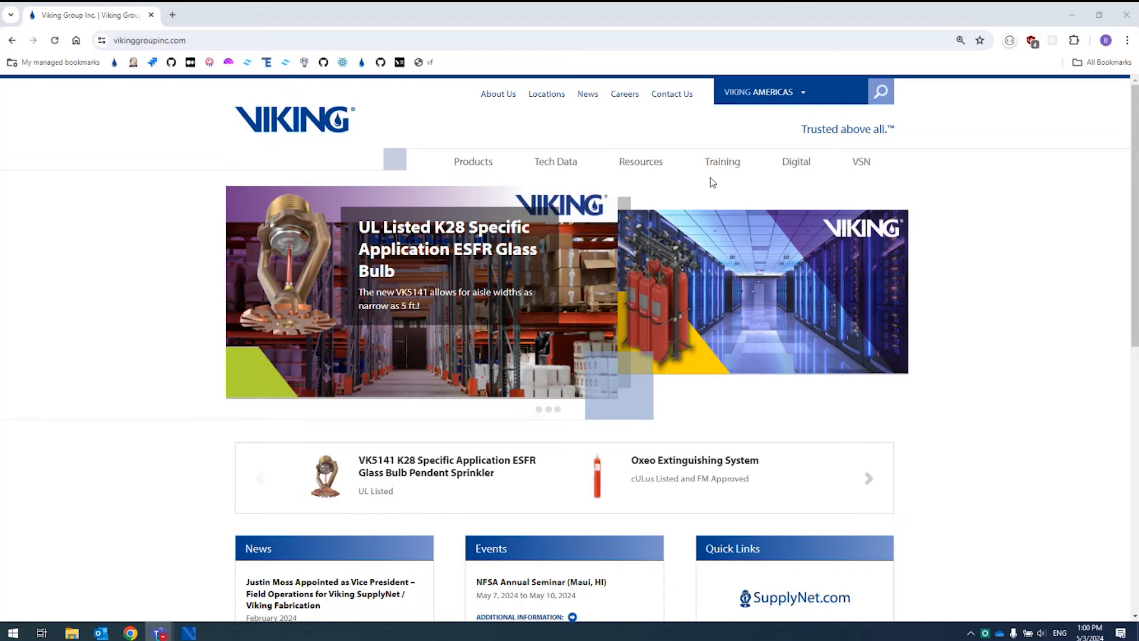
# Open the Viking Tools for Revit page from the site's digital tools and highlight the product's former name in its introduction
pyautogui.moveTo(714, 170)
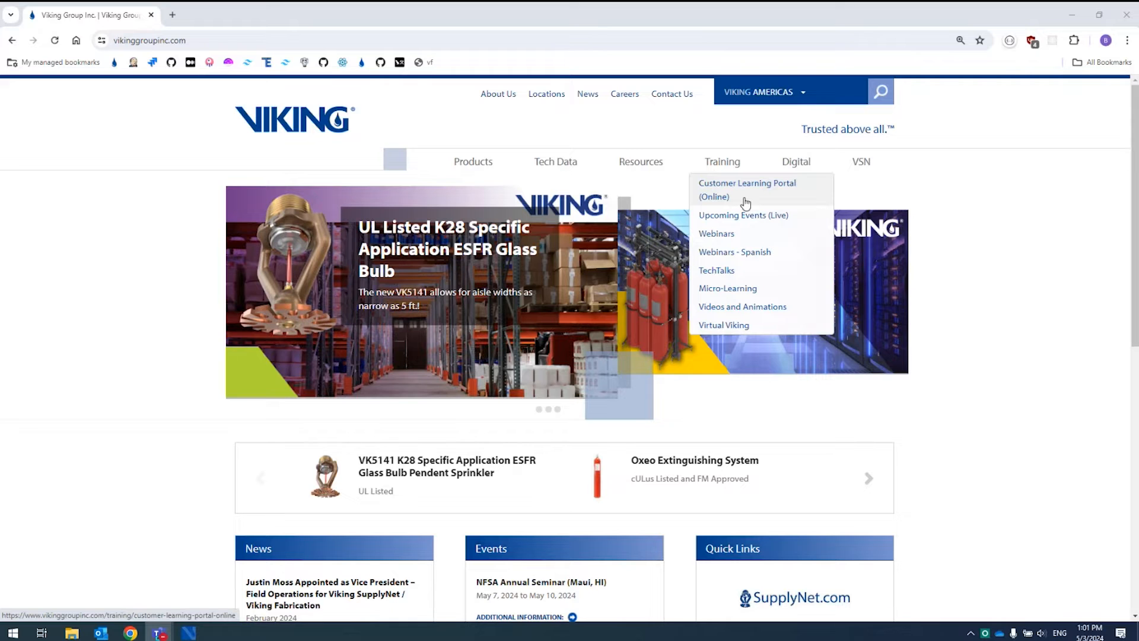
pyautogui.moveTo(789, 172)
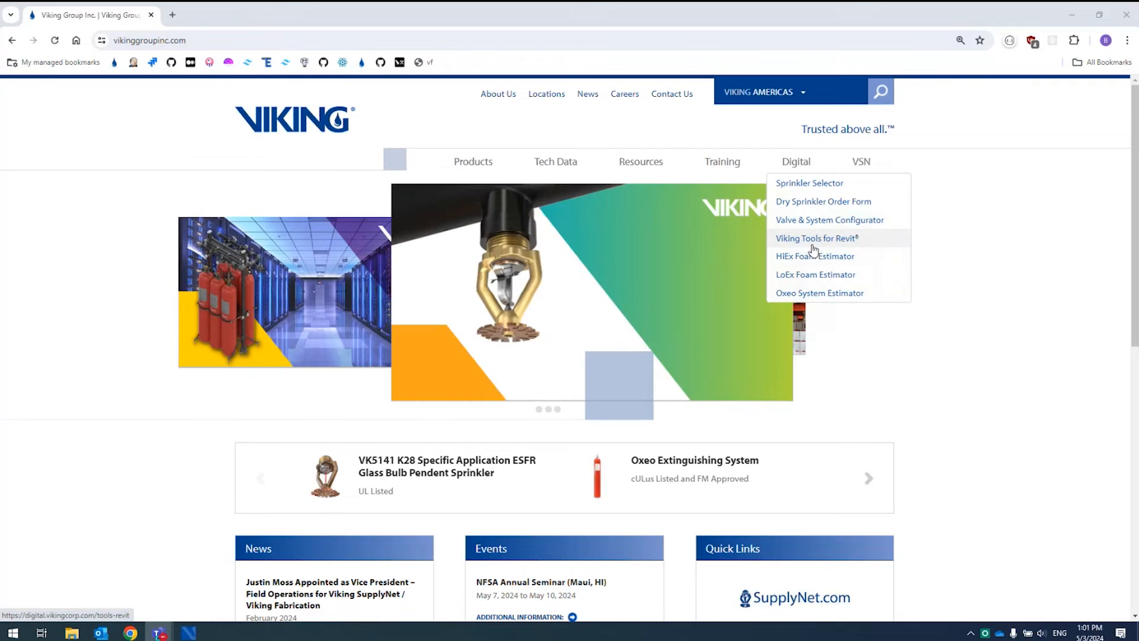
pyautogui.click(798, 244)
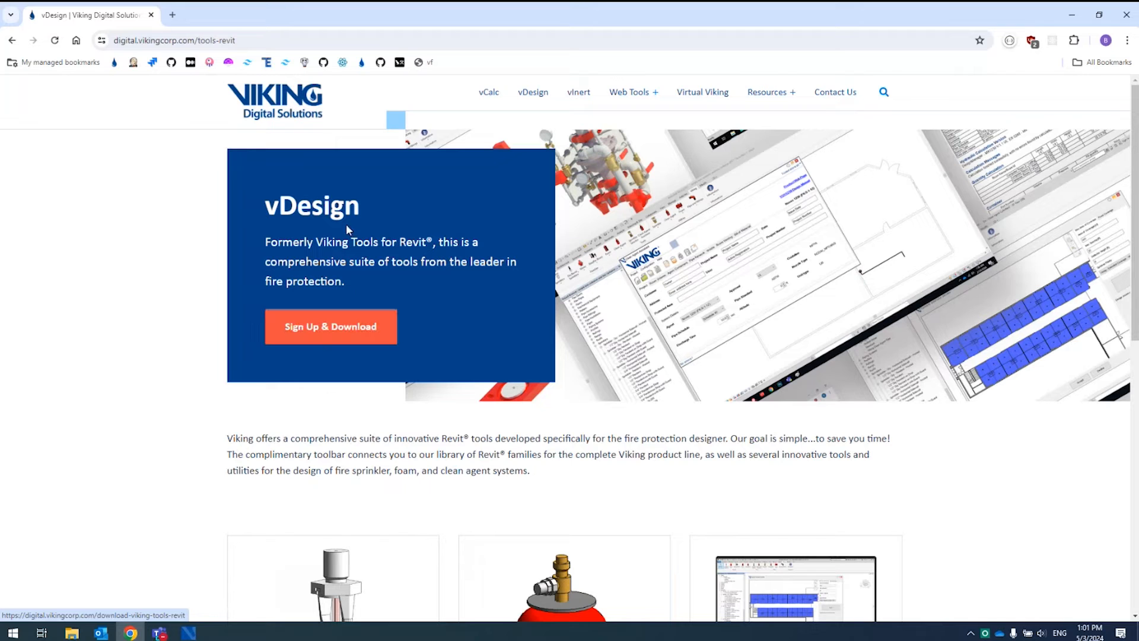
pyautogui.moveTo(316, 241); pyautogui.dragTo(428, 242)
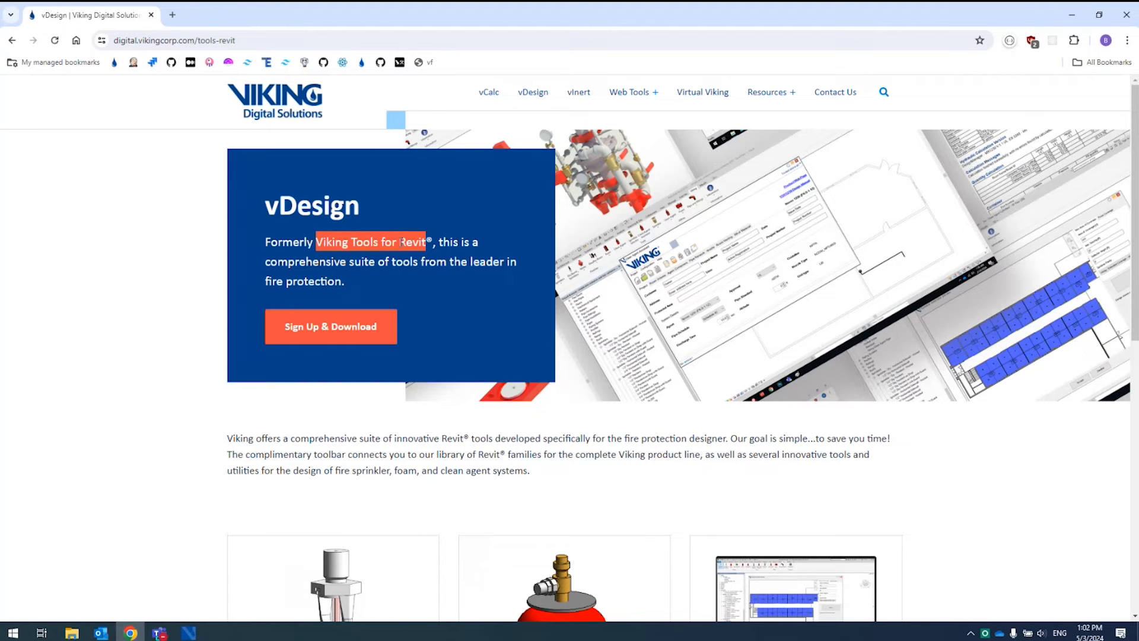
# View the vCalc product page and its access request form, and close the browser
pyautogui.click(490, 96)
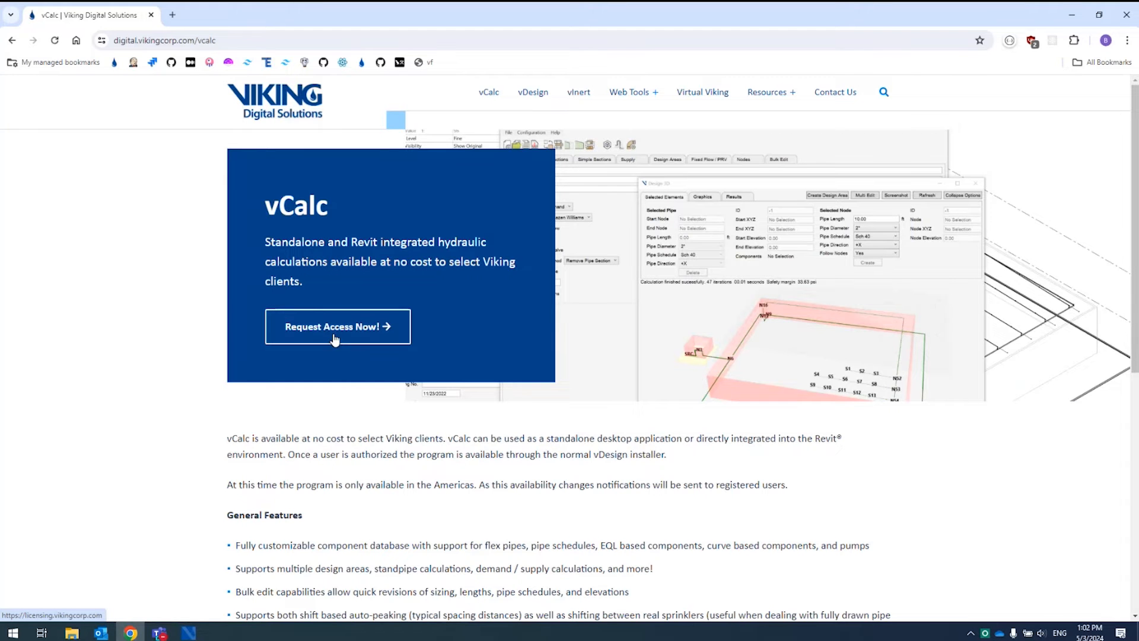
pyautogui.click(326, 336)
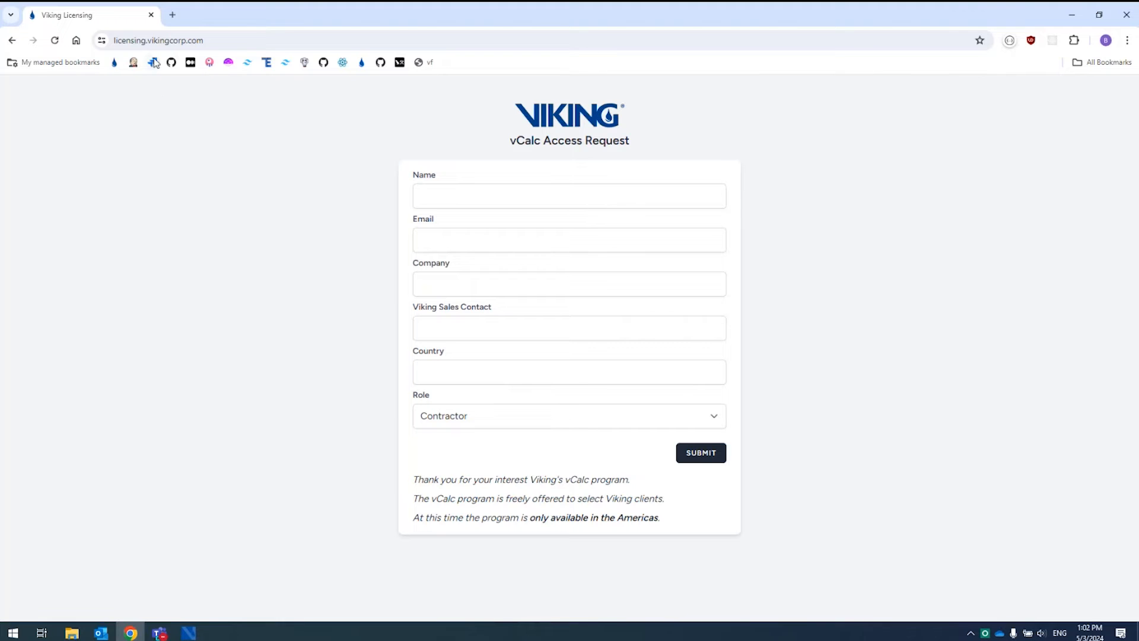
pyautogui.click(151, 16)
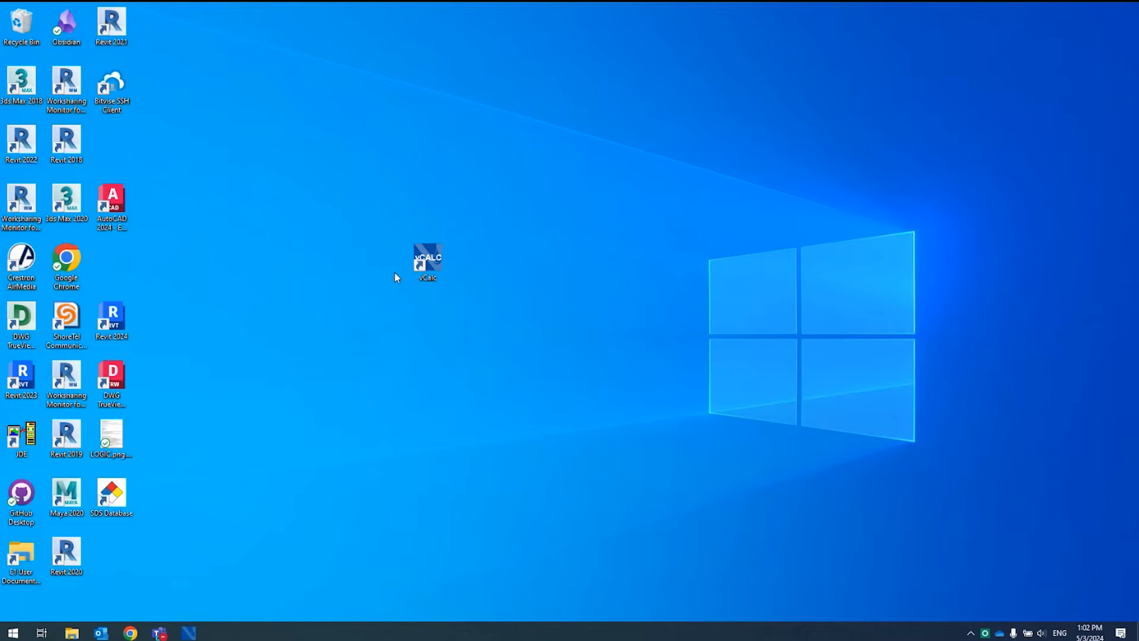
# Switch to the vCalc start window and shift it slightly on the desktop
pyautogui.click(193, 631)
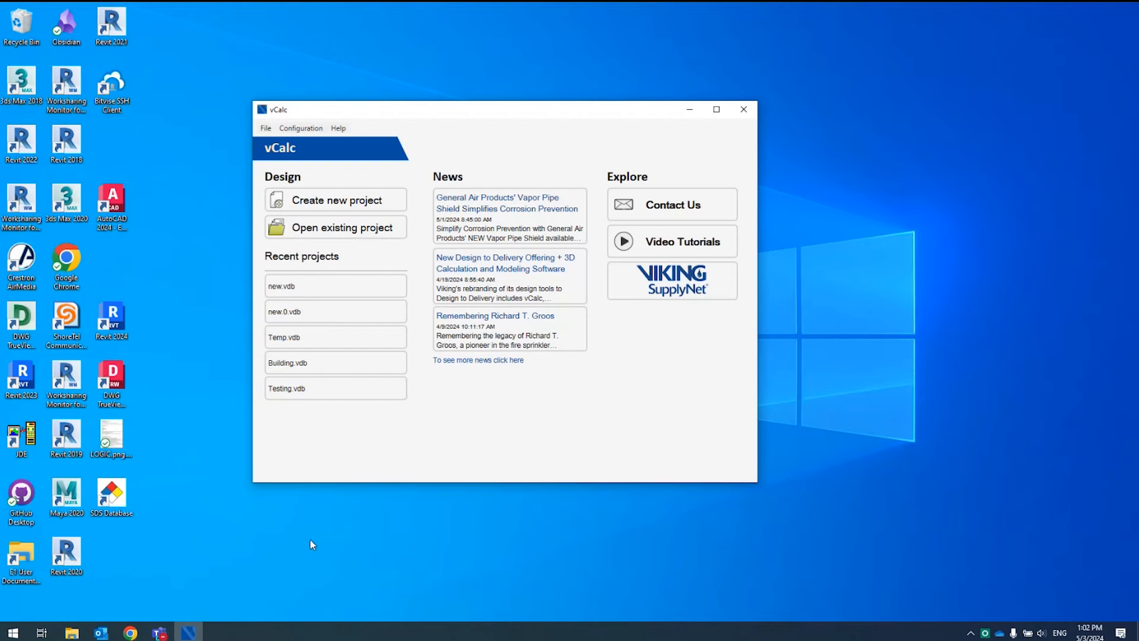
pyautogui.moveTo(366, 109); pyautogui.dragTo(367, 112)
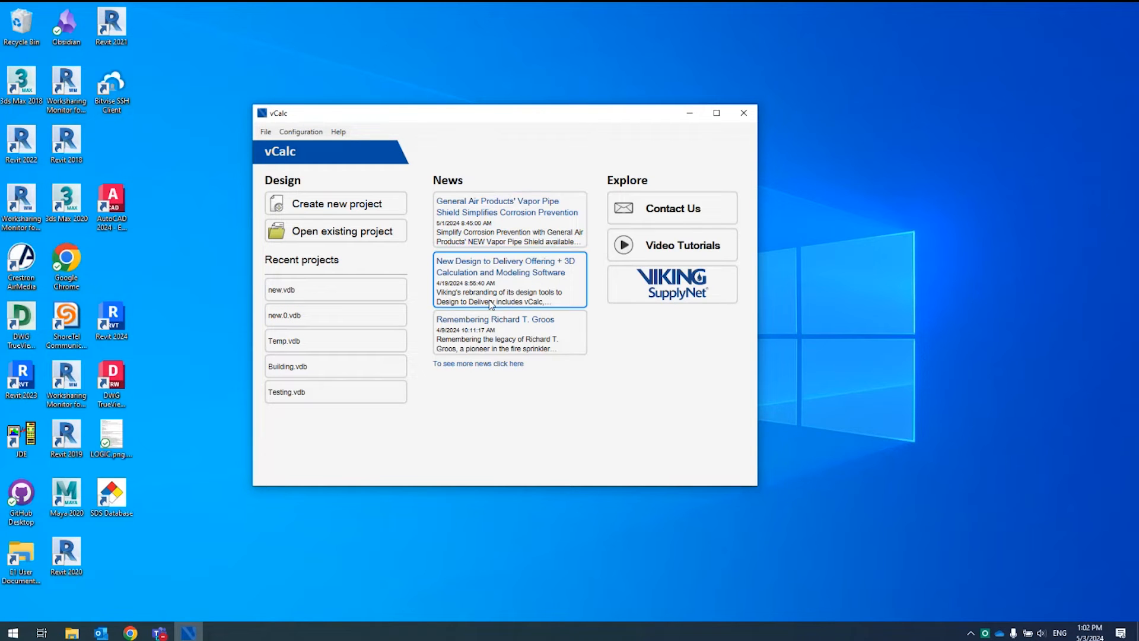
# View the online contact form linked from the vCalc start window and close the browser again
pyautogui.click(659, 212)
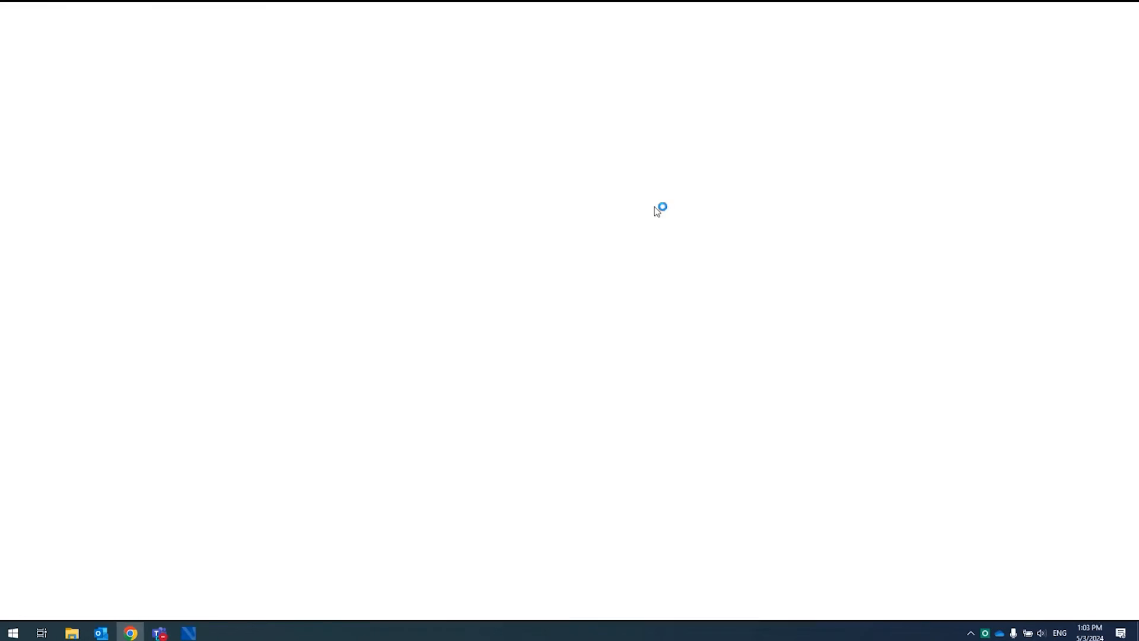
pyautogui.scroll(-2, 420, 267)
pyautogui.scroll(-2, 409, 261)
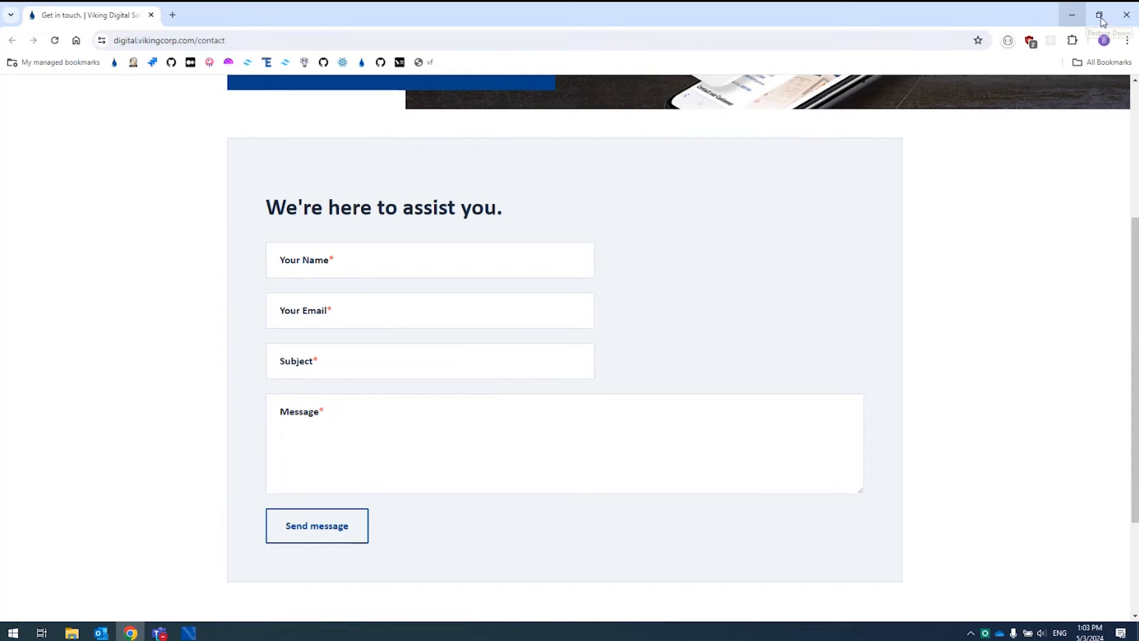
pyautogui.click(1131, 24)
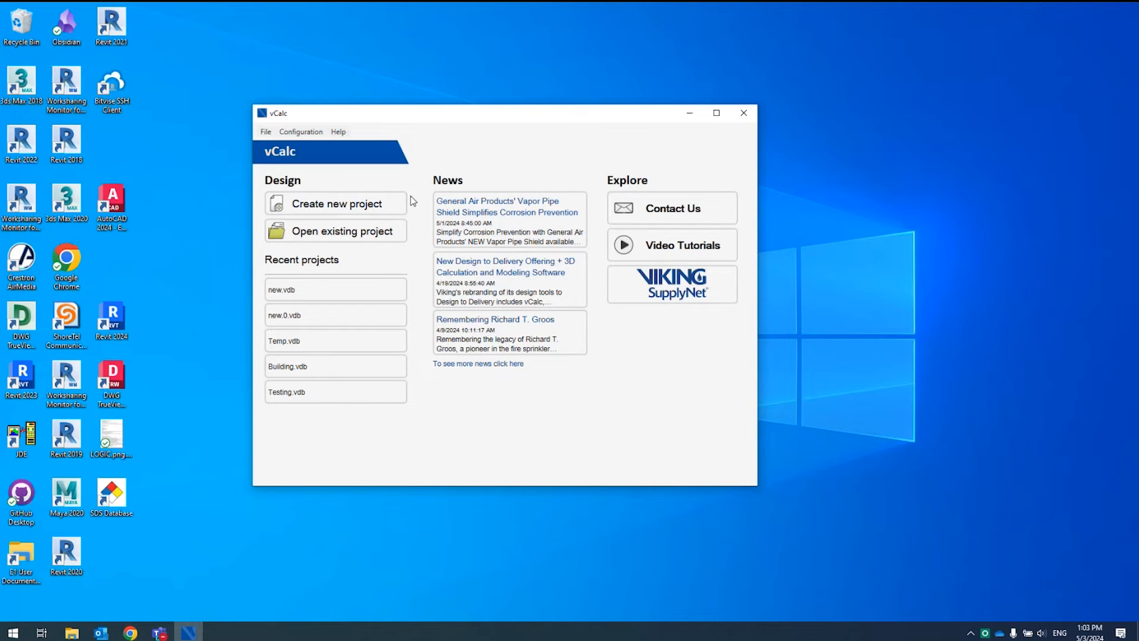
# Create a new project and maximize the vCalc window
pyautogui.click(340, 212)
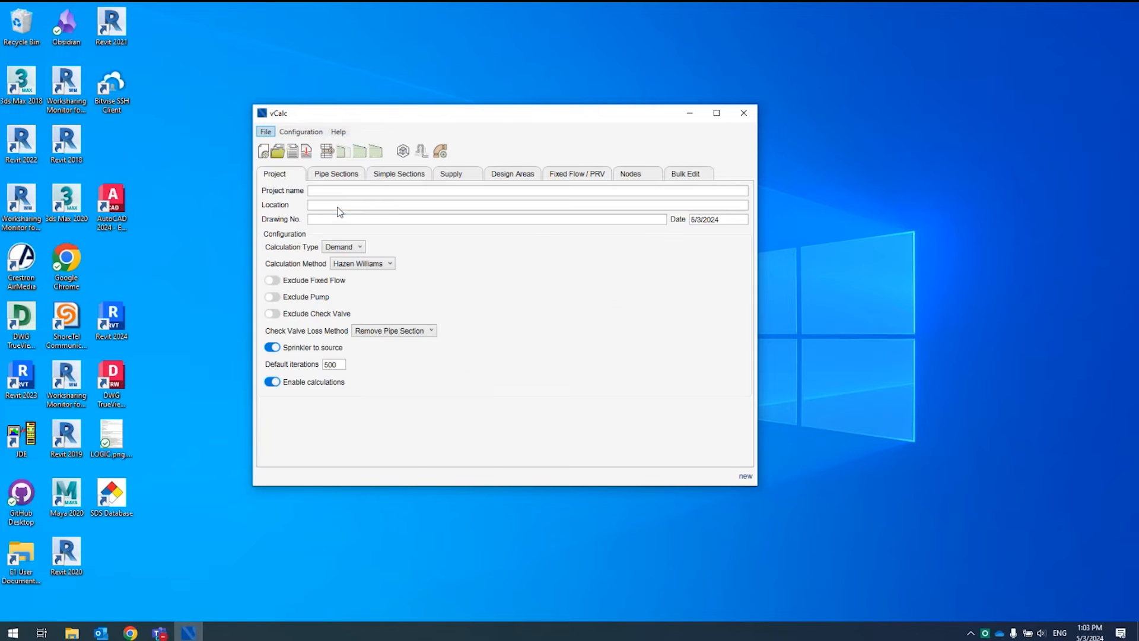
pyautogui.click(720, 114)
pyautogui.click(719, 113)
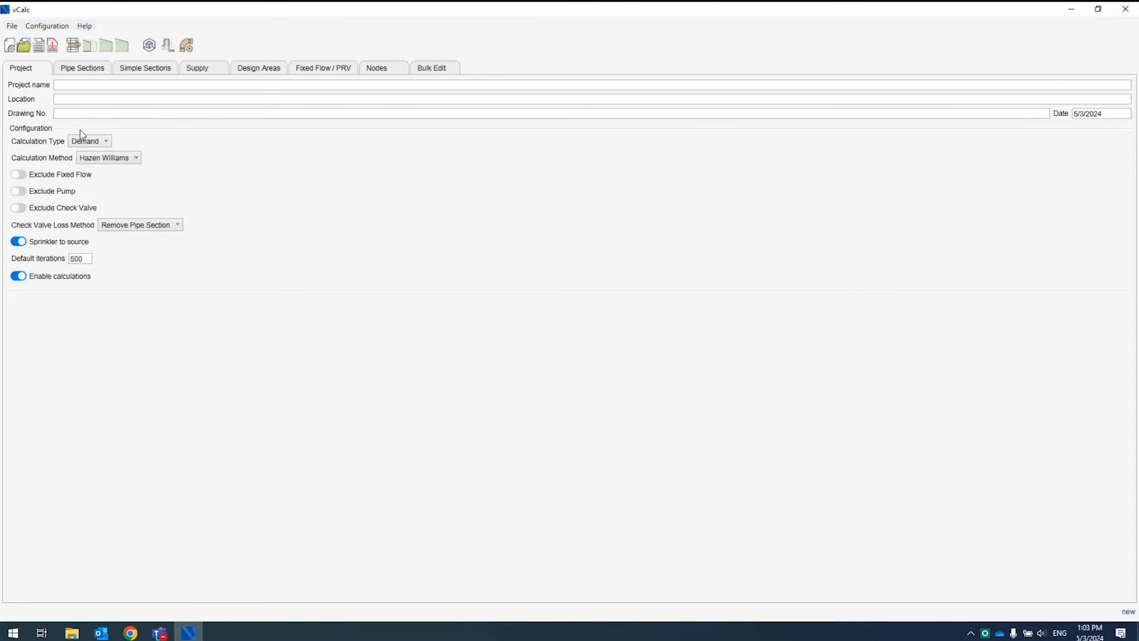
# Examine the calculation type options and the pipe sections, simple sections, supply, design areas, fixed flow/PRV and nodes pages of the empty project
pyautogui.click(107, 141)
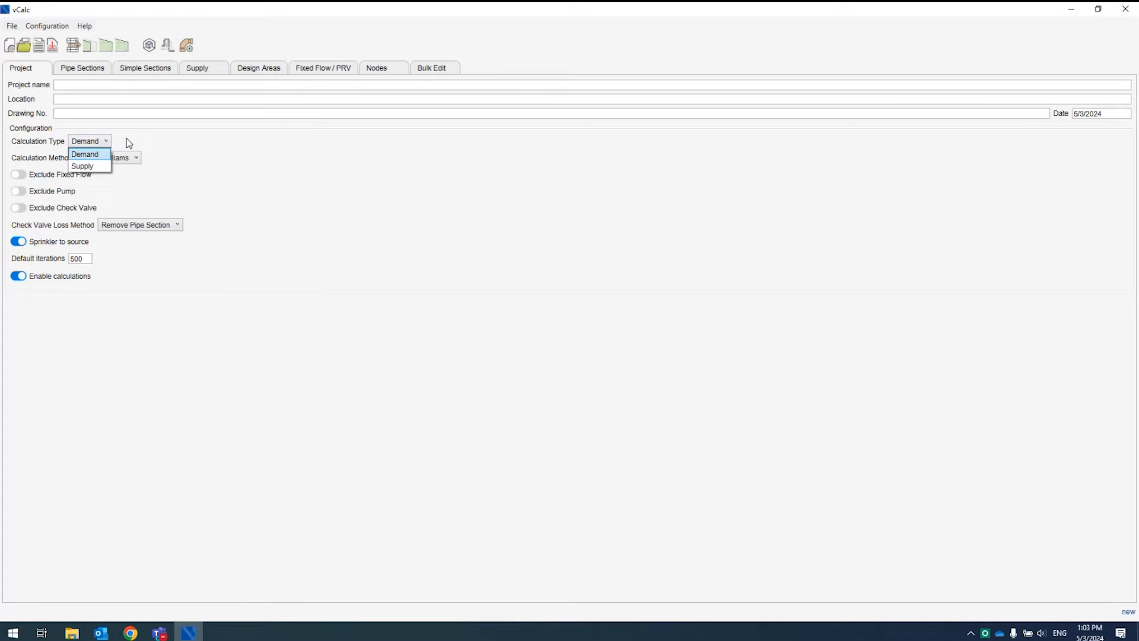
pyautogui.click(161, 142)
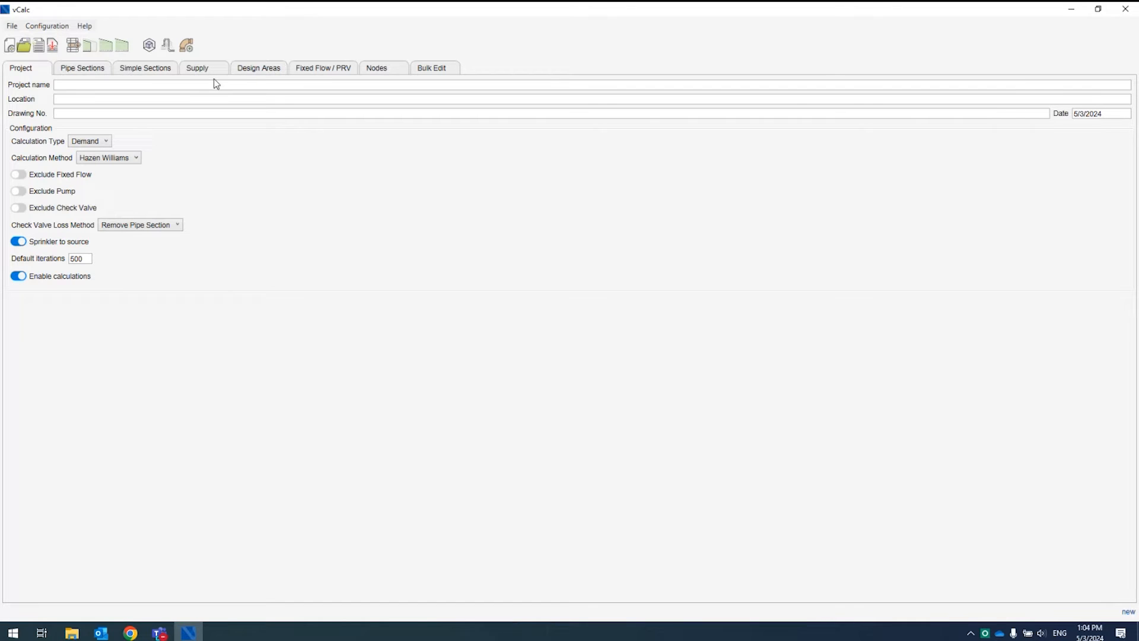
pyautogui.click(92, 73)
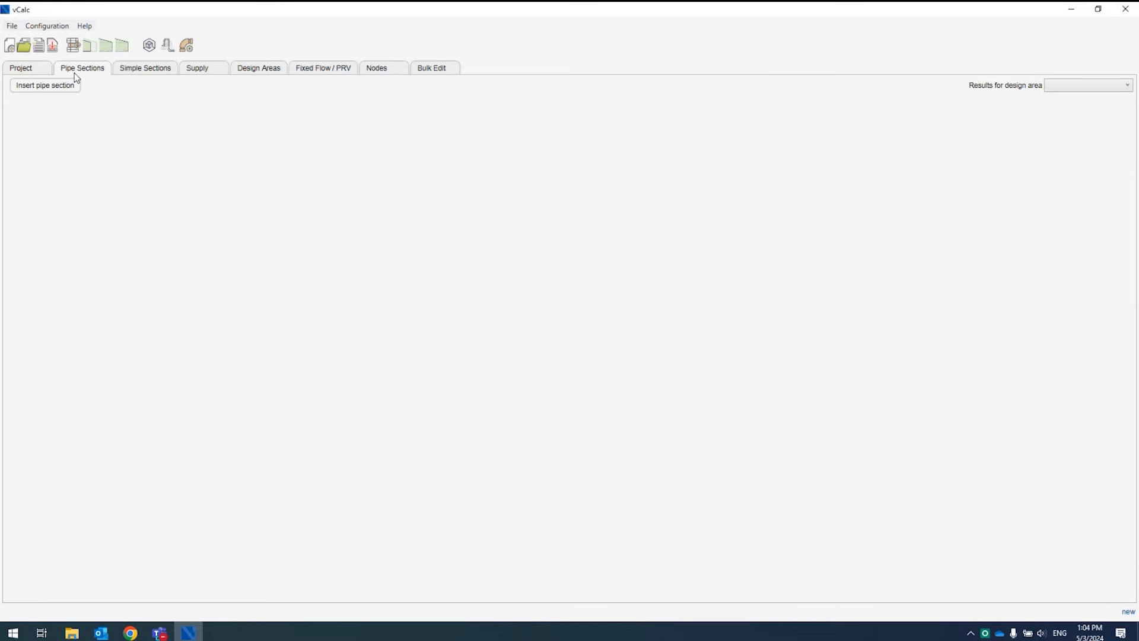
pyautogui.click(152, 71)
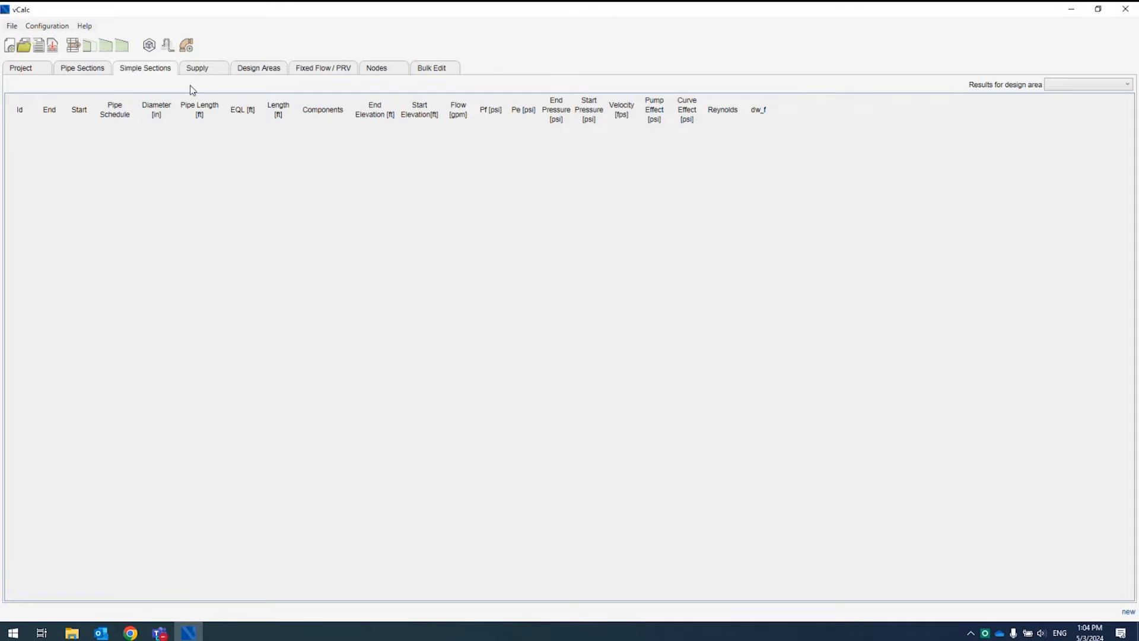
pyautogui.click(201, 70)
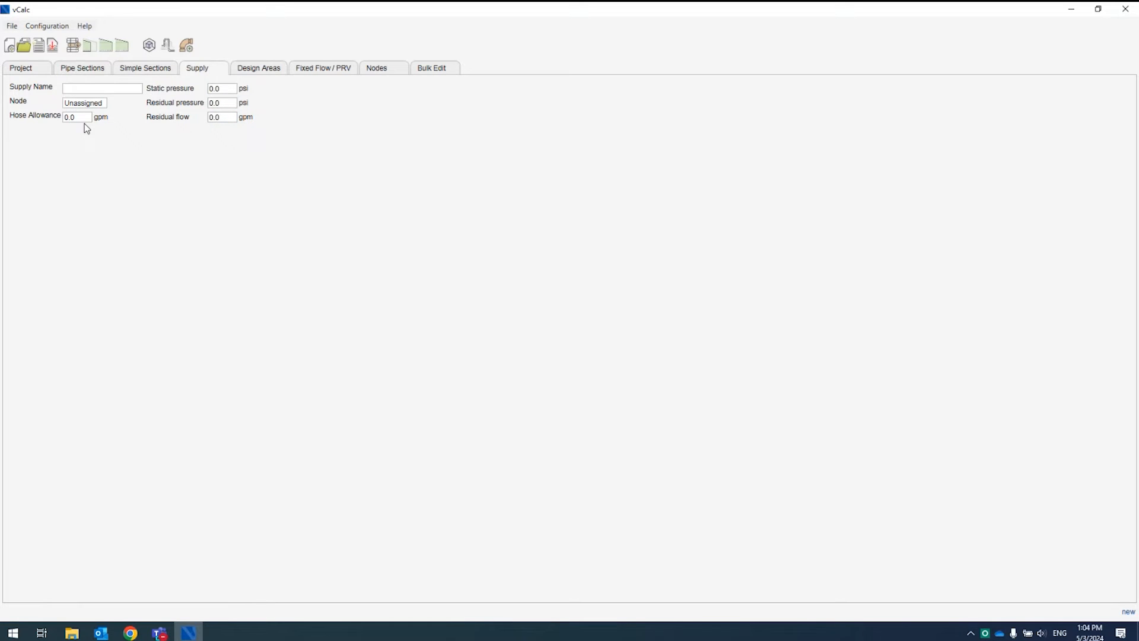
pyautogui.moveTo(84, 119); pyautogui.dragTo(56, 122)
pyautogui.click(249, 73)
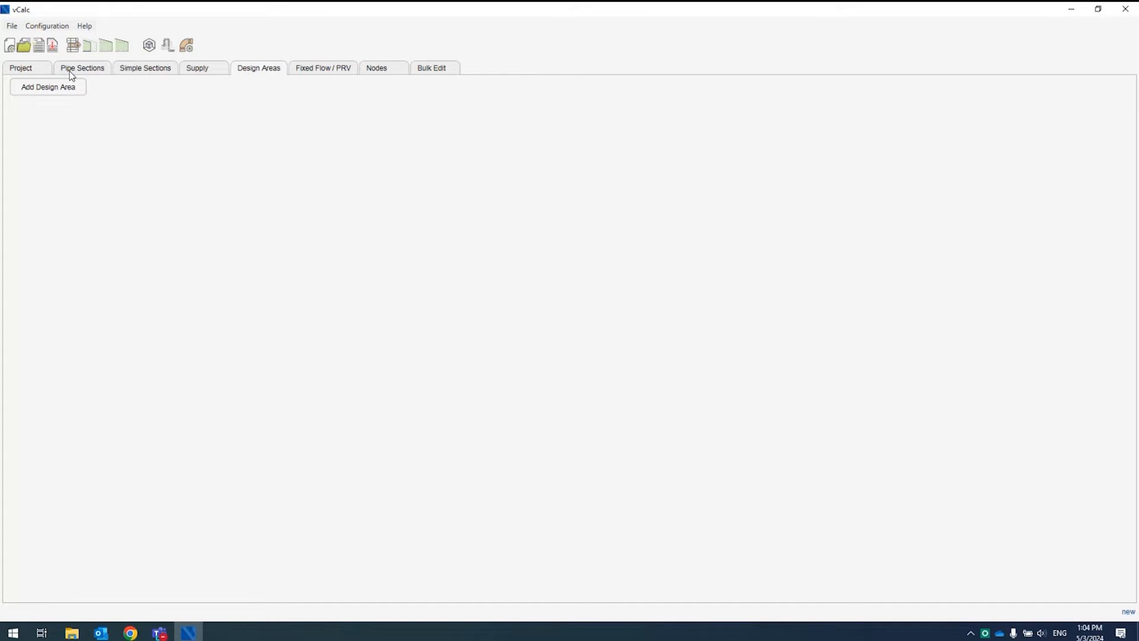
pyautogui.click(323, 73)
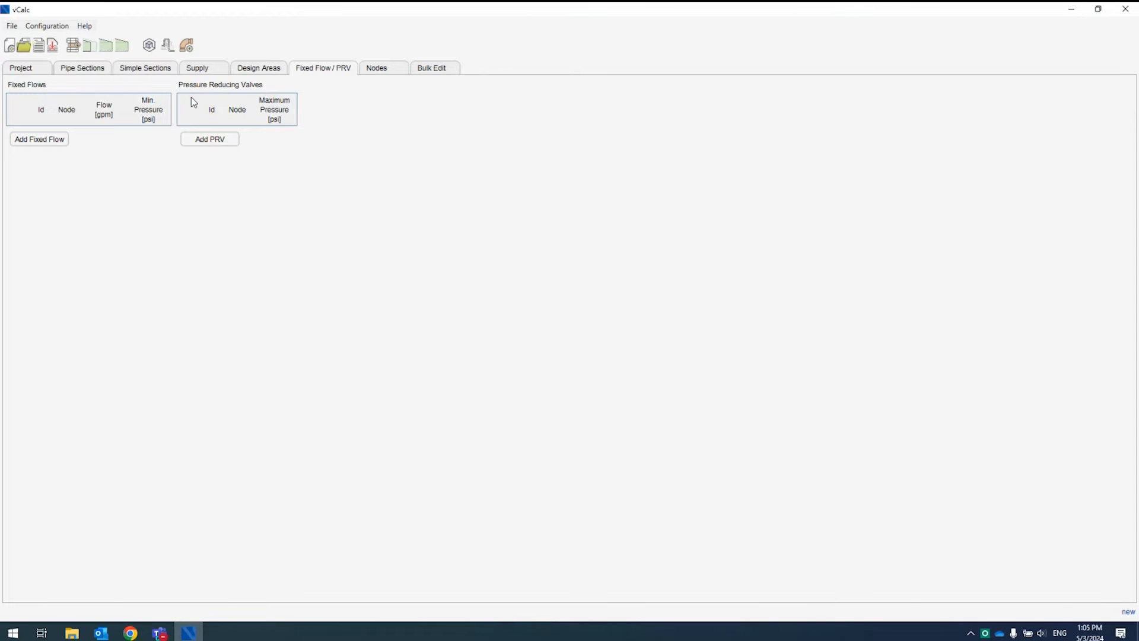
pyautogui.click(382, 74)
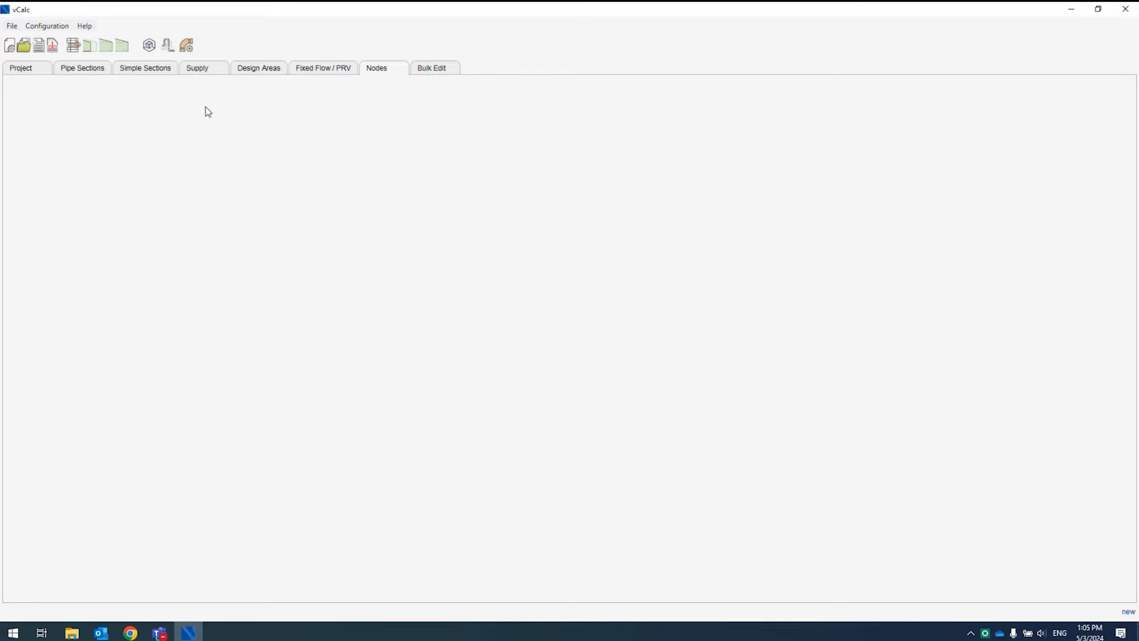
# Insert a first pipe section and name its end node S1 and its start node A1
pyautogui.click(68, 71)
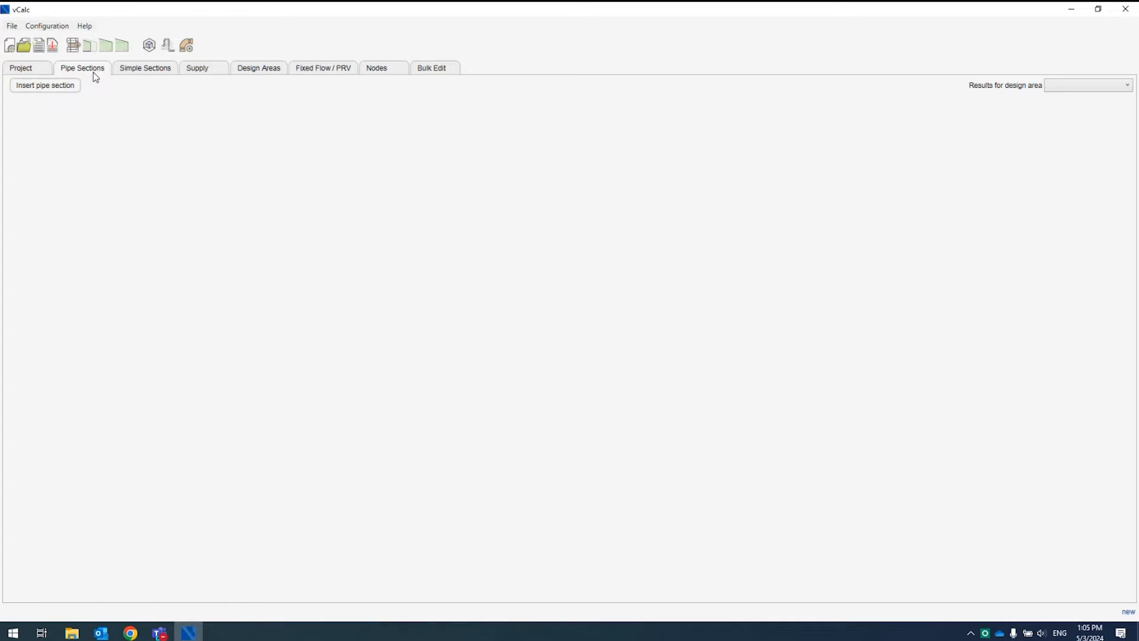
pyautogui.click(57, 86)
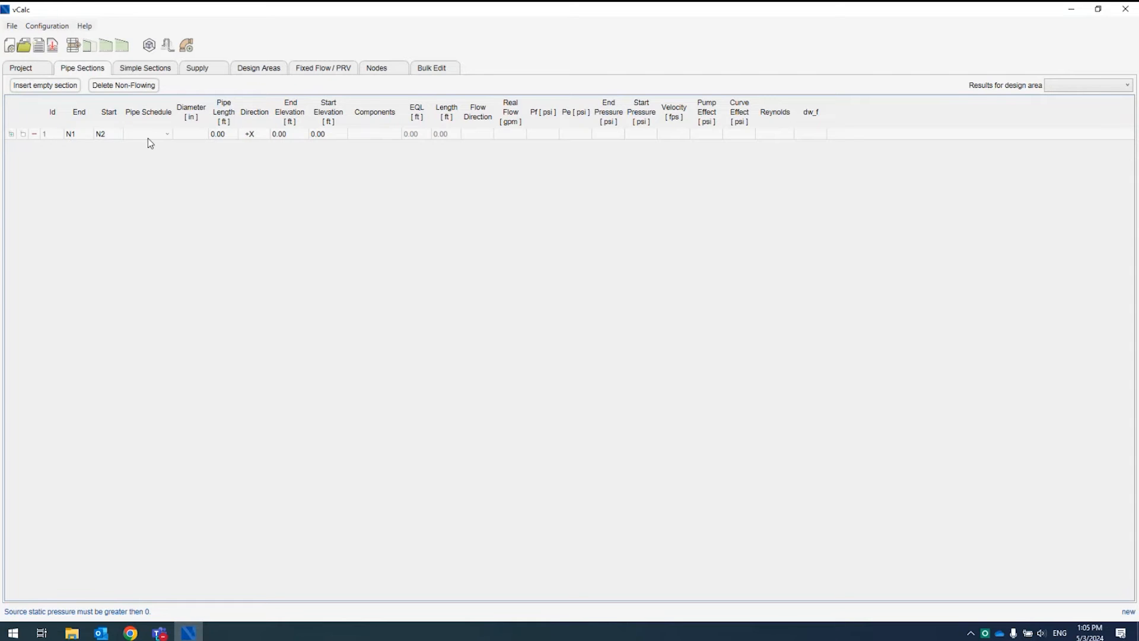
pyautogui.click(259, 135)
pyautogui.click(102, 135)
pyautogui.click(89, 137)
pyautogui.write('S1')
pyautogui.click(117, 134)
pyautogui.write('A1')
pyautogui.click(87, 139)
# Set the S1–A1 pipe section to schedule Sch 40 with a 1 in diameter
pyautogui.click(148, 135)
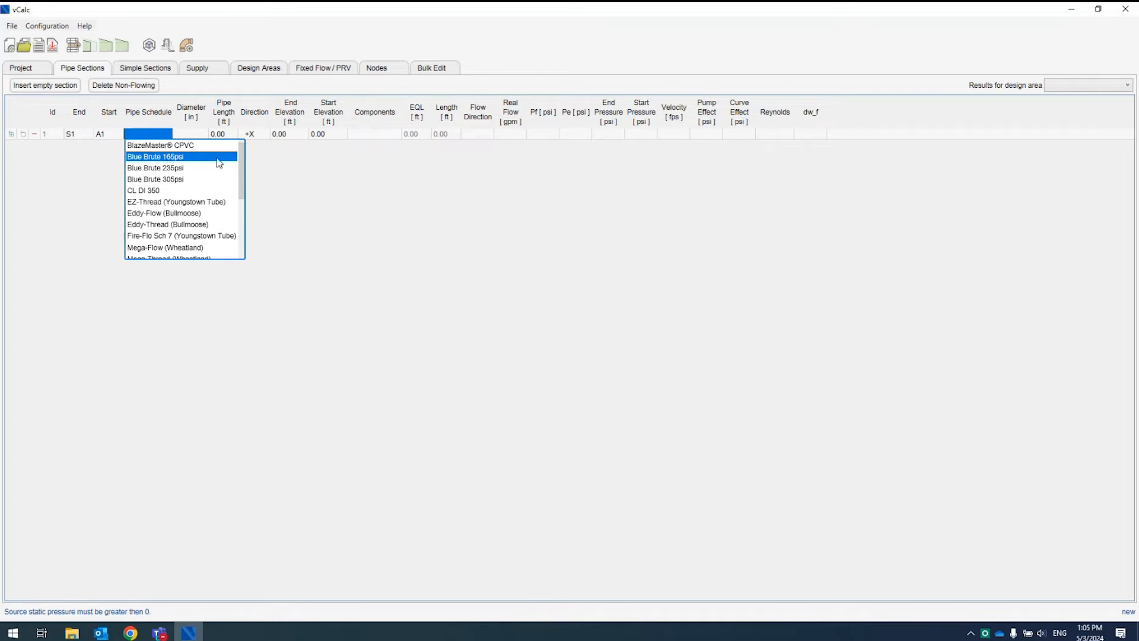
pyautogui.moveTo(240, 165); pyautogui.dragTo(242, 230)
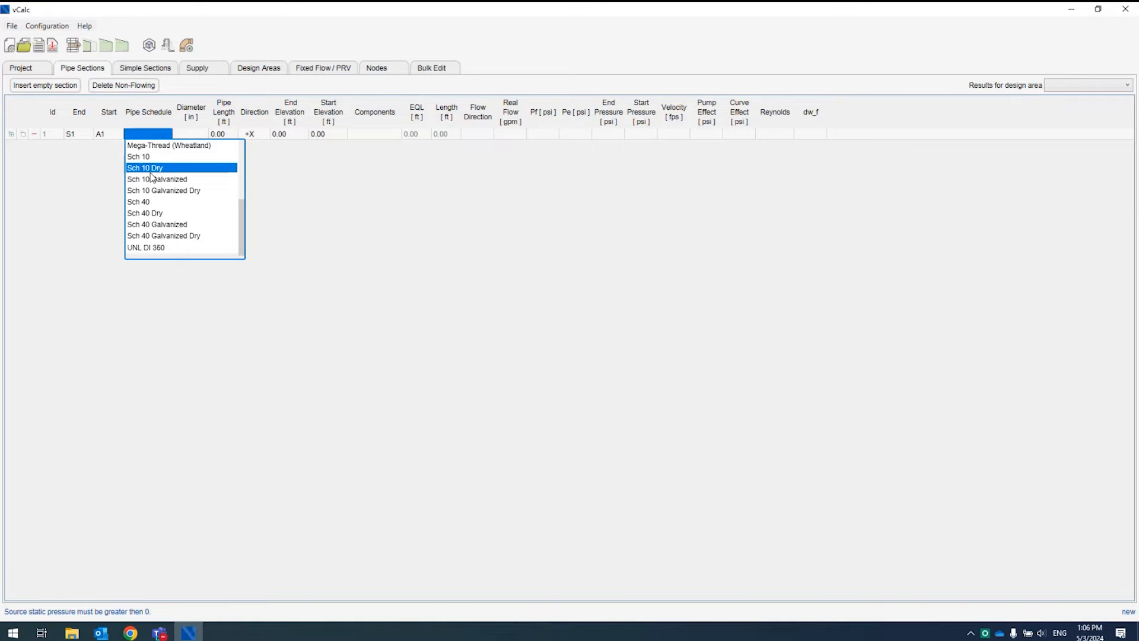
pyautogui.click(148, 202)
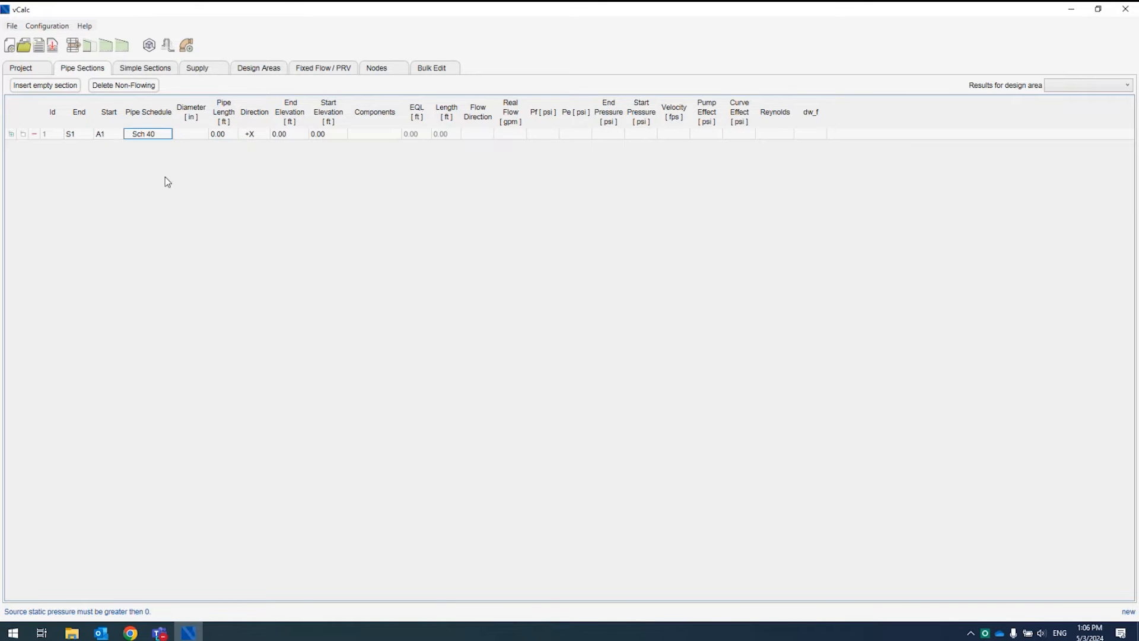
pyautogui.click(193, 134)
pyautogui.click(202, 134)
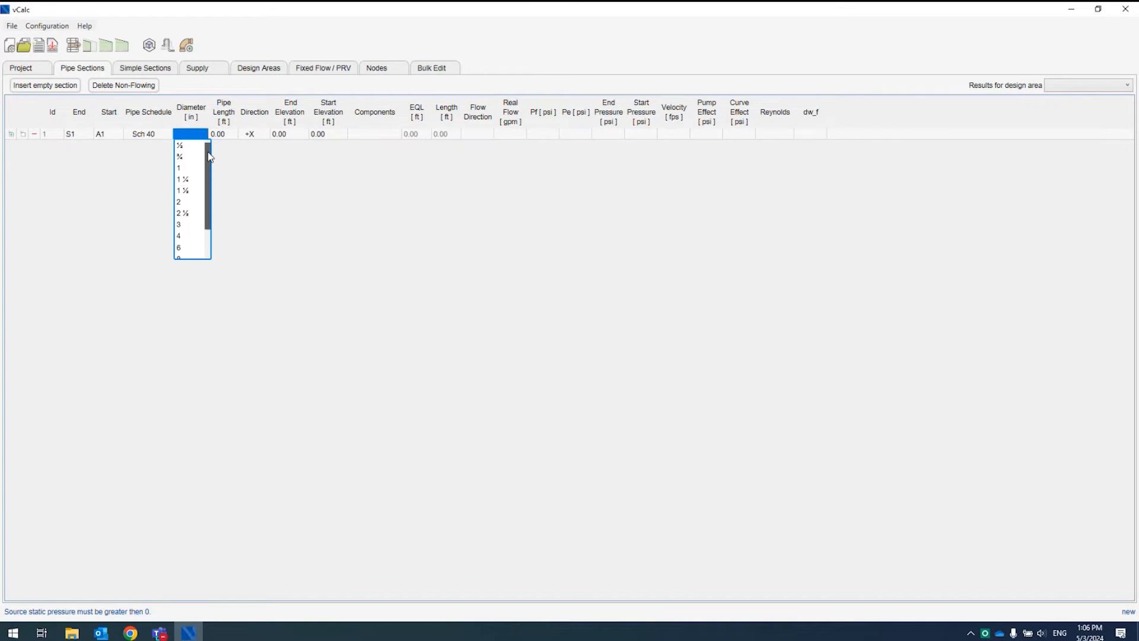
pyautogui.moveTo(209, 150); pyautogui.dragTo(209, 202)
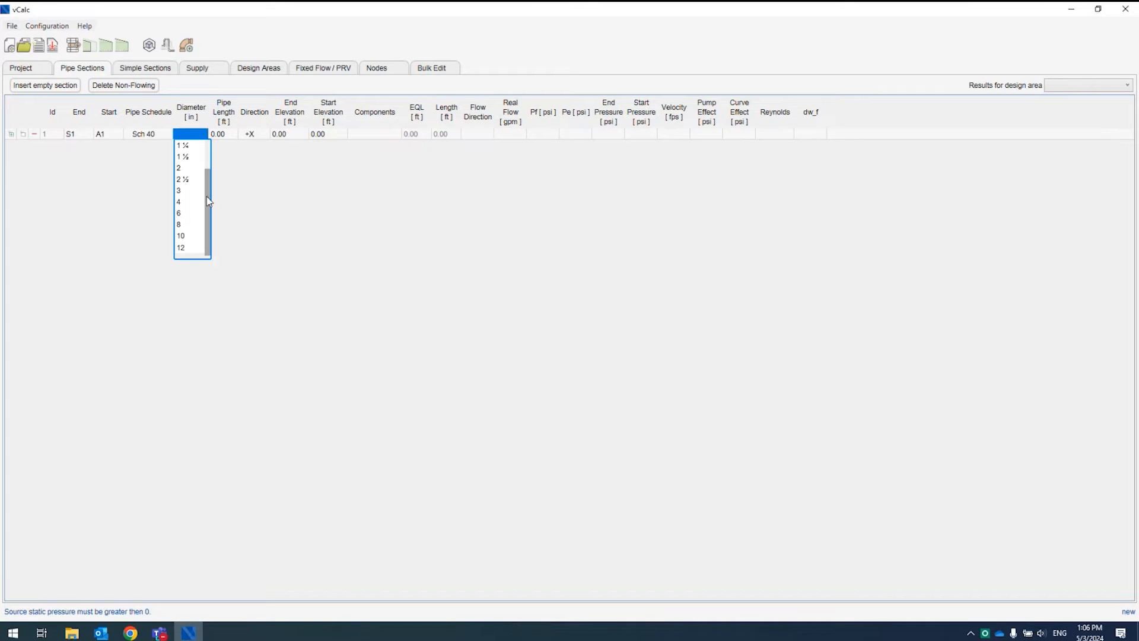
pyautogui.scroll(1, 185, 175)
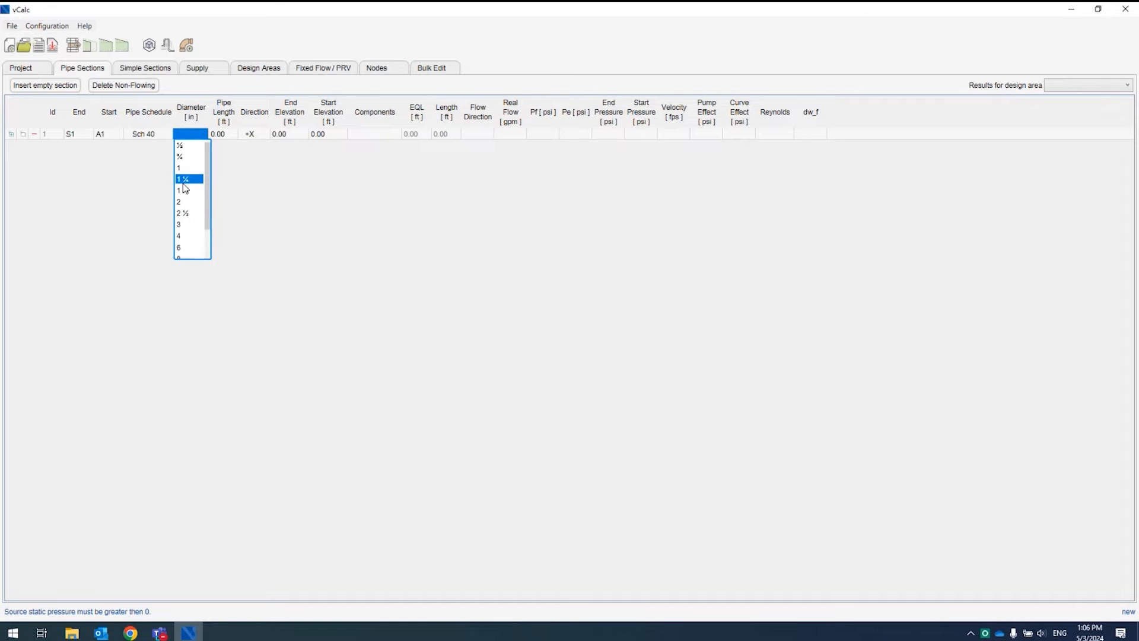
pyautogui.click(186, 174)
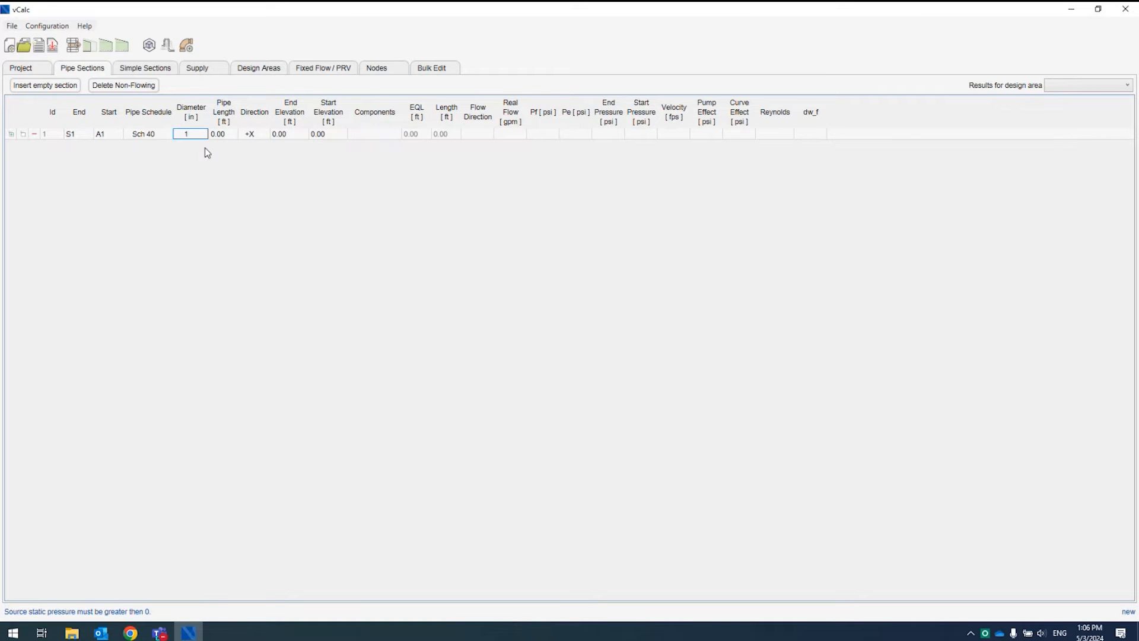
# Set the S1–A1 pipe length to 4 ft and its direction to +X
pyautogui.click(223, 135)
pyautogui.write('4')
pyautogui.press('Tab')
pyautogui.click(259, 138)
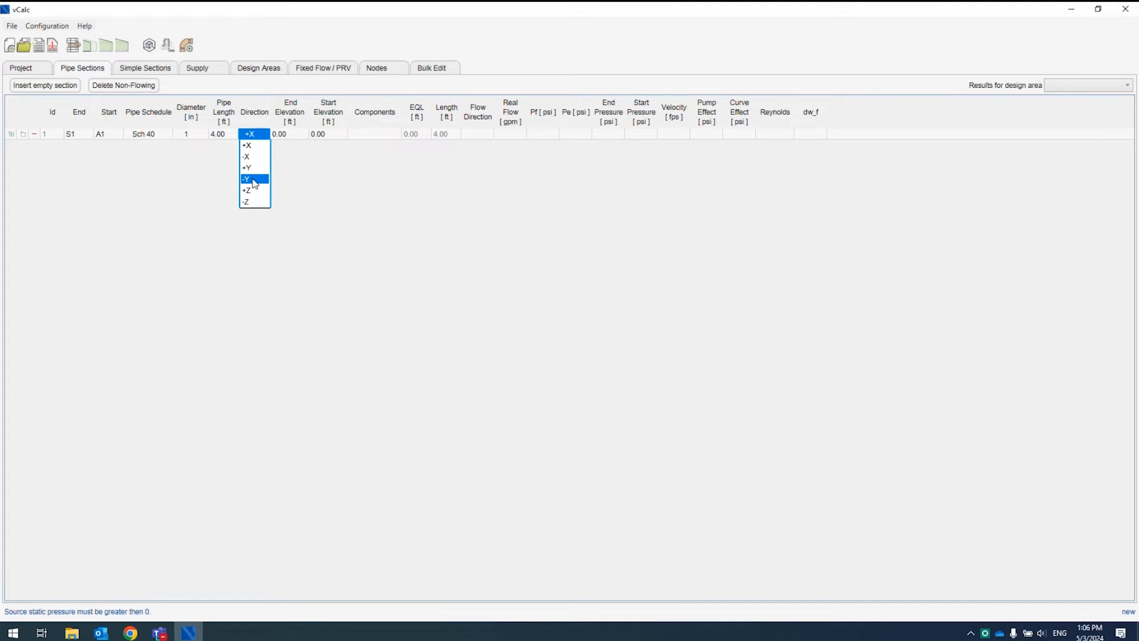
pyautogui.click(246, 146)
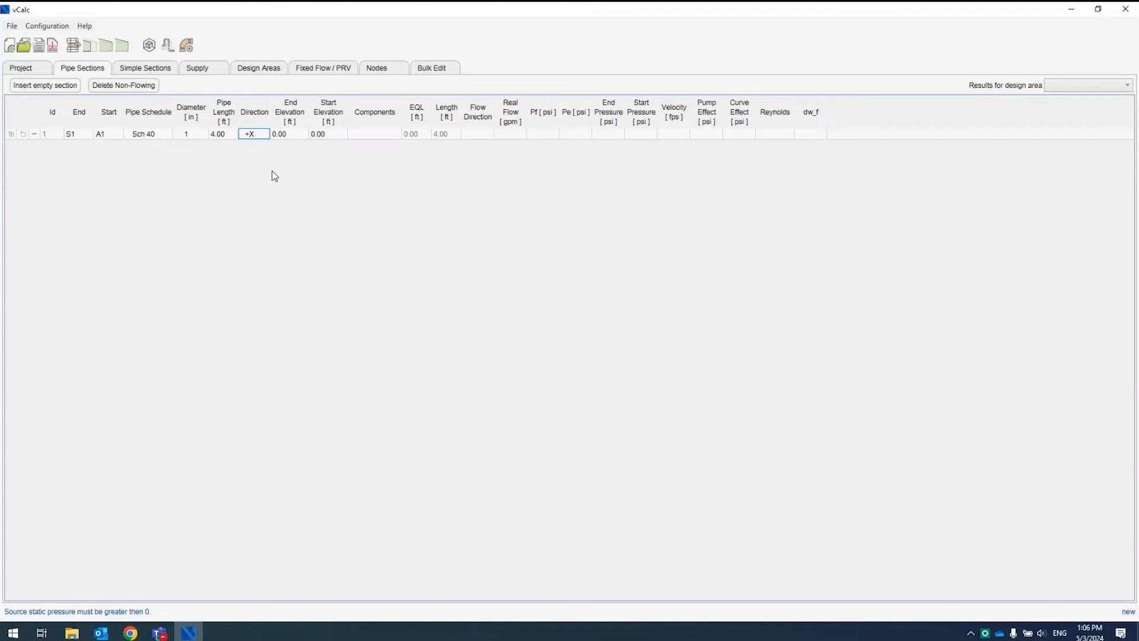
# Set the S1–A1 section's end elevation to 19 ft and its start elevation to 20 ft
pyautogui.click(294, 136)
pyautogui.write('19')
pyautogui.press('Tab')
pyautogui.write('20')
pyautogui.hotkey('shift', 'Tab')
# Add two elbows and one tee to the S1–A1 section's components
pyautogui.click(372, 138)
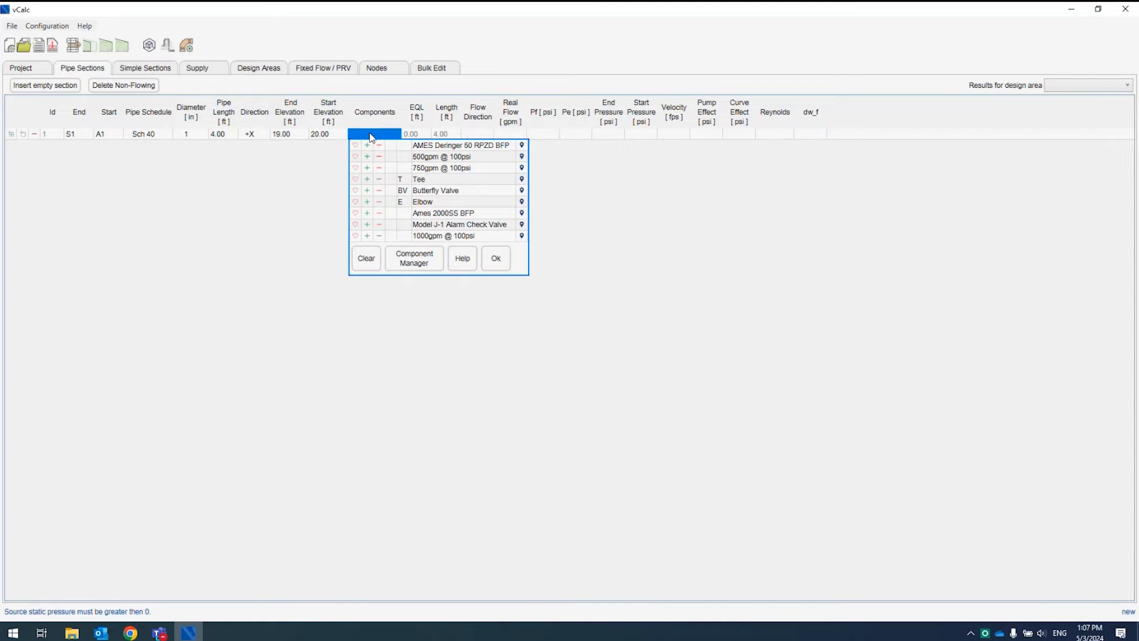
pyautogui.doubleClick(369, 204)
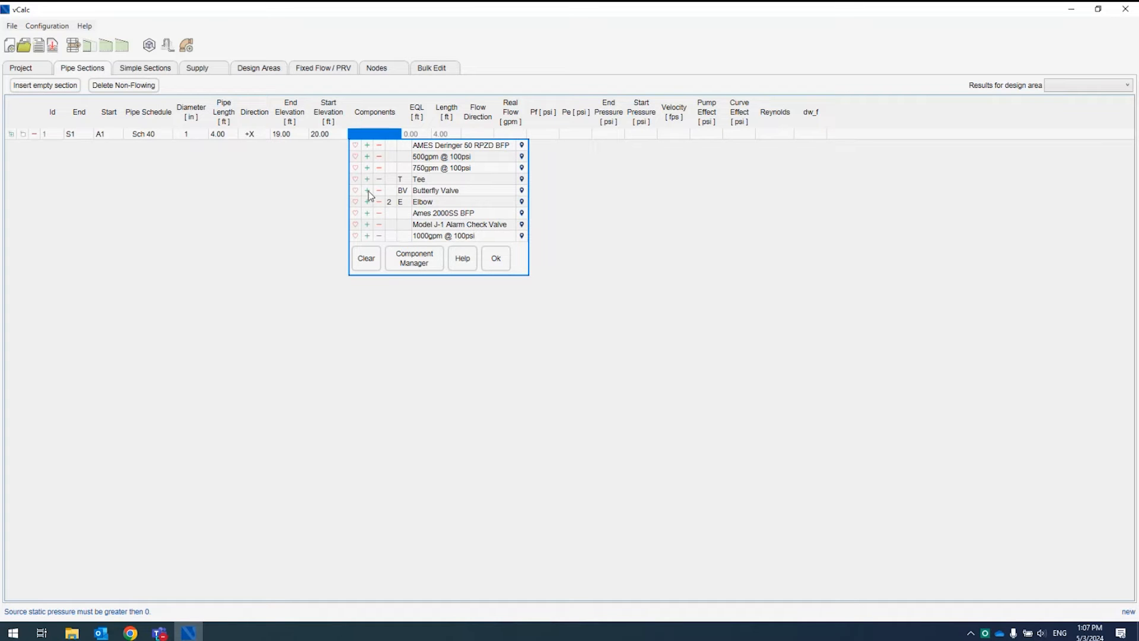
pyautogui.click(368, 179)
pyautogui.click(346, 186)
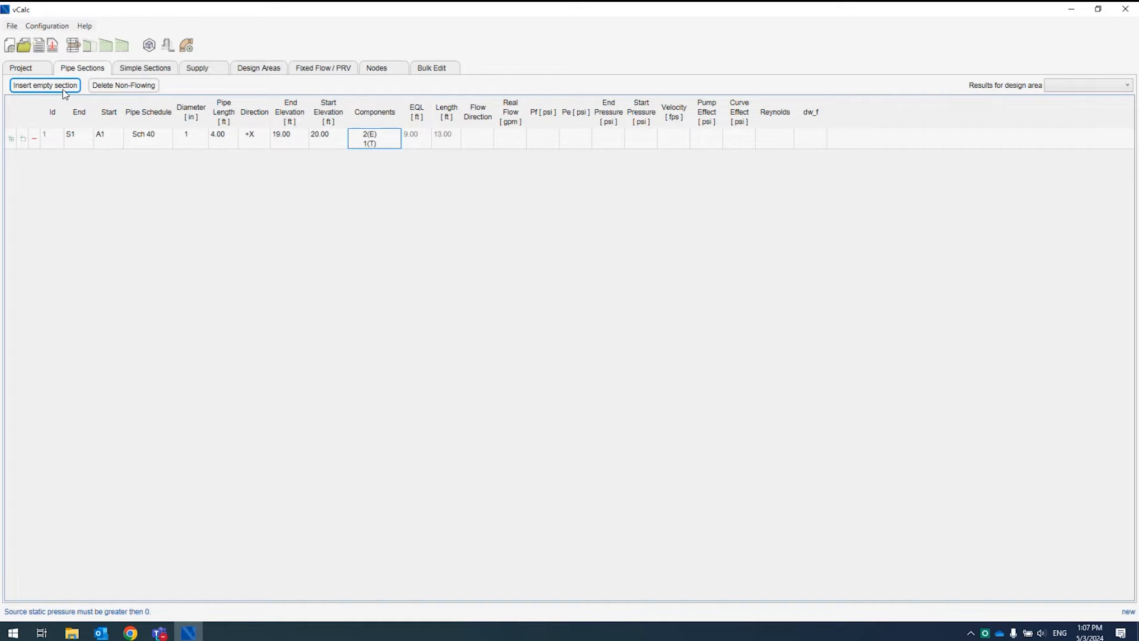
# Insert an empty section, duplicate the S1–A1 section, and name the duplicate's end node S2 and start node A2
pyautogui.click(33, 89)
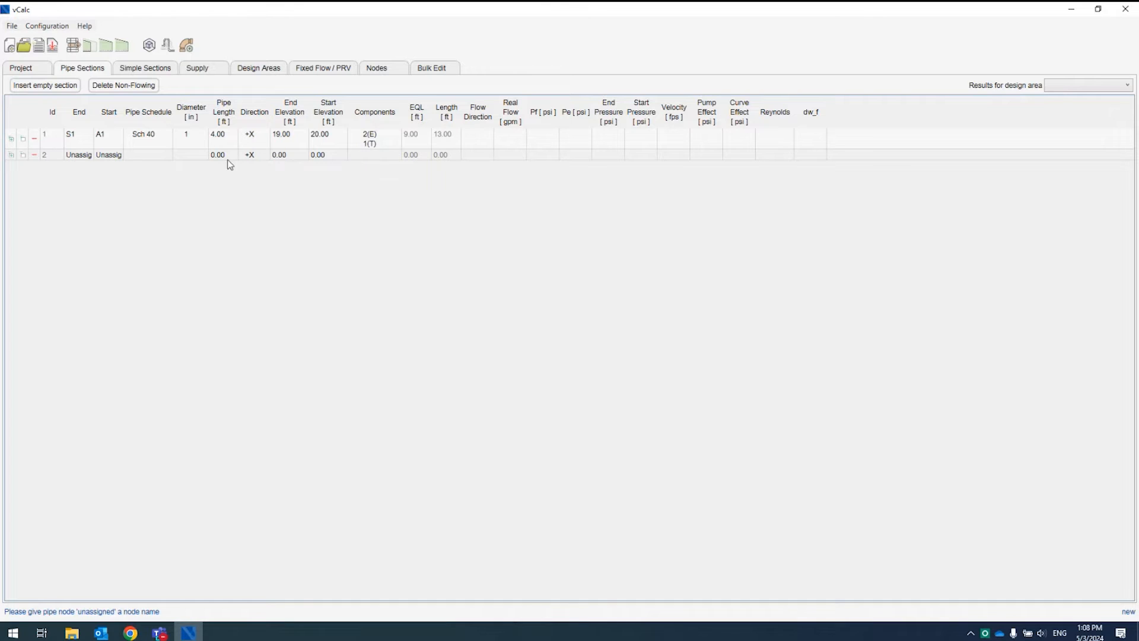
pyautogui.click(24, 141)
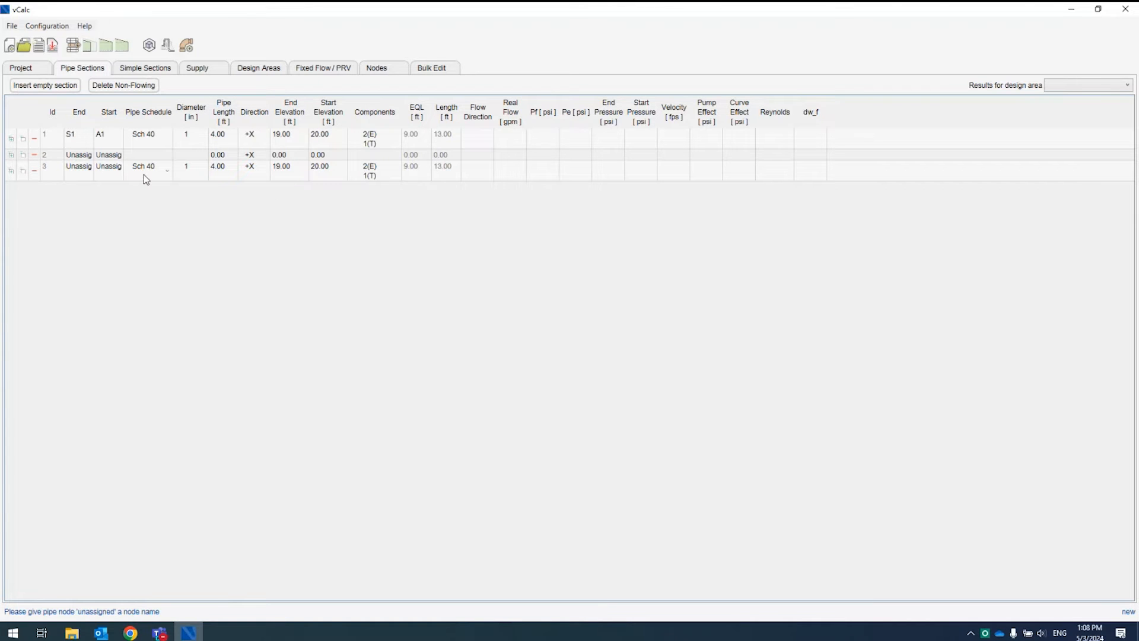
pyautogui.click(187, 177)
pyautogui.click(82, 172)
pyautogui.write('S2')
pyautogui.click(108, 172)
pyautogui.write('A2')
# Duplicate the S2–A2 section and name the copy's end node S3 and start node A3
pyautogui.click(23, 171)
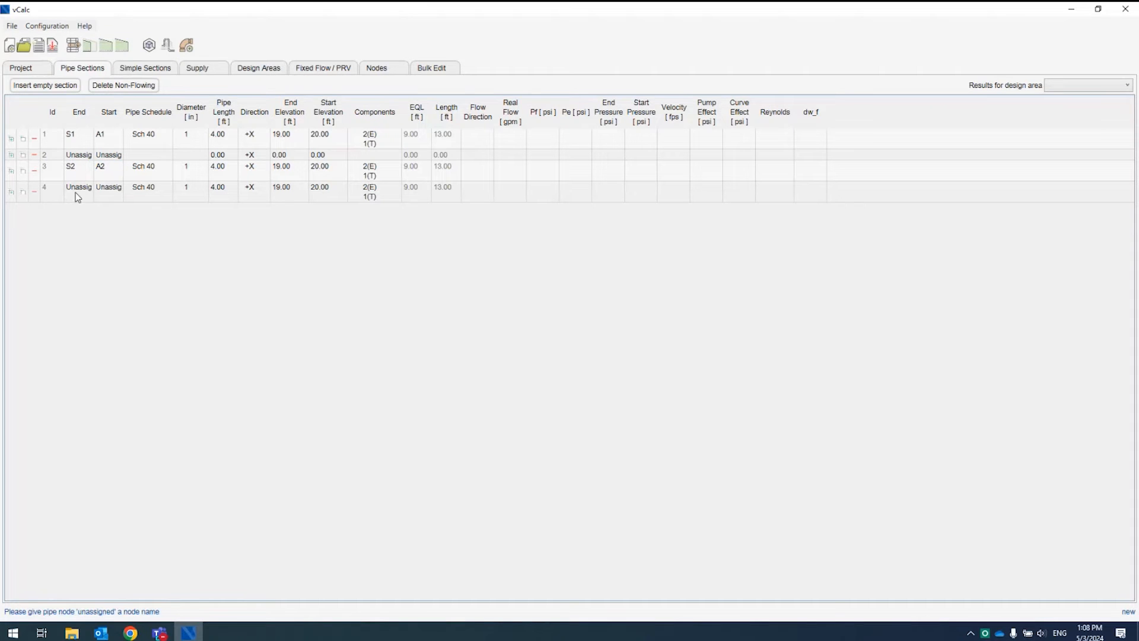
pyautogui.click(76, 192)
pyautogui.write('S3')
pyautogui.click(104, 193)
pyautogui.write('A3')
pyautogui.press('Tab')
pyautogui.click(11, 194)
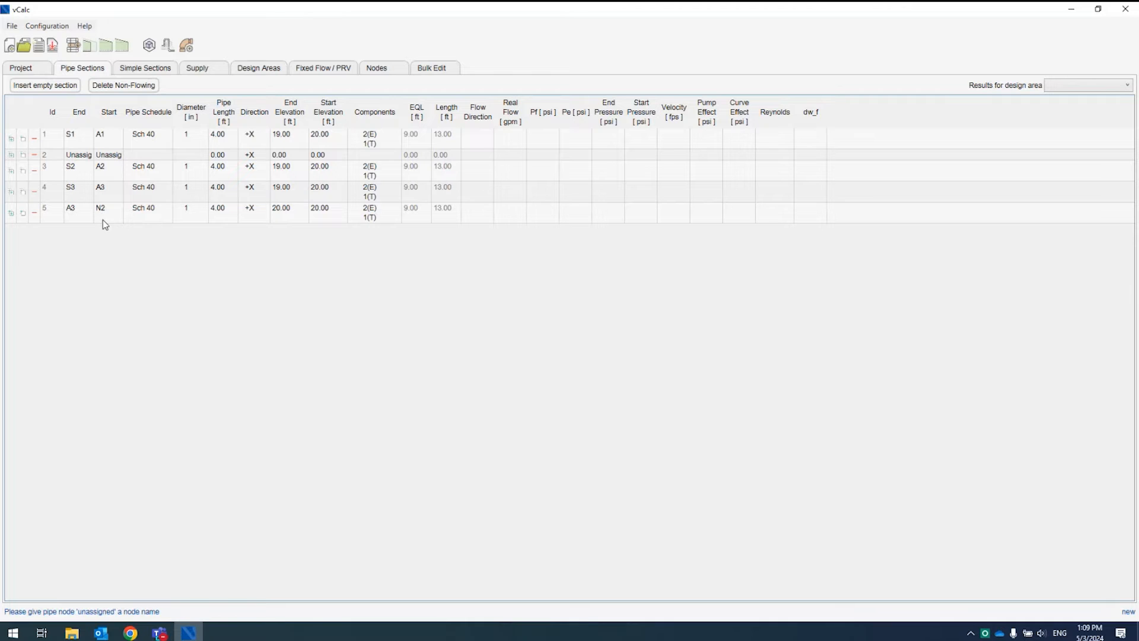
pyautogui.click(35, 214)
pyautogui.click(601, 362)
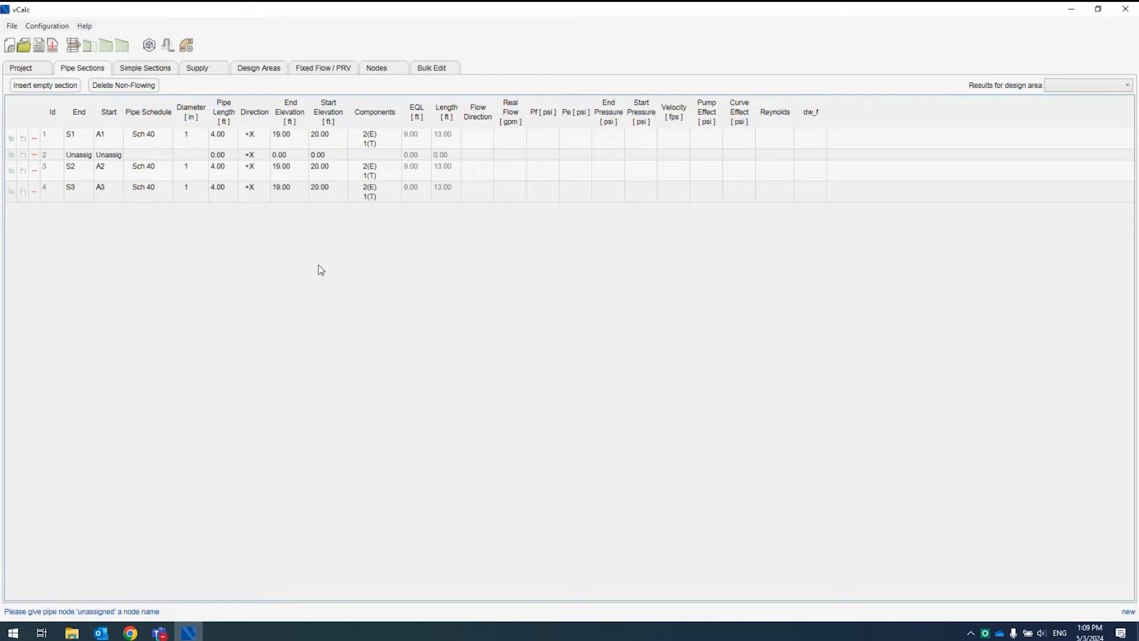
# Delete the empty section with unassigned nodes in row 2
pyautogui.click(34, 154)
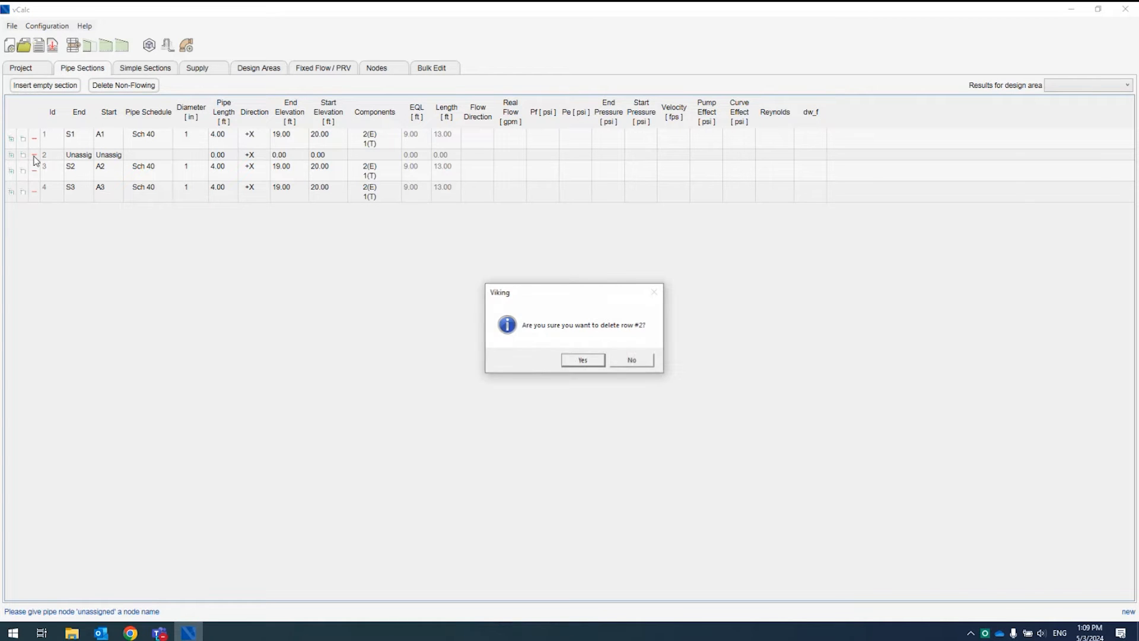
pyautogui.click(575, 358)
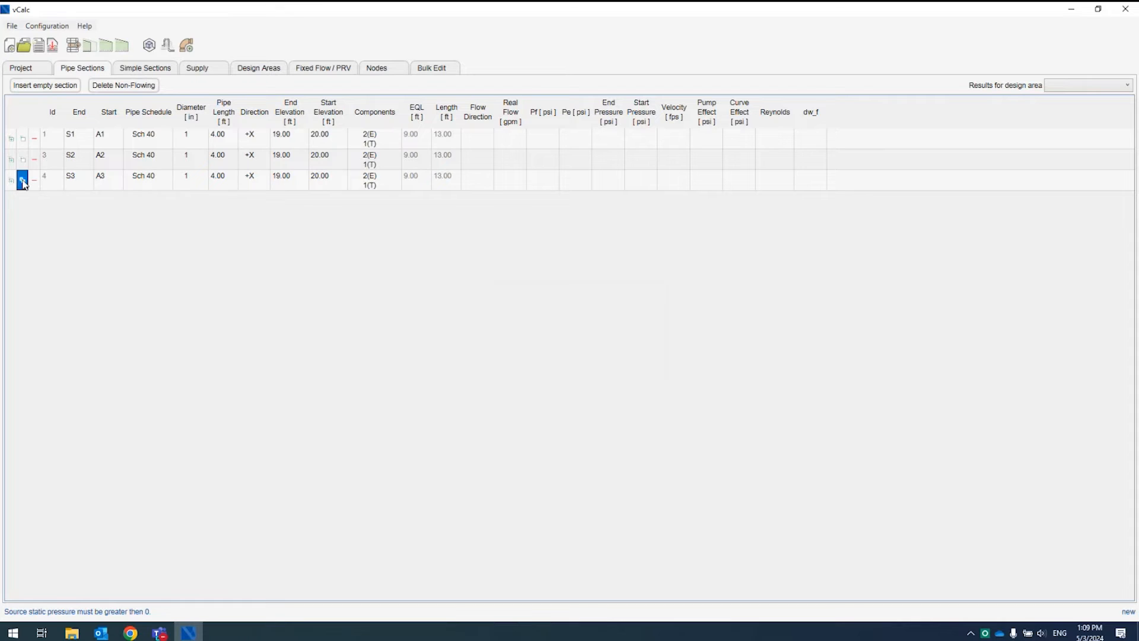
# Duplicate the S3–A3 section twice and name the copies' nodes S4–A4 and S5–A5
pyautogui.click(23, 180)
pyautogui.click(22, 180)
pyautogui.click(79, 209)
pyautogui.write('S')
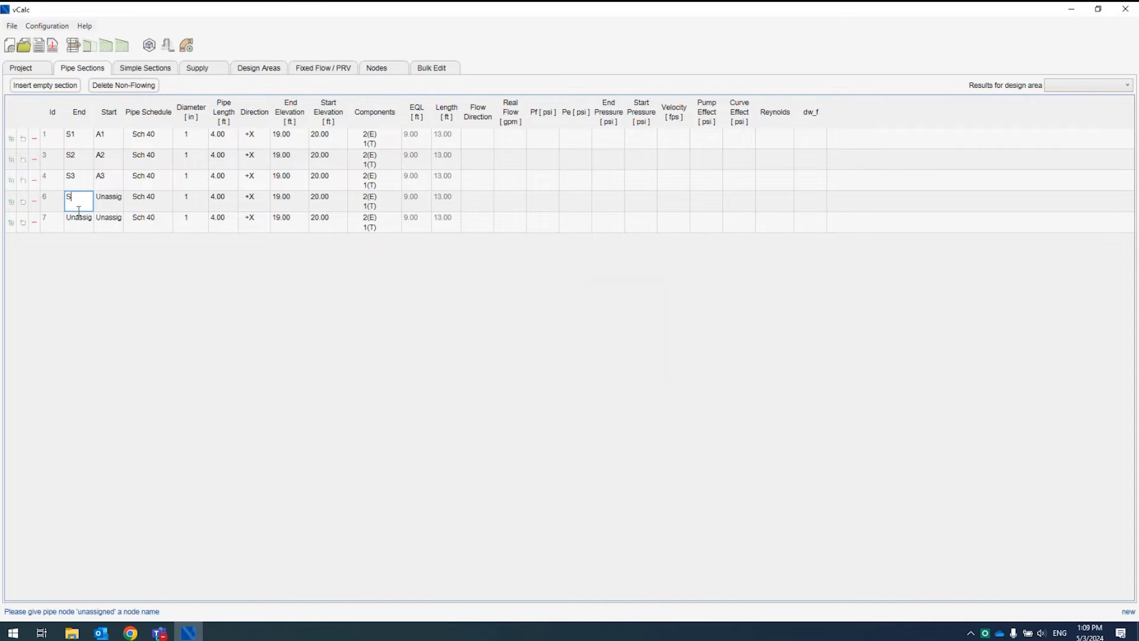
pyautogui.write('4')
pyautogui.click(80, 223)
pyautogui.write('S5')
pyautogui.click(116, 205)
pyautogui.write('A4')
pyautogui.click(115, 221)
pyautogui.write('A5')
pyautogui.press('Tab')
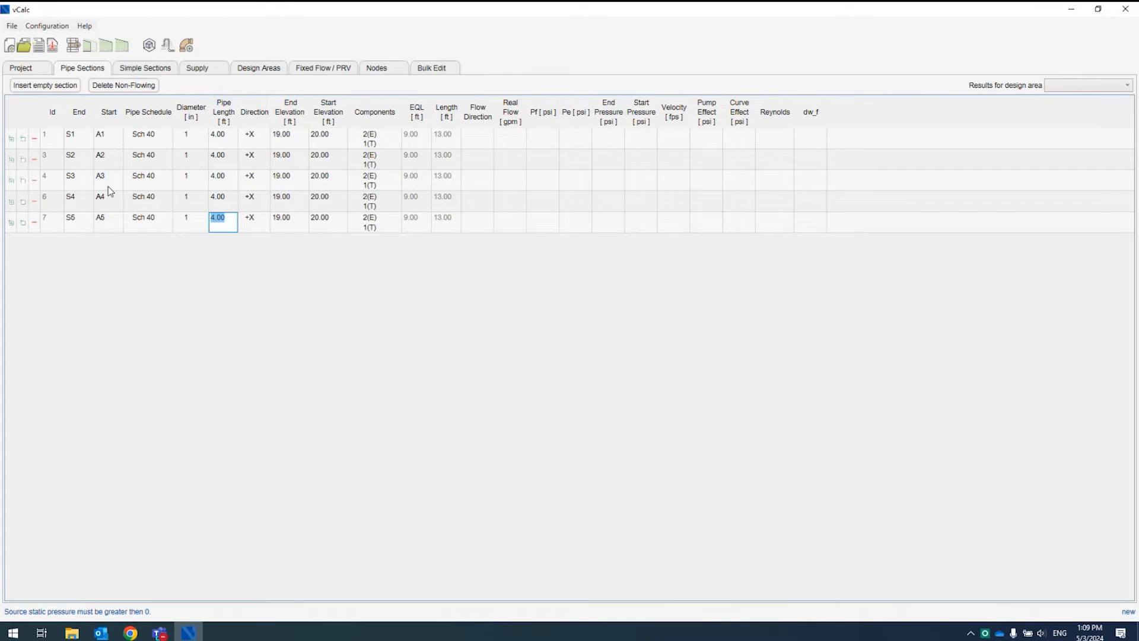
# Add a section continuing from A1, name its start node A2, and set its diameter to 1 ½ in
pyautogui.click(12, 141)
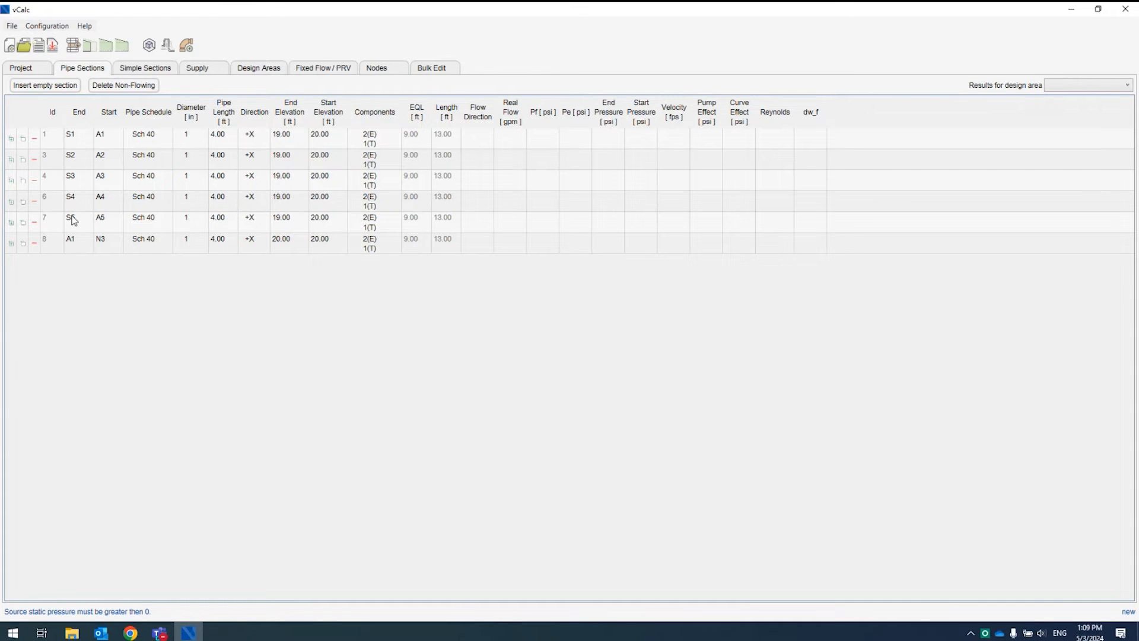
pyautogui.click(76, 240)
pyautogui.click(102, 247)
pyautogui.write('A2')
pyautogui.press('Tab')
pyautogui.click(190, 240)
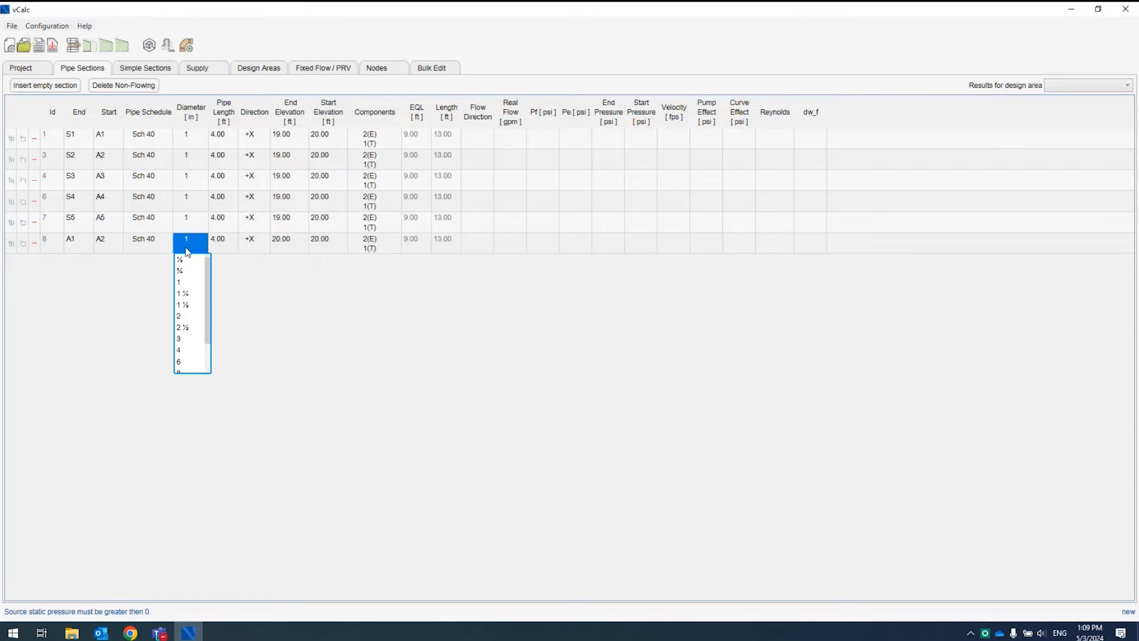
pyautogui.click(185, 305)
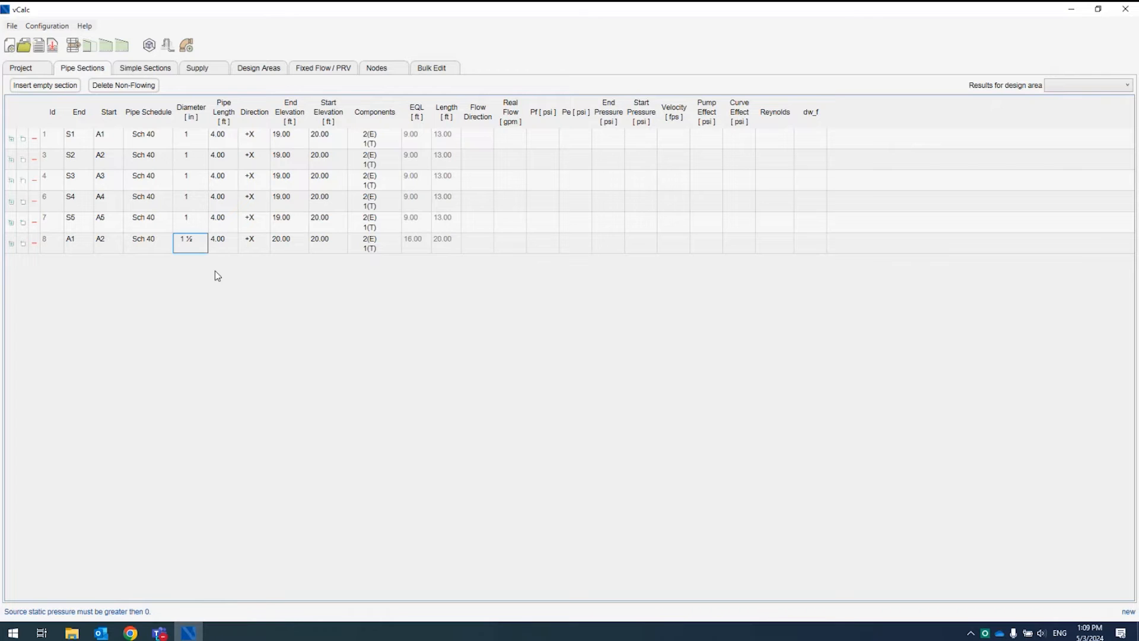
# Set the A1–A2 section's length to 10 ft and clear all its components
pyautogui.click(232, 243)
pyautogui.write('10')
pyautogui.press('Tab')
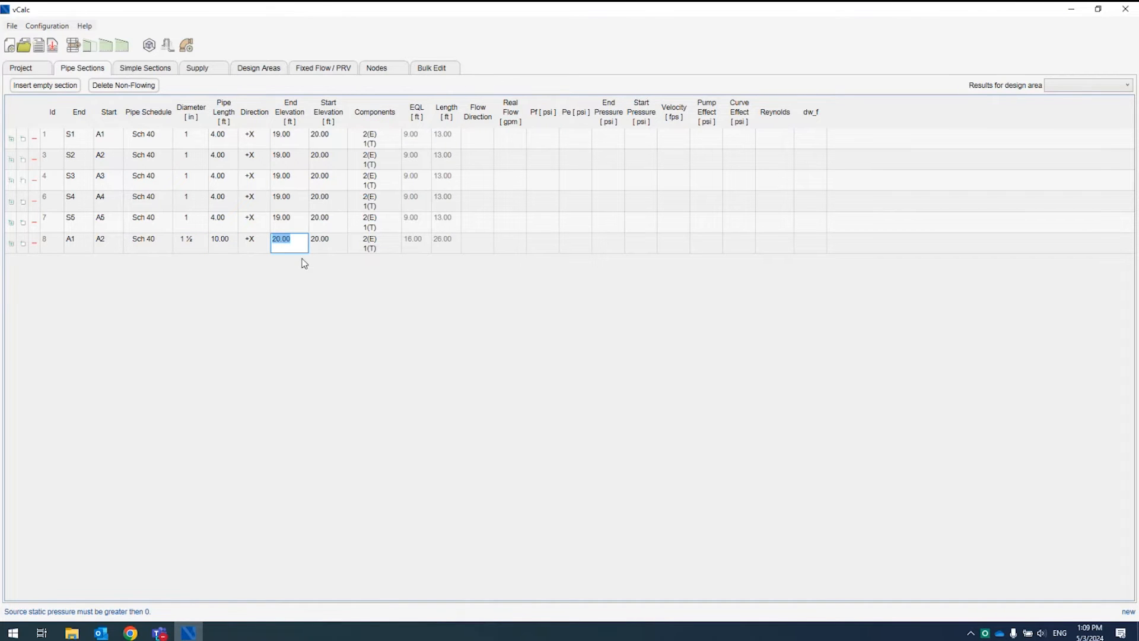
pyautogui.click(374, 249)
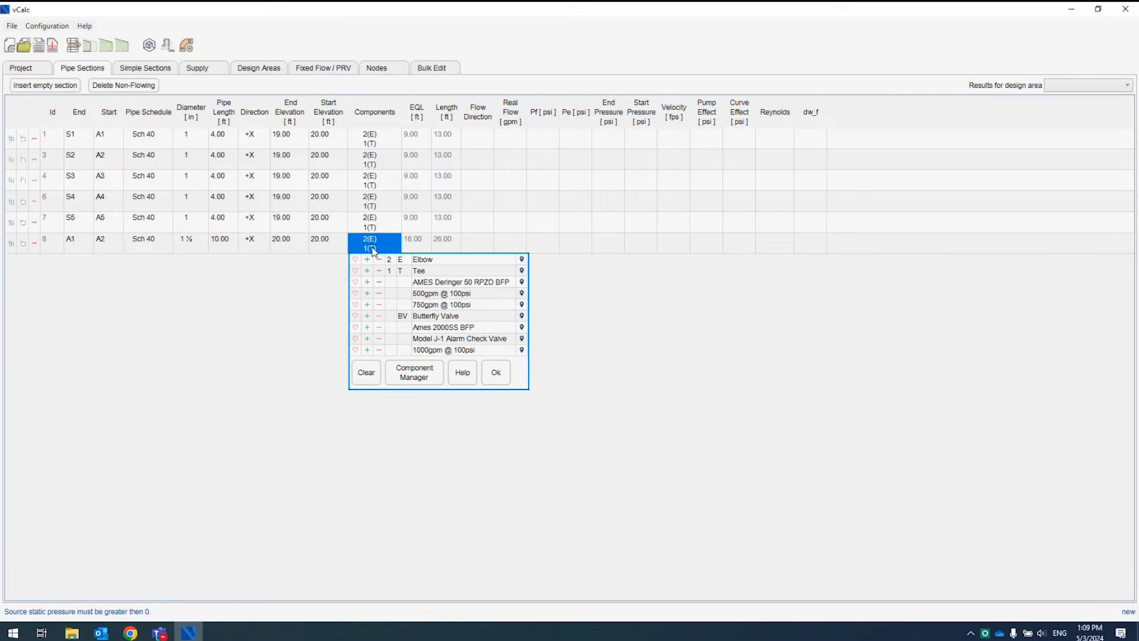
pyautogui.click(374, 376)
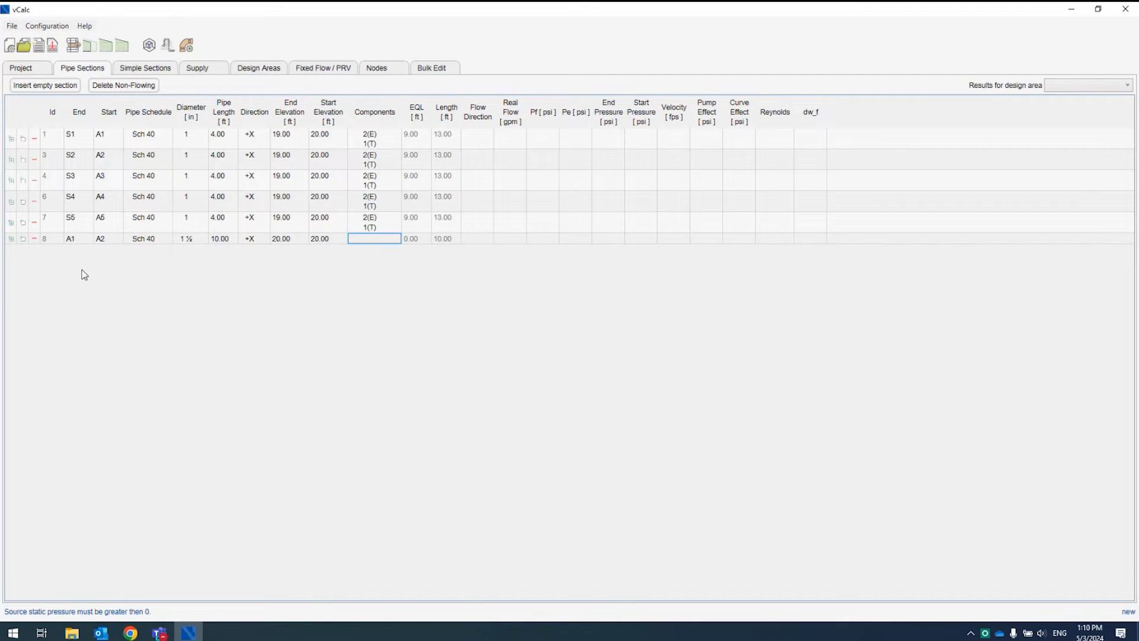
# Continue the branch line from A2 with sections A2–A3, A3–A4 and A4–A5
pyautogui.click(10, 239)
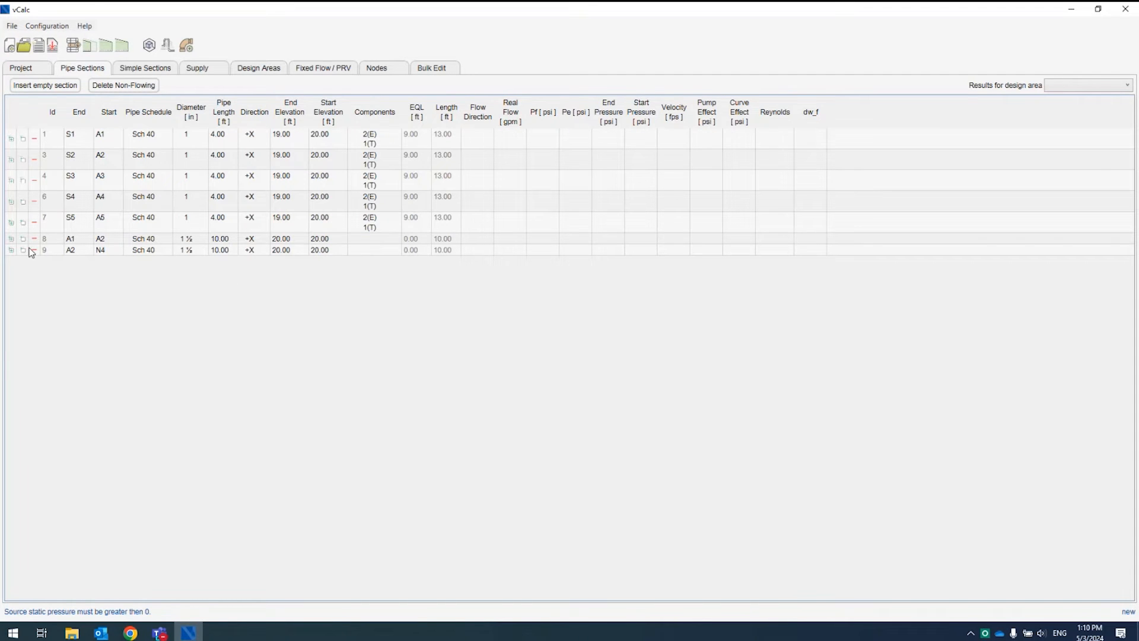
pyautogui.click(105, 250)
pyautogui.click(10, 249)
pyautogui.click(109, 261)
pyautogui.write('A4')
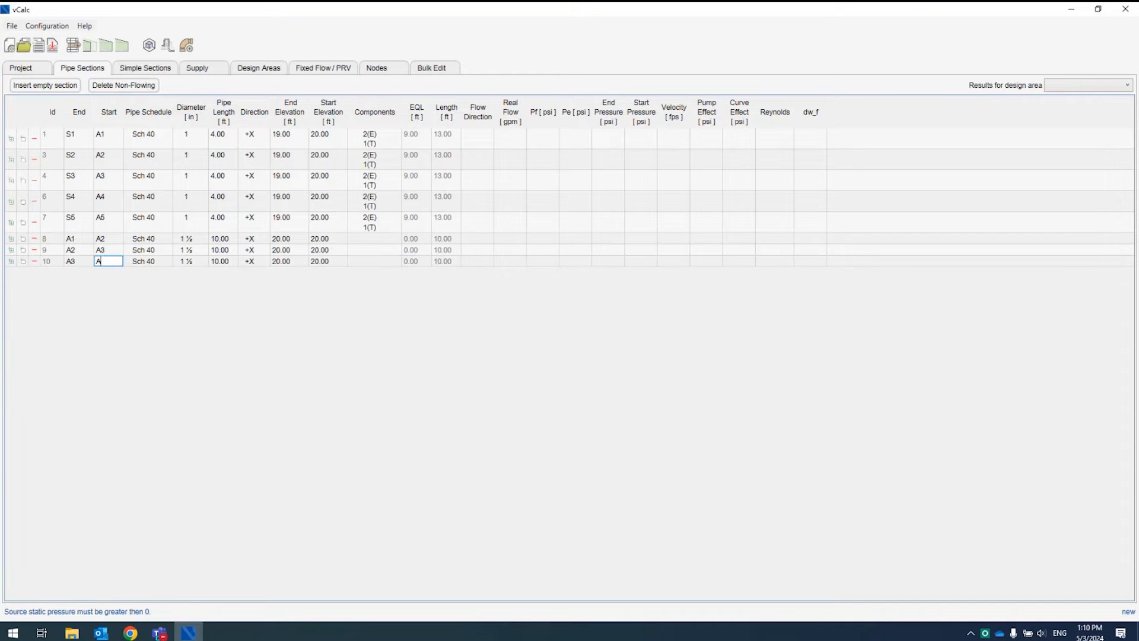
pyautogui.press('Tab')
pyautogui.click(11, 261)
pyautogui.click(106, 272)
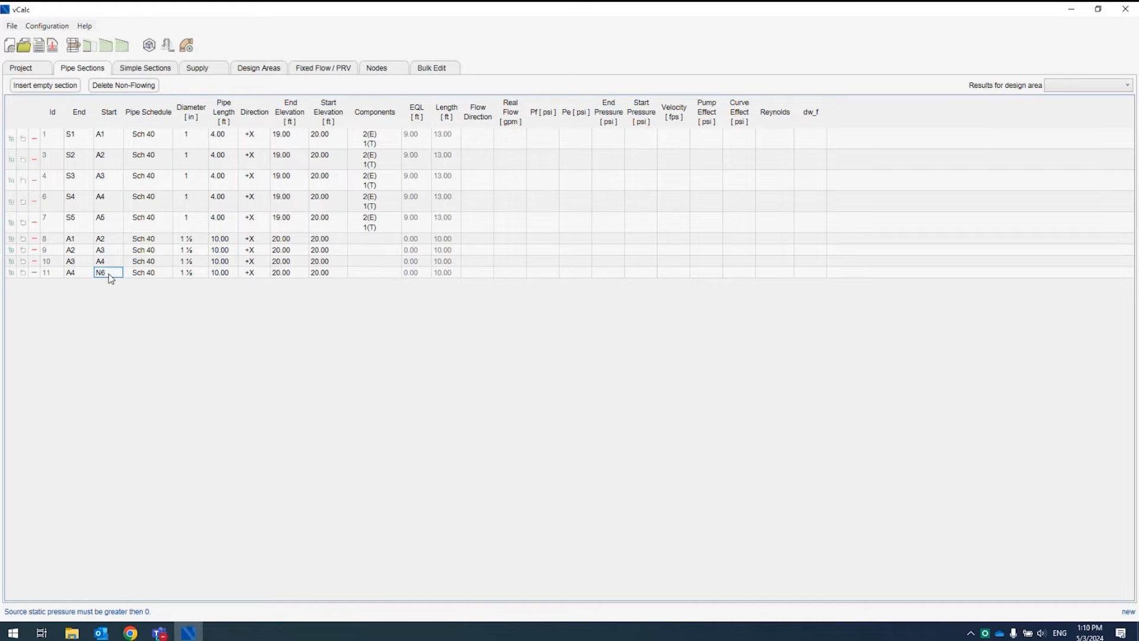
pyautogui.write('A5')
pyautogui.press('Tab')
# Add a section continuing from A5 and set its pipe length to 40 ft
pyautogui.click(11, 272)
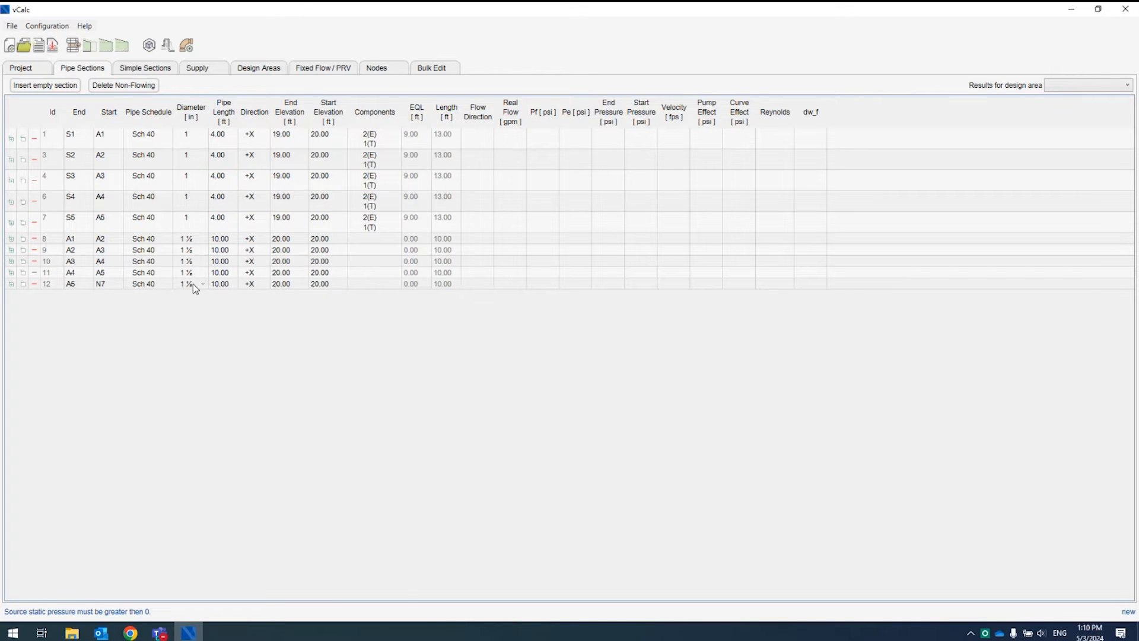
pyautogui.click(194, 284)
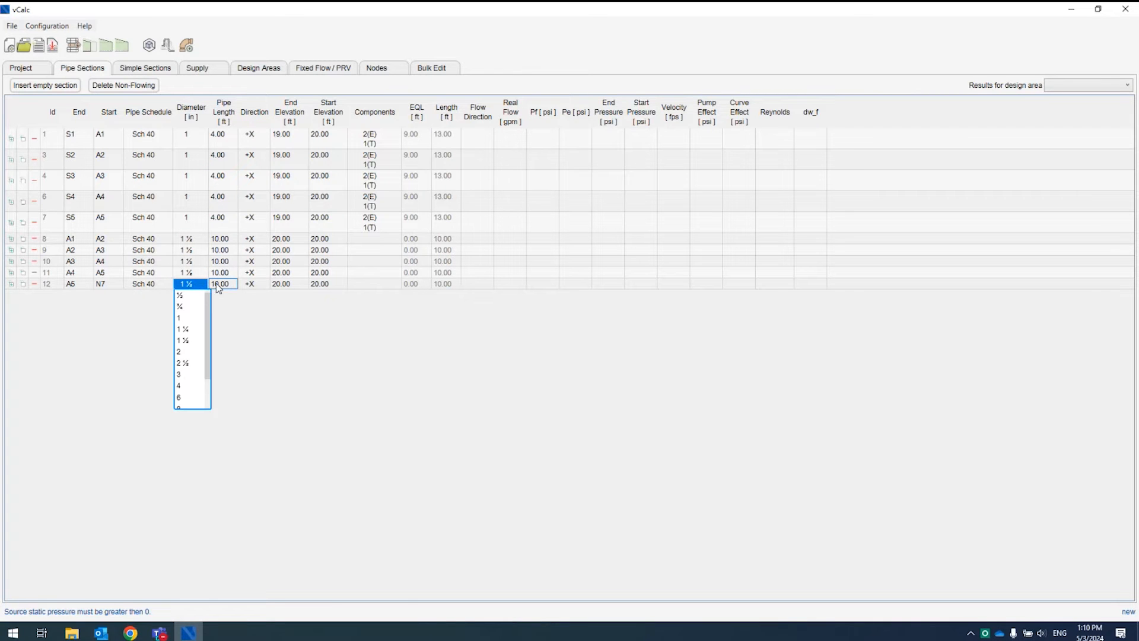
pyautogui.click(221, 285)
pyautogui.write('40')
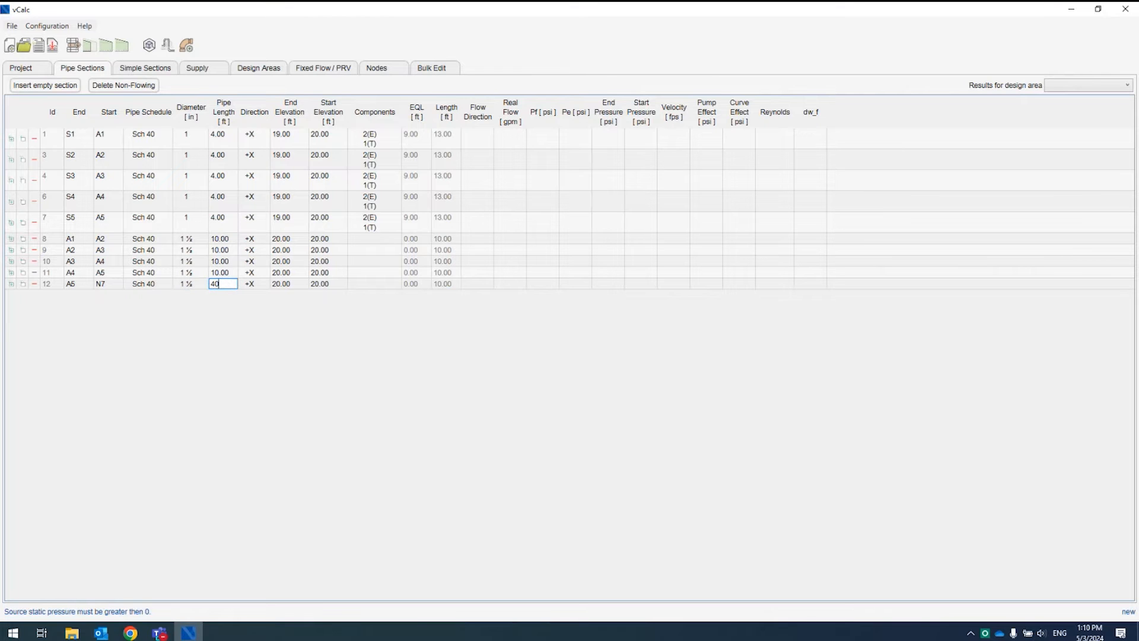
pyautogui.press('Tab')
# Add a section continuing from N7 with a start elevation of 19 ft and a pipe length of 1 ft
pyautogui.click(11, 284)
pyautogui.click(317, 298)
pyautogui.write('19')
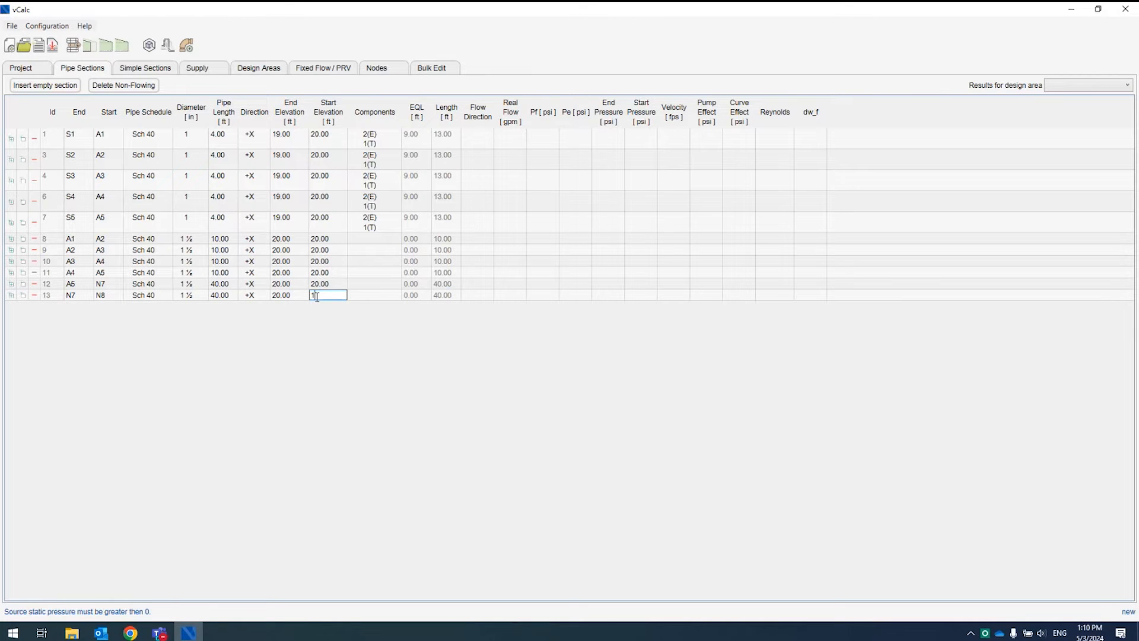
pyautogui.hotkey('shift', 'Tab')
pyautogui.click(201, 292)
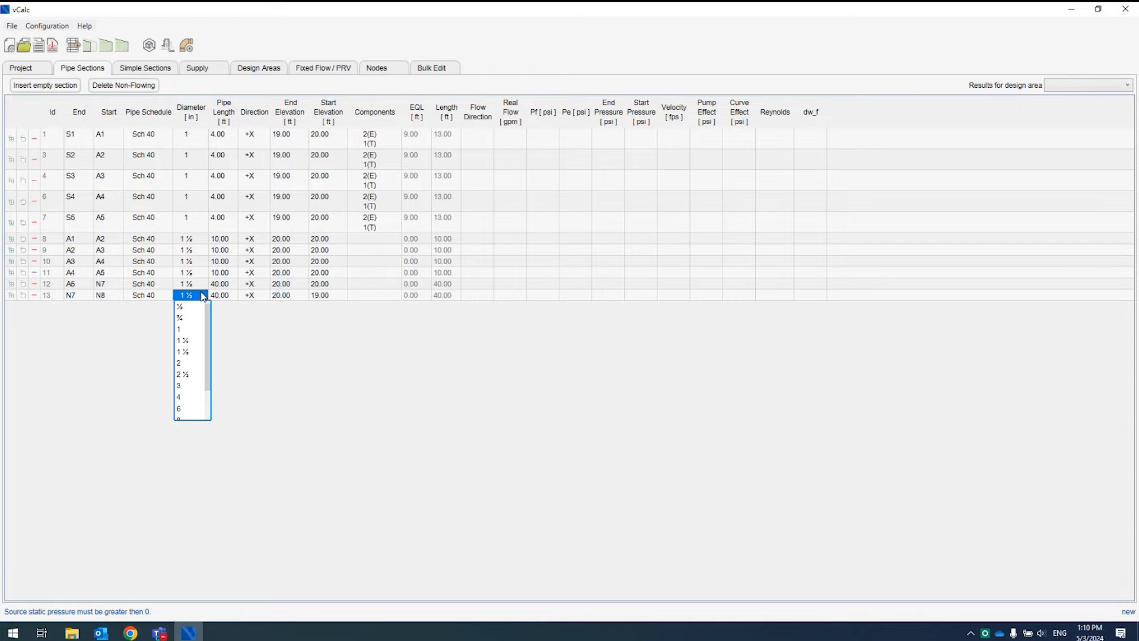
pyautogui.click(227, 297)
pyautogui.write('1')
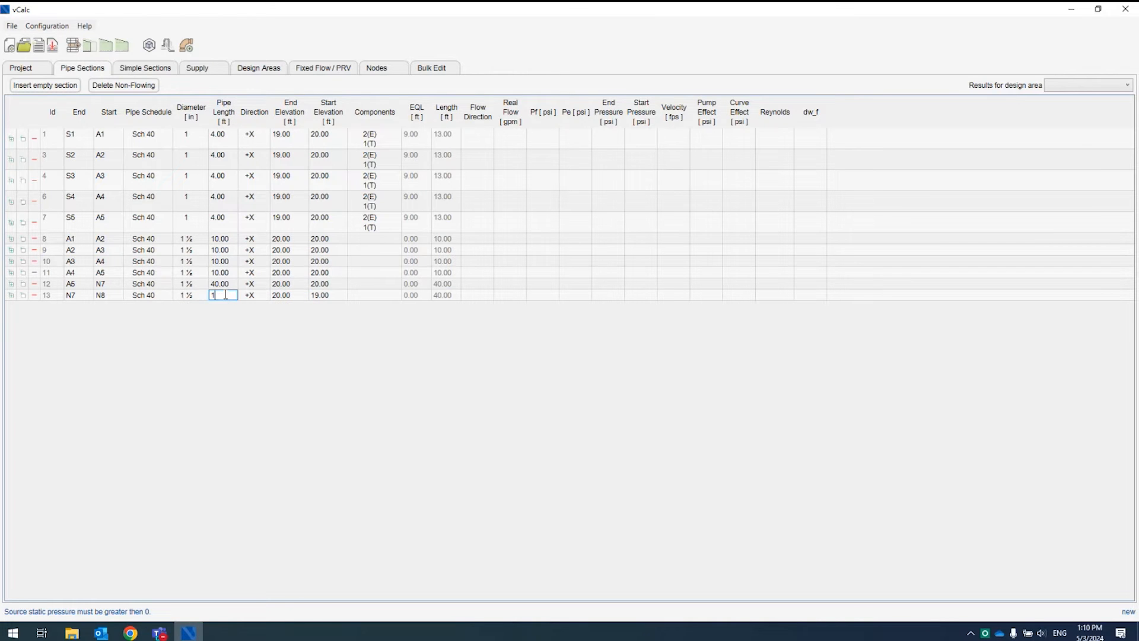
pyautogui.press('Tab')
# Add a section continuing from N8 with a 3 in diameter and a pipe length of 80 ft
pyautogui.click(11, 295)
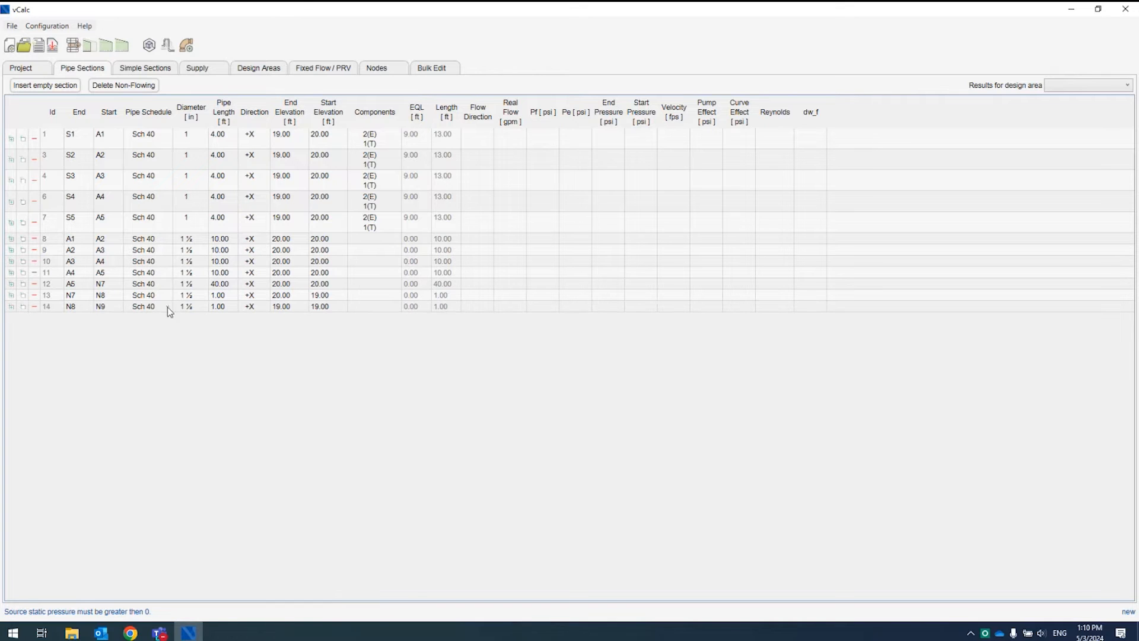
pyautogui.click(186, 306)
pyautogui.click(181, 399)
pyautogui.write('80')
pyautogui.press('Tab')
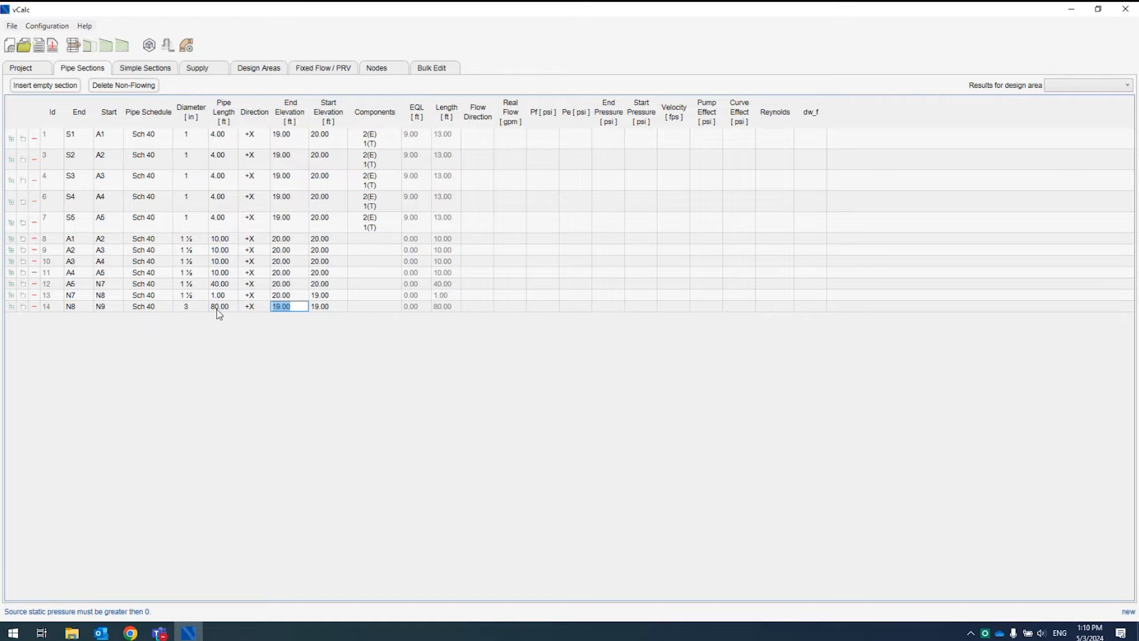
# Add a section continuing from N9, rename N9 to TOR, and name the new section's start node BOR
pyautogui.click(11, 306)
pyautogui.doubleClick(107, 307)
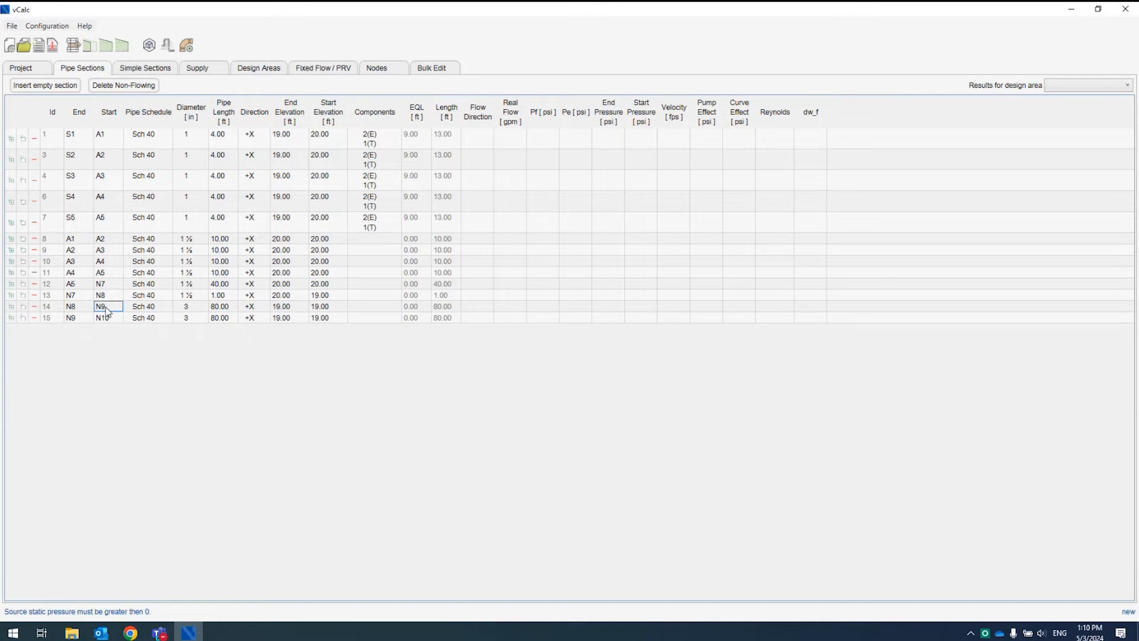
pyautogui.write('TOR')
pyautogui.press('Return')
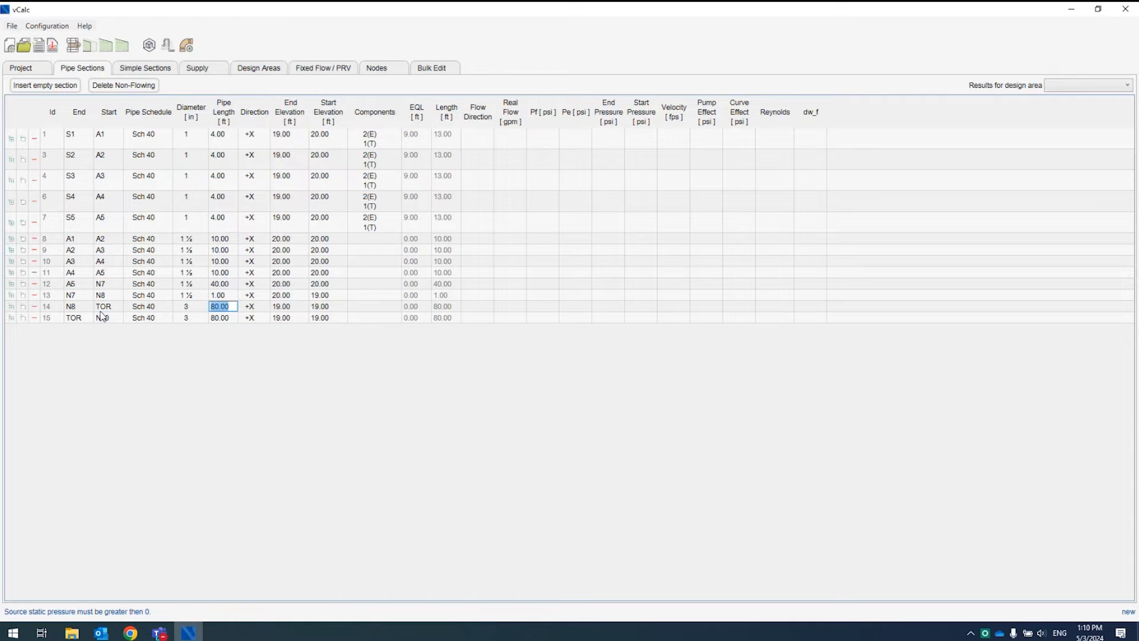
pyautogui.click(107, 318)
pyautogui.write('V')
pyautogui.write('OR')
pyautogui.press('Tab')
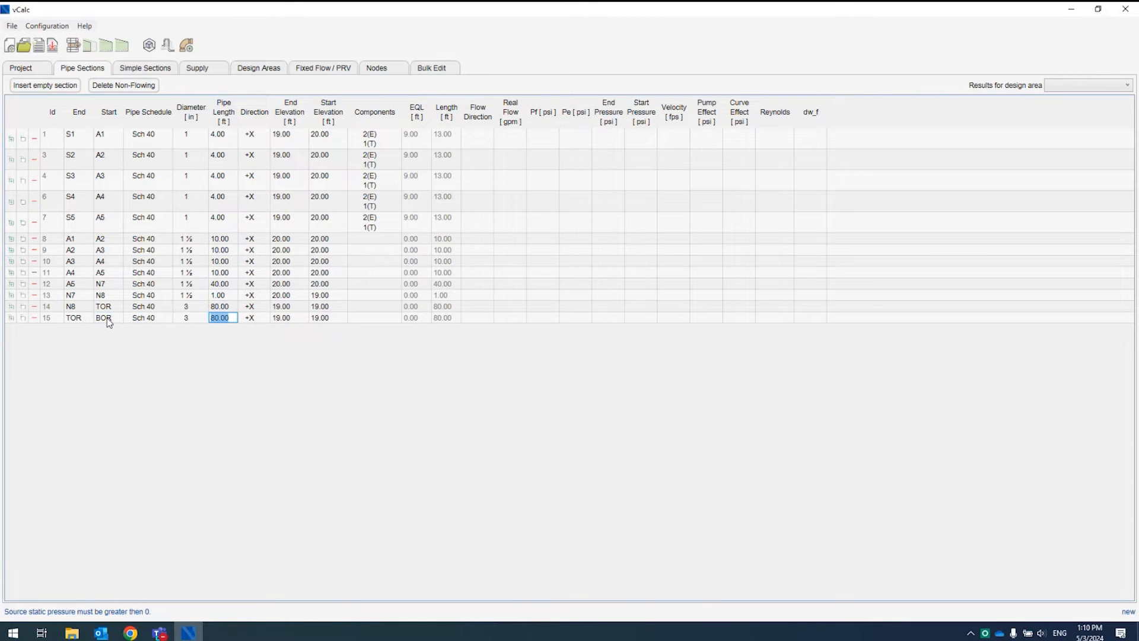
# Set the TOR–BOR section's diameter to 4 in
pyautogui.click(190, 318)
pyautogui.click(183, 408)
pyautogui.click(190, 318)
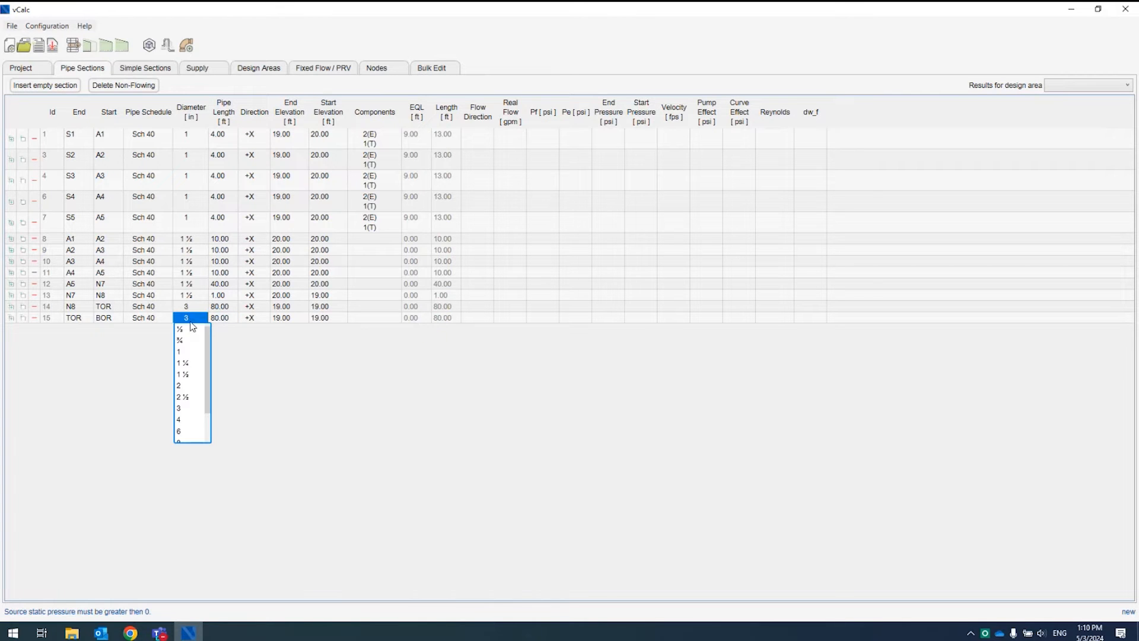
pyautogui.click(187, 420)
# Set the TOR–BOR section's pipe length to 16 ft and its start elevation to 3 ft
pyautogui.click(222, 318)
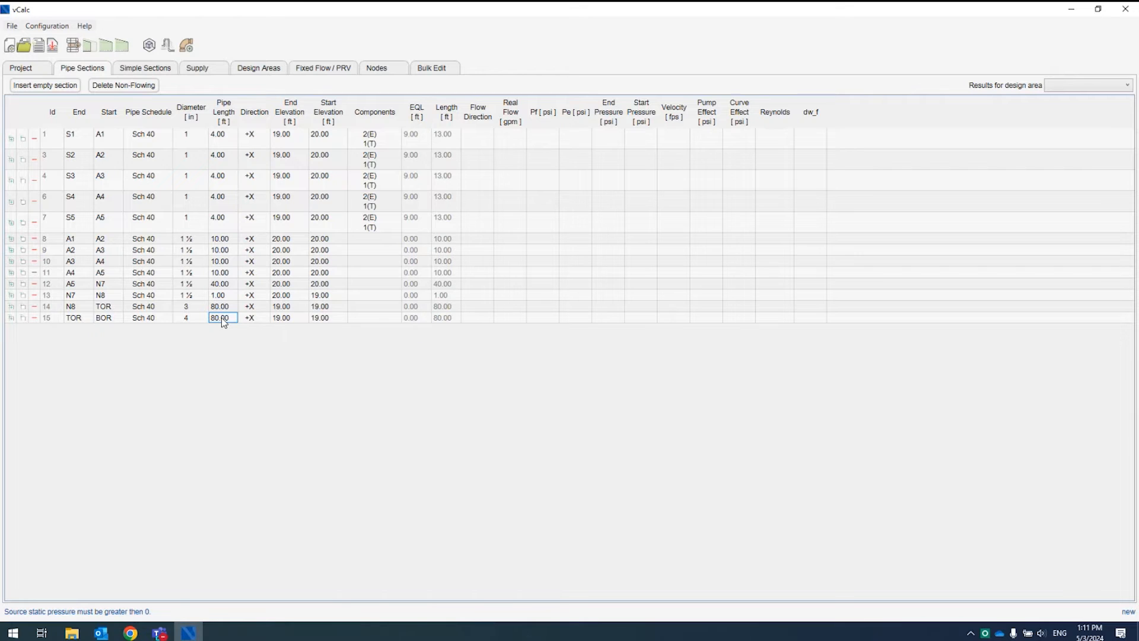
pyautogui.write('16')
pyautogui.press('Tab')
pyautogui.click(323, 319)
pyautogui.write('3')
pyautogui.click(303, 322)
# Add one Model J-1 Alarm Check Valve and one butterfly valve to the TOR–BOR section's components
pyautogui.click(363, 319)
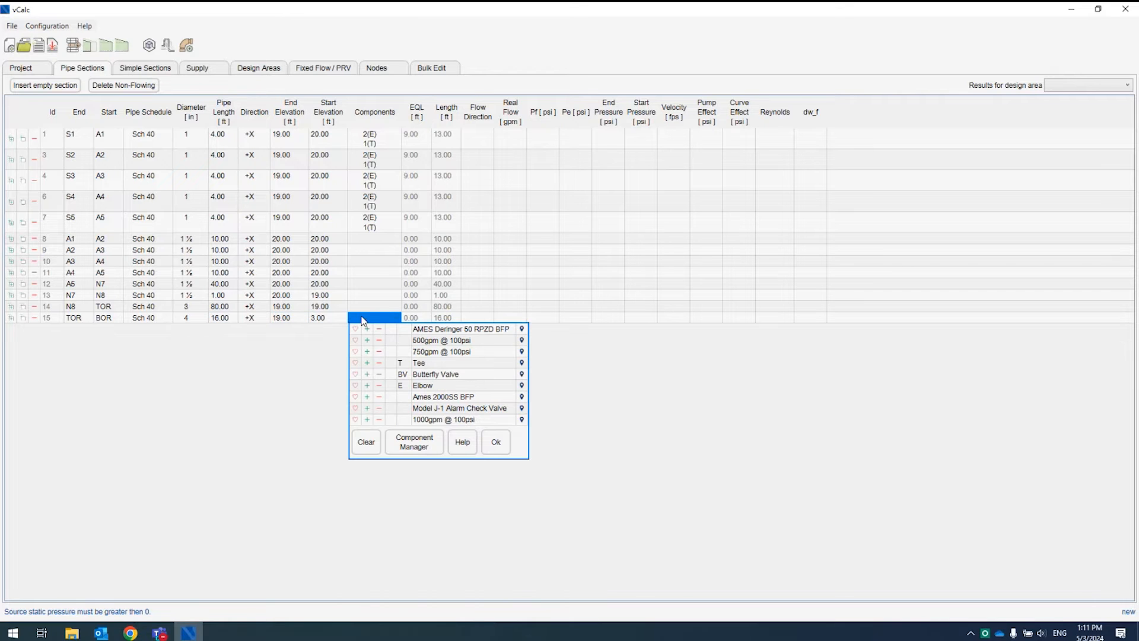
pyautogui.click(367, 374)
pyautogui.click(315, 402)
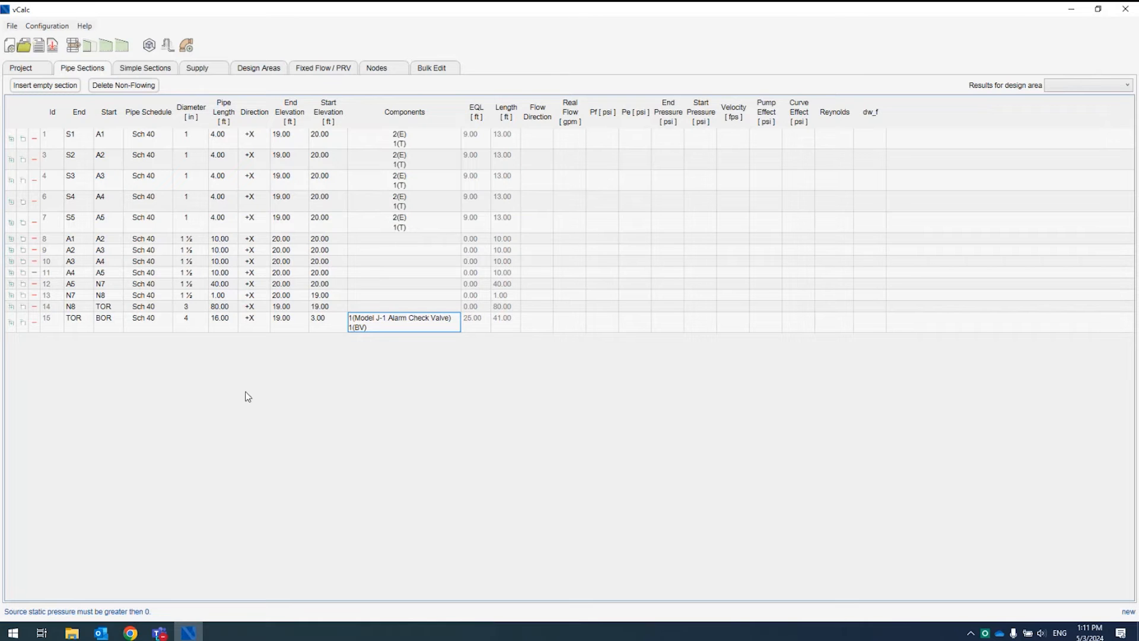
# Add a section continuing from BOR, clear its copied components, and name its start node UG
pyautogui.click(11, 325)
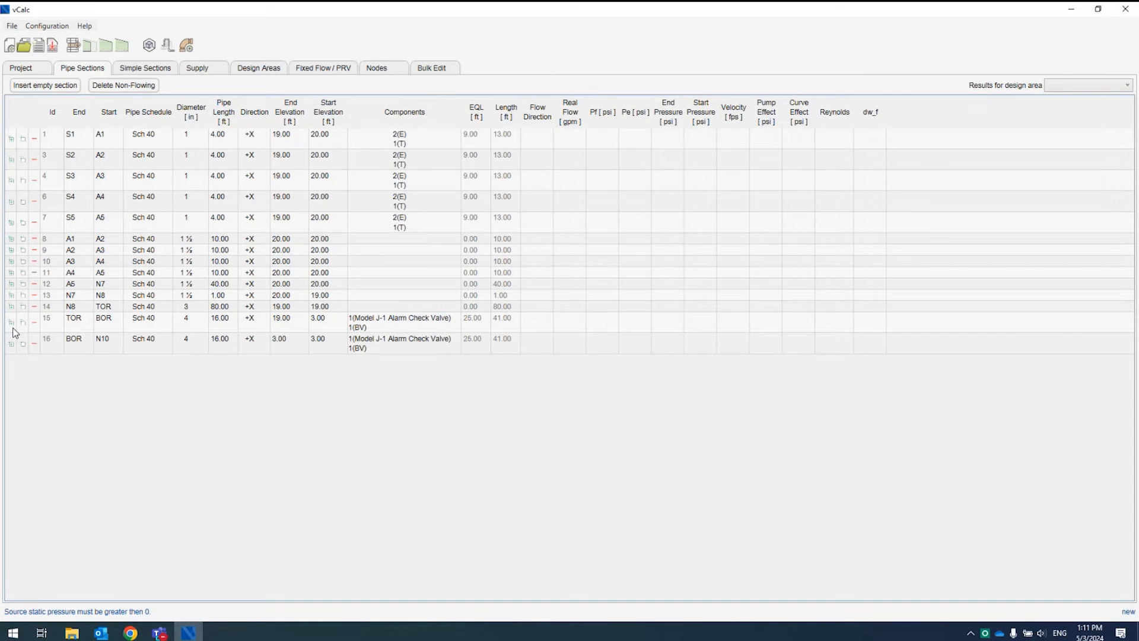
pyautogui.click(395, 350)
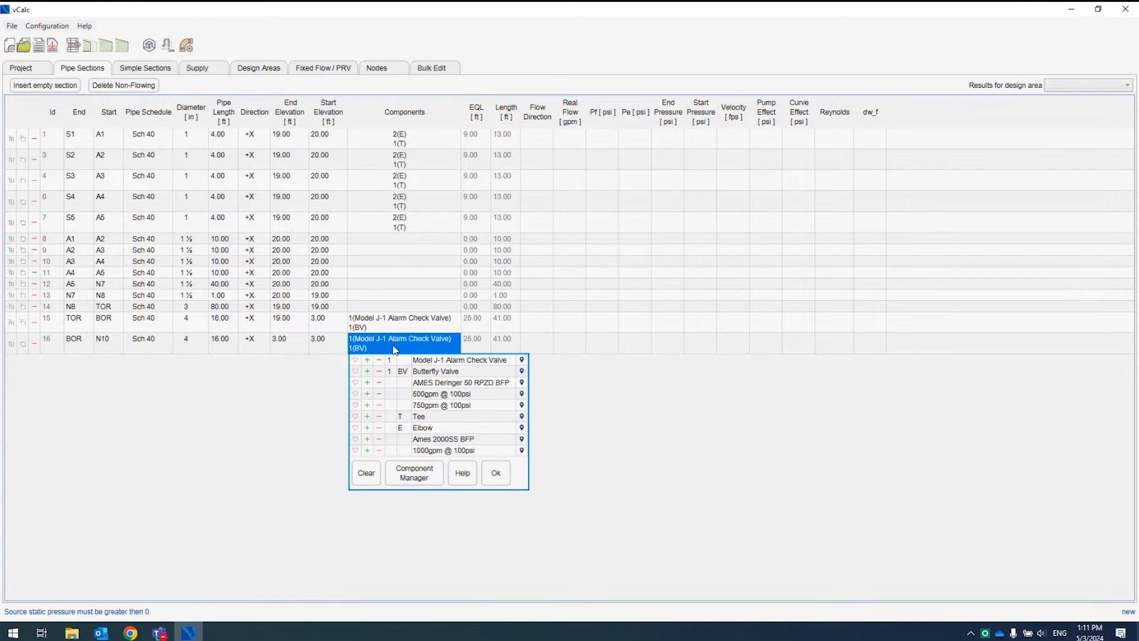
pyautogui.click(362, 467)
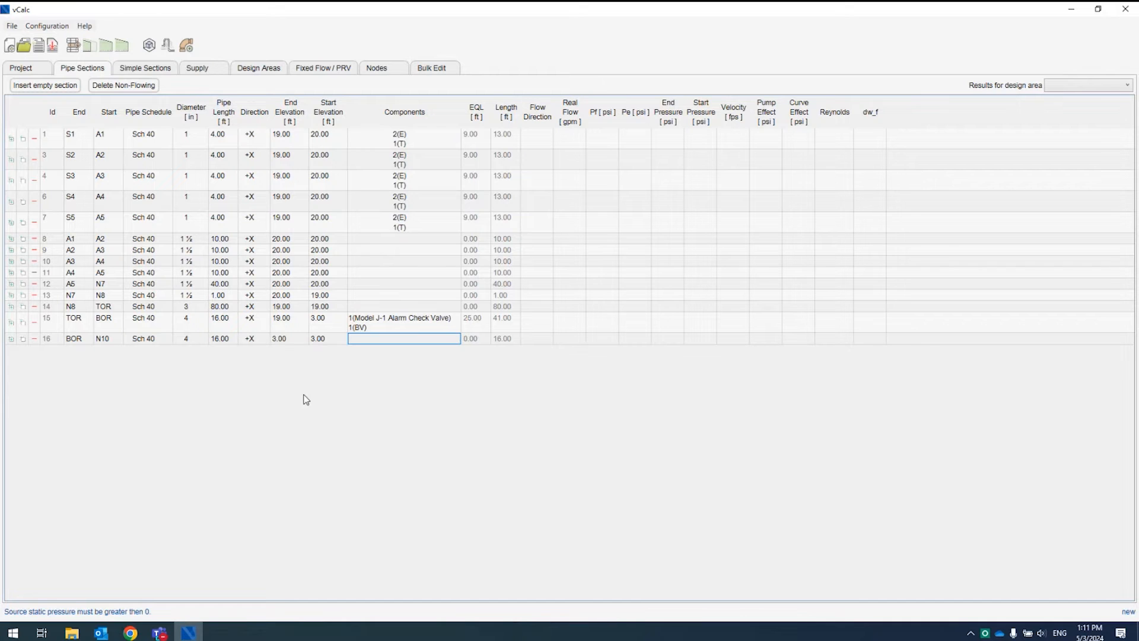
pyautogui.click(115, 342)
pyautogui.write('UG')
pyautogui.press('Tab')
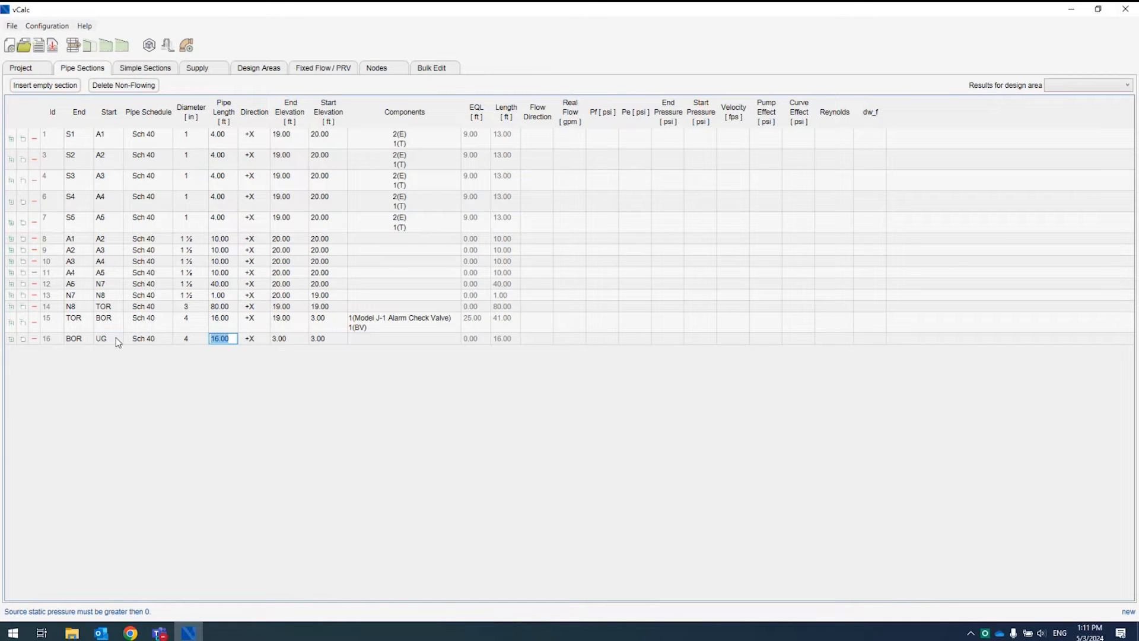
# Set the BOR–UG section's pipe schedule to CL DI 350 and its diameter to 6 in
pyautogui.click(168, 339)
pyautogui.click(166, 339)
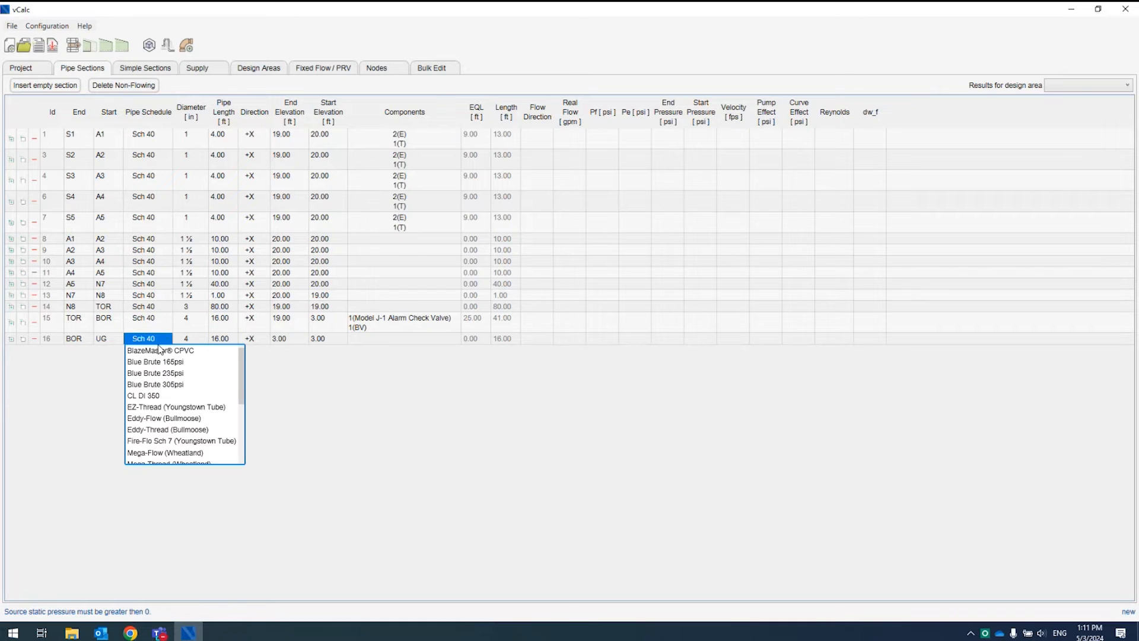
pyautogui.click(140, 396)
pyautogui.click(193, 338)
pyautogui.click(194, 338)
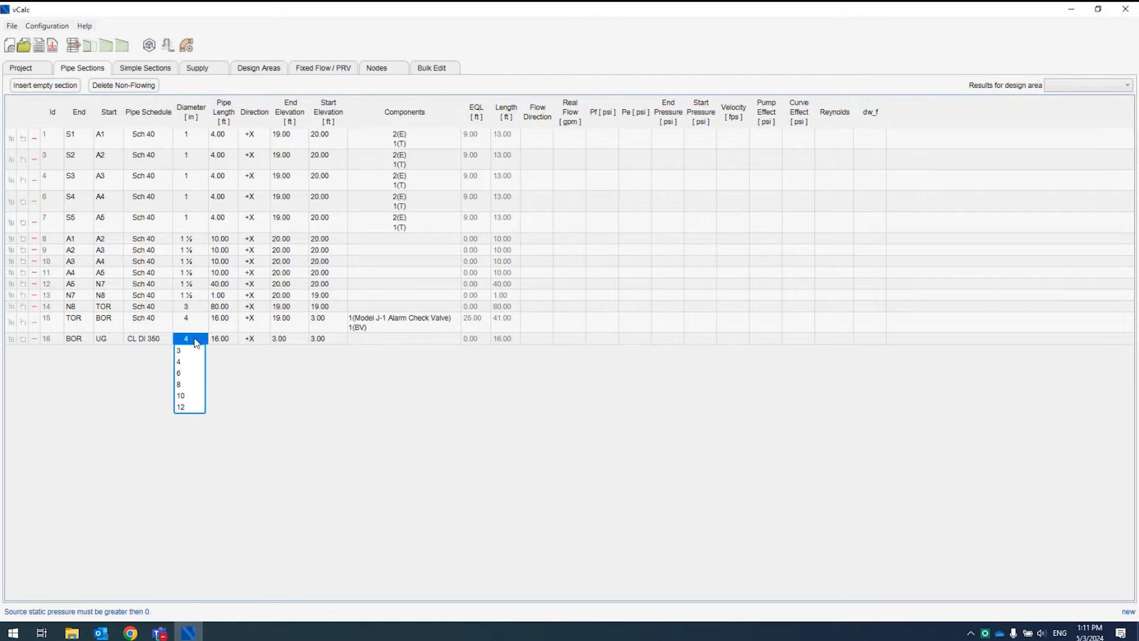
pyautogui.click(194, 369)
# Set the BOR–UG section's pipe length to 6 ft and its start elevation to -3 ft
pyautogui.click(219, 340)
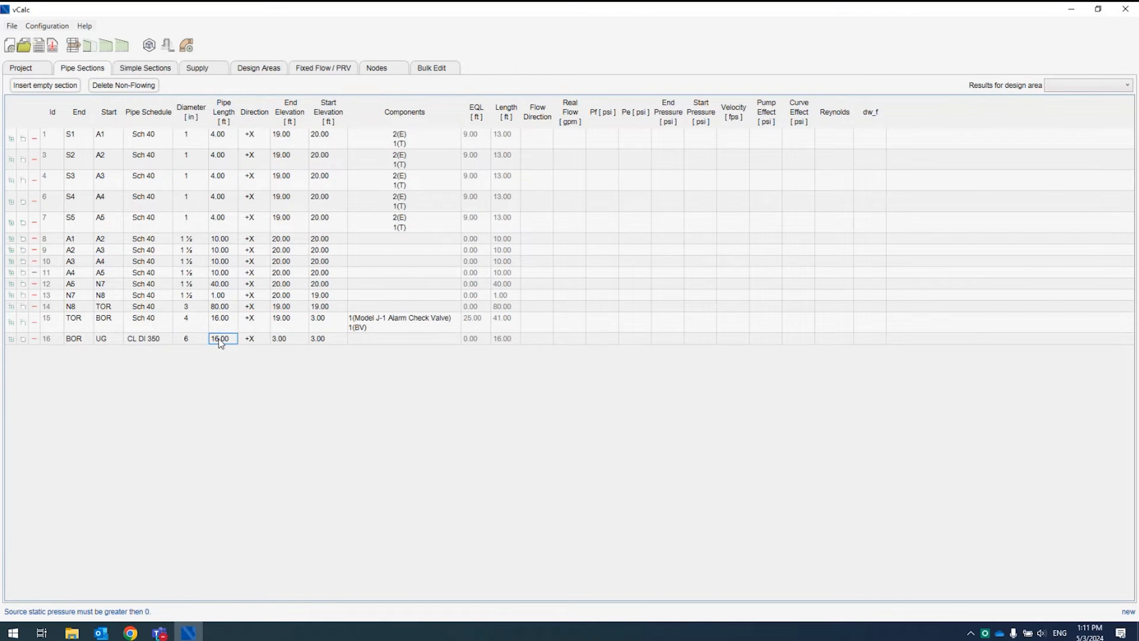
pyautogui.press('Tab')
pyautogui.click(324, 343)
pyautogui.write('-3')
pyautogui.hotkey('shift', 'Tab')
# Add a section continuing from UG to a start node named SUPPLY, with a 60 ft pipe length and four elbows
pyautogui.click(12, 343)
pyautogui.click(112, 352)
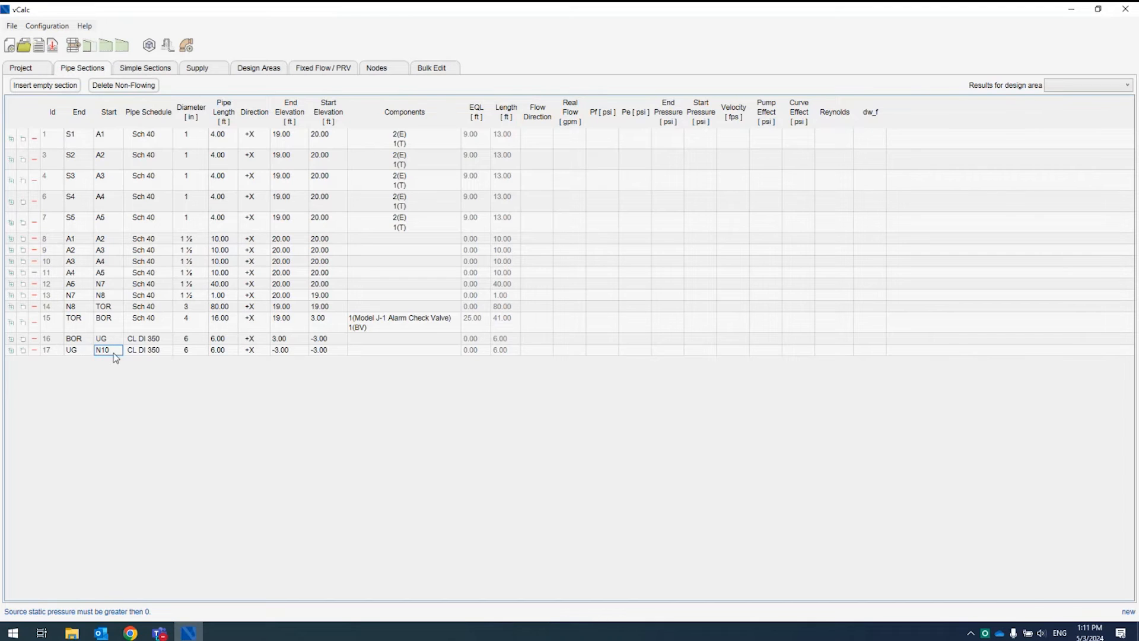
pyautogui.write('SUPPLY')
pyautogui.press('Tab')
pyautogui.write('60')
pyautogui.press('Tab')
pyautogui.click(363, 351)
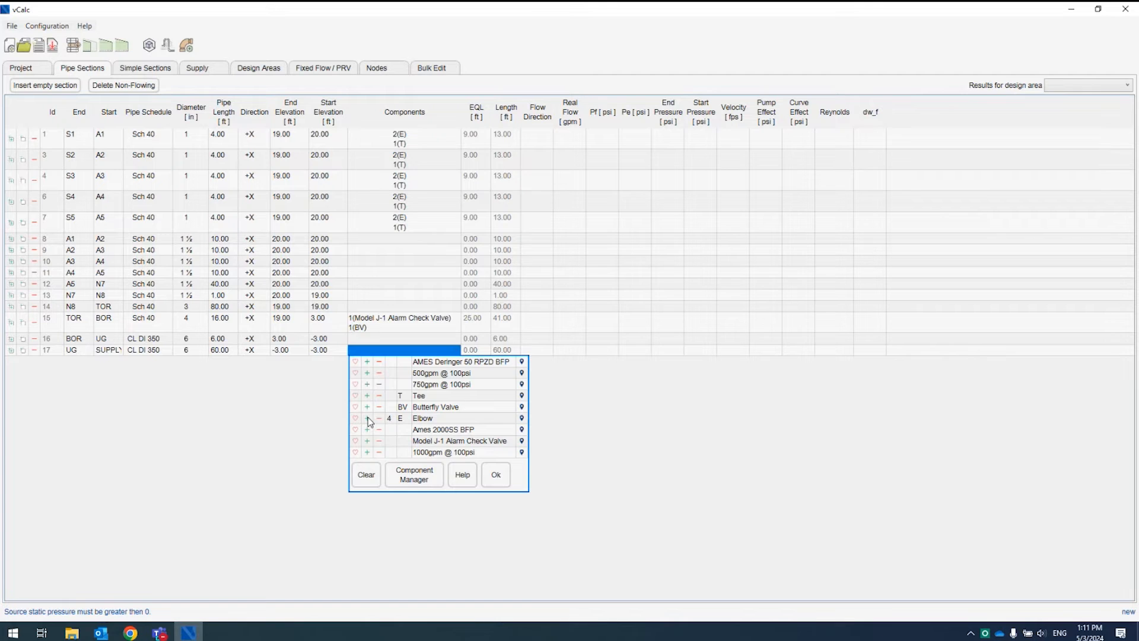
pyautogui.click(307, 426)
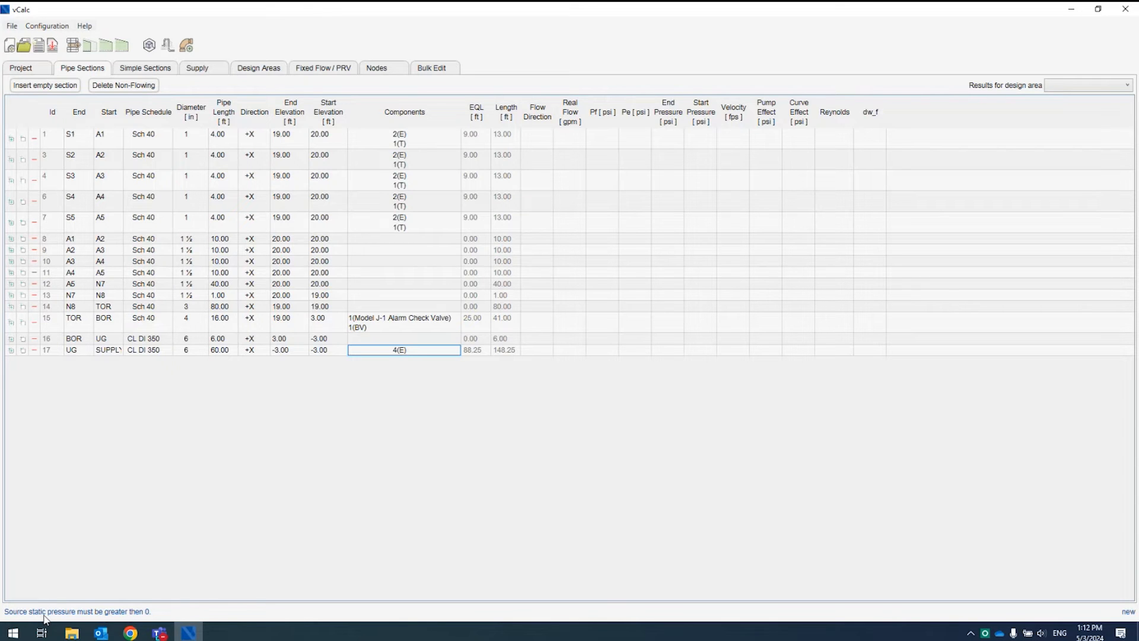
# Assign the water supply to node SUPPLY and set its static pressure to 60 psi
pyautogui.click(200, 75)
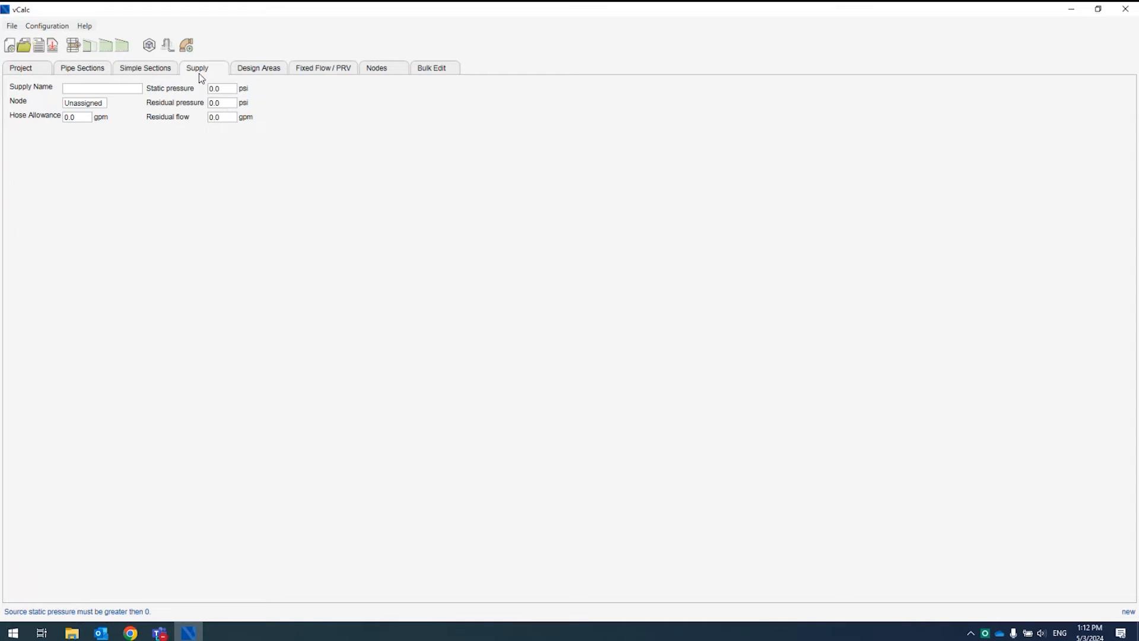
pyautogui.doubleClick(85, 103)
pyautogui.write('SUPPLY')
pyautogui.click(229, 93)
pyautogui.moveTo(229, 88); pyautogui.dragTo(169, 93)
pyautogui.write('60')
pyautogui.press('Tab')
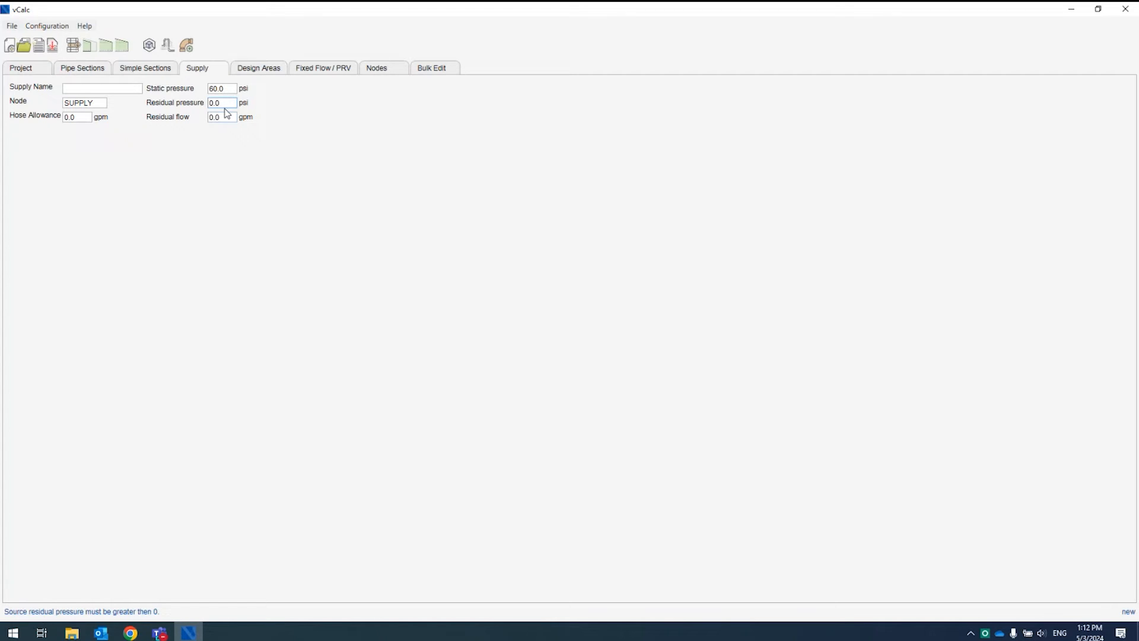
# Set the supply's residual pressure to 50 psi and its residual flow to 1000 gpm
pyautogui.moveTo(224, 107); pyautogui.dragTo(200, 107)
pyautogui.write('50')
pyautogui.press('Tab')
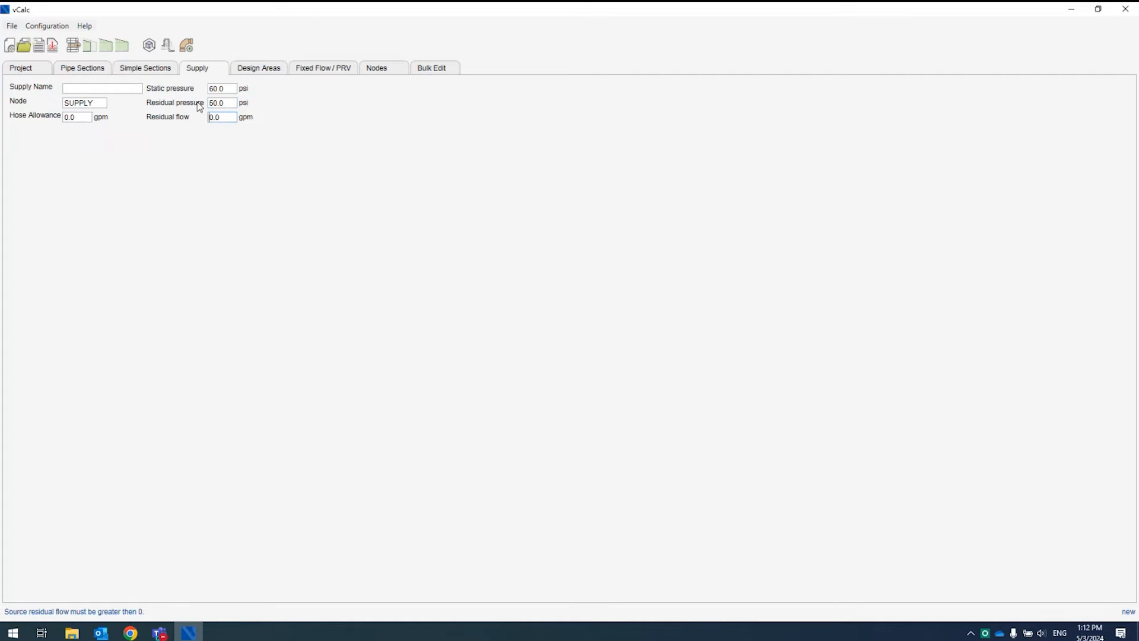
pyautogui.write('1000')
pyautogui.press('Tab')
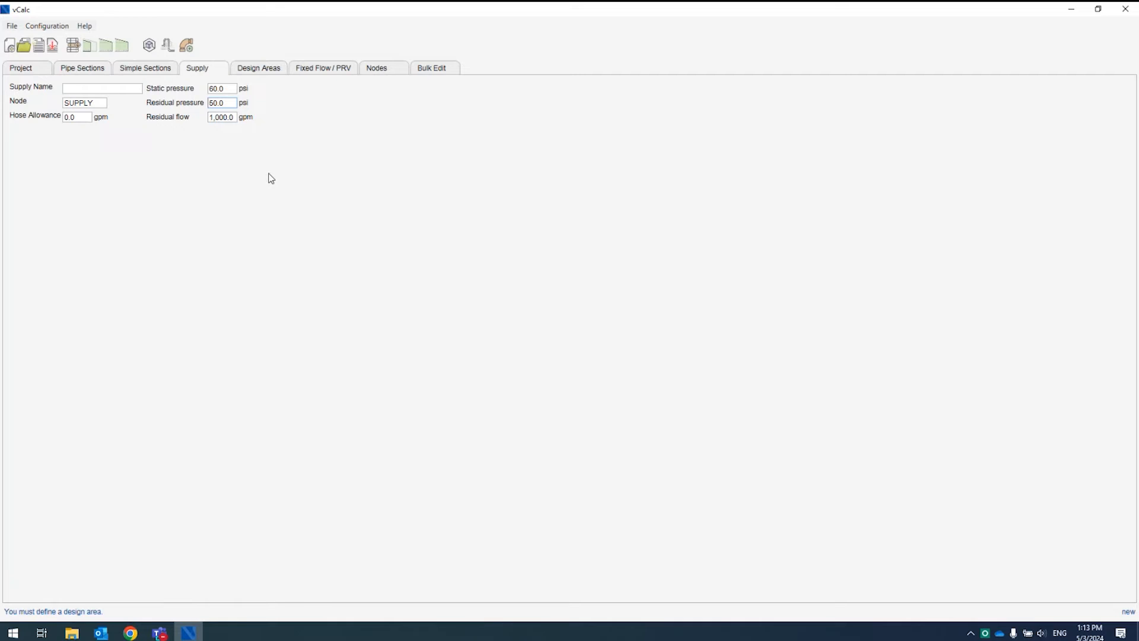
# Add a new design area named DA1
pyautogui.click(254, 71)
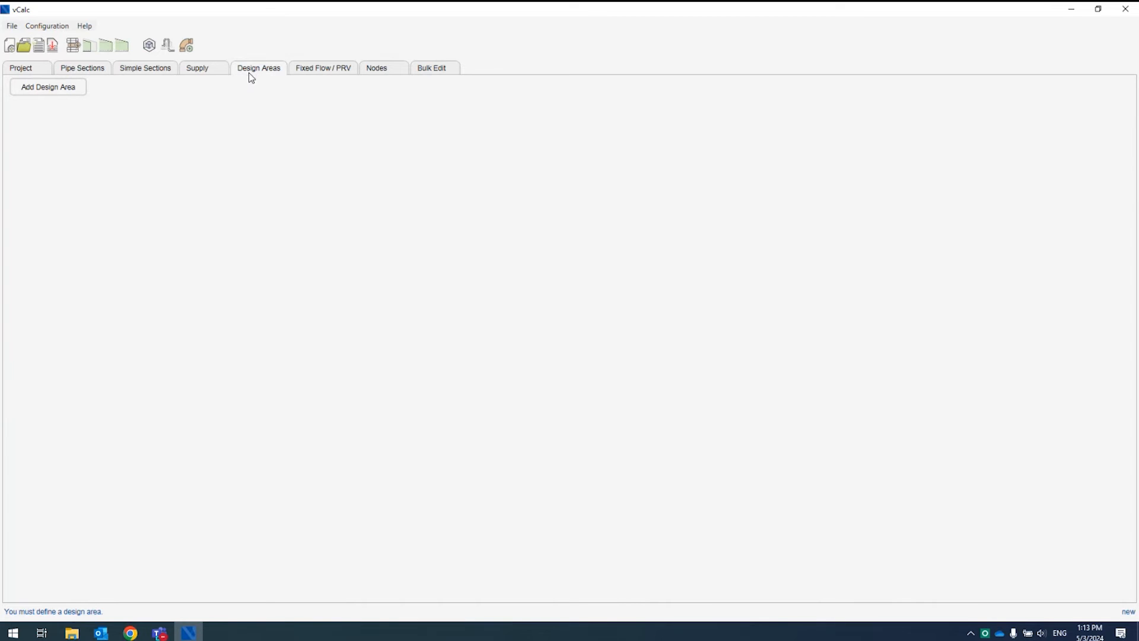
pyautogui.click(40, 95)
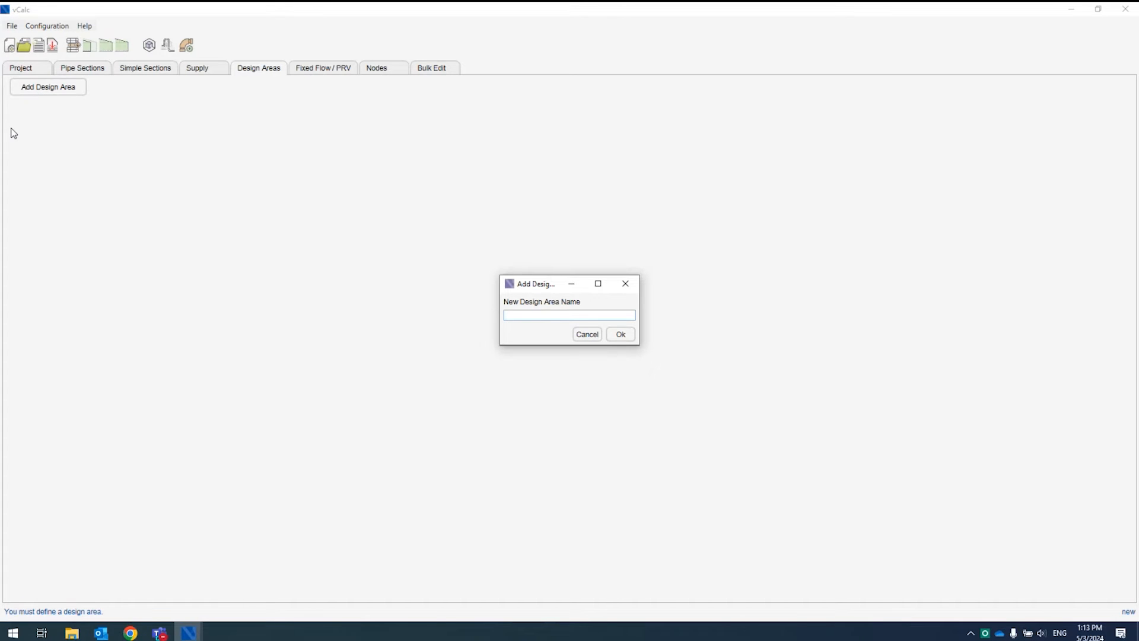
pyautogui.write('DA1')
pyautogui.click(618, 334)
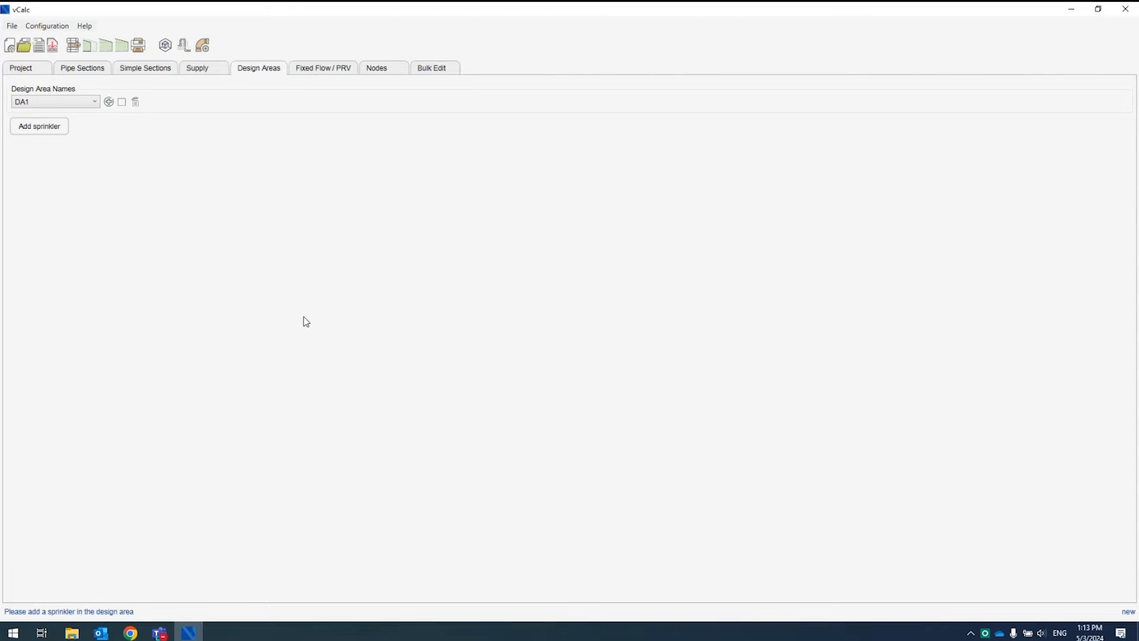
# Add a sprinkler to design area DA1, widen the Node column, and assign the sprinkler to node S1
pyautogui.click(39, 127)
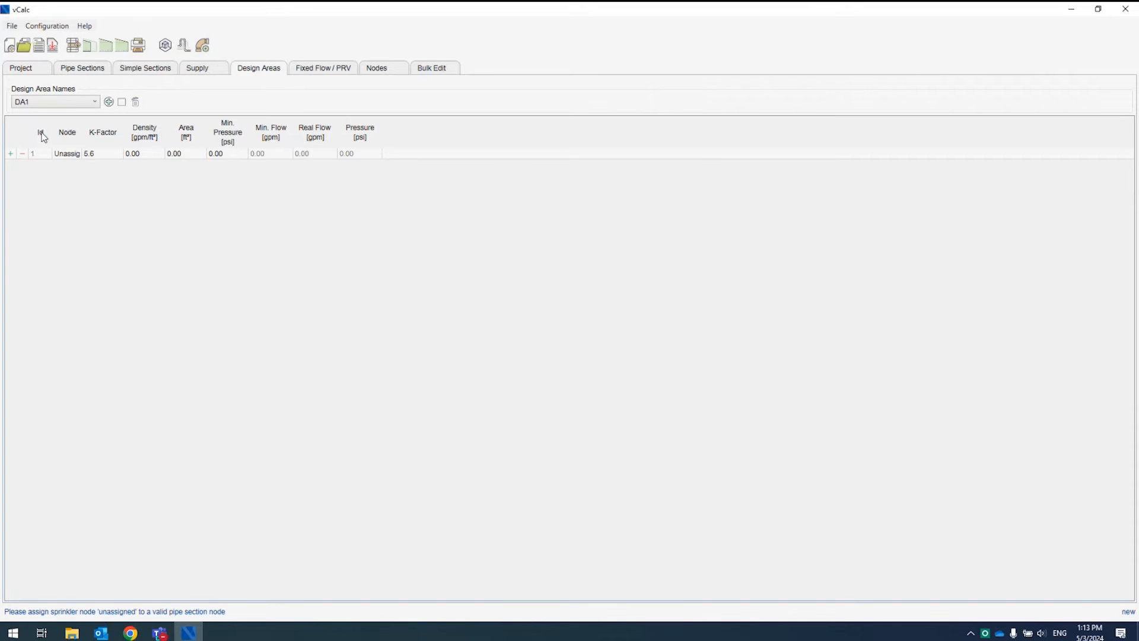
pyautogui.doubleClick(81, 140)
pyautogui.click(83, 159)
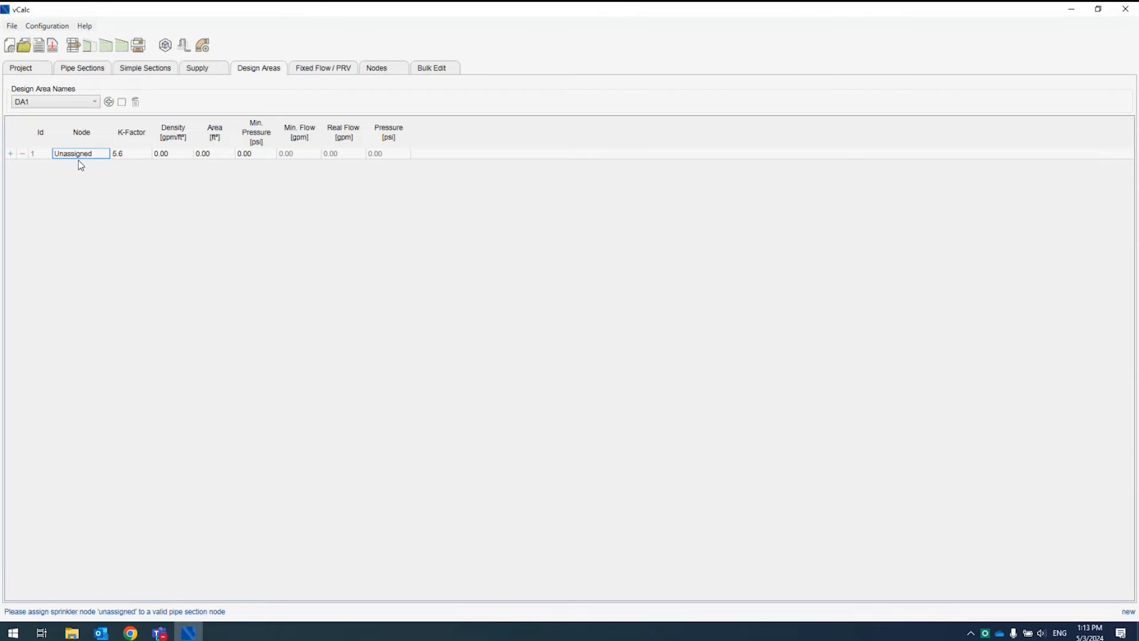
pyautogui.click(64, 157)
pyautogui.write('S1')
pyautogui.press('Return')
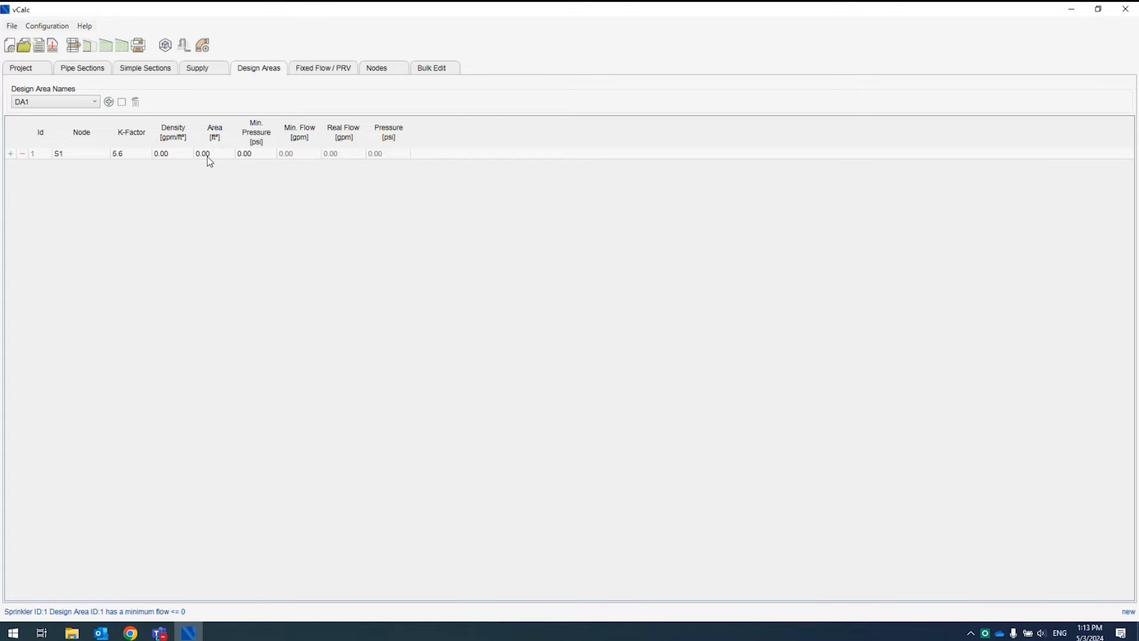
# Set sprinkler S1's minimum pressure to 7 psi
pyautogui.click(251, 156)
pyautogui.write('7')
pyautogui.press('Return')
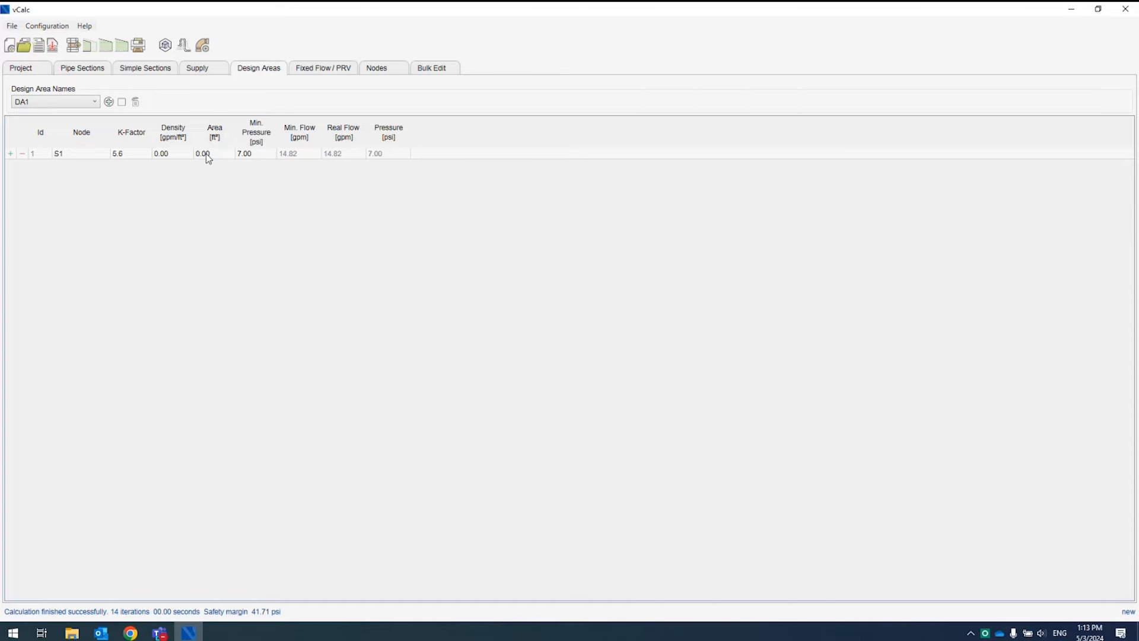
# Set sprinkler S1's density to 0.20 gpm/ft² and its area to 100 ft²
pyautogui.click(254, 155)
pyautogui.click(116, 157)
pyautogui.click(171, 156)
pyautogui.write('2')
pyautogui.click(207, 156)
pyautogui.write('100')
pyautogui.press('Return')
# Add a second sprinkler copied from S1 to the design area and assign it to node S2
pyautogui.click(10, 155)
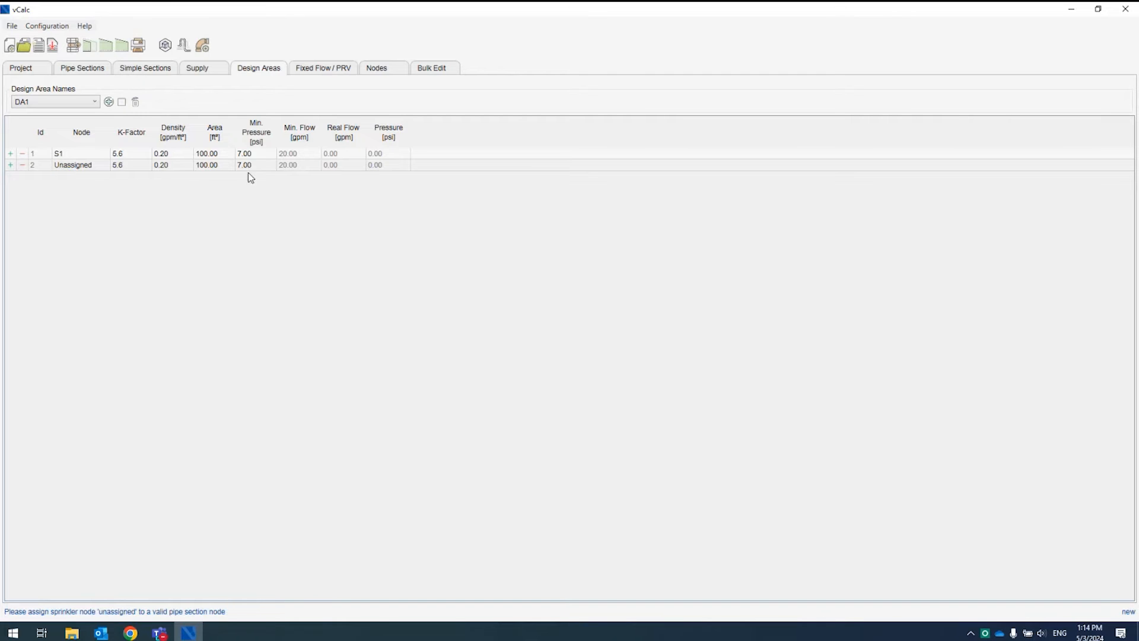
pyautogui.click(73, 166)
pyautogui.write('S2')
pyautogui.press('Return')
# Add three more sprinklers copied from S2 and assign them to nodes S3, S4 and S5
pyautogui.click(10, 166)
pyautogui.click(10, 168)
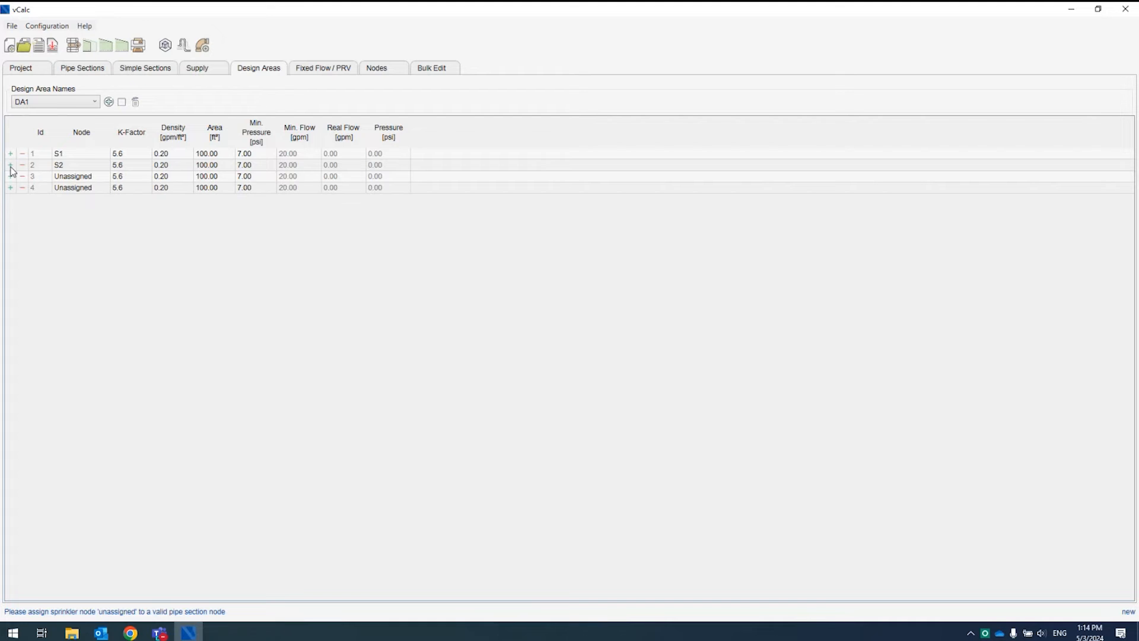
pyautogui.click(11, 169)
pyautogui.click(67, 178)
pyautogui.write('S3')
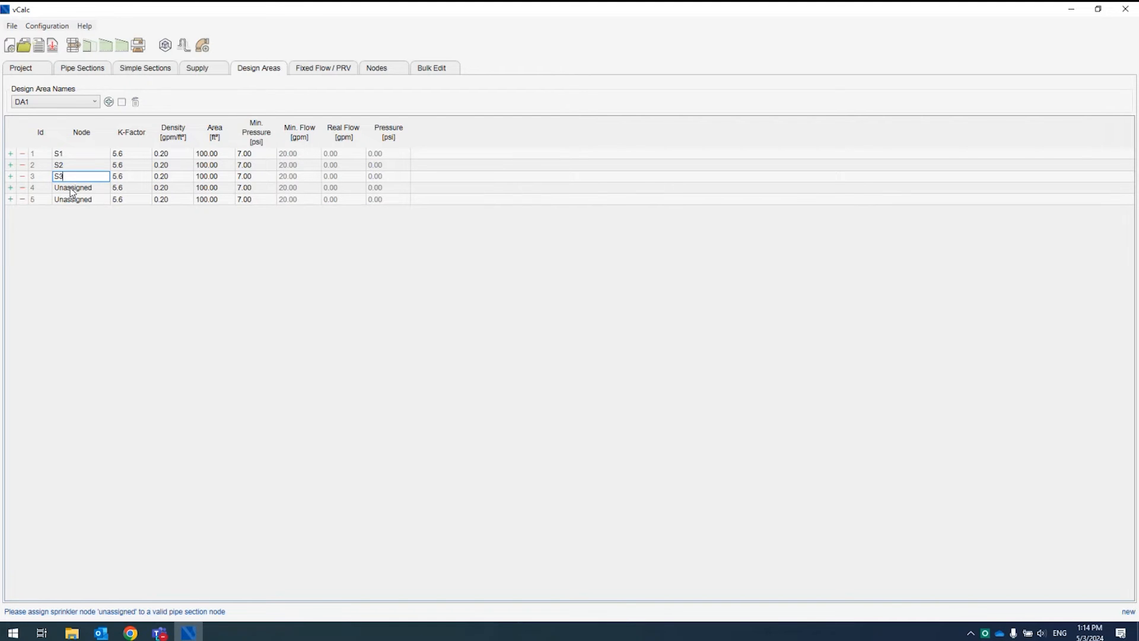
pyautogui.press('Return')
pyautogui.click(71, 189)
pyautogui.write('S4')
pyautogui.press('Return')
pyautogui.click(71, 201)
pyautogui.write('S5')
pyautogui.press('Return')
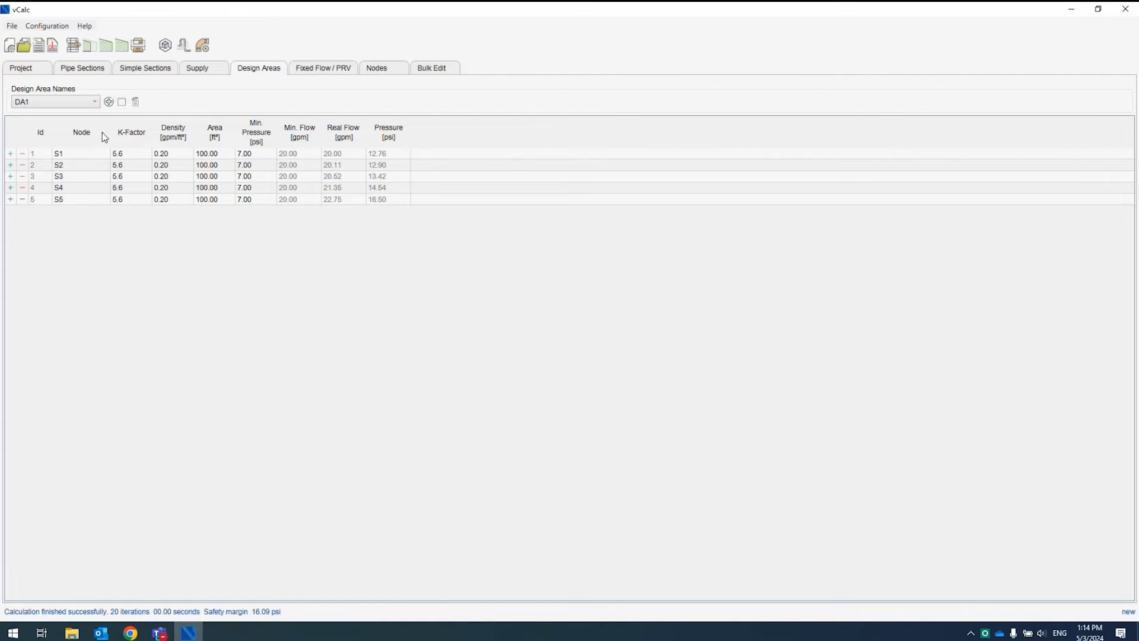
# Duplicate design area DA1 under the name DA1_K8
pyautogui.click(87, 105)
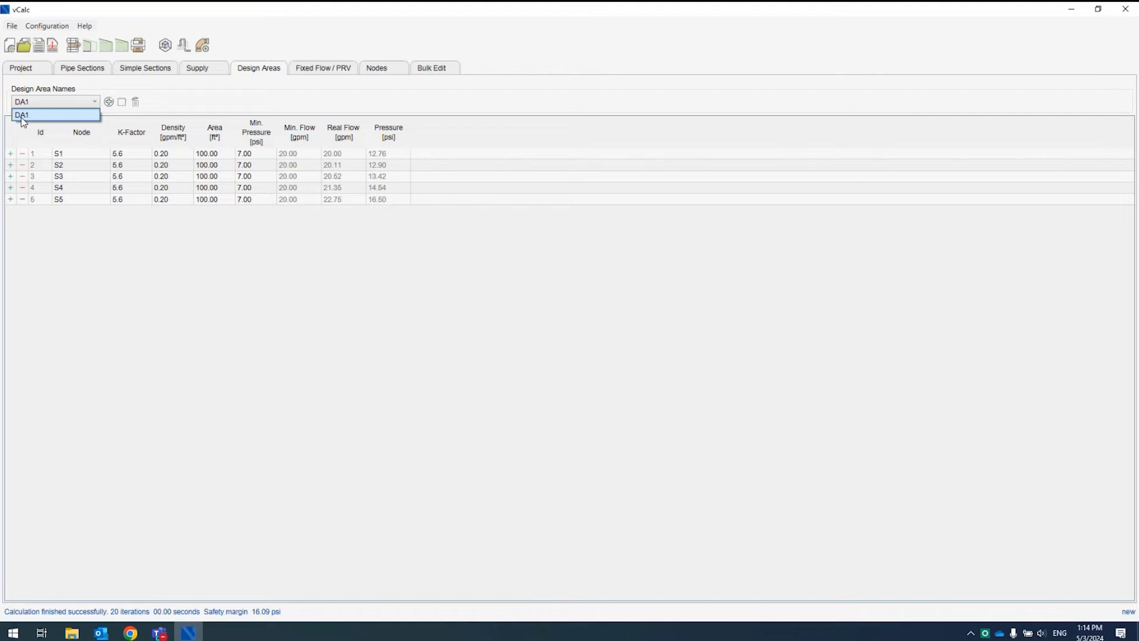
pyautogui.click(112, 115)
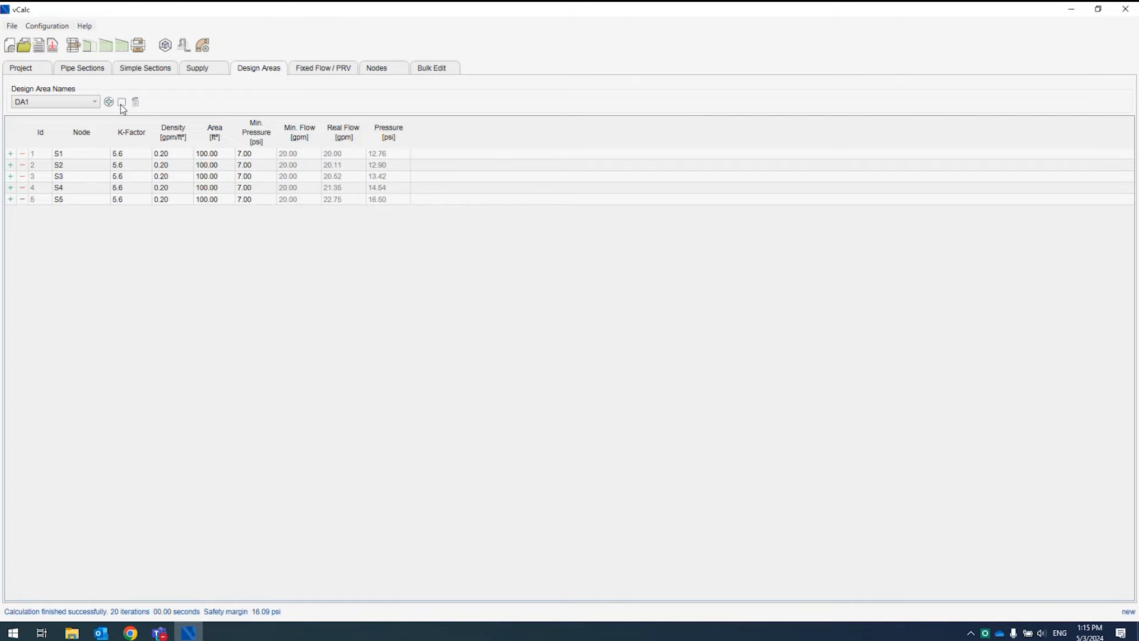
pyautogui.click(121, 105)
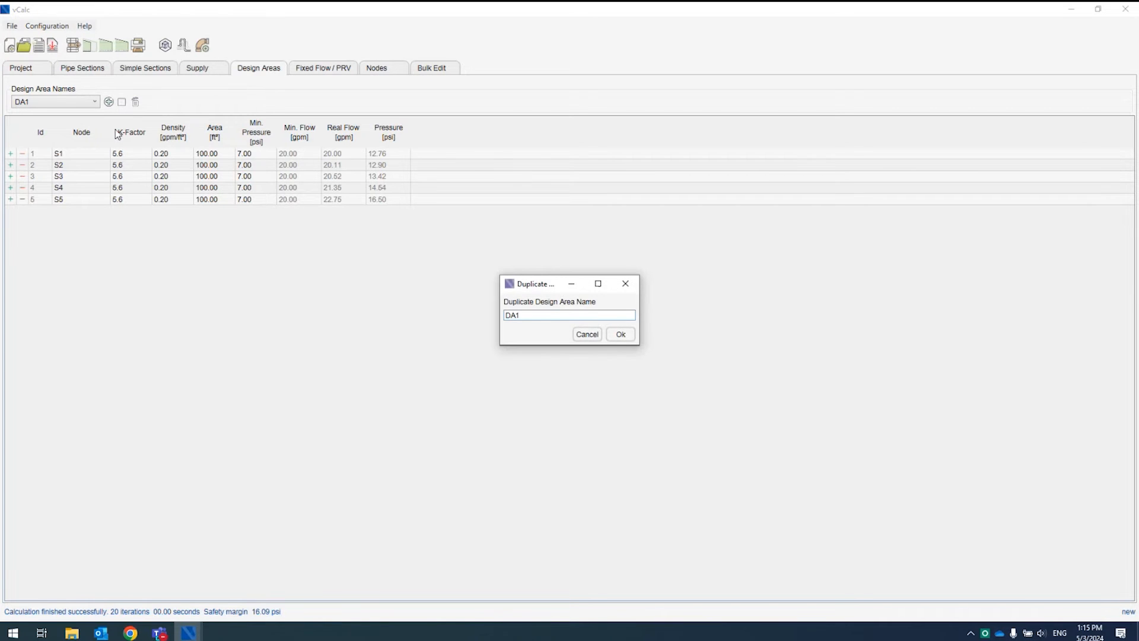
pyautogui.write('_K8')
pyautogui.click(620, 334)
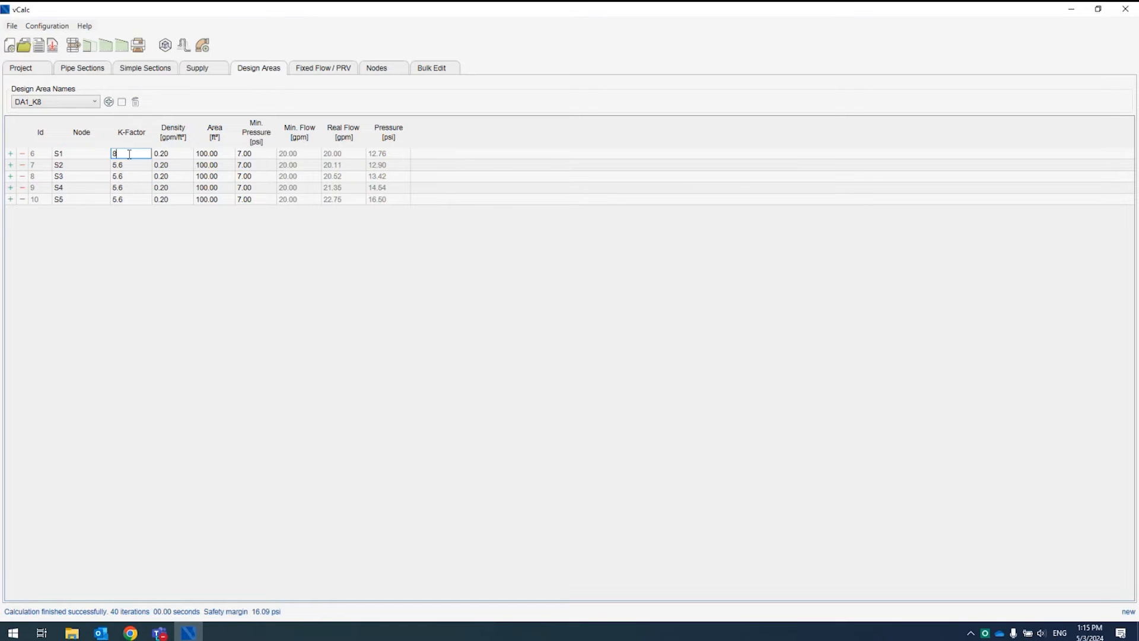
# Set the K-factor to 8 for all sprinklers in DA1_K8, and keep that design area selected
pyautogui.press('Return')
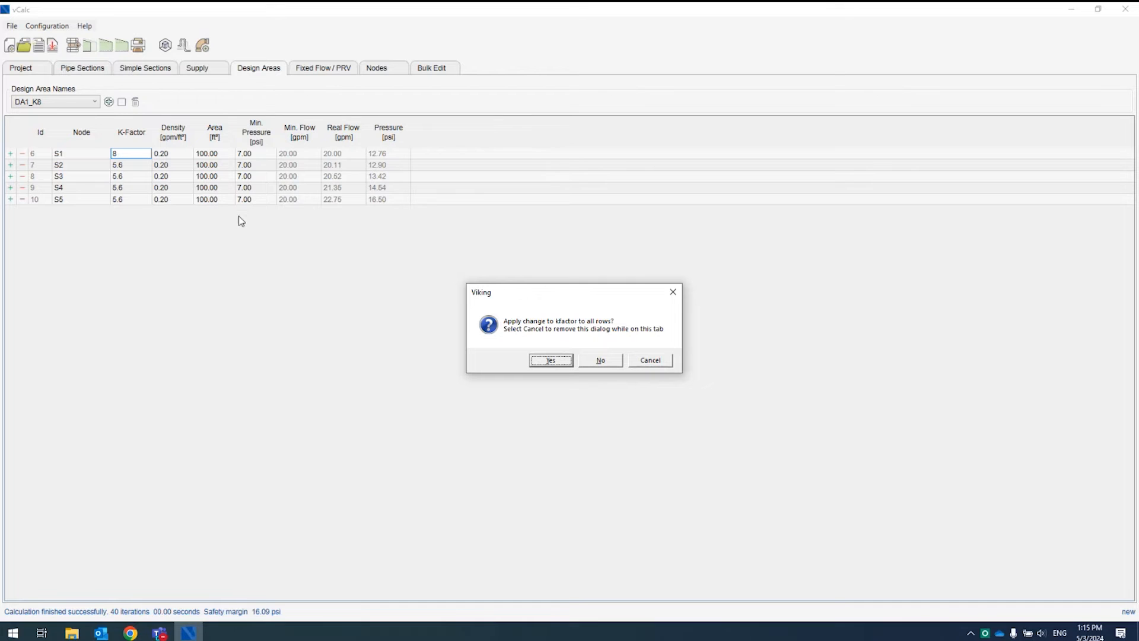
pyautogui.click(548, 362)
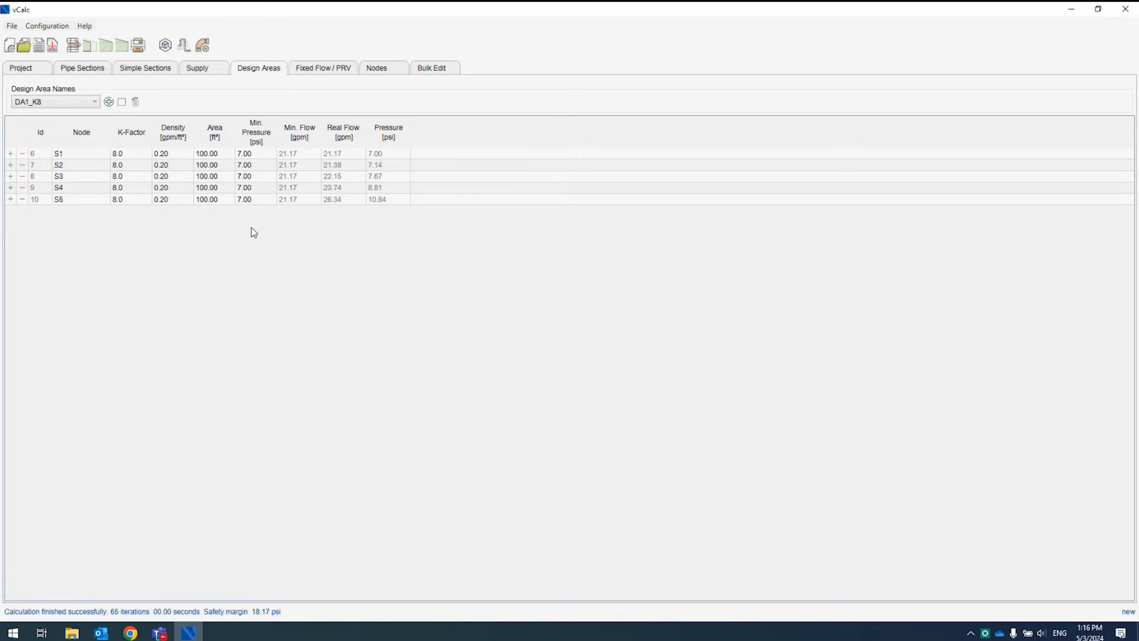
pyautogui.click(93, 103)
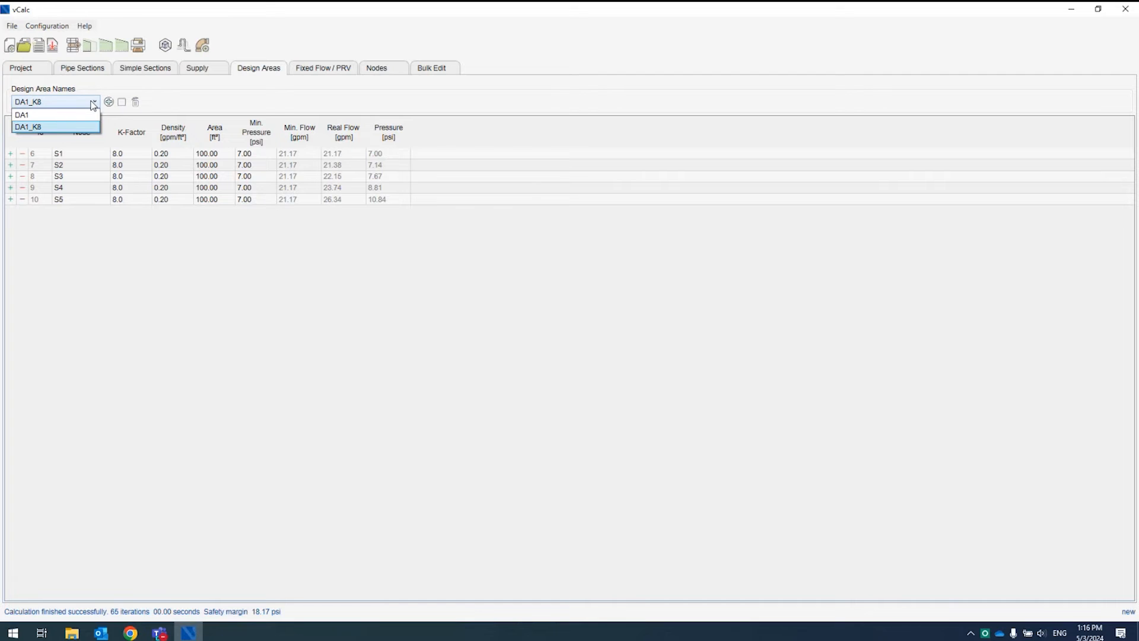
pyautogui.click(43, 128)
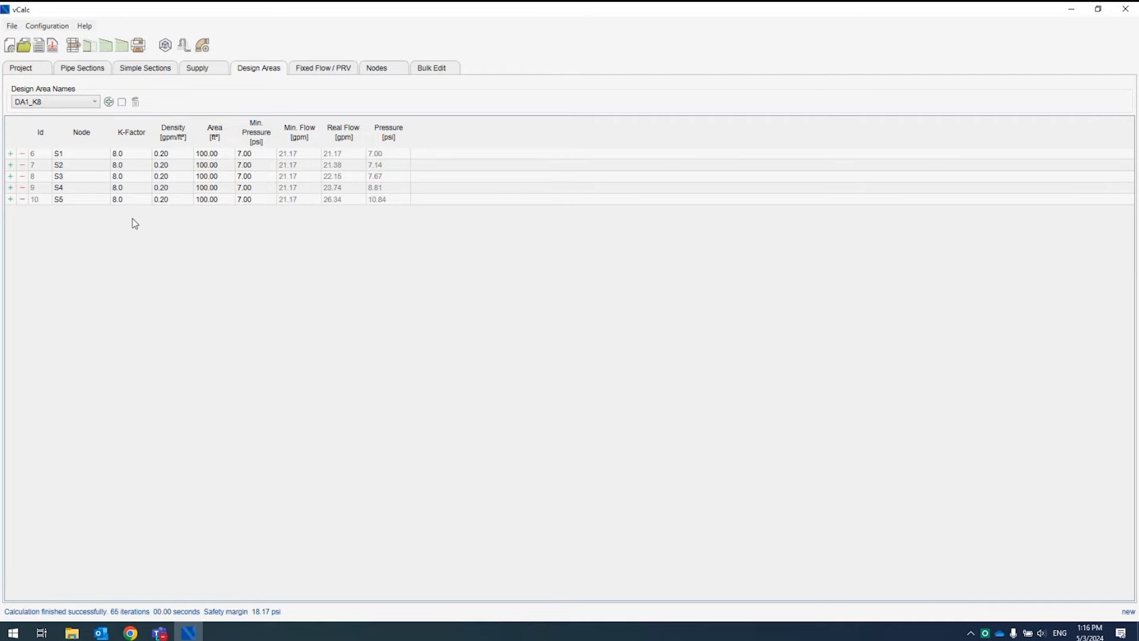
# Review the water supply results for design area DA1_K8 and switch them to design area DA1
pyautogui.click(190, 71)
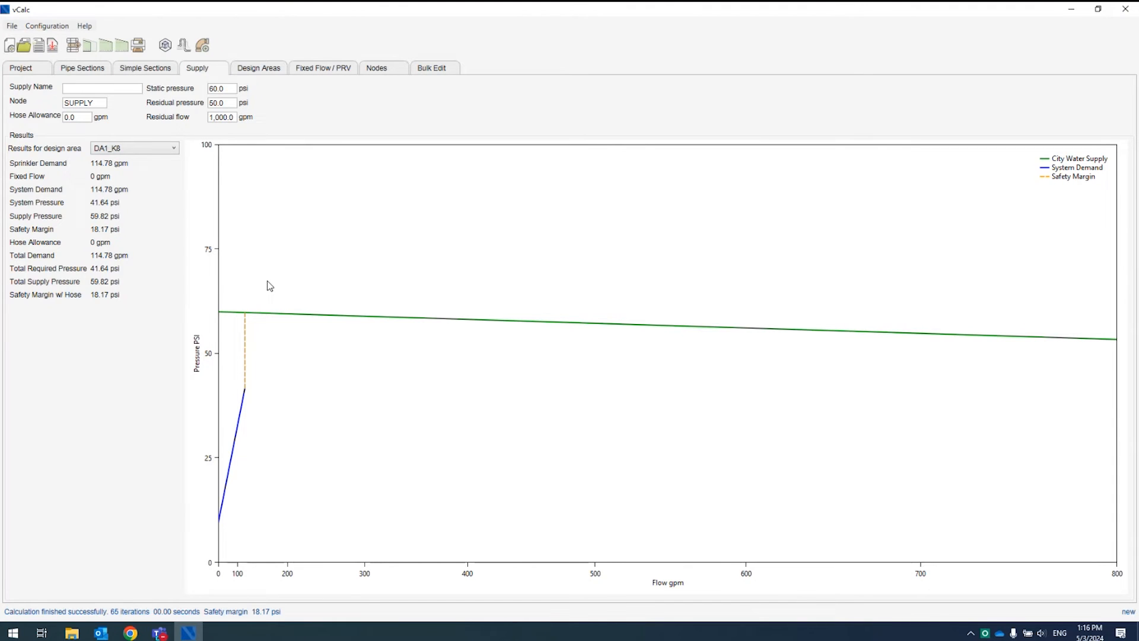
pyautogui.click(127, 150)
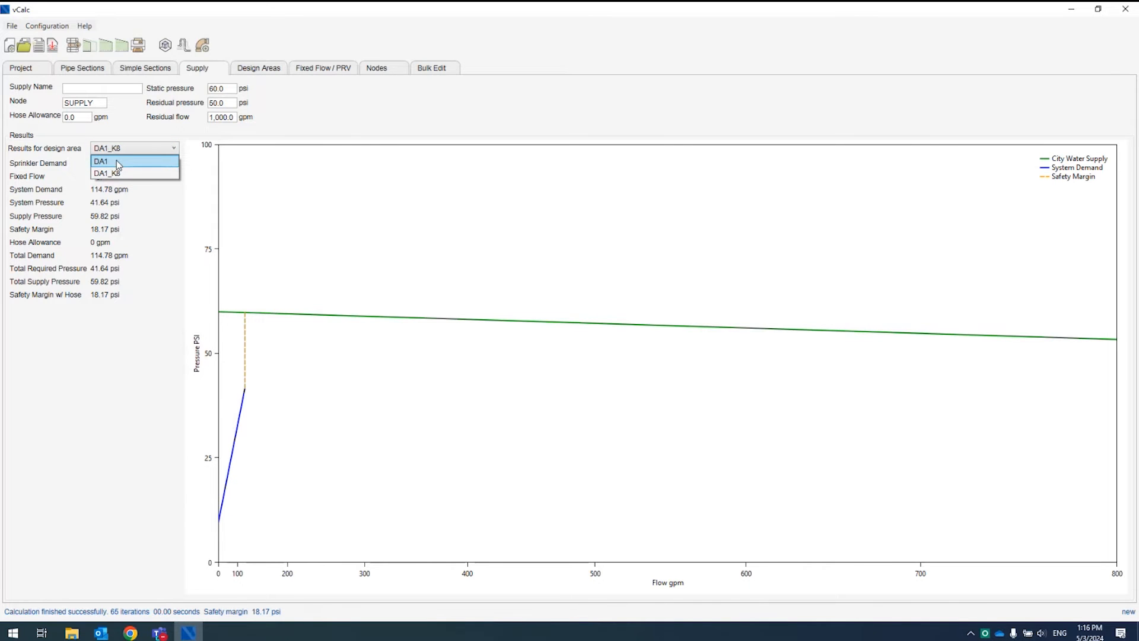
pyautogui.click(117, 161)
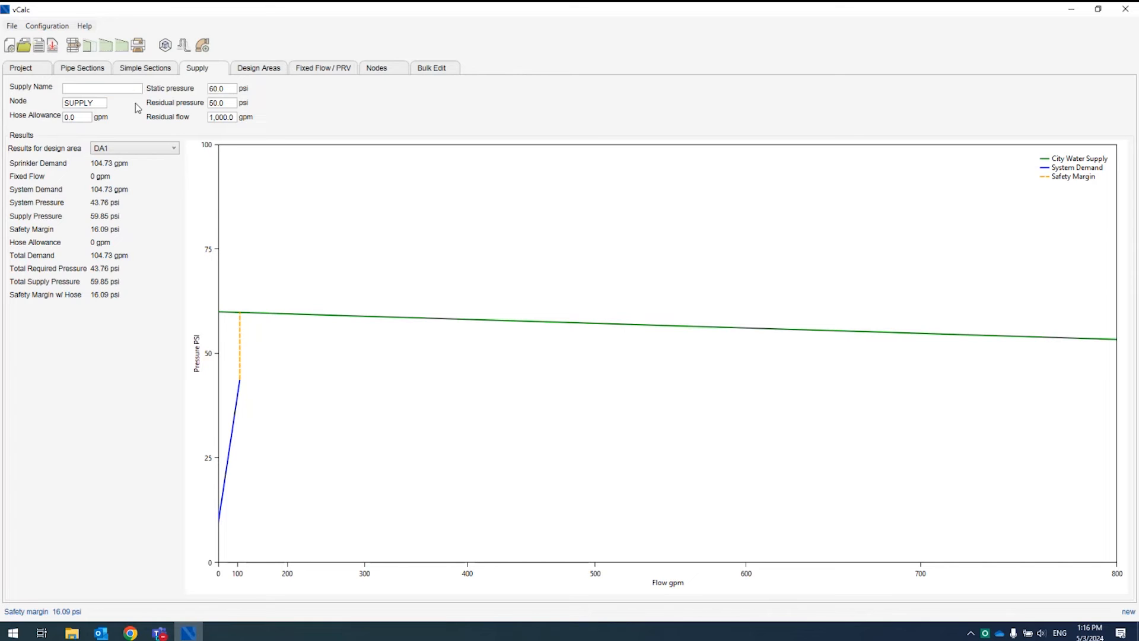
# Review the simple sections with the Start column widened to show full node names, and return to the pipe sections
pyautogui.click(133, 74)
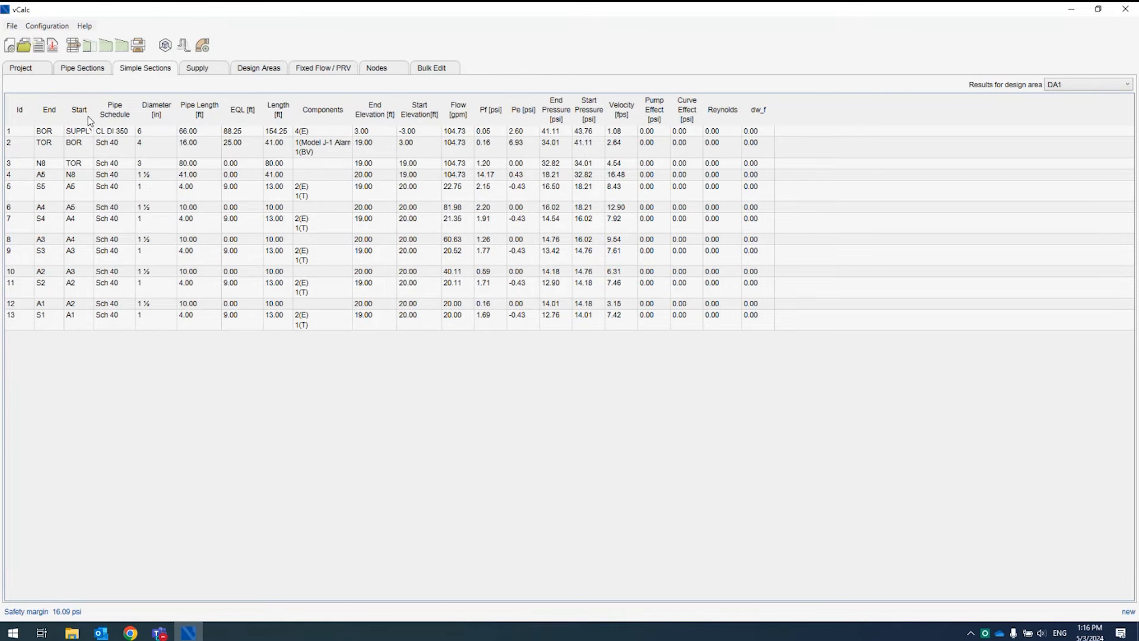
pyautogui.moveTo(88, 110); pyautogui.dragTo(113, 109)
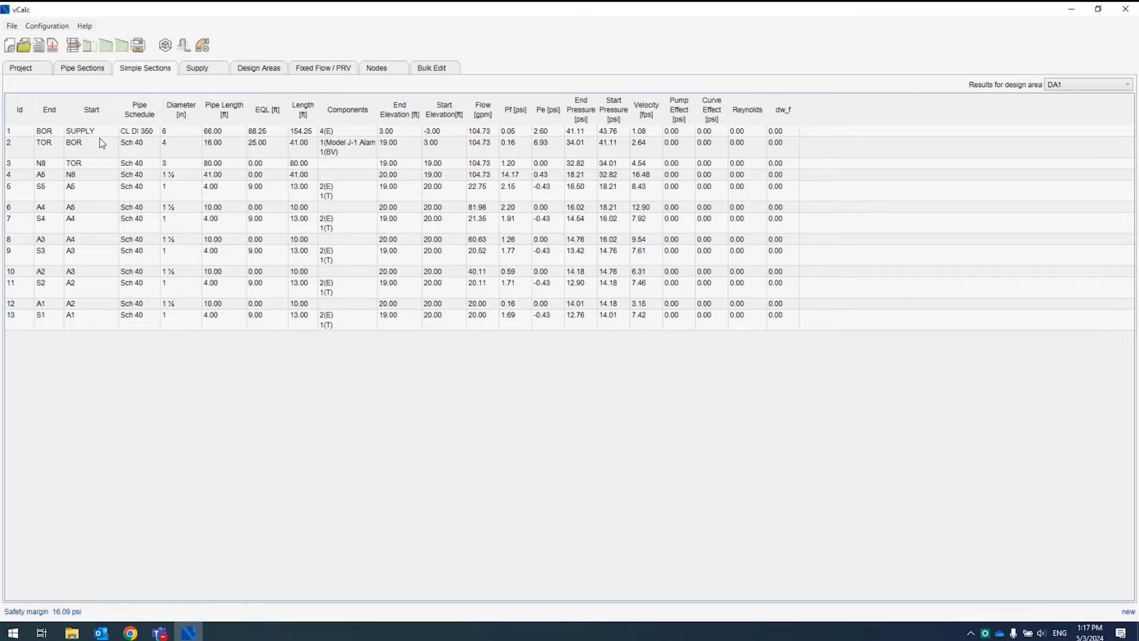
pyautogui.click(94, 70)
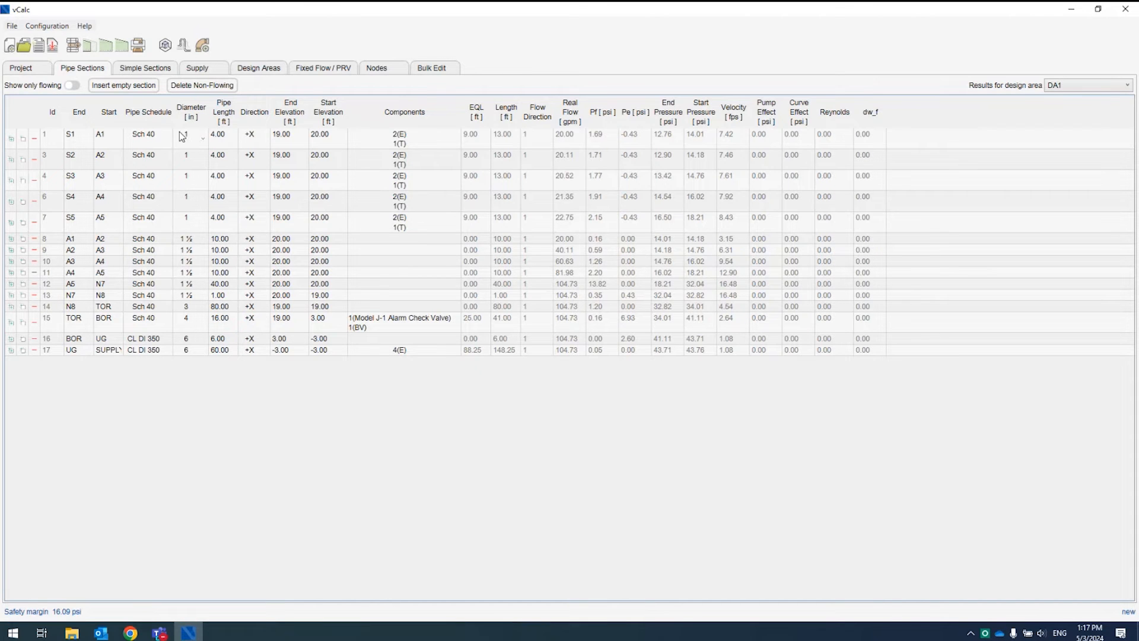
# Start a new project and insert two consecutive pipe sections, the second continuing from node N2
pyautogui.click(10, 48)
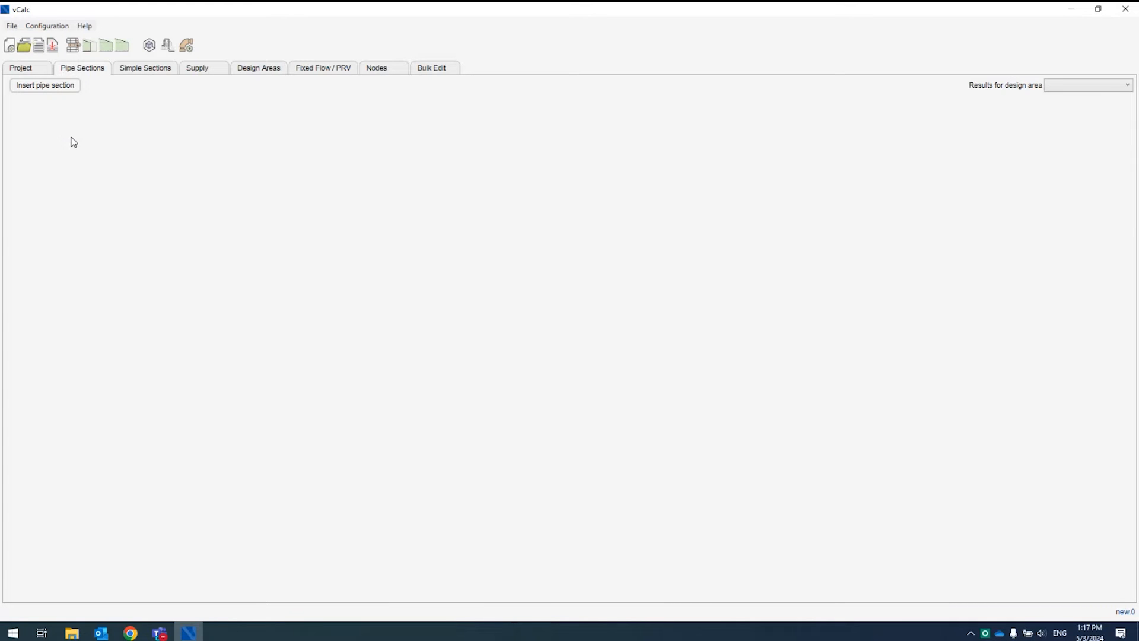
pyautogui.click(34, 89)
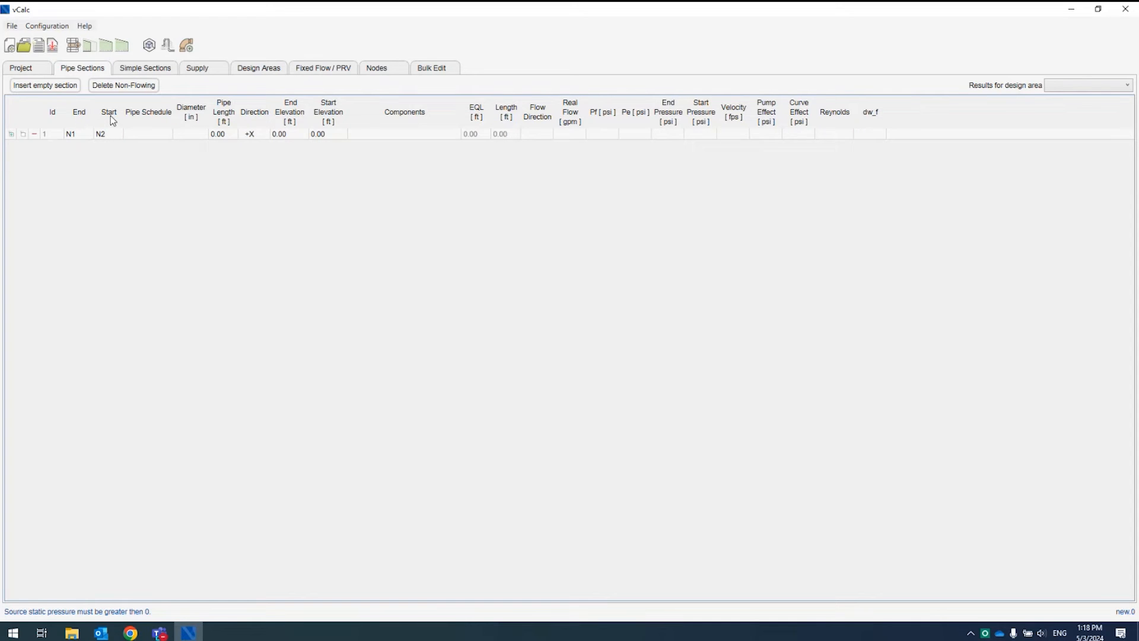
pyautogui.click(12, 134)
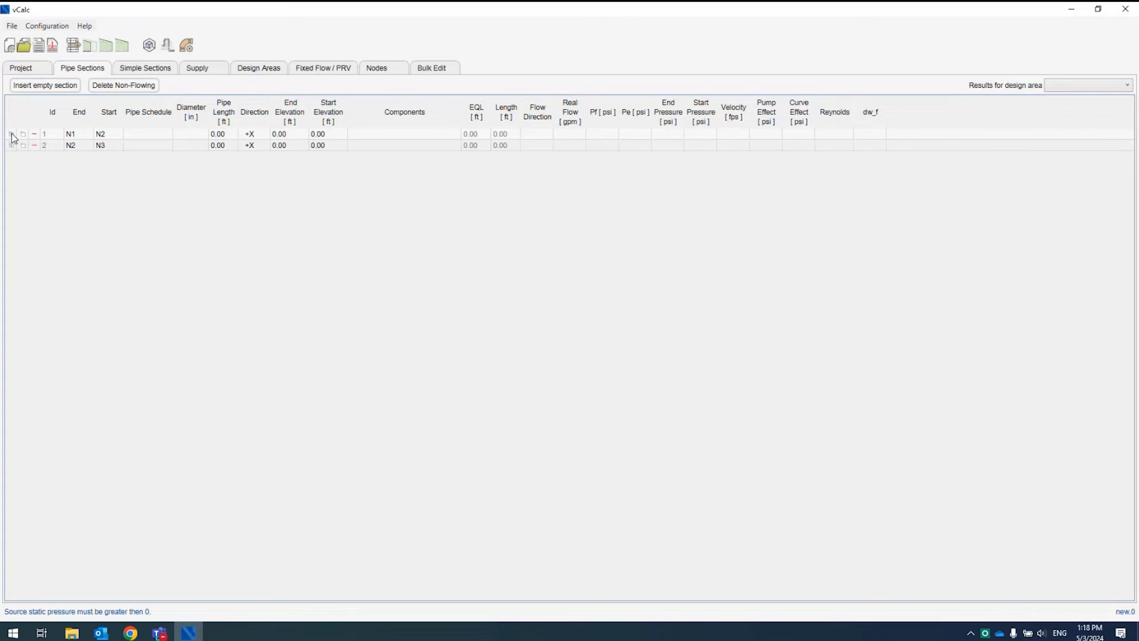
pyautogui.click(100, 135)
pyautogui.click(70, 146)
pyautogui.click(107, 149)
# Turn off the Sprinkler to source option in the project configuration and return to the pipe sections
pyautogui.click(33, 70)
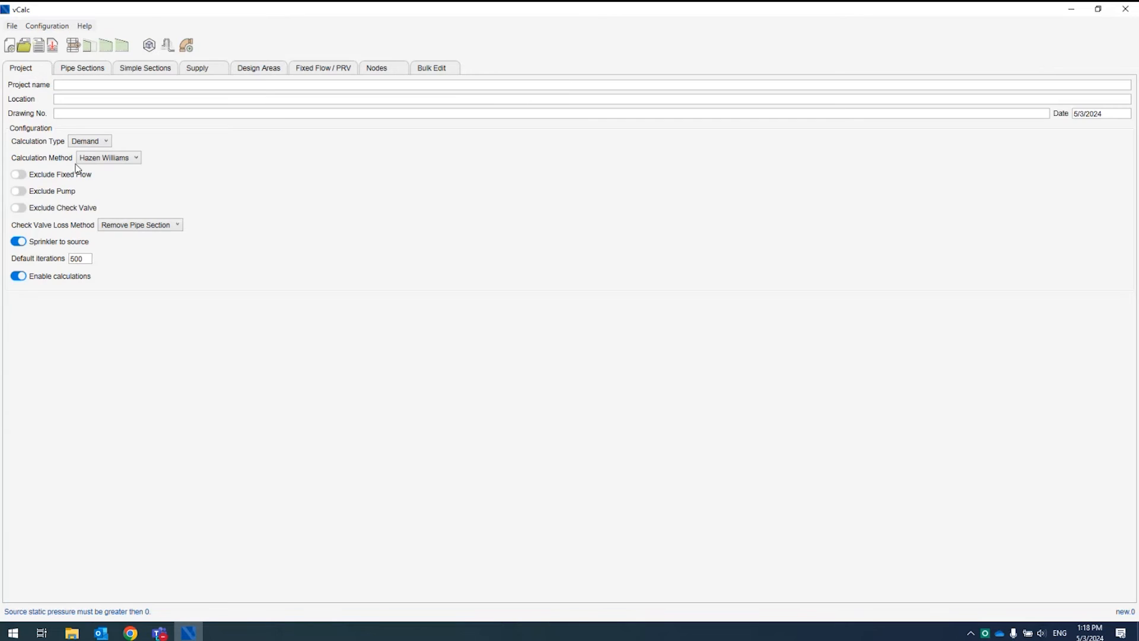
pyautogui.click(24, 247)
pyautogui.click(81, 75)
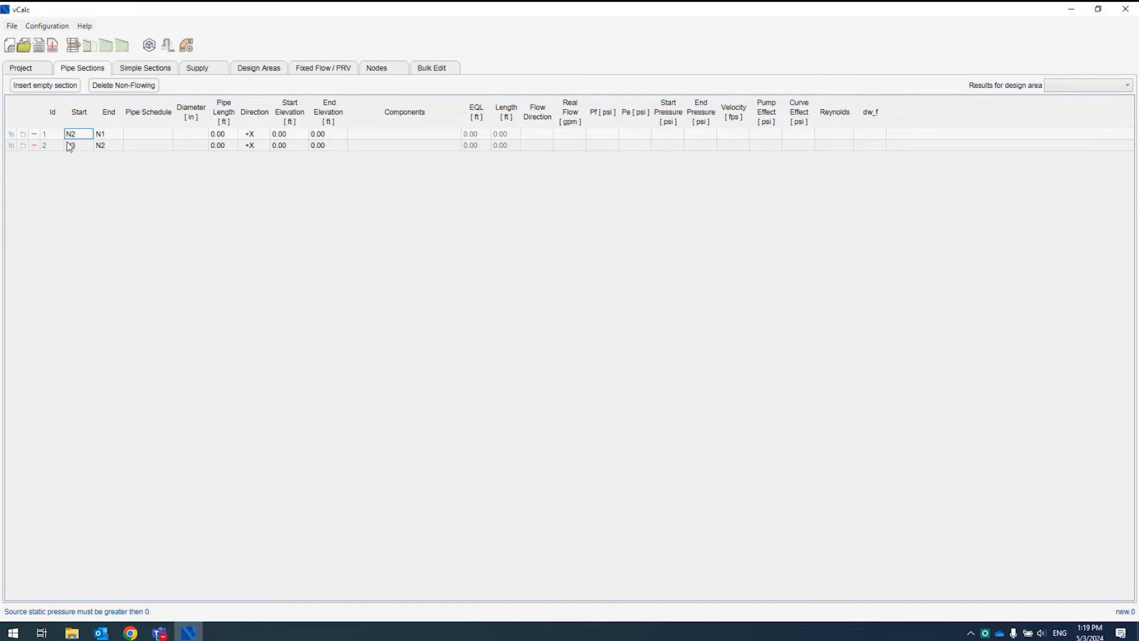
# Delete the second pipe section and name the remaining section's start node SRC
pyautogui.click(34, 146)
pyautogui.click(590, 363)
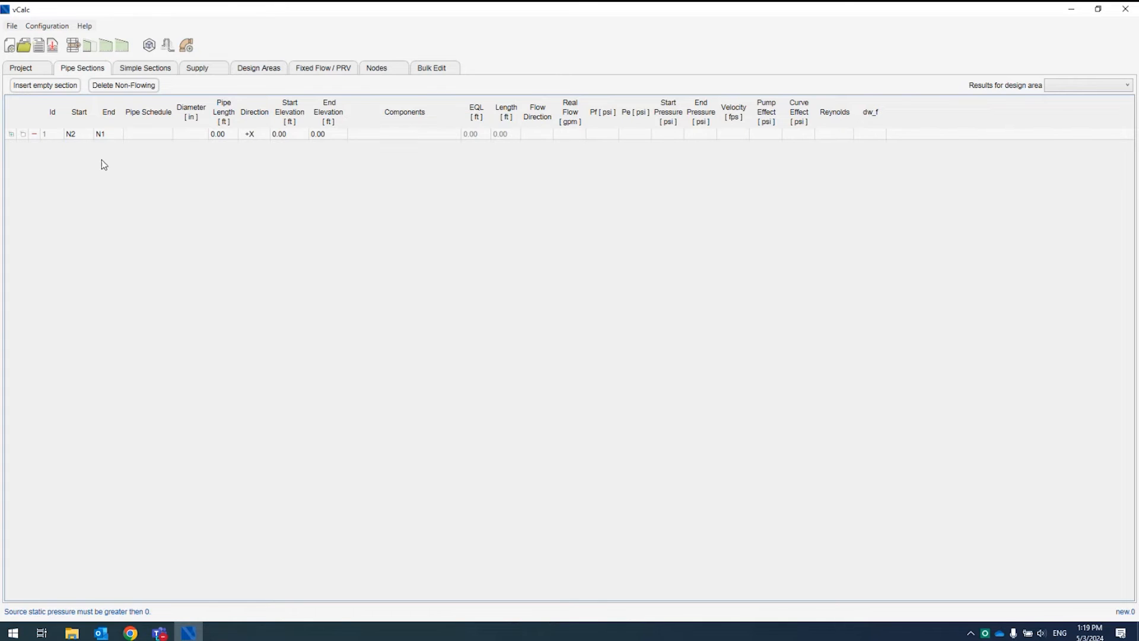
pyautogui.doubleClick(80, 136)
pyautogui.write('SRC')
pyautogui.press('Tab')
# Set the pipe section from SRC to N1 to schedule CL DI 350 with a 6 in diameter
pyautogui.click(155, 134)
pyautogui.click(154, 134)
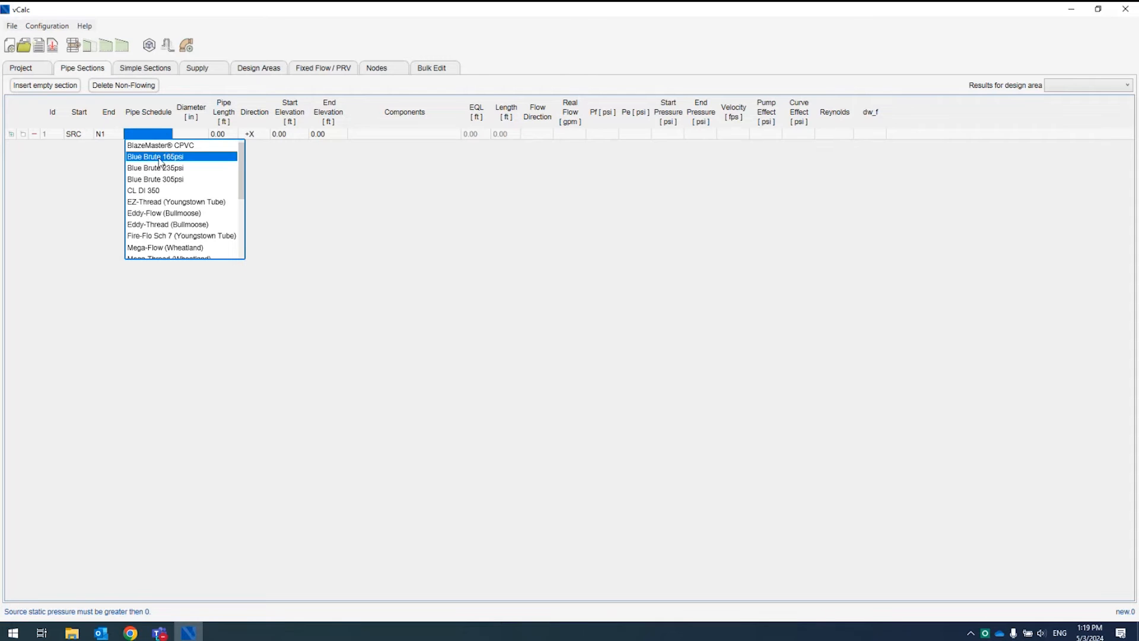
pyautogui.click(139, 190)
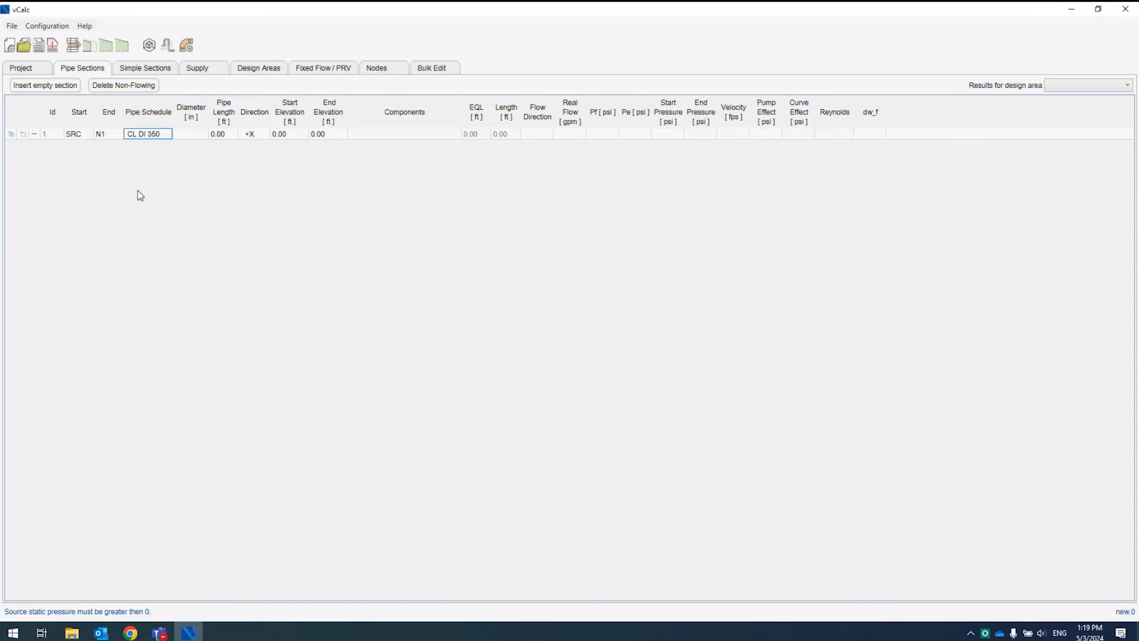
pyautogui.click(198, 135)
pyautogui.click(199, 135)
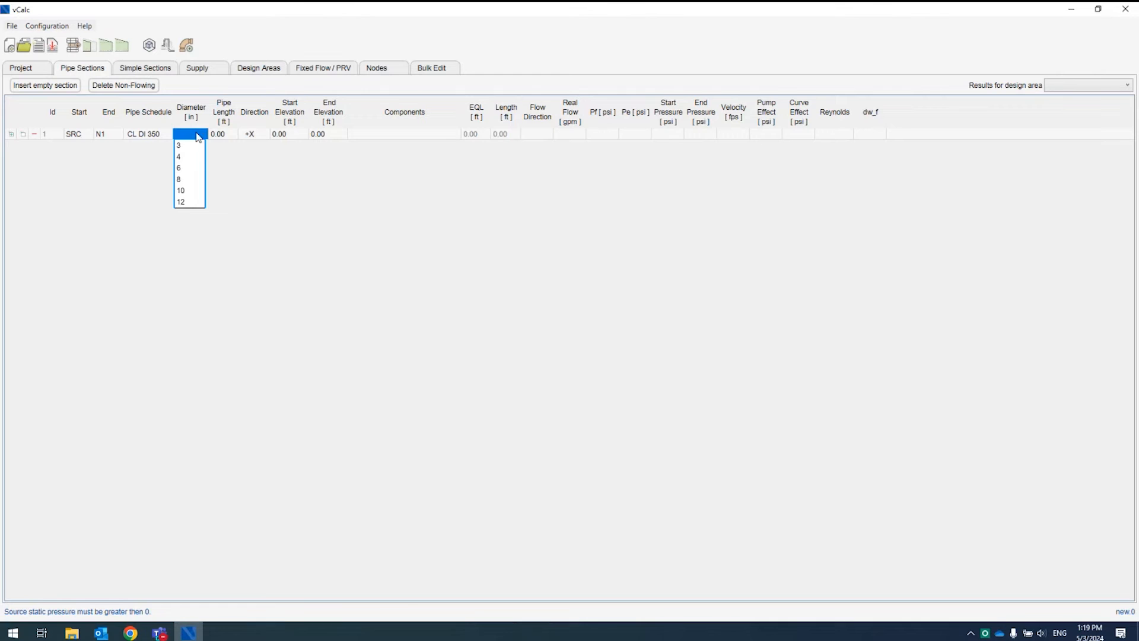
pyautogui.click(188, 171)
# Give the SRC to N1 section a length of 25 ft and start and end elevations of -3 ft
pyautogui.click(228, 135)
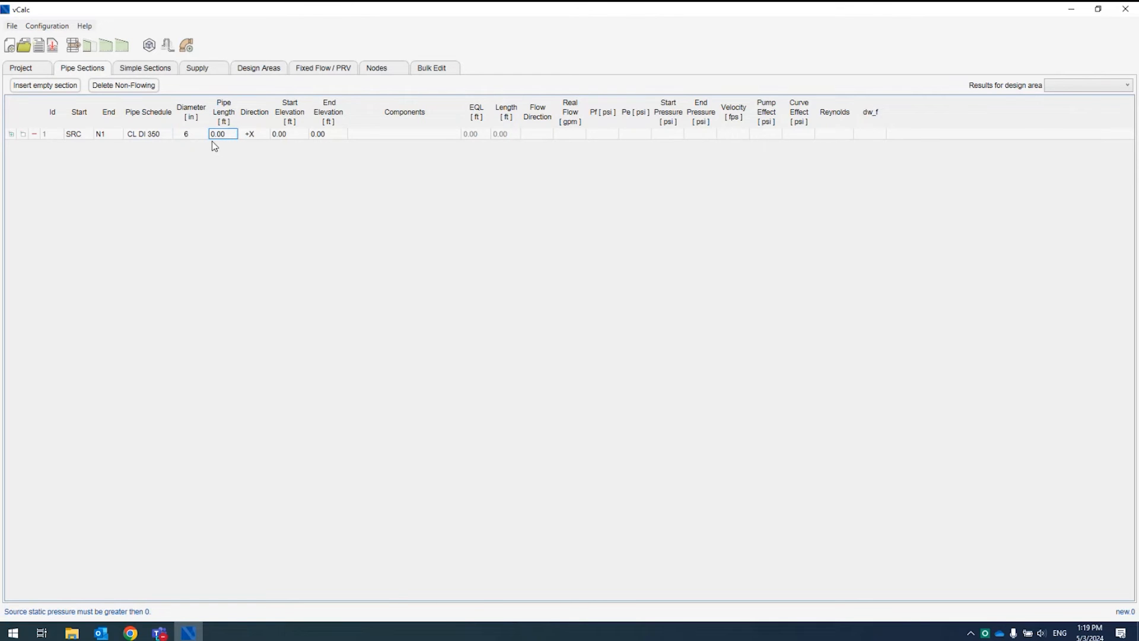
pyautogui.press('Tab')
pyautogui.write('-3')
pyautogui.press('Tab')
pyautogui.write('-3')
pyautogui.hotkey('shift', 'Tab')
# Add a section continuing from N1, set its direction to +Y and its length to 20 ft
pyautogui.click(11, 135)
pyautogui.click(11, 134)
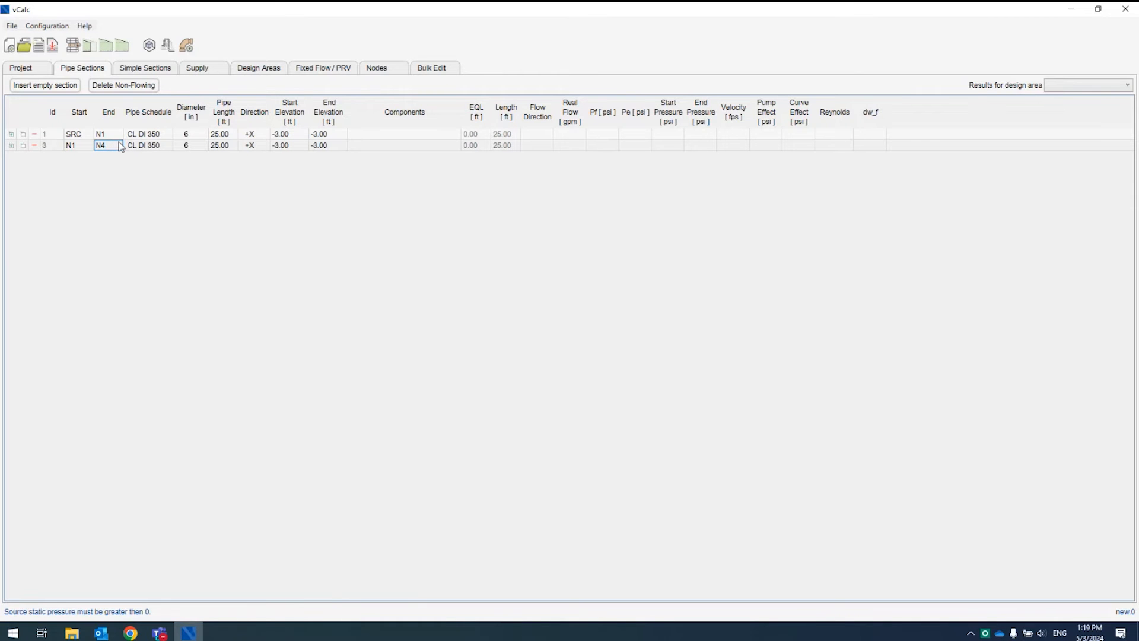
pyautogui.click(250, 146)
pyautogui.click(250, 146)
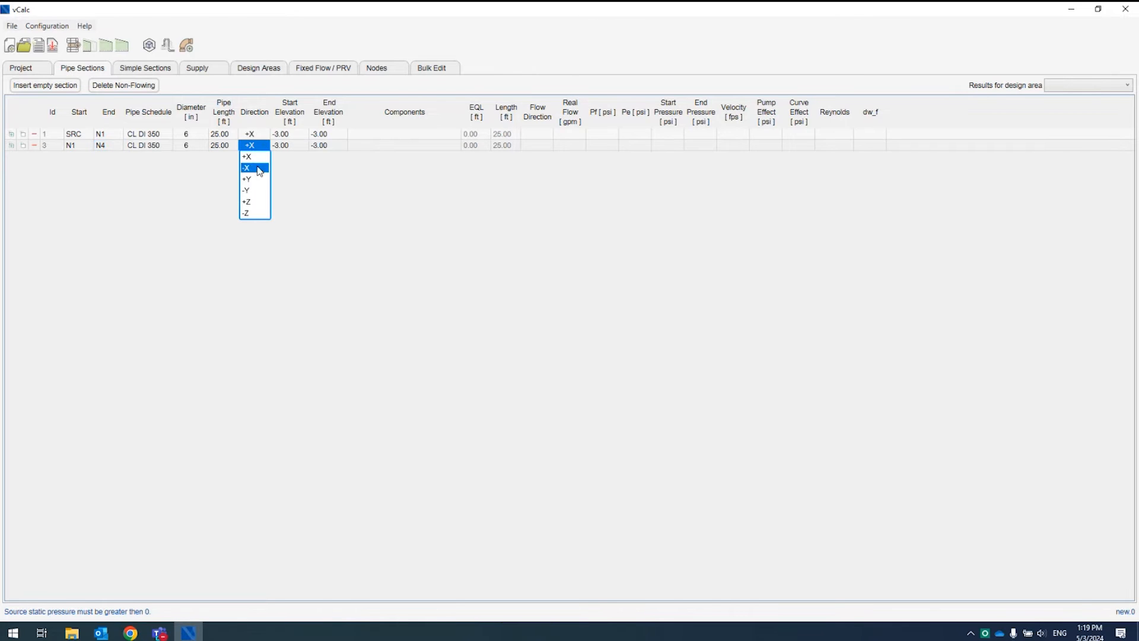
pyautogui.click(253, 179)
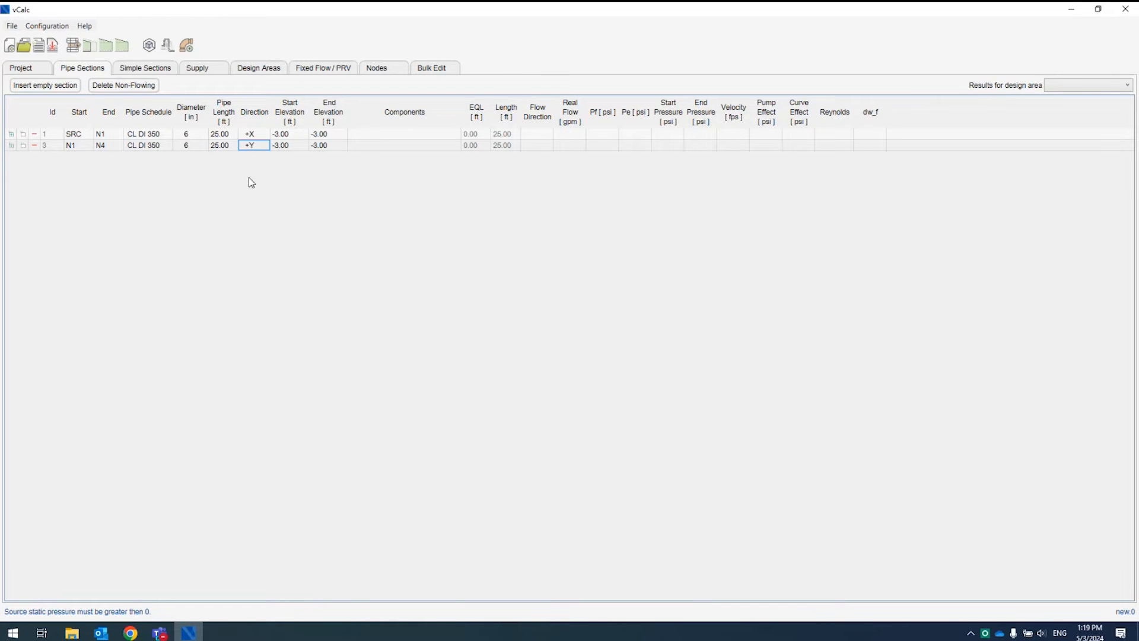
pyautogui.click(225, 146)
pyautogui.write('20')
pyautogui.press('Tab')
# Open the 3D design view of the pipe network in a maximized window and examine the two connected pipes
pyautogui.click(152, 47)
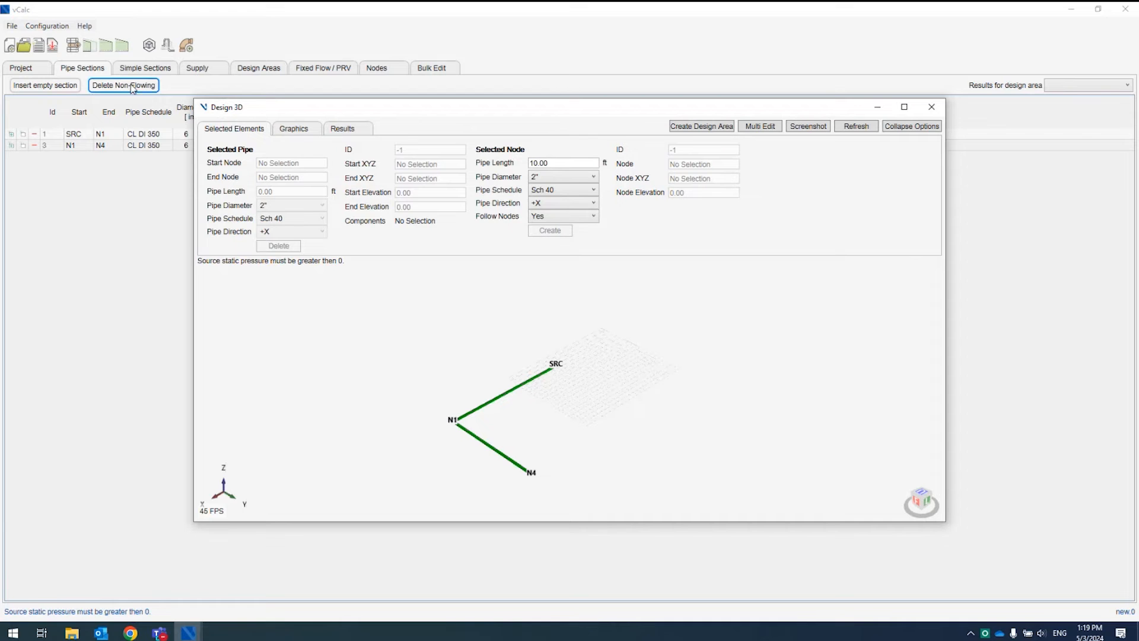
pyautogui.moveTo(375, 110); pyautogui.dragTo(369, 101)
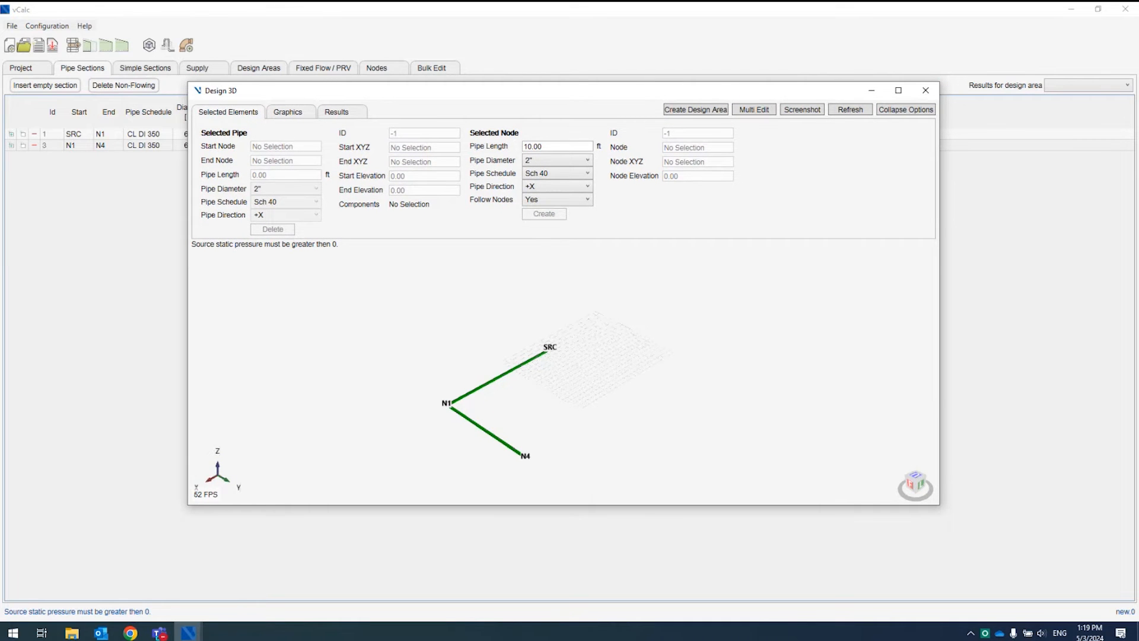
pyautogui.moveTo(409, 101); pyautogui.dragTo(403, 91)
pyautogui.doubleClick(404, 90)
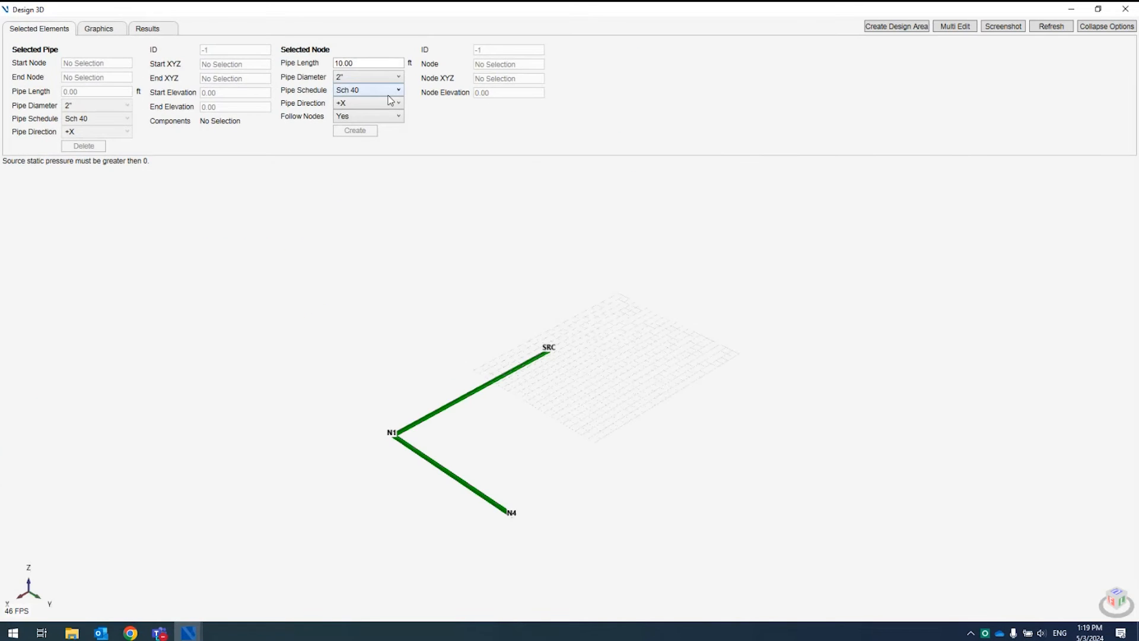
pyautogui.moveTo(483, 478); pyautogui.dragTo(480, 434)
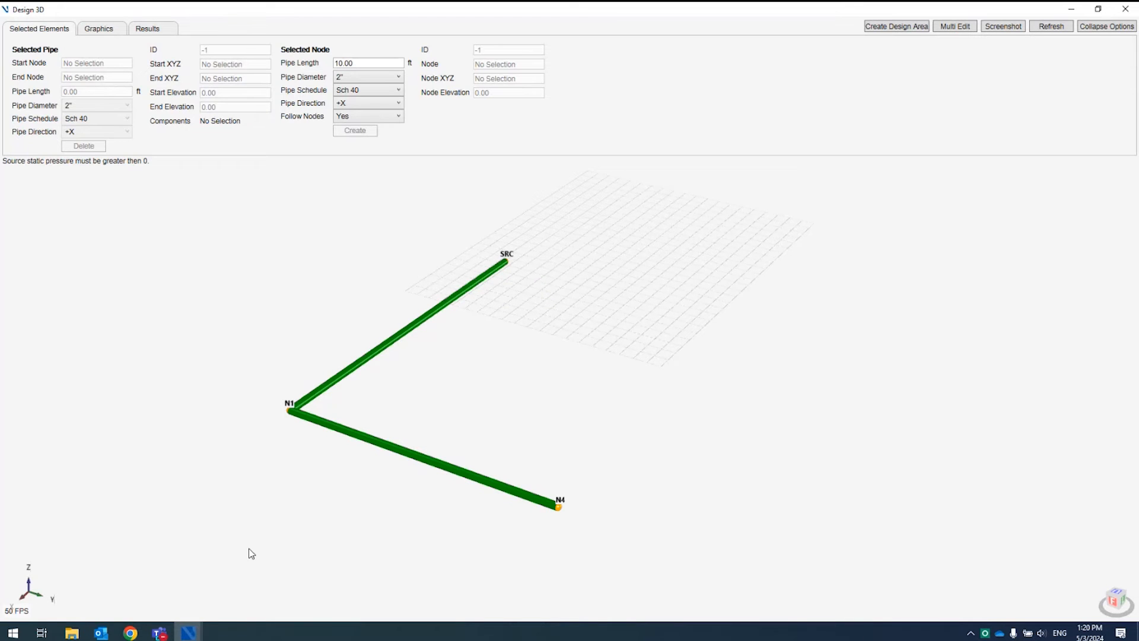
pyautogui.moveTo(297, 511); pyautogui.dragTo(283, 493)
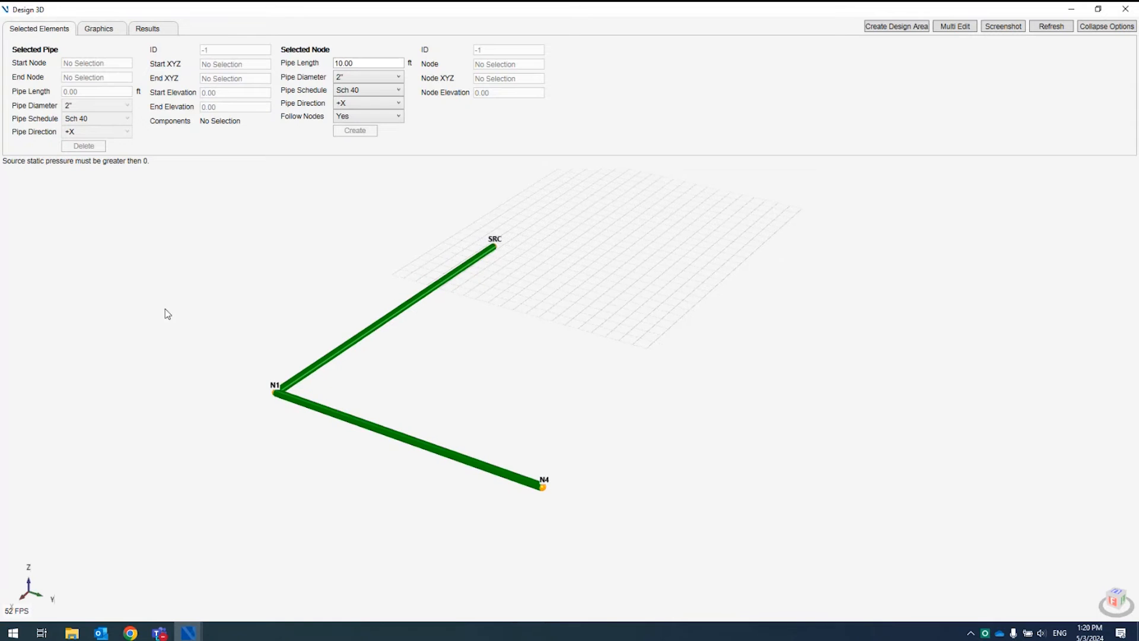
# Turn on the pipe length and pipe diameter labels in the 3D view
pyautogui.click(112, 31)
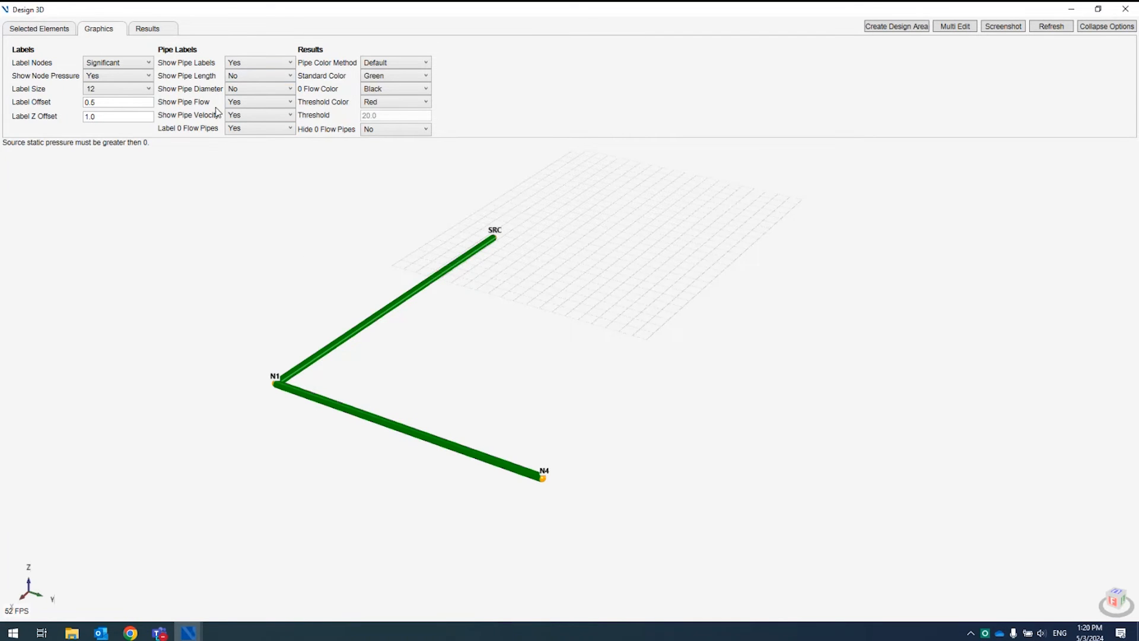
pyautogui.click(243, 80)
pyautogui.click(241, 89)
pyautogui.click(242, 89)
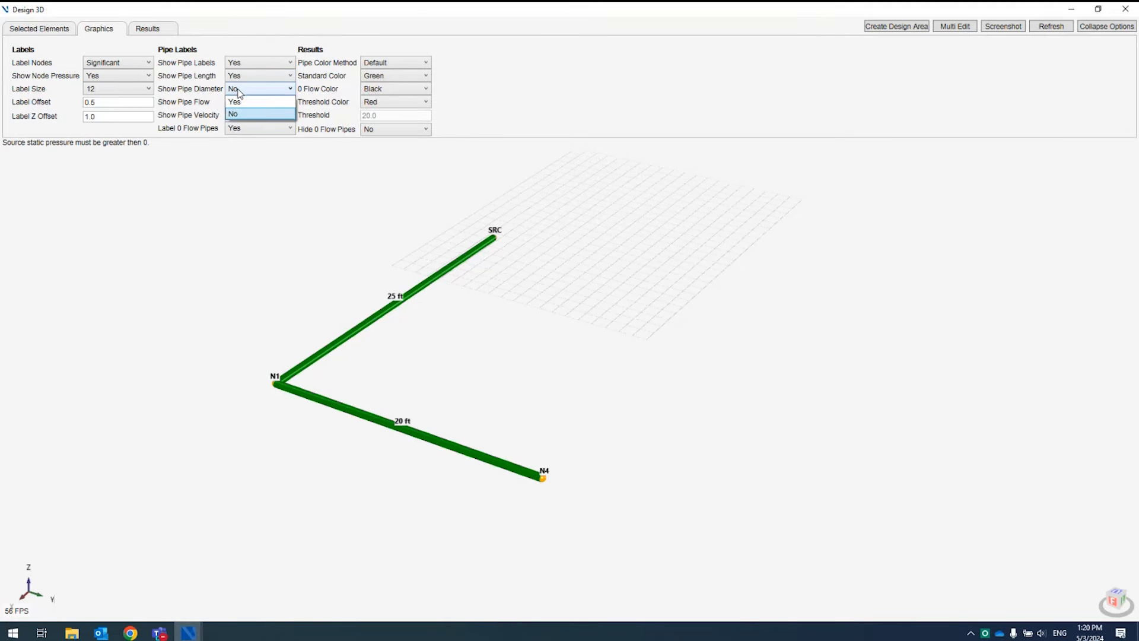
pyautogui.click(240, 103)
pyautogui.scroll(5, 364, 419)
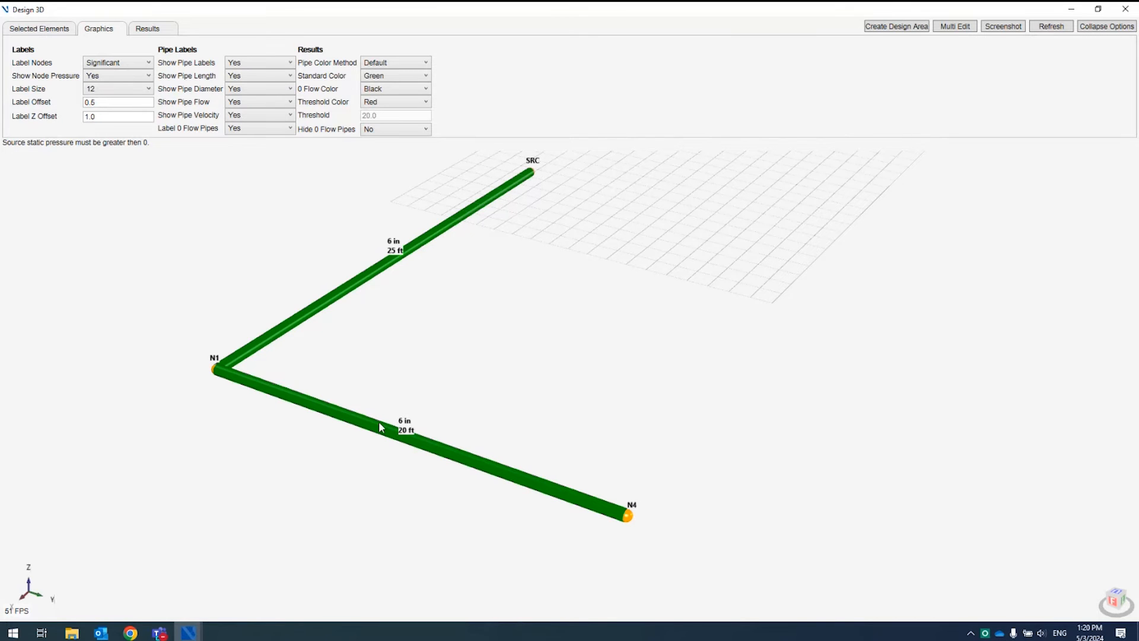
pyautogui.scroll(-2, 388, 432)
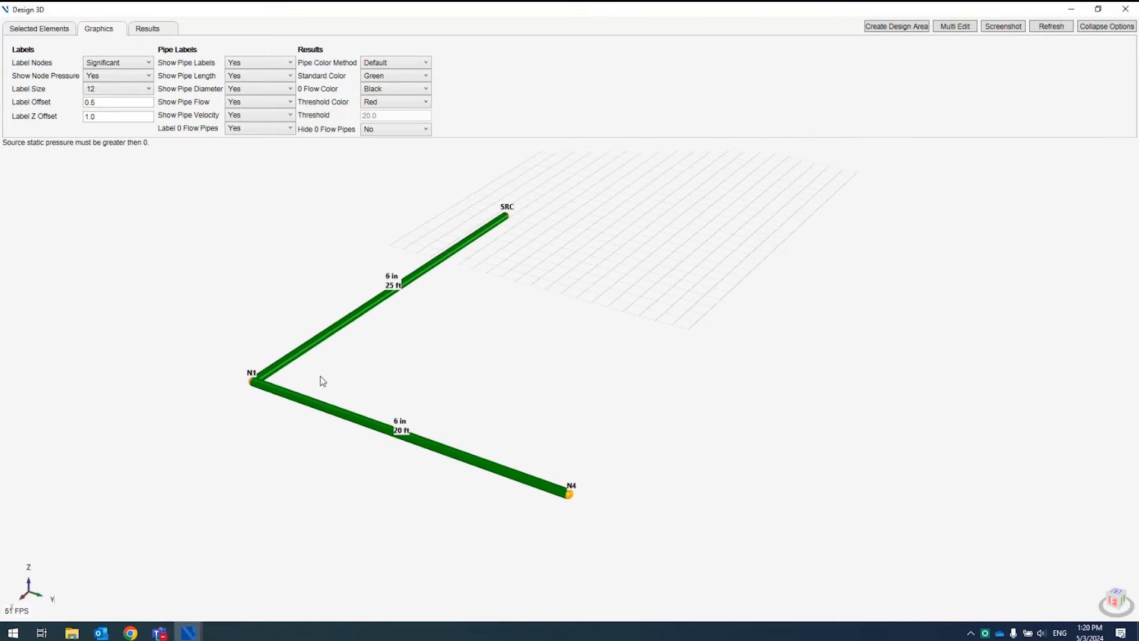
# Set the length of the pipe between N1 and N4 to 5 ft in the 3D design view
pyautogui.click(146, 29)
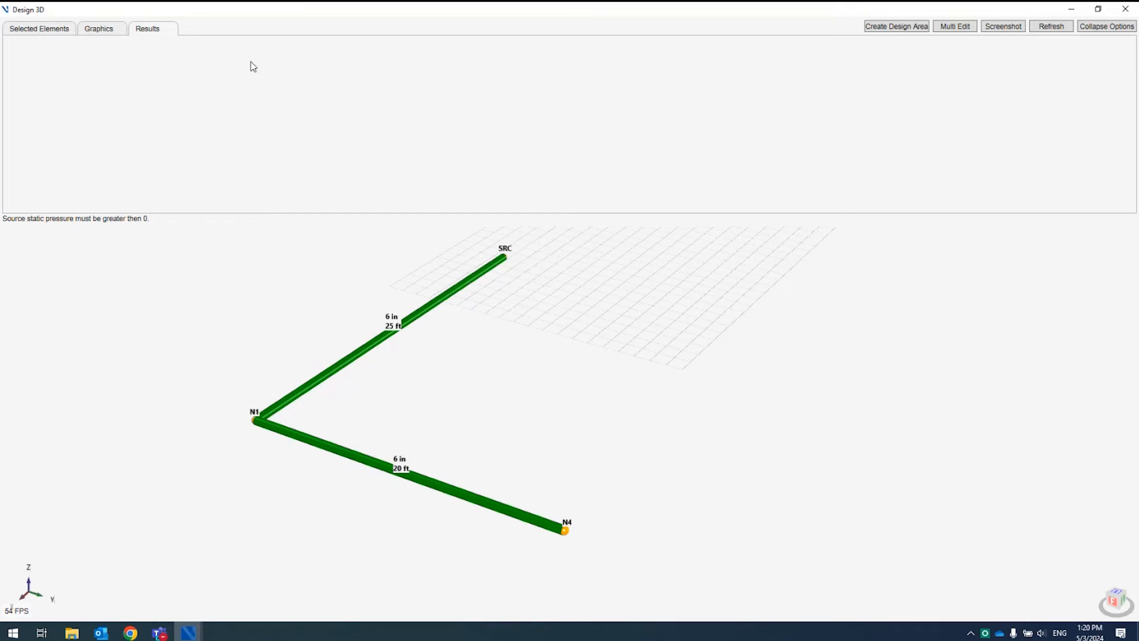
pyautogui.click(60, 36)
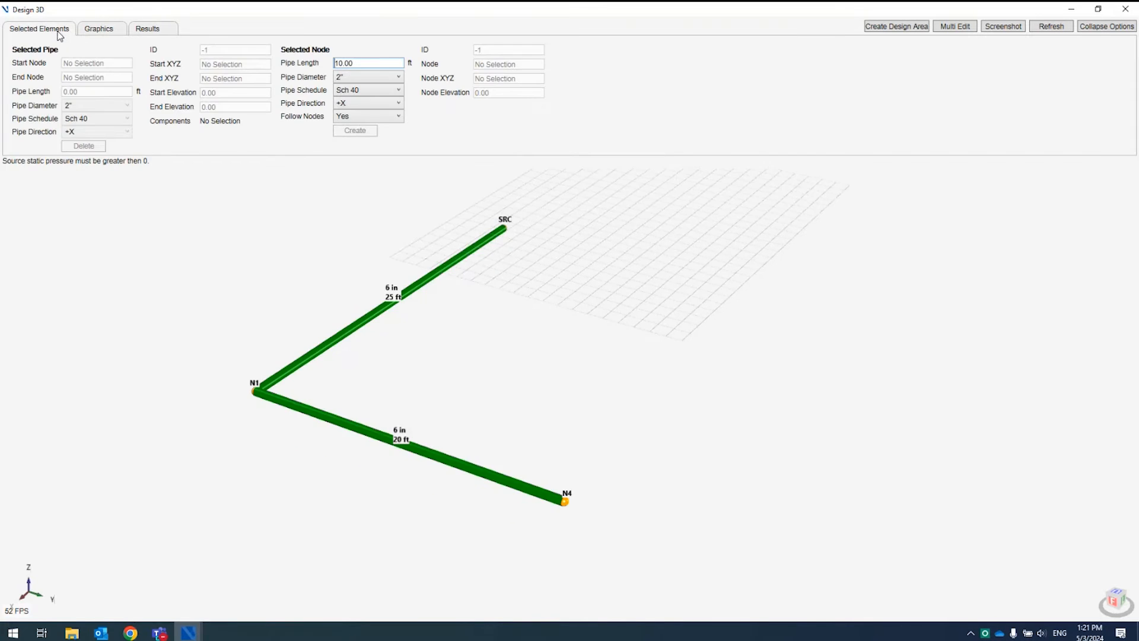
pyautogui.scroll(-2, 237, 247)
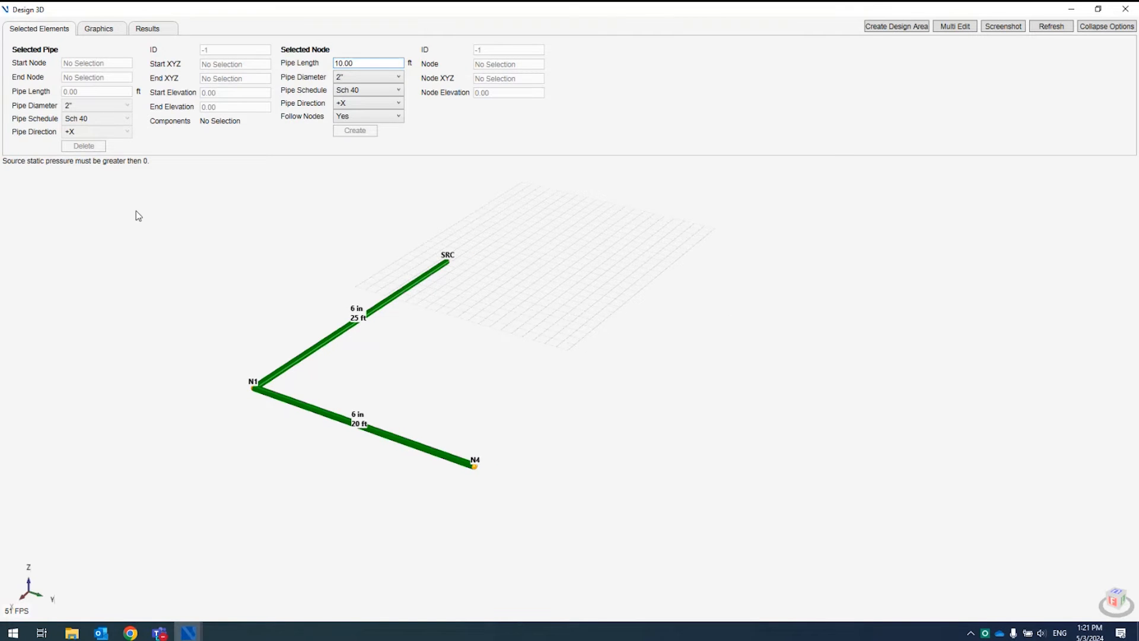
pyautogui.scroll(1, 363, 445)
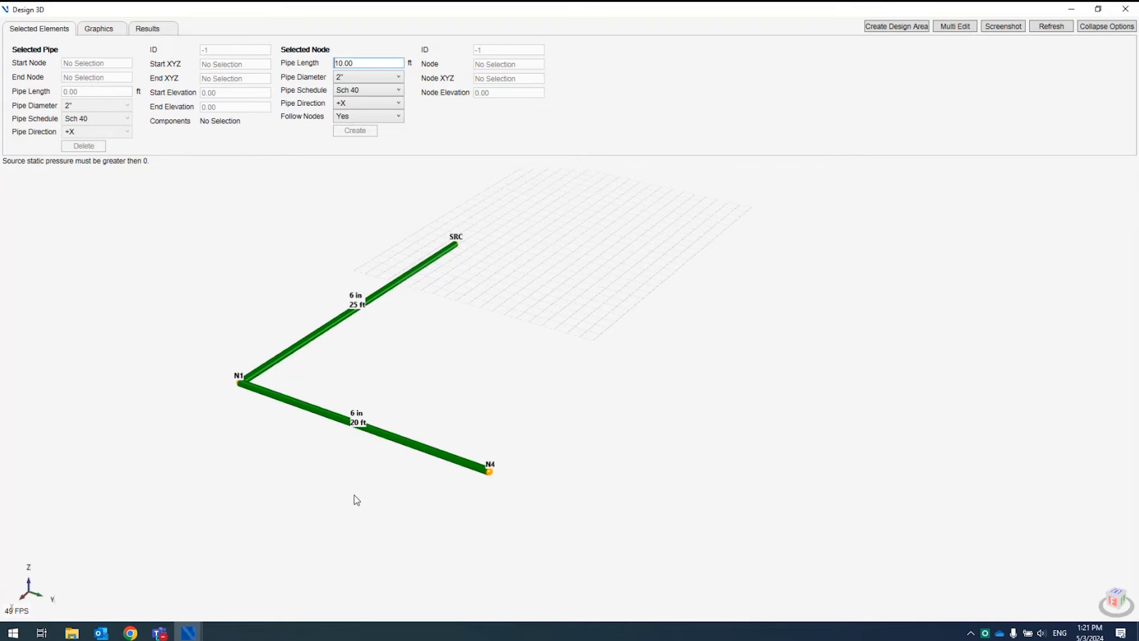
pyautogui.click(404, 442)
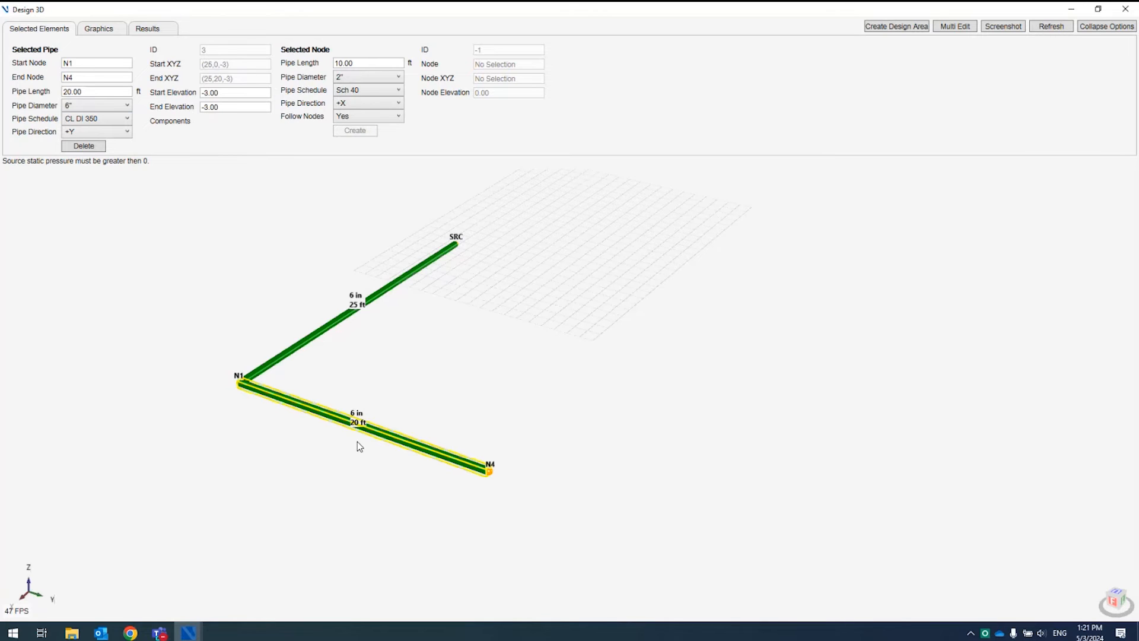
pyautogui.moveTo(94, 91); pyautogui.dragTo(45, 89)
pyautogui.write('5')
pyautogui.click(77, 79)
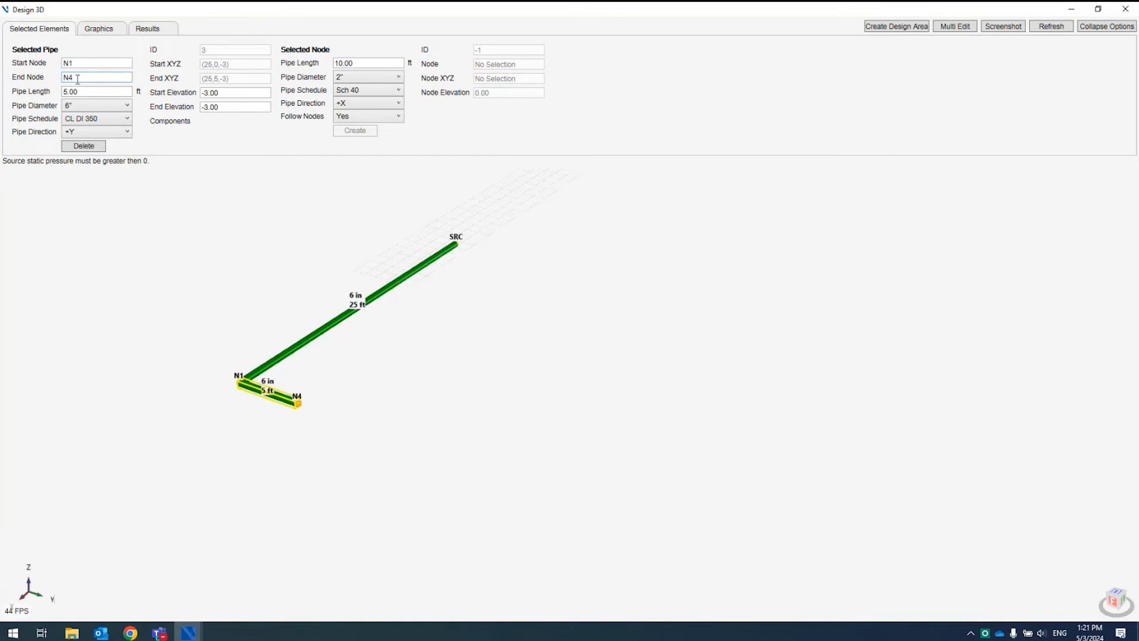
pyautogui.scroll(3, 234, 420)
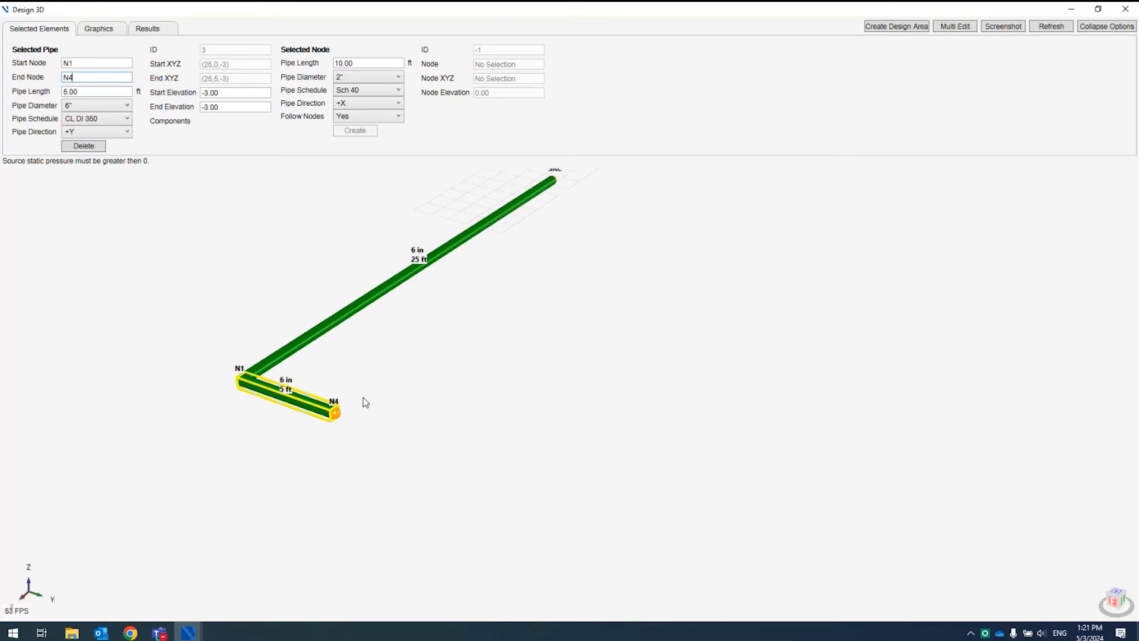
# Create a vertical pipe from node N4 in the +Z direction, 6 ft long, with 6" diameter and CL DI 350 schedule
pyautogui.scroll(-2, 359, 404)
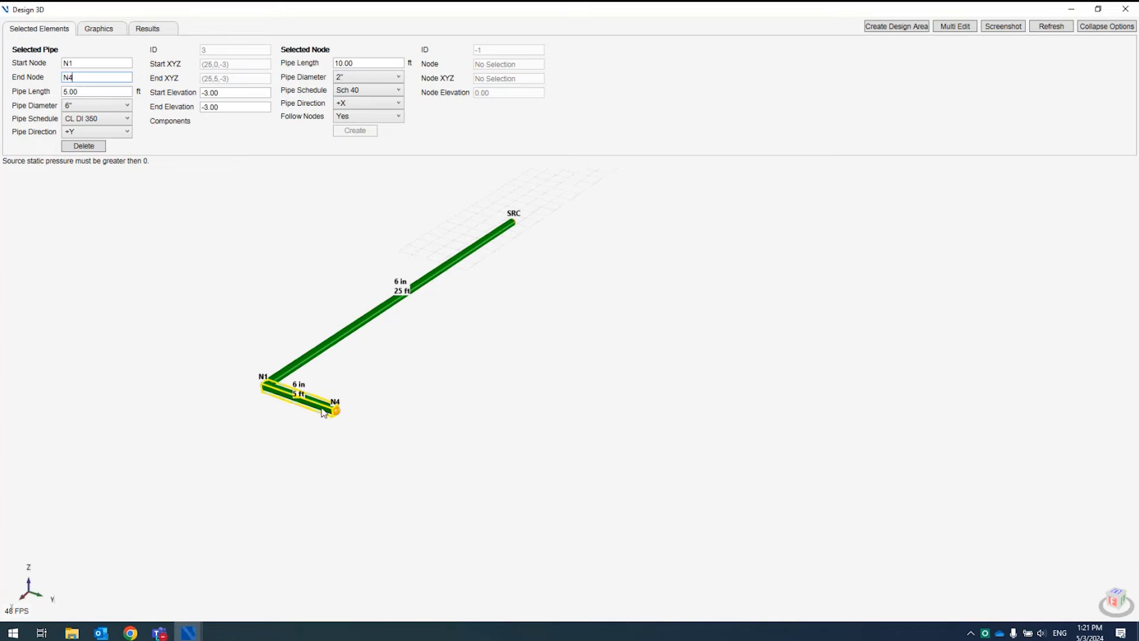
pyautogui.scroll(-1, 328, 411)
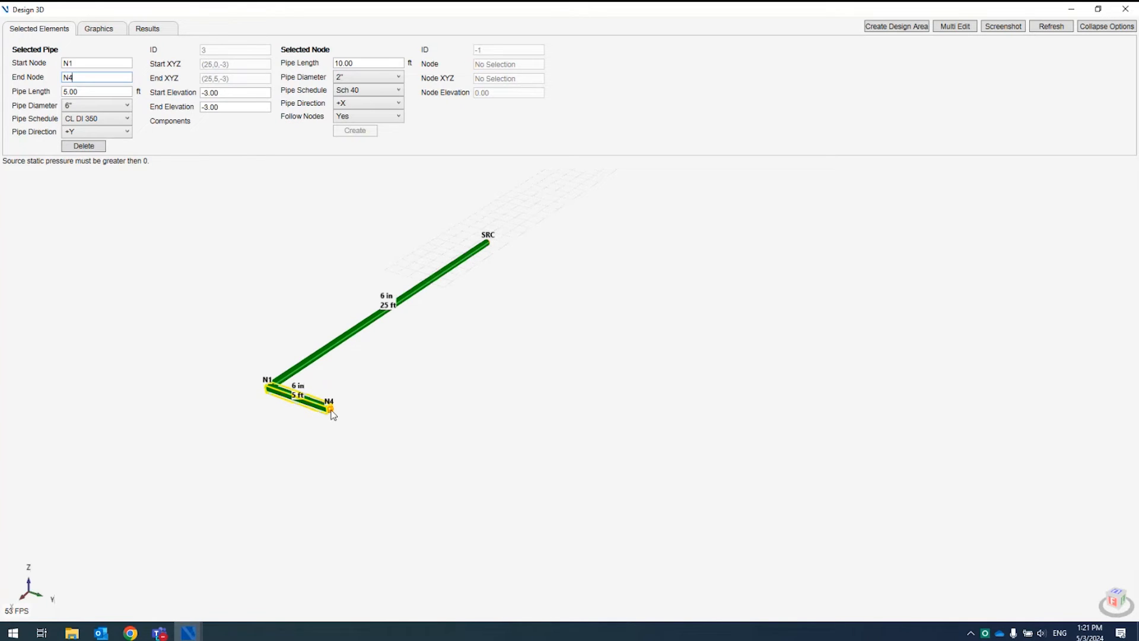
pyautogui.click(330, 409)
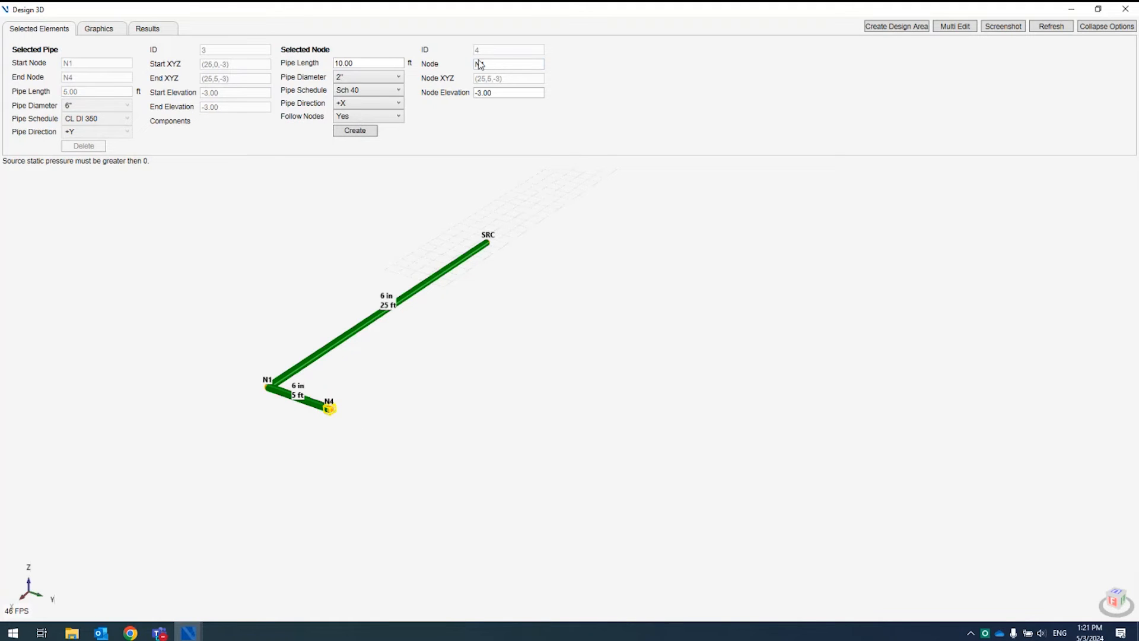
pyautogui.click(348, 78)
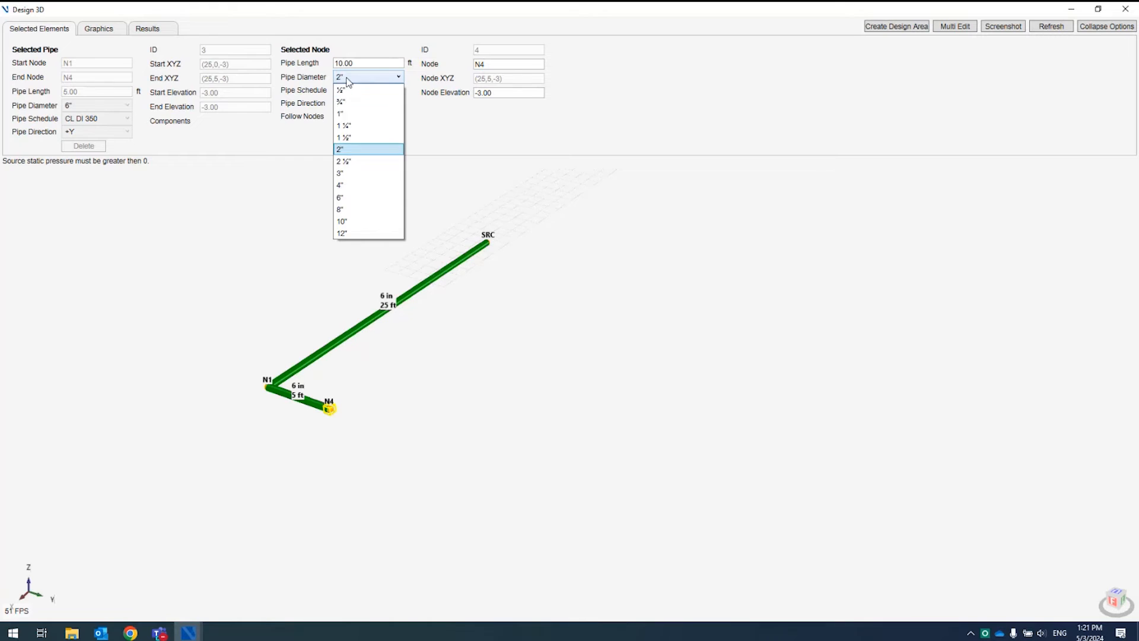
pyautogui.click(339, 198)
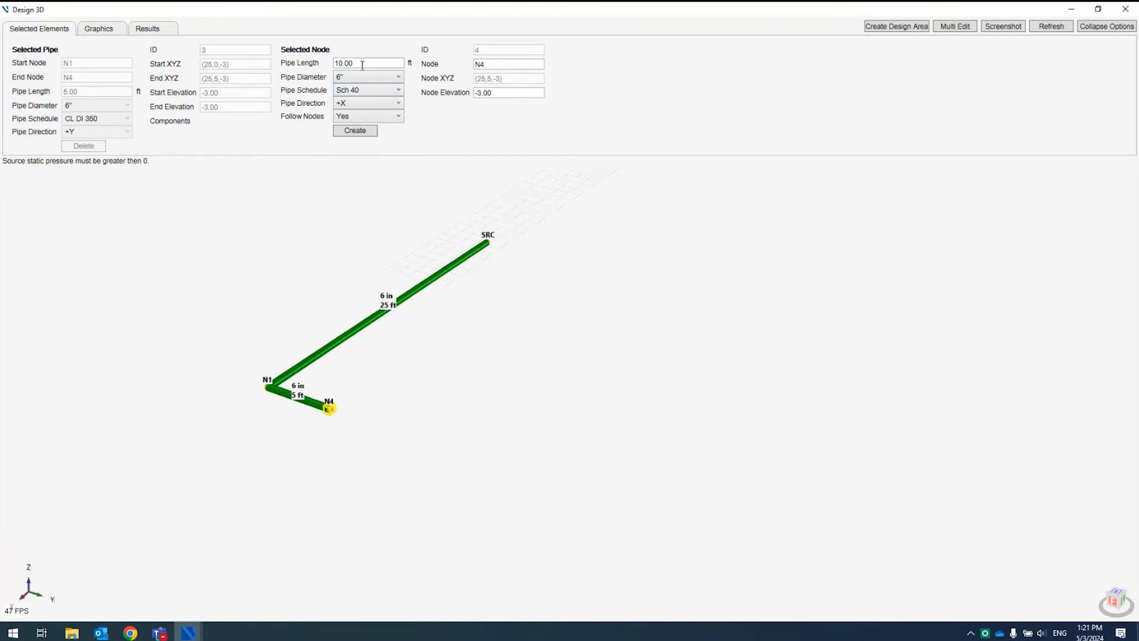
pyautogui.moveTo(363, 66); pyautogui.dragTo(300, 66)
pyautogui.write('5')
pyautogui.click(352, 90)
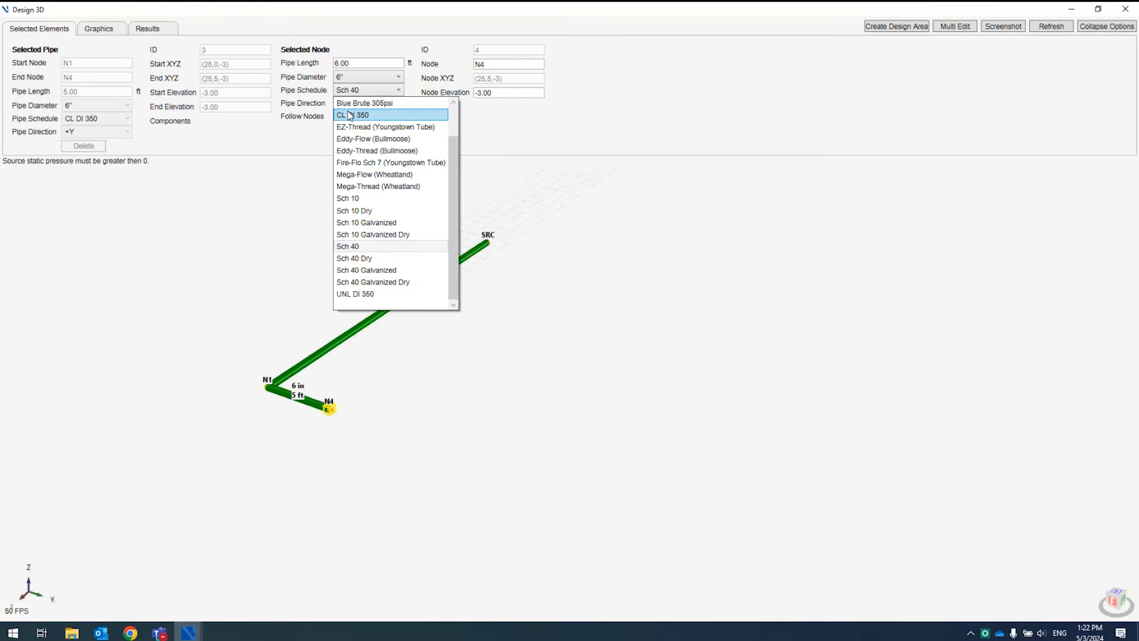
pyautogui.click(350, 115)
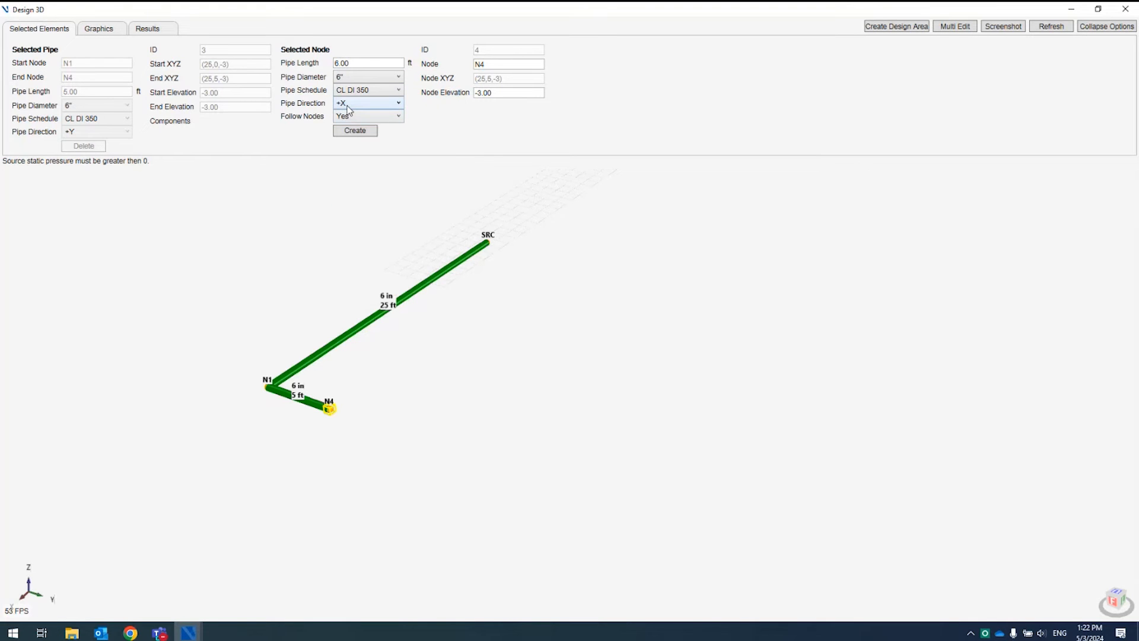
pyautogui.click(348, 106)
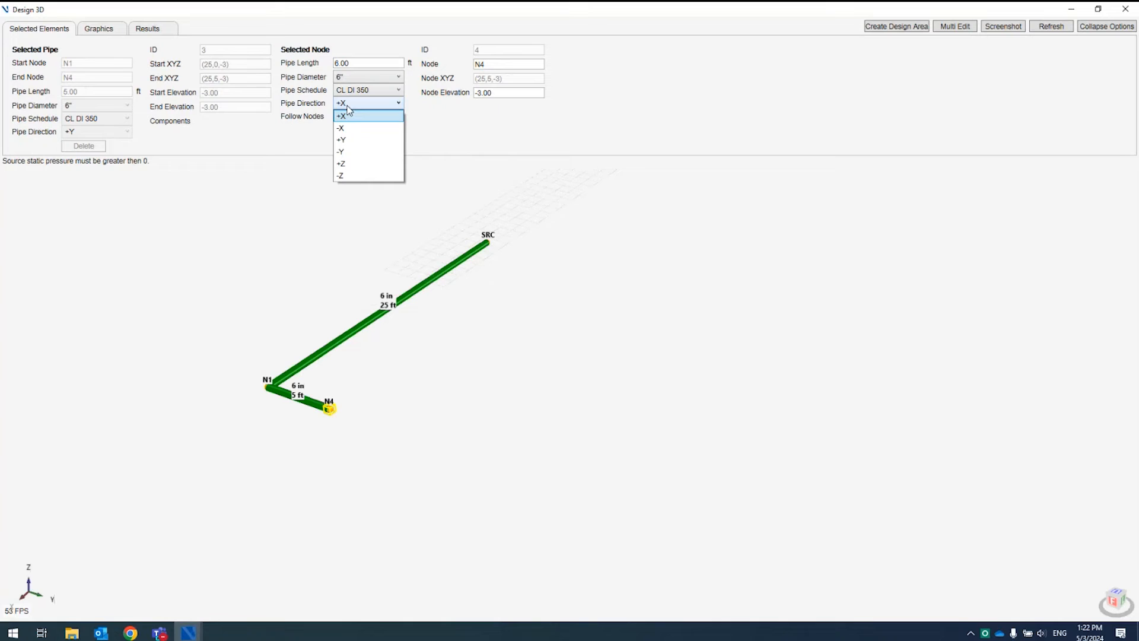
pyautogui.click(345, 165)
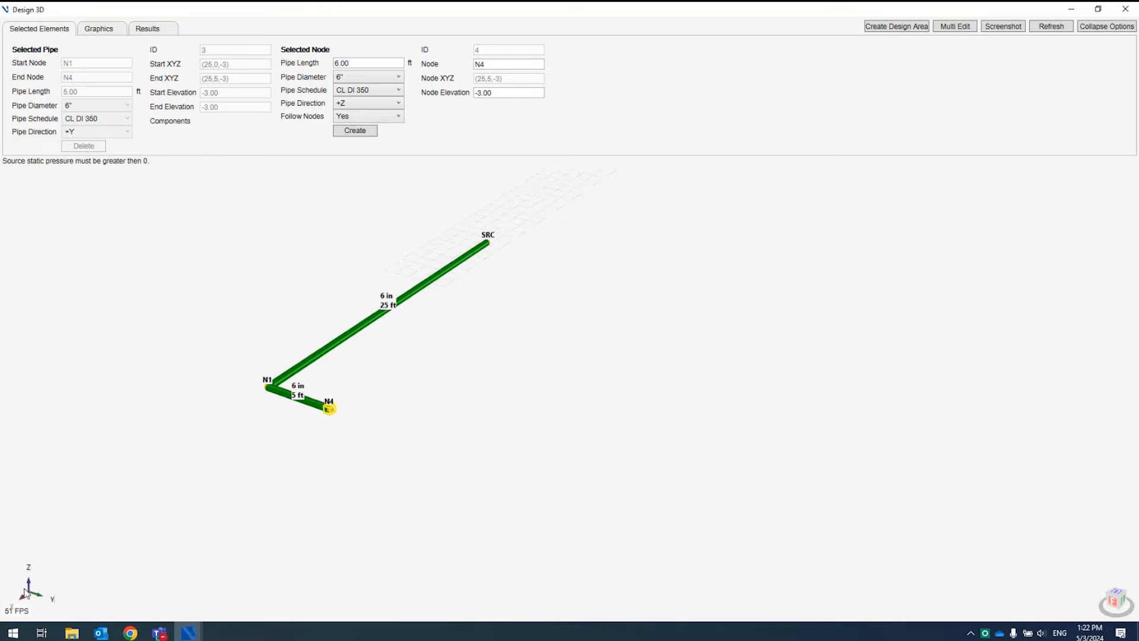
pyautogui.moveTo(33, 595)
pyautogui.mouseDown()
pyautogui.moveTo(60, 588)
pyautogui.moveTo(18, 588)
pyautogui.moveTo(91, 587)
pyautogui.moveTo(45, 579)
pyautogui.mouseUp()
pyautogui.scroll(-2, 400, 434)
pyautogui.moveTo(399, 437); pyautogui.dragTo(414, 442)
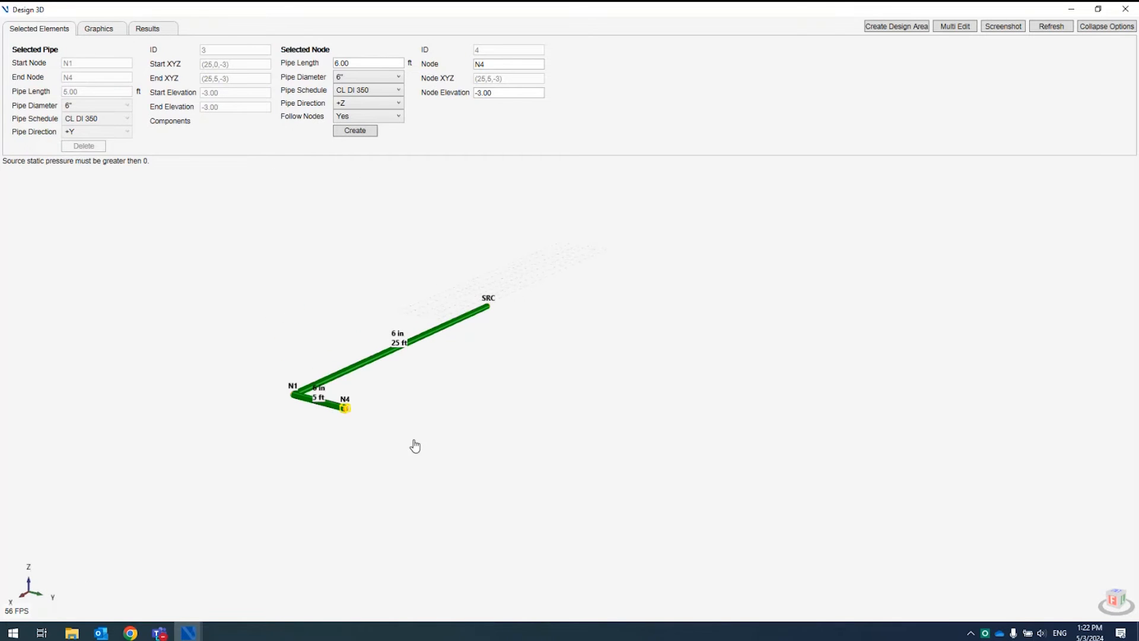
pyautogui.click(355, 131)
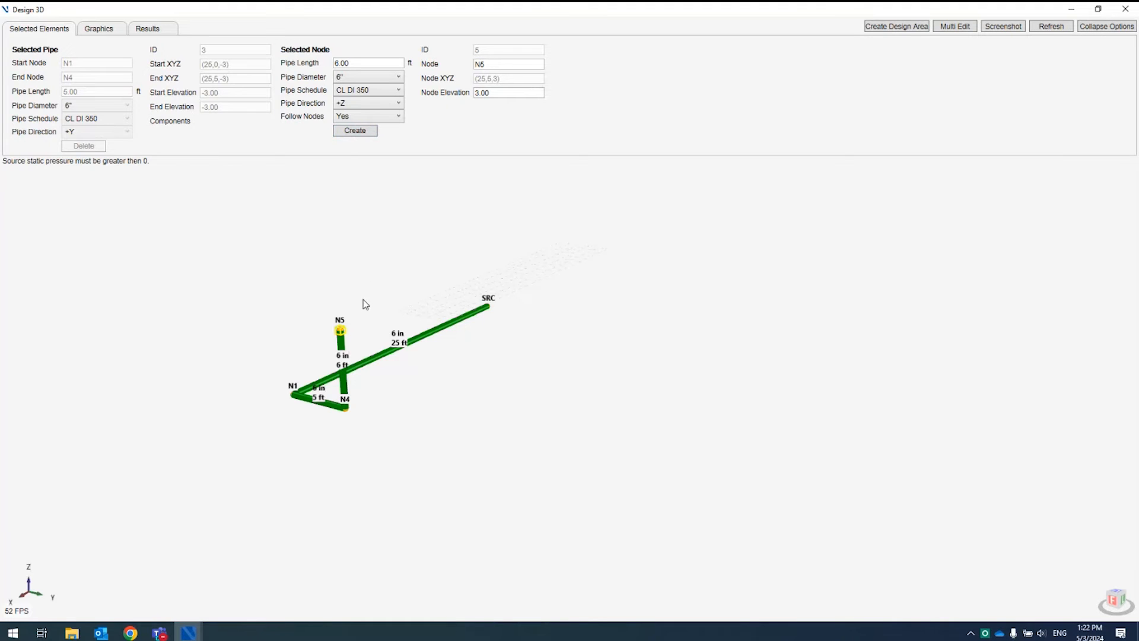
# Extend the riser from N5 in the +Z direction with a 17 ft pipe of 4" diameter and Sch 40 schedule
pyautogui.moveTo(363, 303); pyautogui.dragTo(427, 320)
pyautogui.click(364, 92)
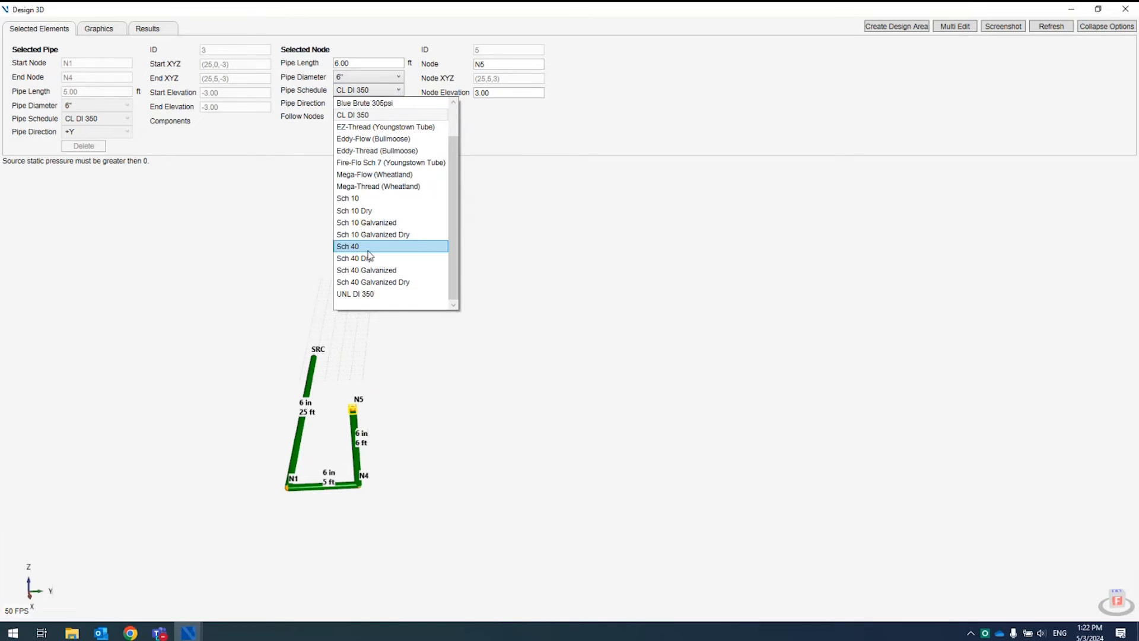
pyautogui.click(368, 250)
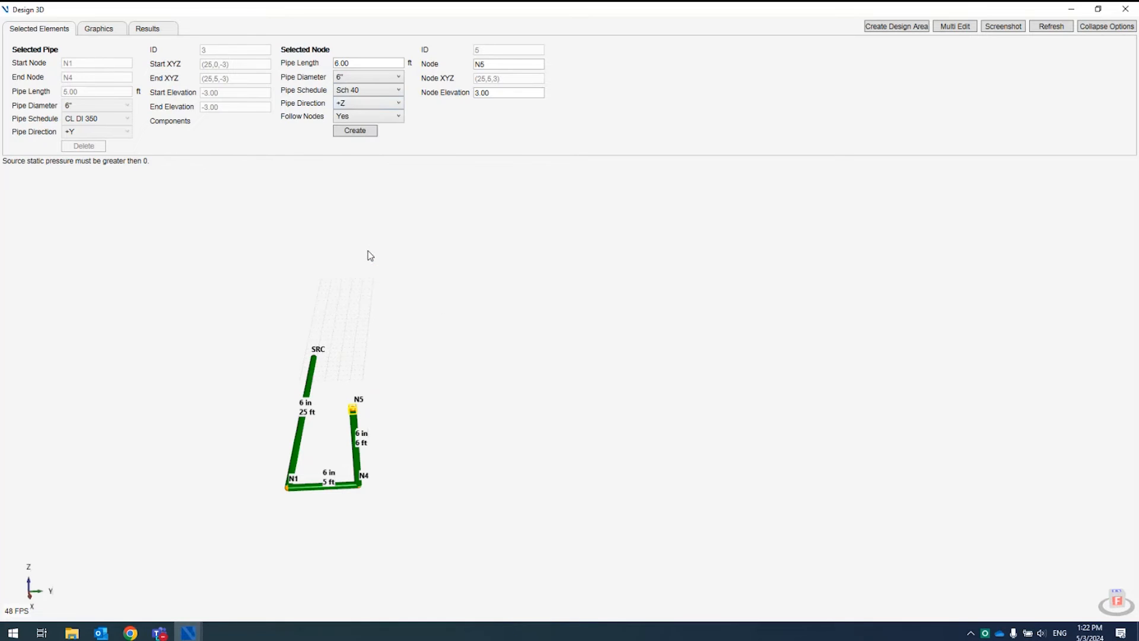
pyautogui.doubleClick(356, 64)
pyautogui.write('16')
pyautogui.write('7')
pyautogui.click(359, 77)
pyautogui.click(352, 186)
pyautogui.click(356, 131)
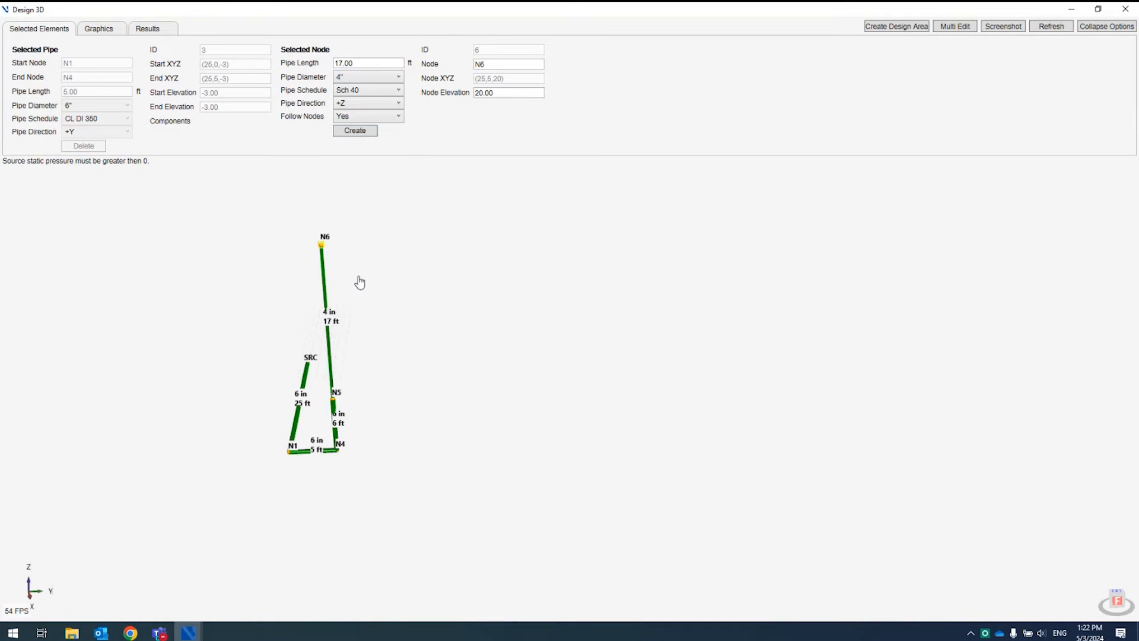
# Create a 60 ft main from the riser's upper node N6 in the +Y direction with 3" diameter
pyautogui.click(358, 110)
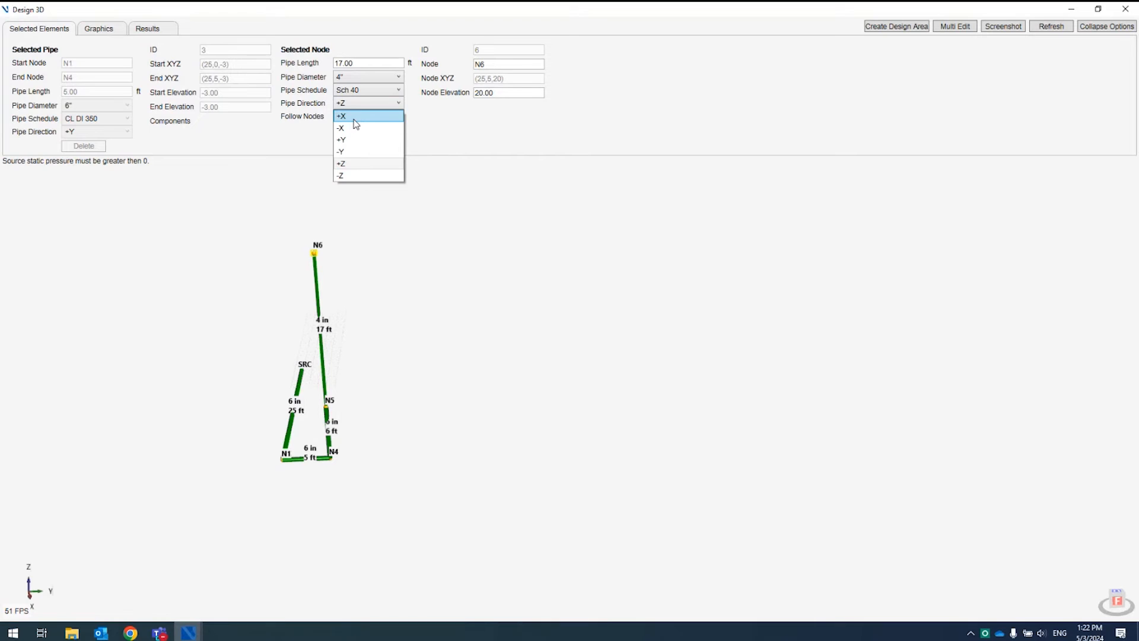
pyautogui.click(355, 140)
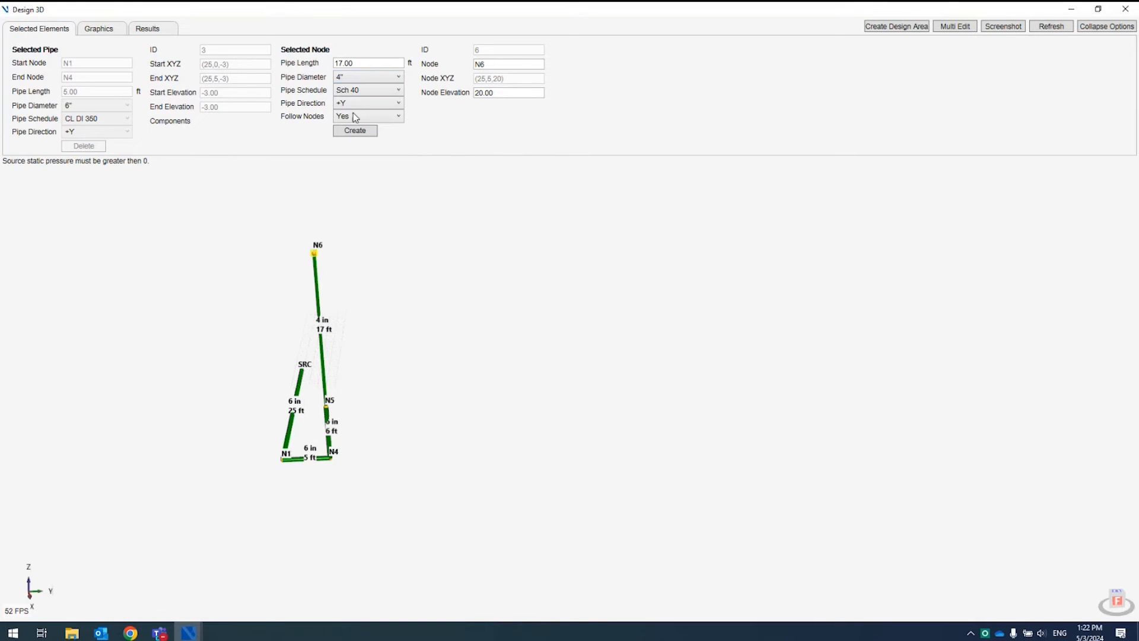
pyautogui.moveTo(365, 64); pyautogui.dragTo(248, 68)
pyautogui.press('BackSpace')
pyautogui.click(340, 78)
pyautogui.click(356, 173)
pyautogui.click(353, 131)
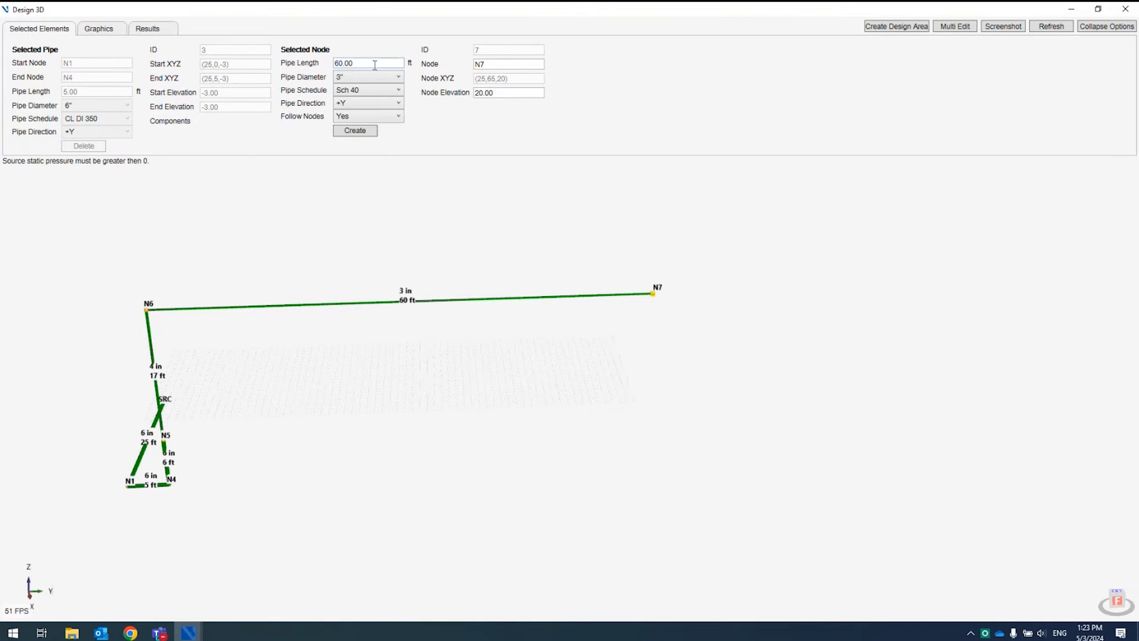
# Extend the main from N7 with two consecutive 10 ft pipes of 3" diameter in the +Y direction
pyautogui.moveTo(374, 65); pyautogui.dragTo(309, 63)
pyautogui.write('10')
pyautogui.press('Tab')
pyautogui.click(351, 133)
pyautogui.scroll(2, 770, 290)
pyautogui.scroll(1, 770, 290)
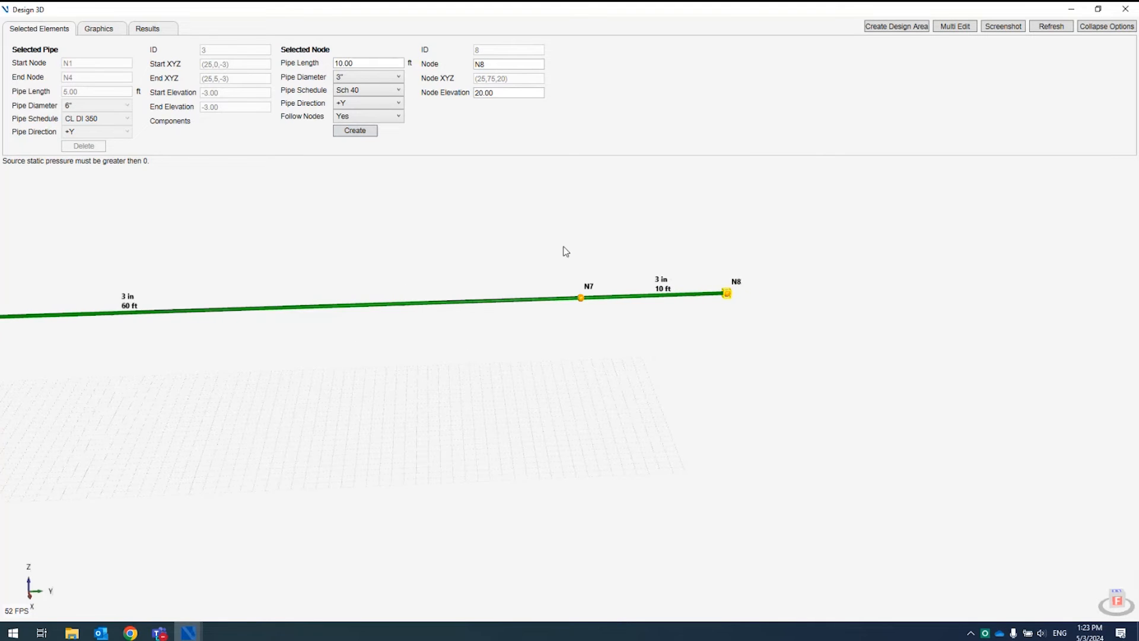
pyautogui.click(358, 134)
# Add a 1 ft, 3" end pipe to the main beyond node N9
pyautogui.moveTo(373, 64); pyautogui.dragTo(310, 66)
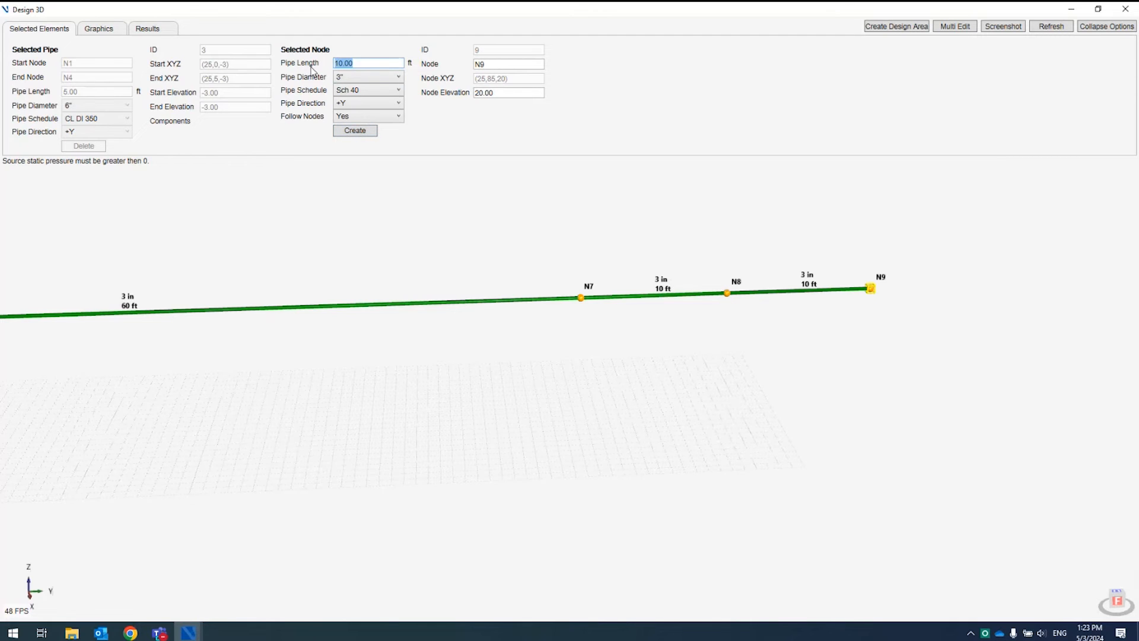
pyautogui.write('1')
pyautogui.click(350, 137)
pyautogui.scroll(3, 902, 282)
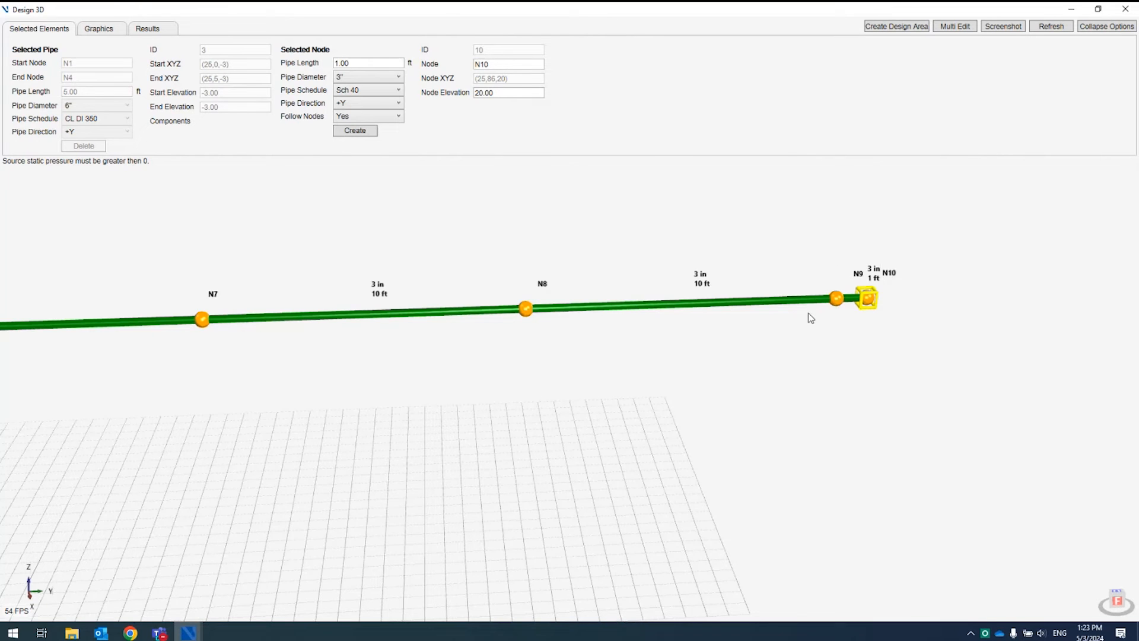
pyautogui.scroll(-3, 813, 314)
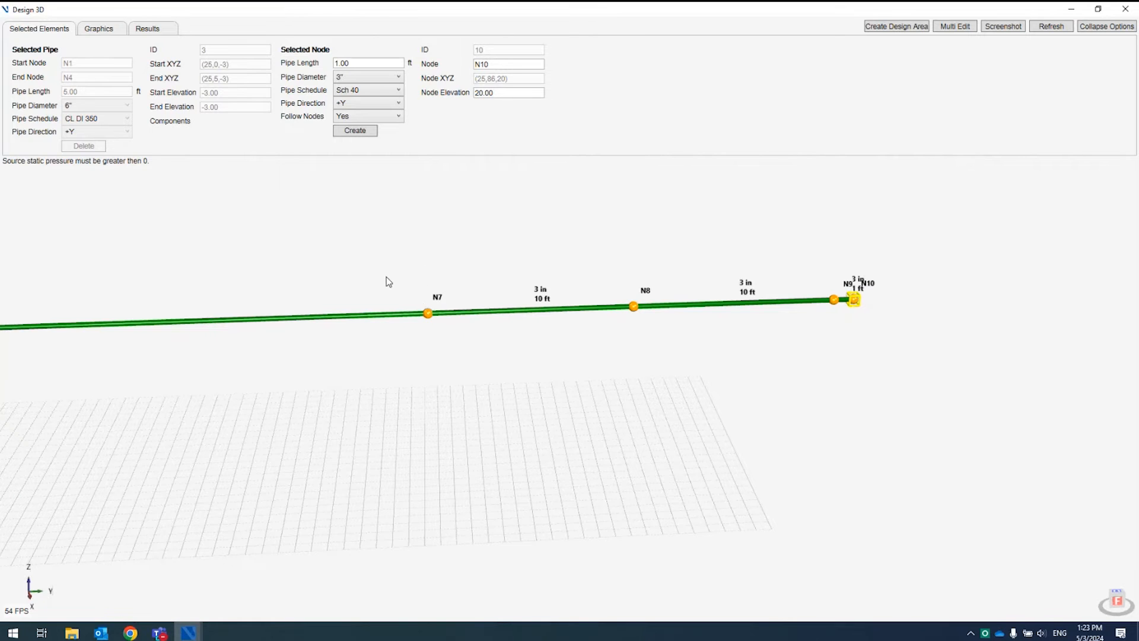
# Create 1 ft riser nipples of 2" diameter in the +Z direction at nodes N7, N8 and N9
pyautogui.scroll(-1, 407, 259)
pyautogui.click(358, 79)
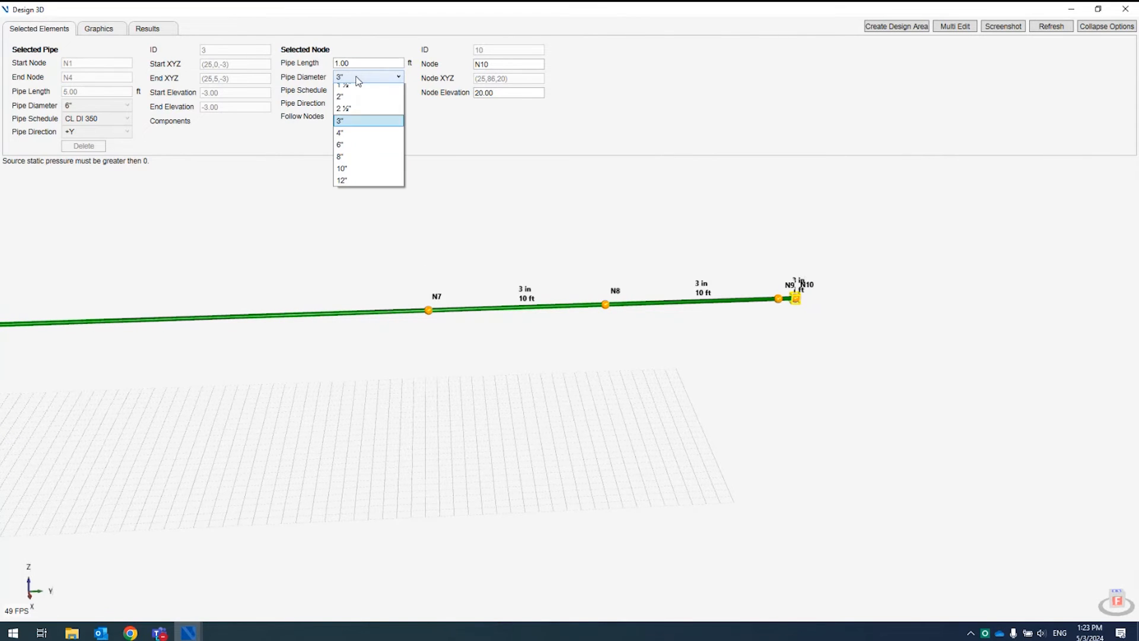
pyautogui.click(358, 150)
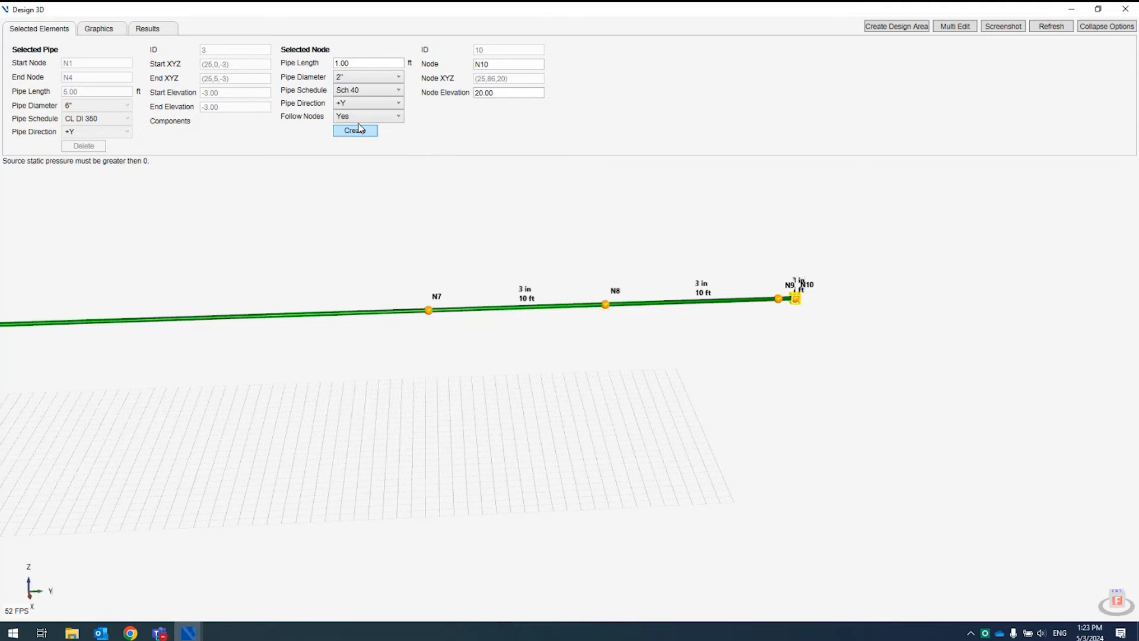
pyautogui.click(356, 103)
pyautogui.click(350, 160)
pyautogui.click(427, 310)
pyautogui.click(355, 130)
pyautogui.click(606, 305)
pyautogui.click(364, 130)
pyautogui.click(779, 299)
pyautogui.click(366, 131)
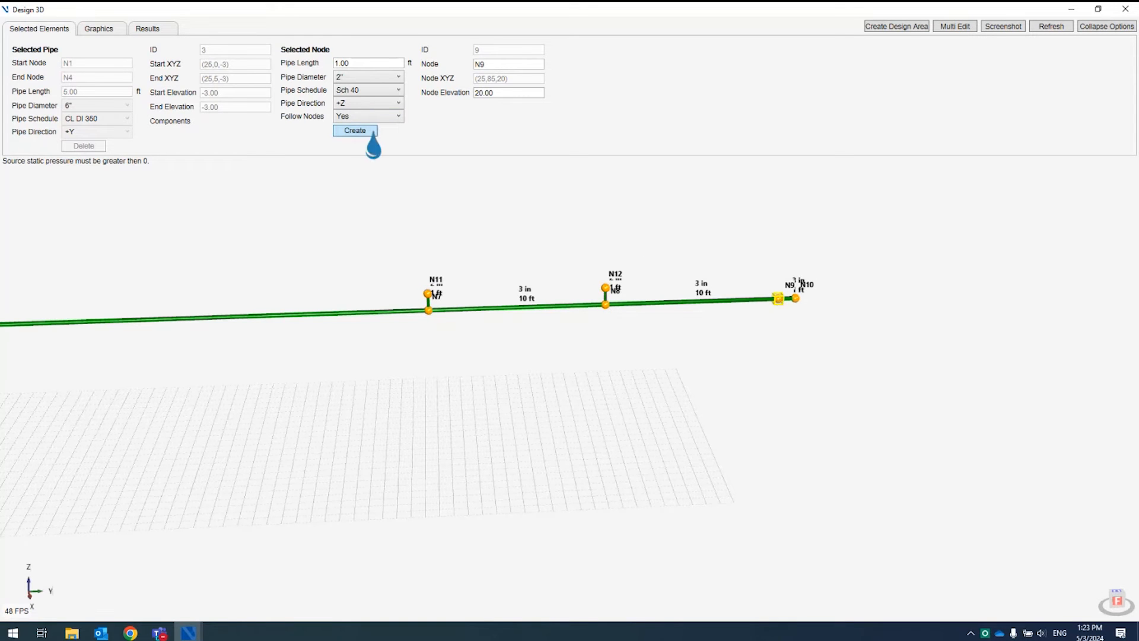
pyautogui.moveTo(521, 237); pyautogui.dragTo(468, 245)
pyautogui.scroll(-3, 472, 245)
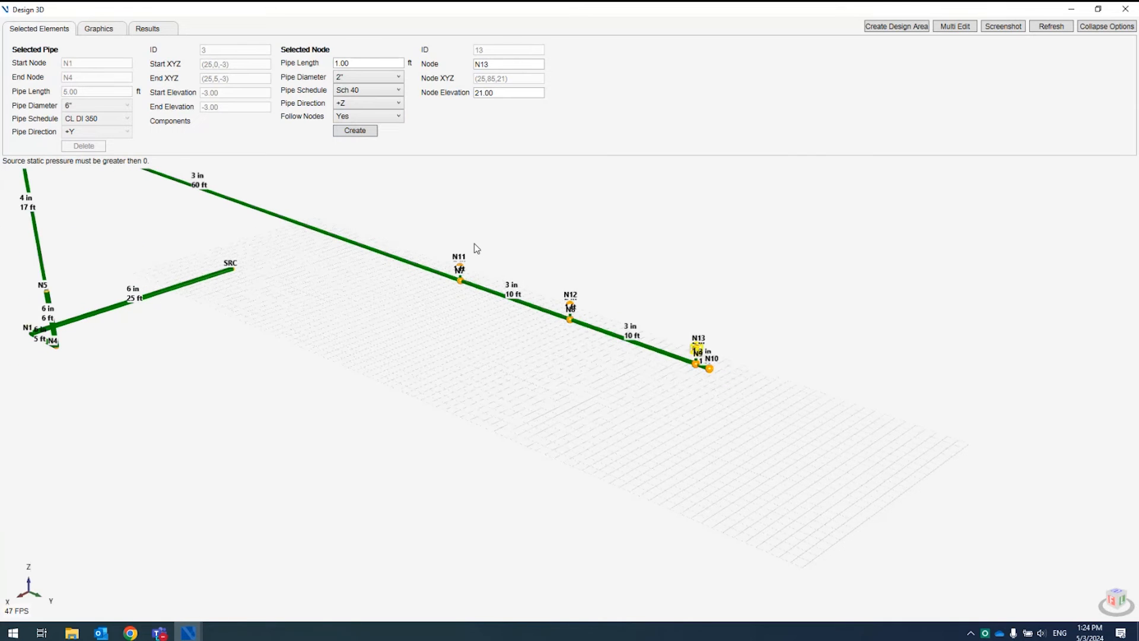
# Turn off all pipe labels in the 3D view
pyautogui.click(98, 30)
pyautogui.click(242, 67)
pyautogui.click(238, 72)
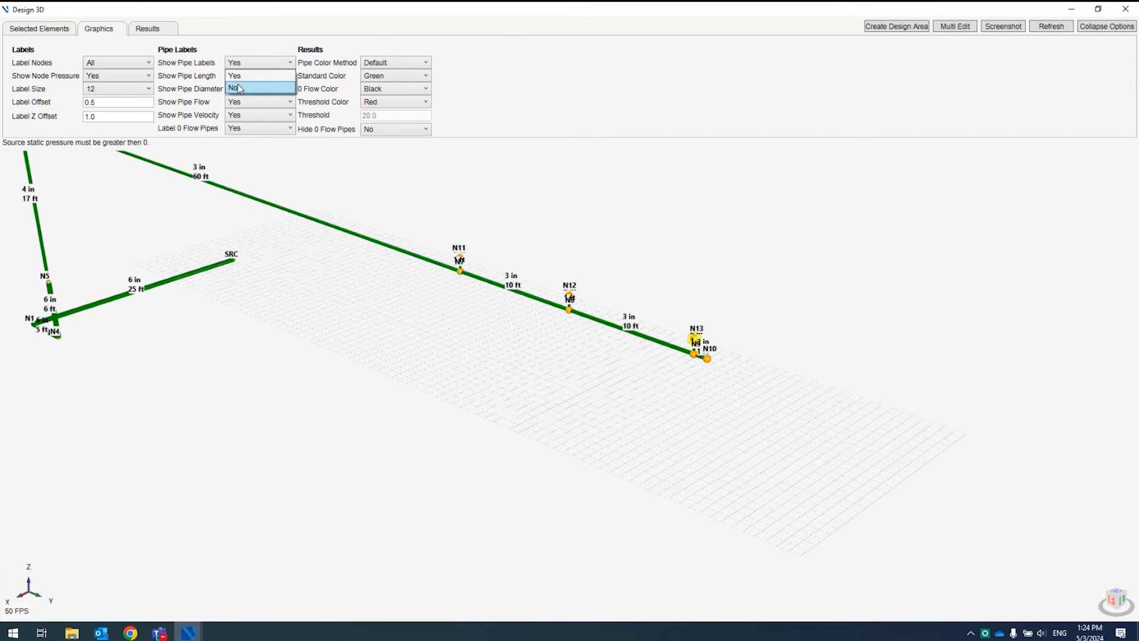
# Create 45 ft branch lines of 2" diameter in the +X direction from riser nodes N11, N12 and N13
pyautogui.click(60, 34)
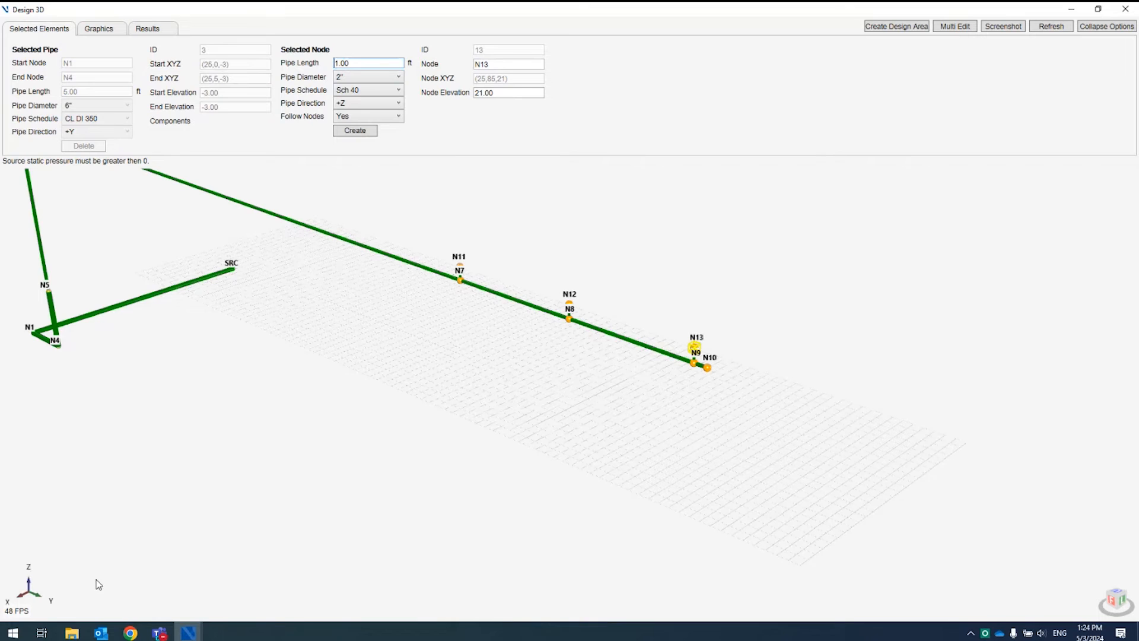
pyautogui.click(351, 105)
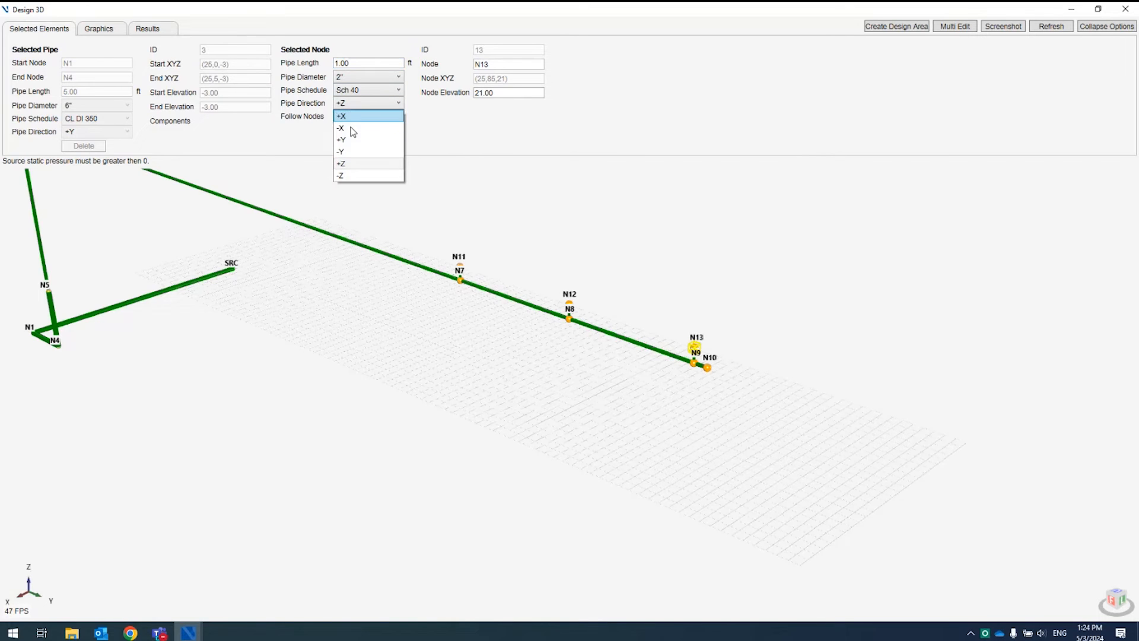
pyautogui.click(342, 118)
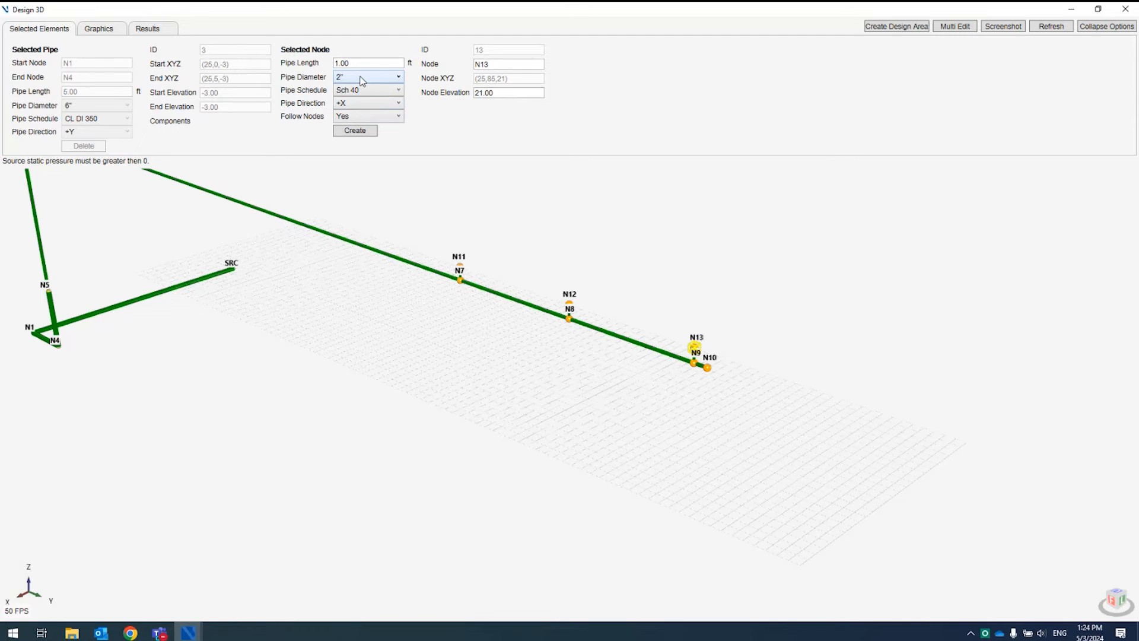
pyautogui.moveTo(353, 63); pyautogui.dragTo(311, 66)
pyautogui.write('45')
pyautogui.click(356, 131)
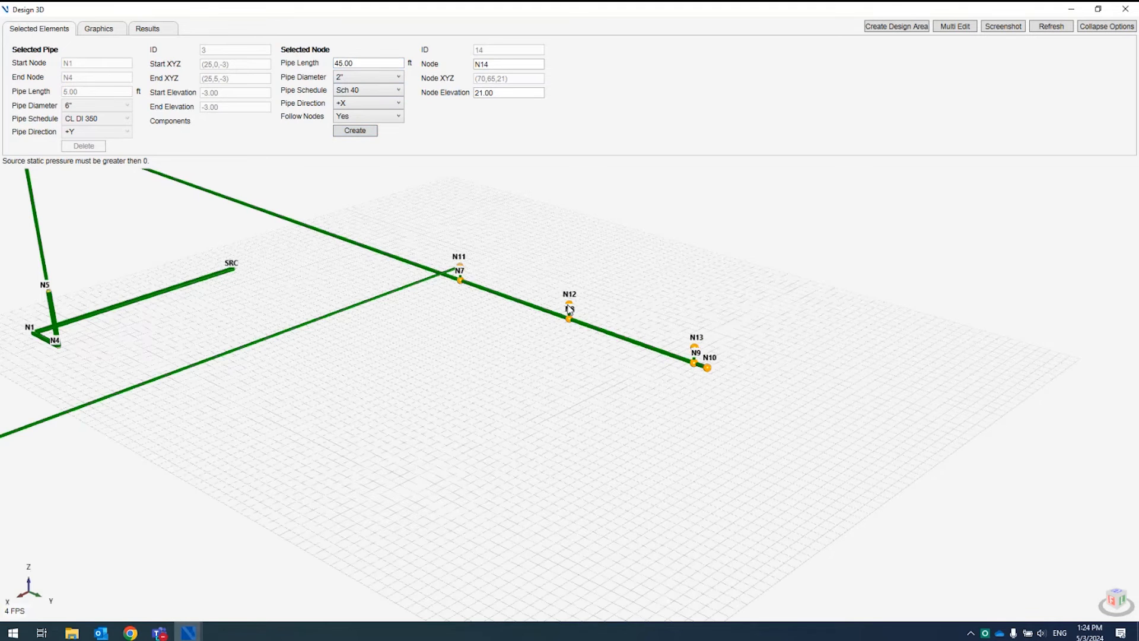
pyautogui.click(568, 306)
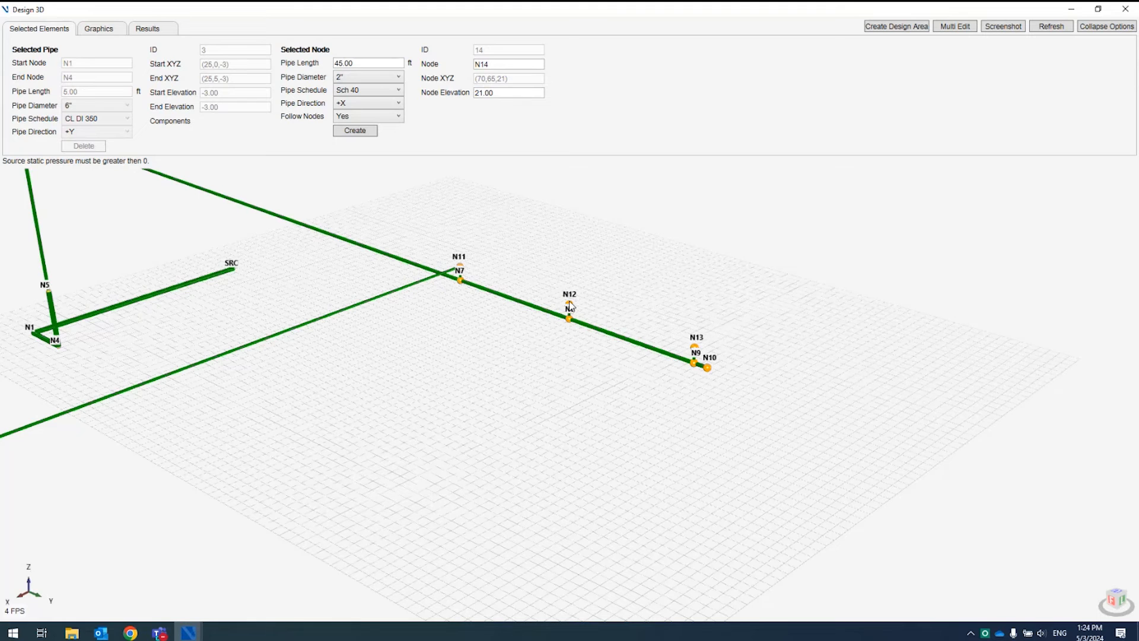
pyautogui.click(697, 350)
pyautogui.click(355, 137)
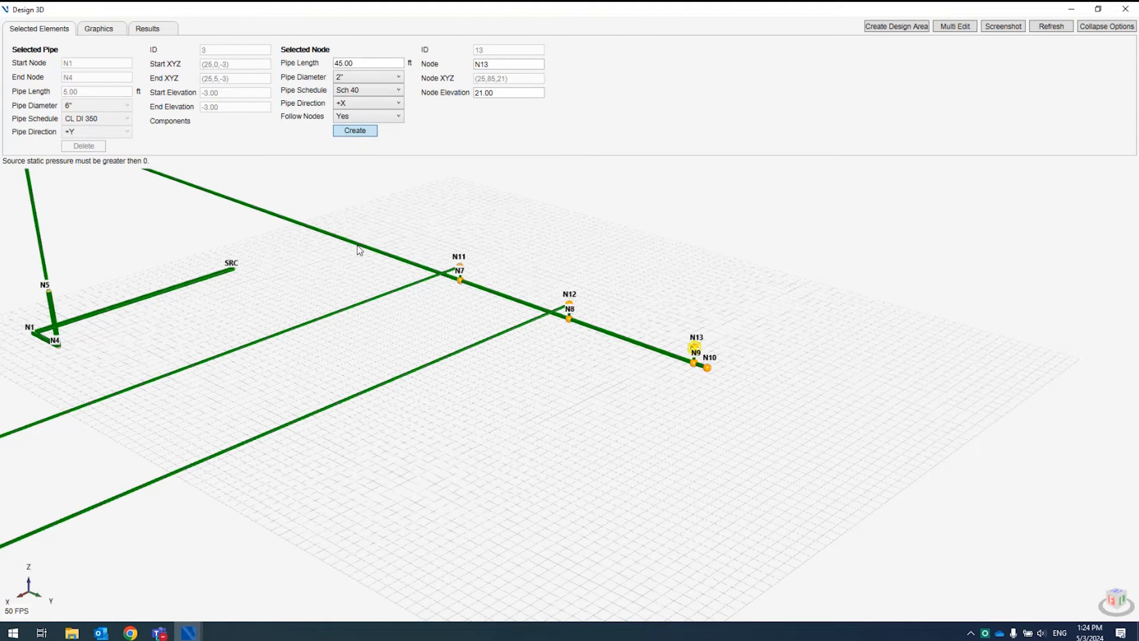
# Set the new pipe length to 10 ft and rename node N16, at the end of the N13 branch line, as S1
pyautogui.scroll(-3, 297, 329)
pyautogui.moveTo(262, 362); pyautogui.dragTo(455, 299)
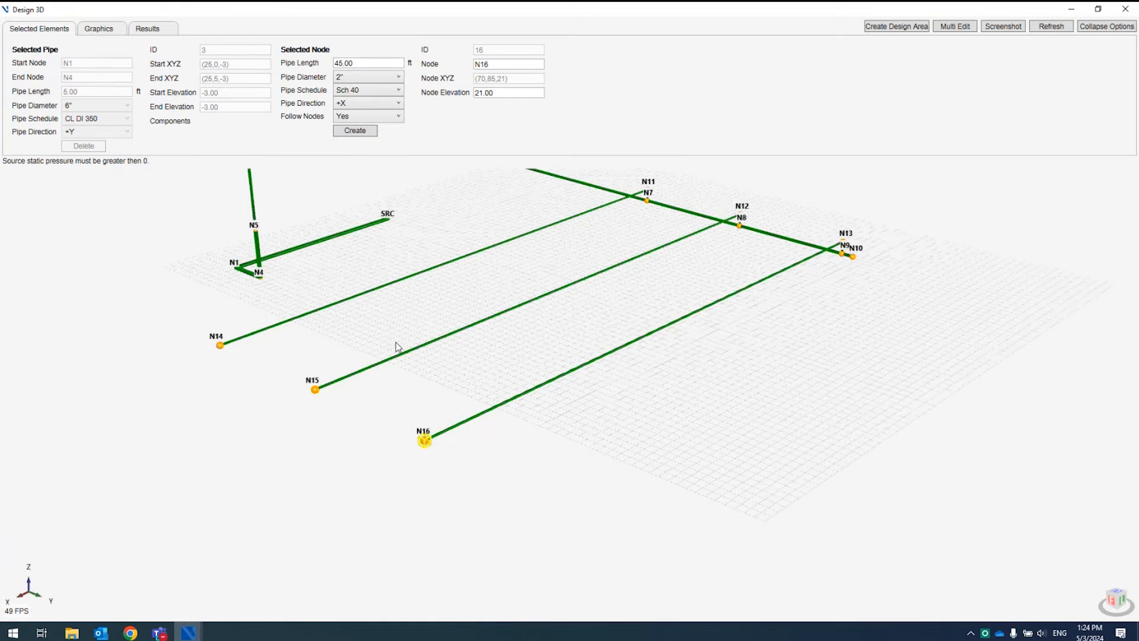
pyautogui.scroll(-2, 393, 344)
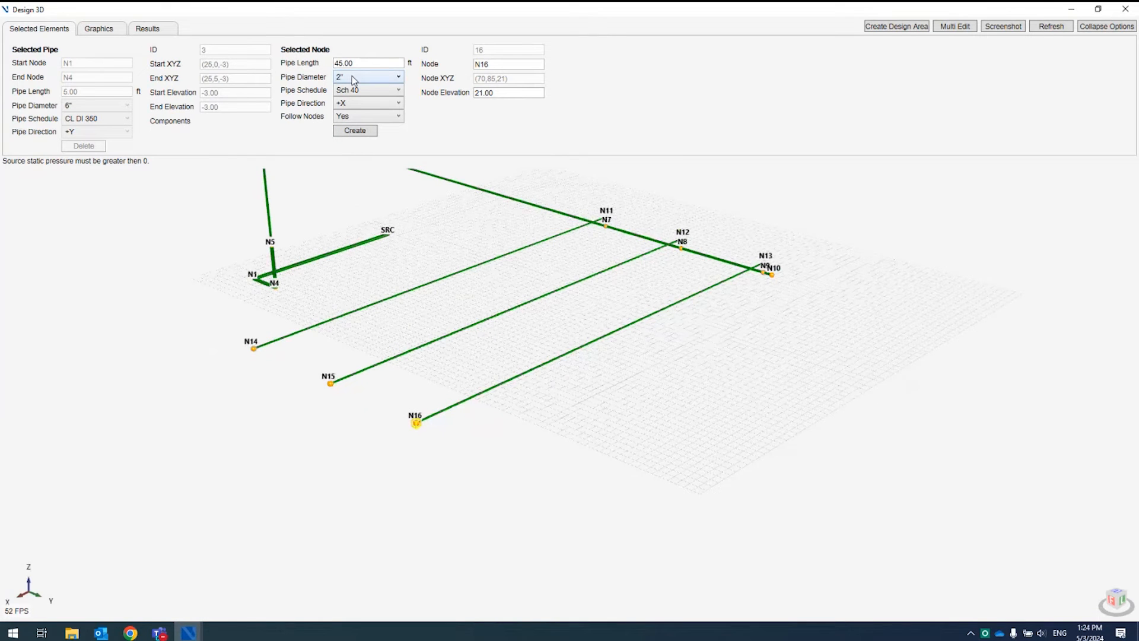
pyautogui.moveTo(355, 63); pyautogui.dragTo(282, 66)
pyautogui.write('10')
pyautogui.press('Tab')
pyautogui.moveTo(497, 64); pyautogui.dragTo(478, 67)
pyautogui.write('S1')
pyautogui.press('Tab')
pyautogui.scroll(3, 416, 442)
pyautogui.scroll(-1, 414, 436)
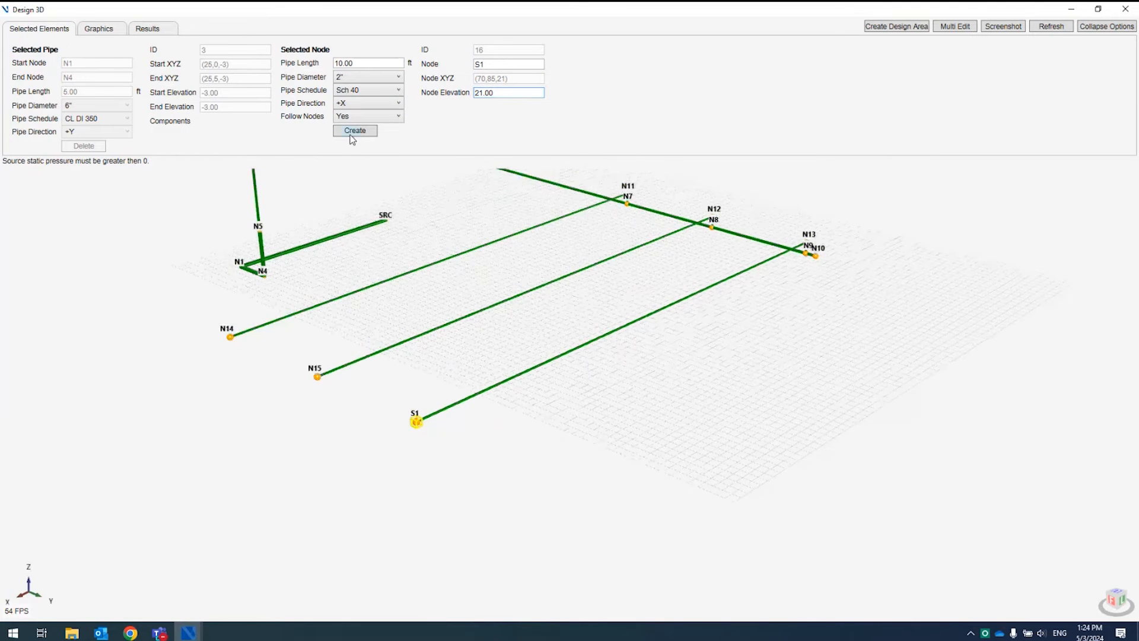
# Extend the branch line from S1 with four 10 ft pipes of 2" diameter in the +X direction, up to S5
pyautogui.click(351, 136)
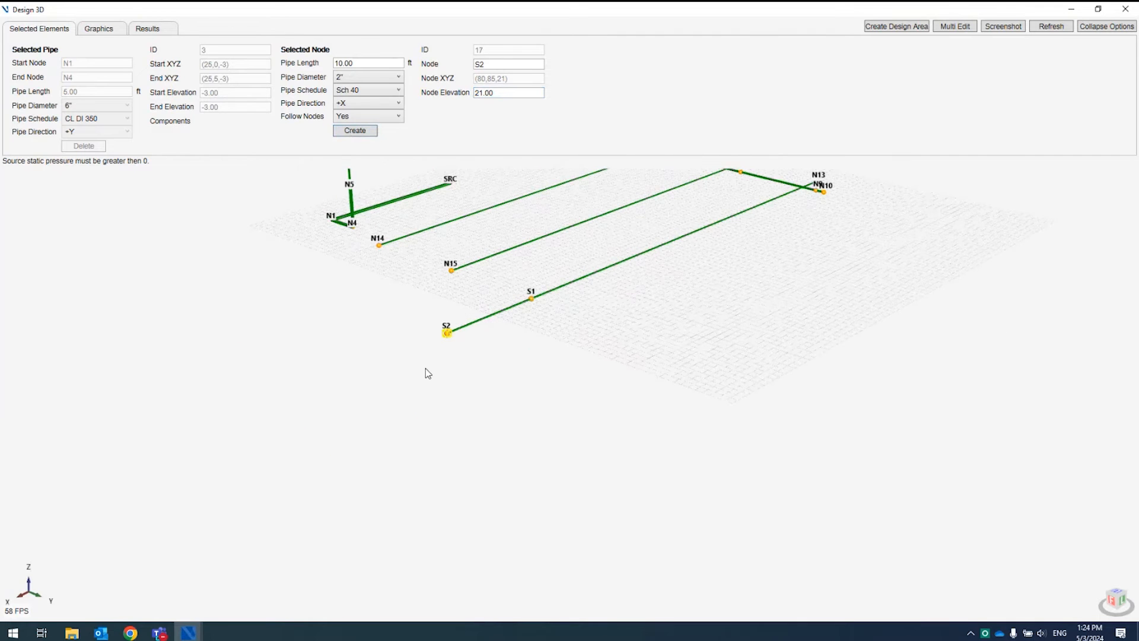
pyautogui.click(356, 133)
pyautogui.click(356, 133)
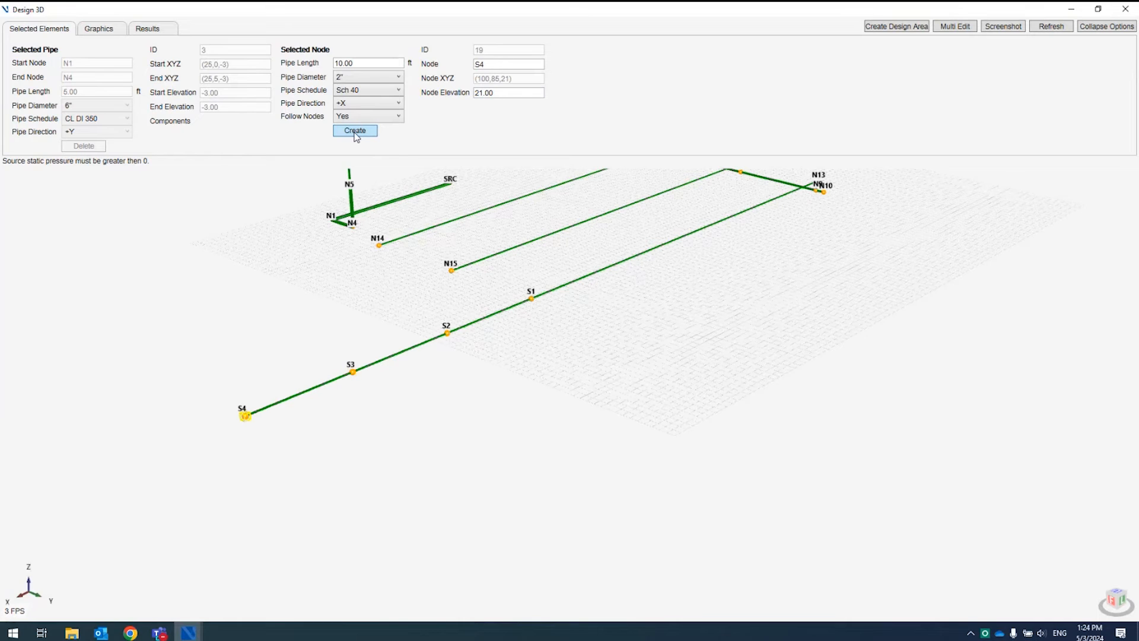
pyautogui.click(356, 132)
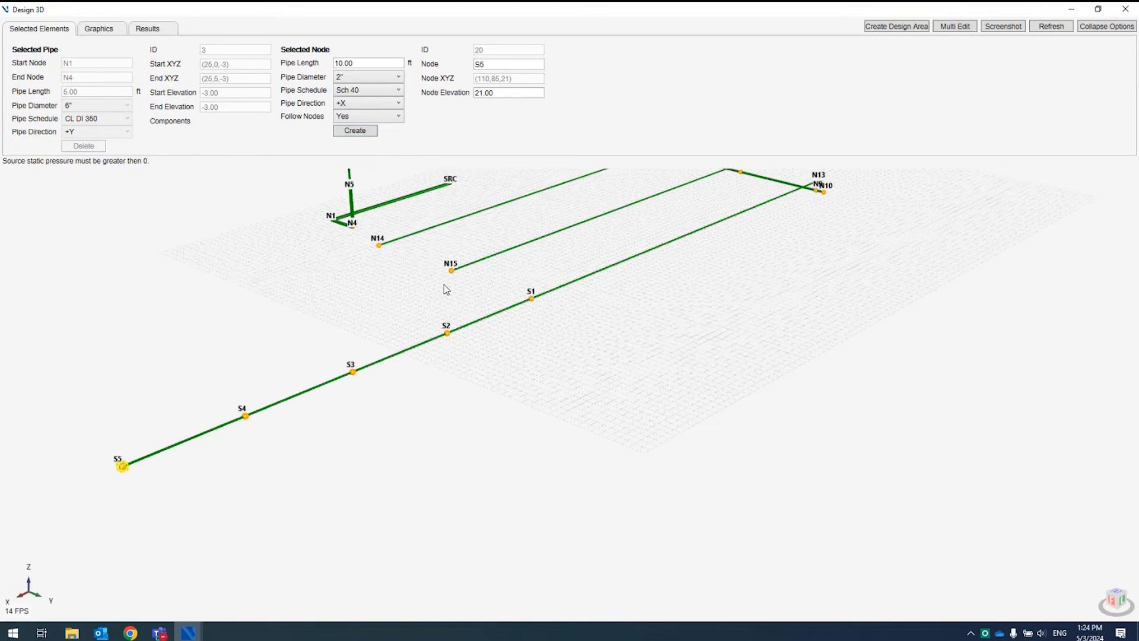
# Rename node N15 as S6 and extend its branch line in the +X direction with four 10 ft pipes, up to S10
pyautogui.click(450, 270)
pyautogui.moveTo(492, 64); pyautogui.dragTo(466, 67)
pyautogui.write('S6')
pyautogui.press('Return')
pyautogui.click(359, 135)
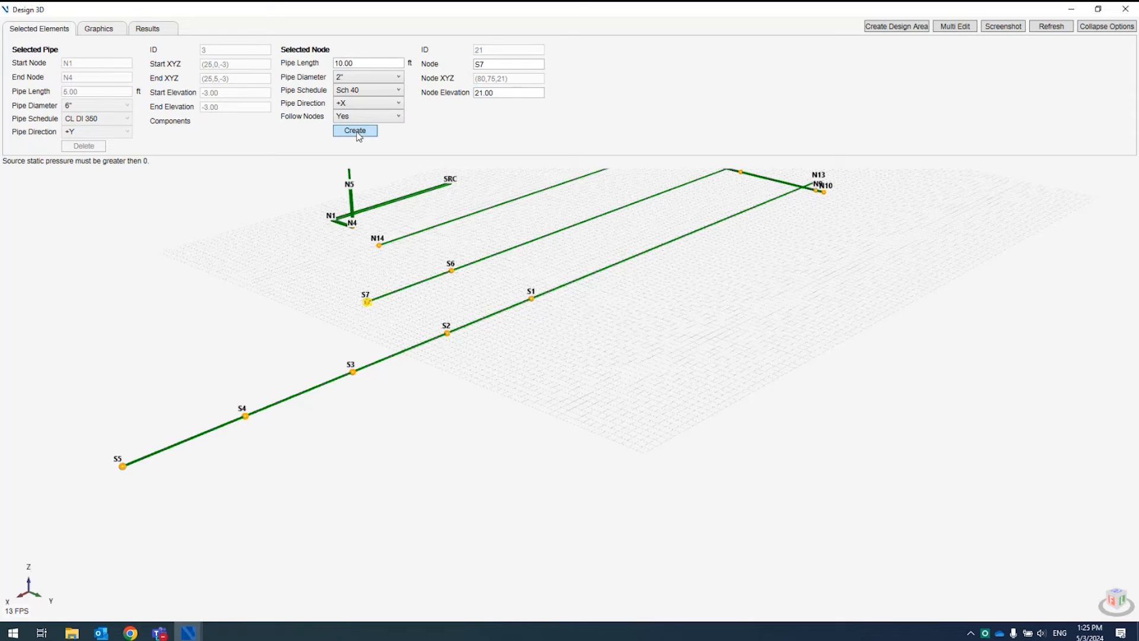
pyautogui.click(359, 135)
pyautogui.click(359, 135)
pyautogui.click(359, 135)
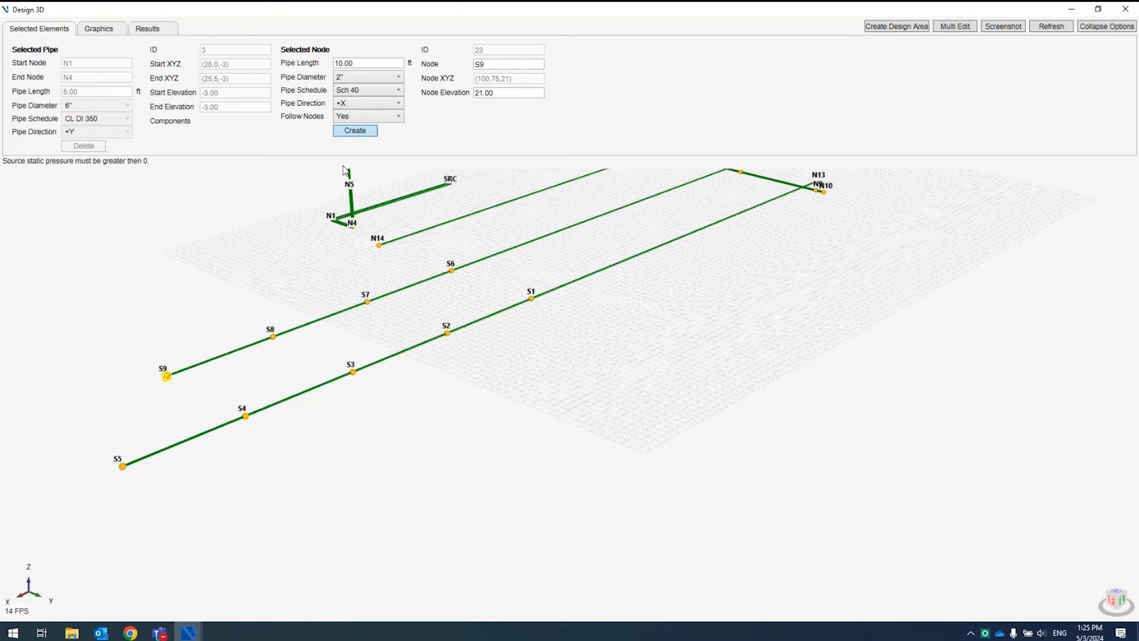
# Rename node N14 as S11 and add one 10 ft pipe in the +X direction to S12
pyautogui.click(379, 245)
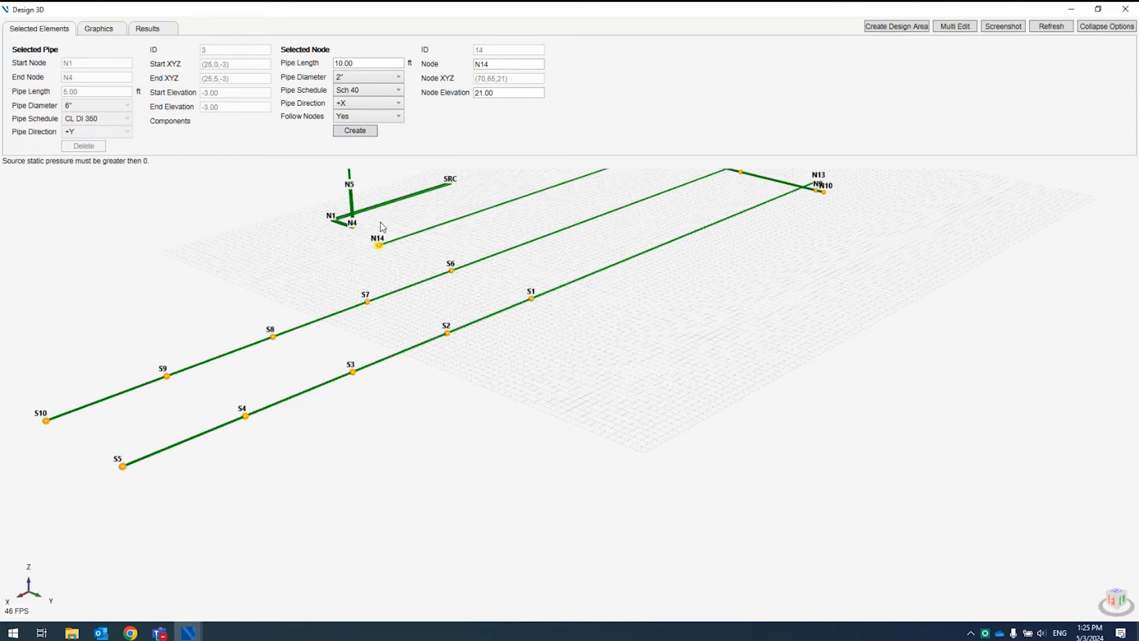
pyautogui.doubleClick(497, 64)
pyautogui.write('S11')
pyautogui.click(359, 135)
# Start a new design area named DA1, keeping the Density + Pressure mode
pyautogui.moveTo(392, 223); pyautogui.dragTo(393, 328)
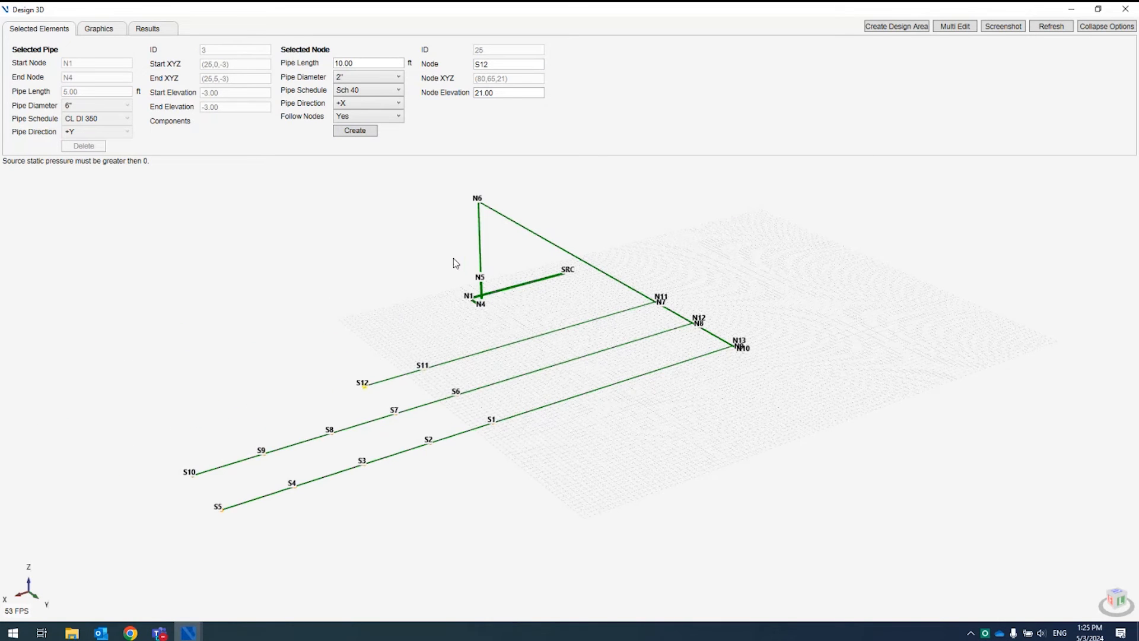
pyautogui.moveTo(452, 289); pyautogui.dragTo(516, 269)
pyautogui.scroll(2, 281, 357)
pyautogui.scroll(2, 283, 362)
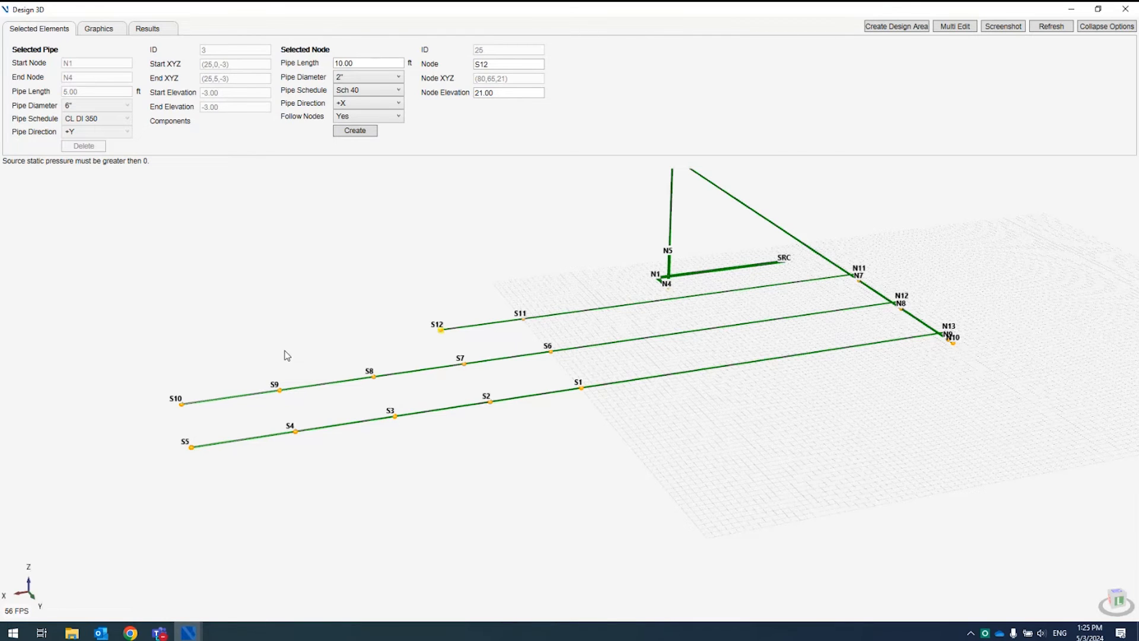
pyautogui.moveTo(287, 355); pyautogui.dragTo(280, 364)
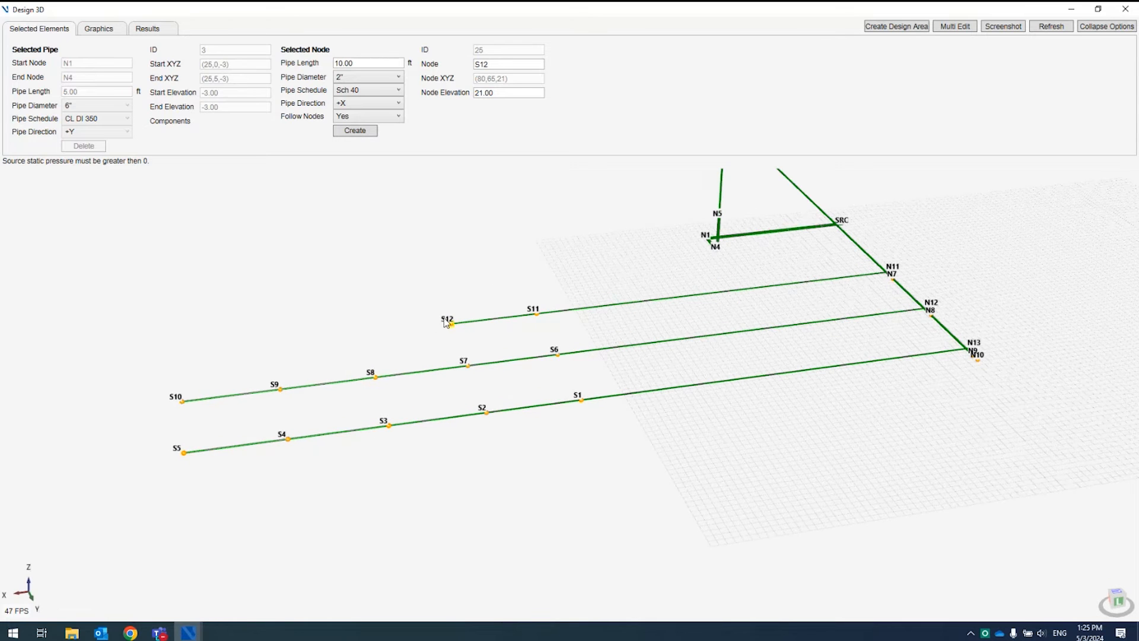
pyautogui.click(902, 32)
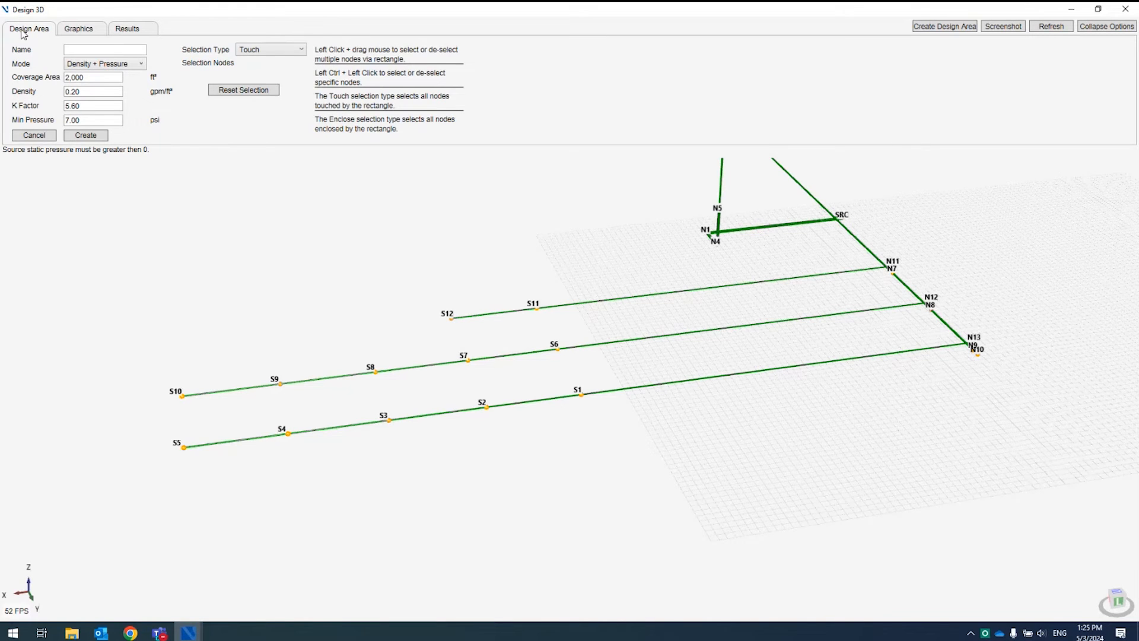
pyautogui.click(84, 51)
pyautogui.write('DA1')
pyautogui.click(86, 65)
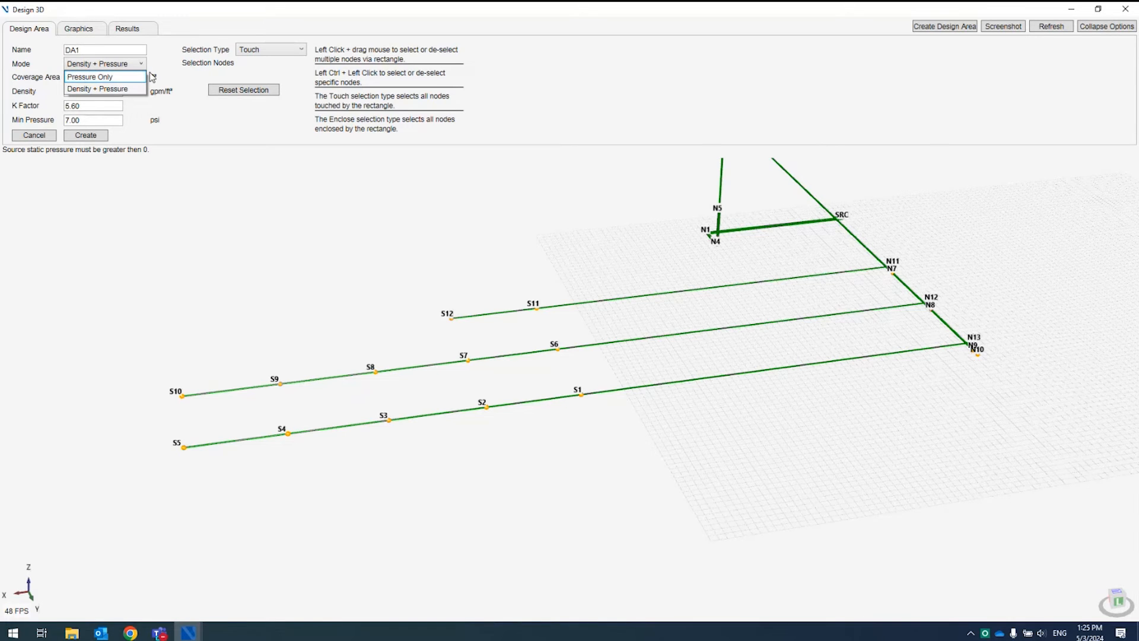
pyautogui.click(169, 77)
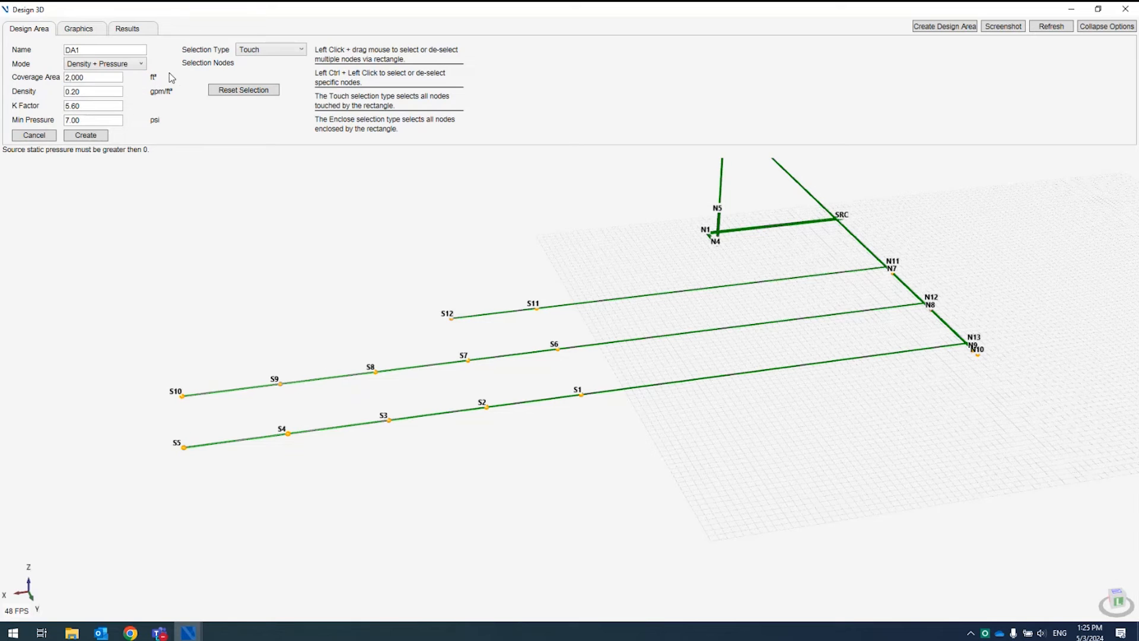
# Set the coverage area to 1,200 ft², create DA1 with sprinkler nodes S1 to S12, and close the 3D design window
pyautogui.doubleClick(107, 78)
pyautogui.write('12')
pyautogui.click(87, 92)
pyautogui.click(83, 106)
pyautogui.moveTo(51, 236); pyautogui.dragTo(592, 507)
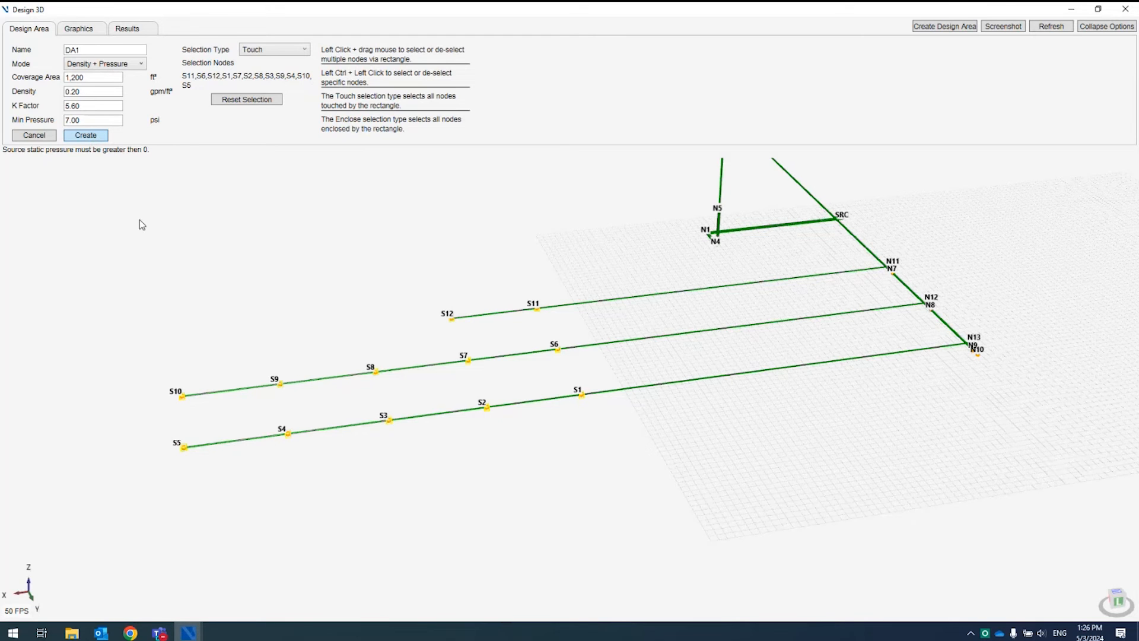
pyautogui.scroll(5, 347, 404)
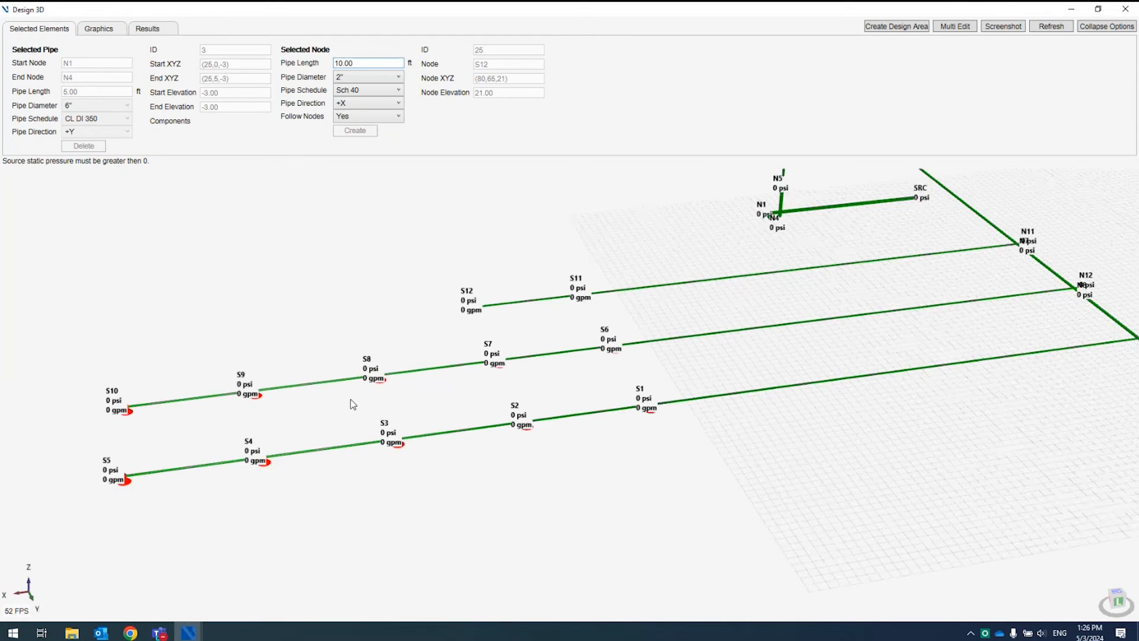
pyautogui.scroll(3, 375, 388)
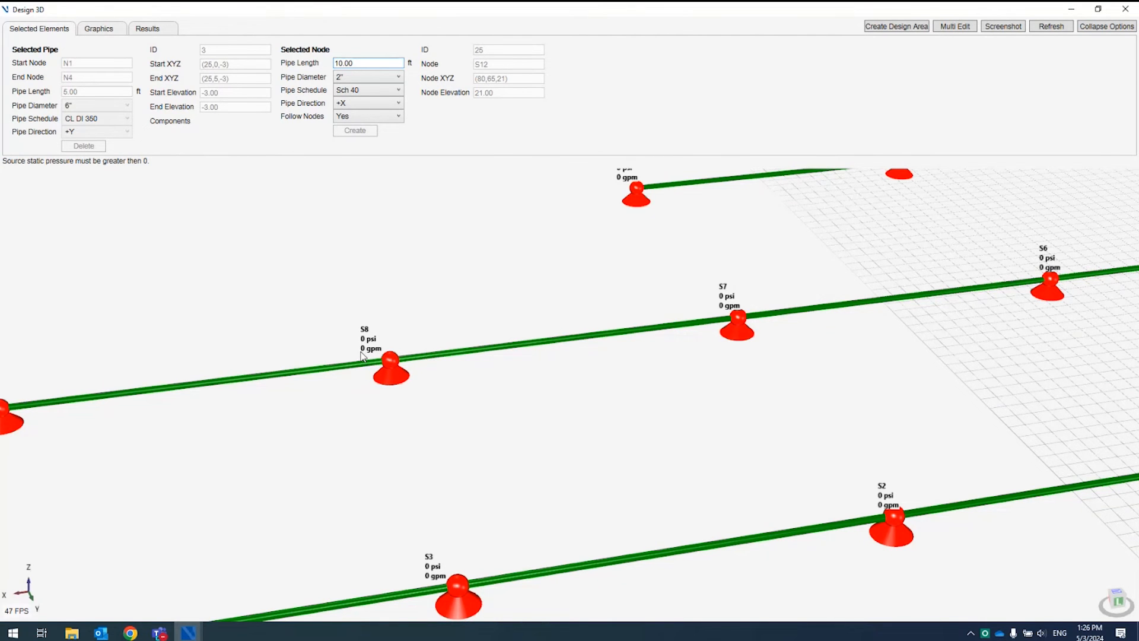
pyautogui.scroll(-3, 368, 356)
pyautogui.scroll(-2, 373, 359)
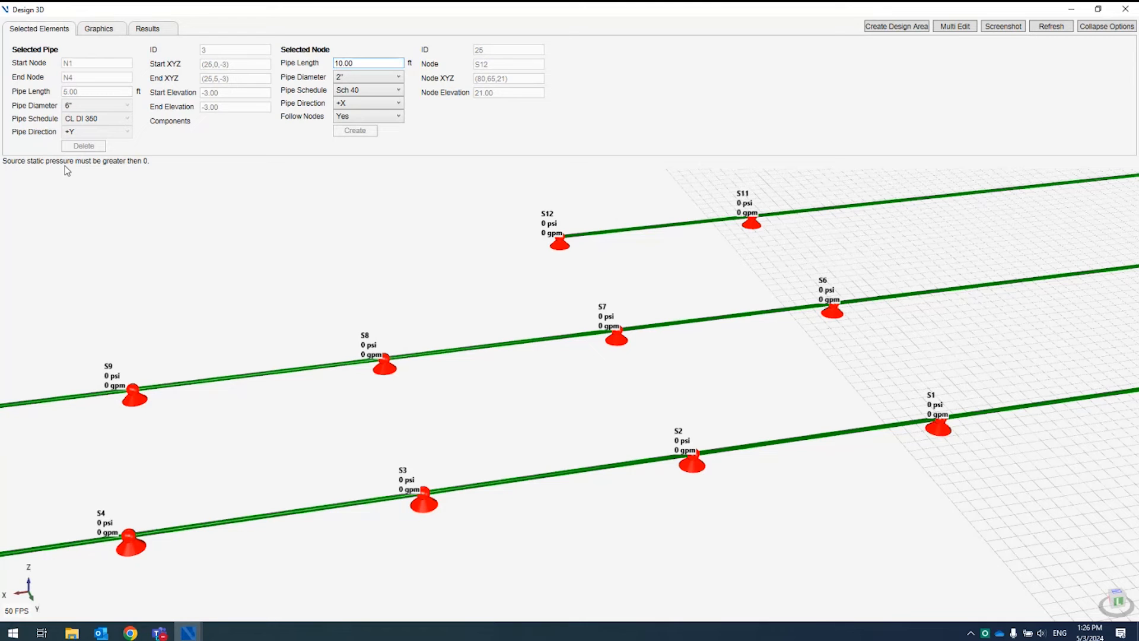
pyautogui.click(1128, 17)
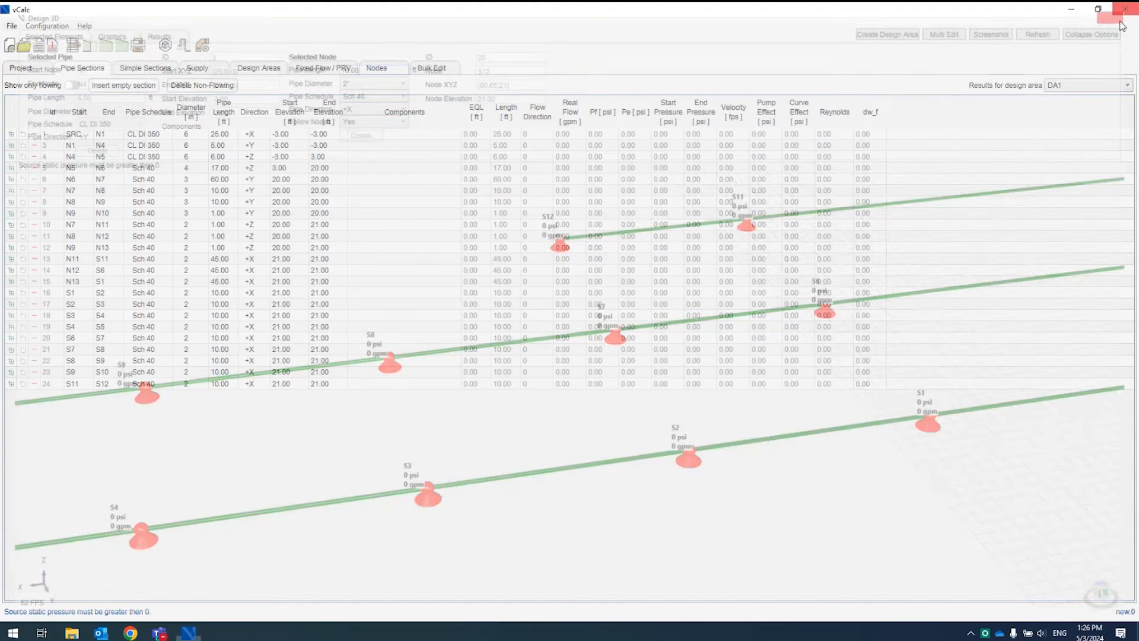
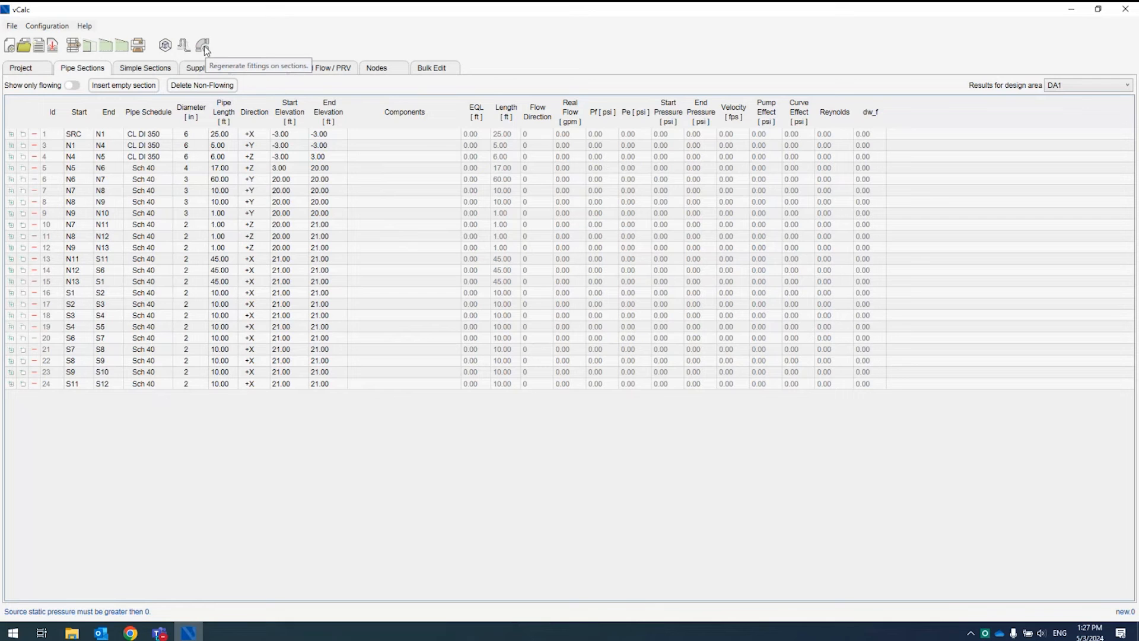
# Try to generate the NFPA fittings on the pipe sections
pyautogui.click(203, 48)
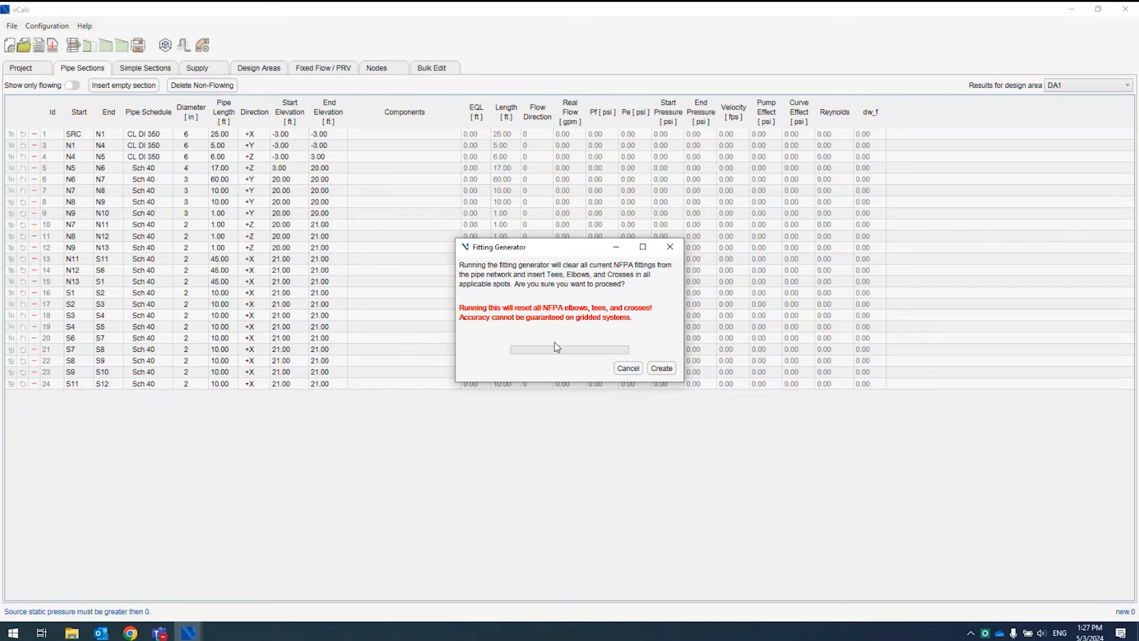
pyautogui.click(662, 368)
pyautogui.click(626, 370)
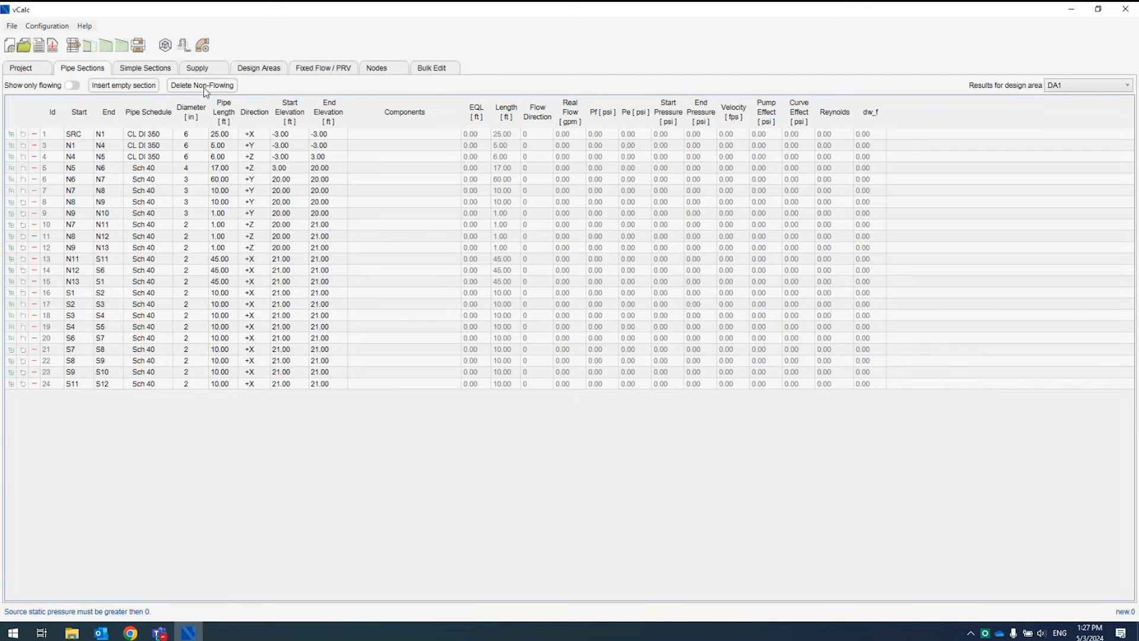
pyautogui.click(203, 46)
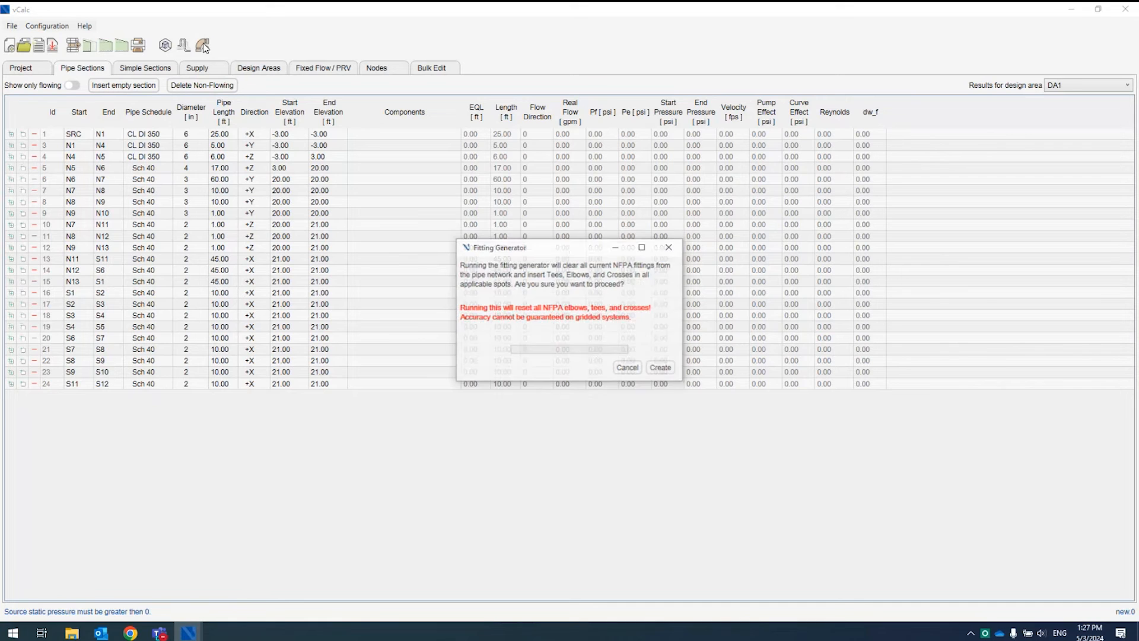
pyautogui.click(661, 369)
pyautogui.click(670, 246)
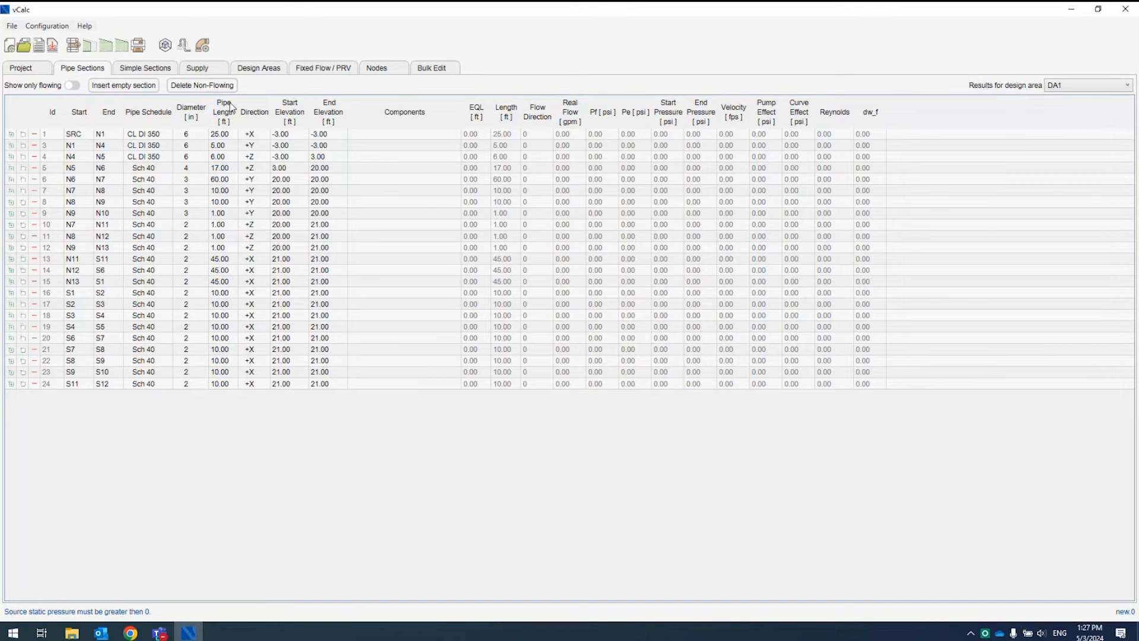
# Assign the water supply to node SRC with 60 psi static pressure, 50 psi residual pressure and 1,000 gpm residual flow
pyautogui.click(208, 70)
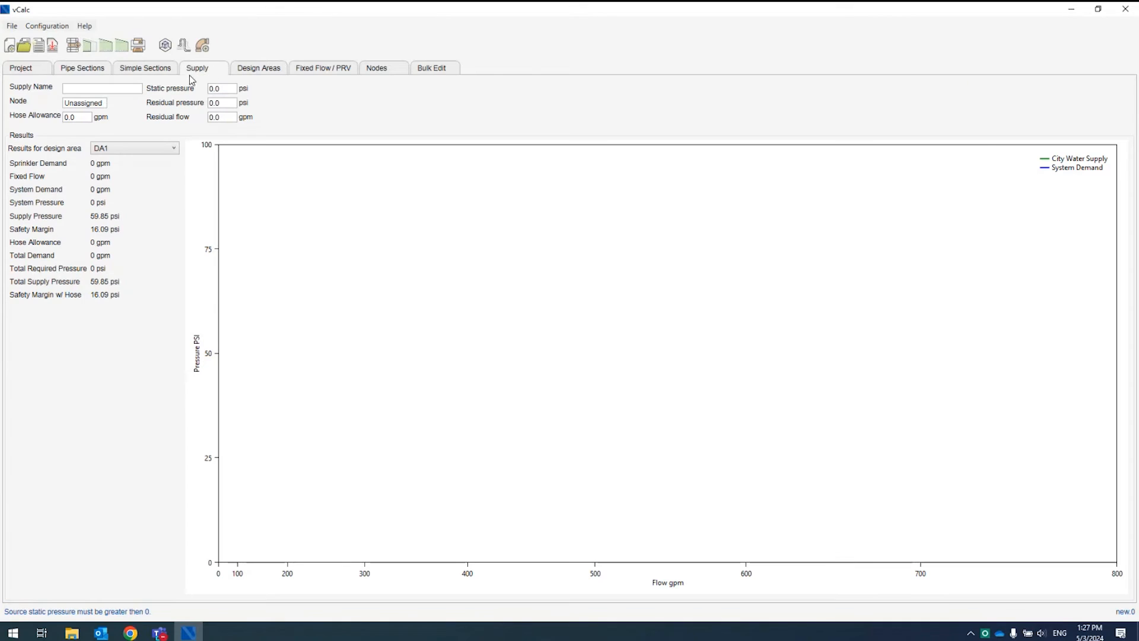
pyautogui.click(82, 102)
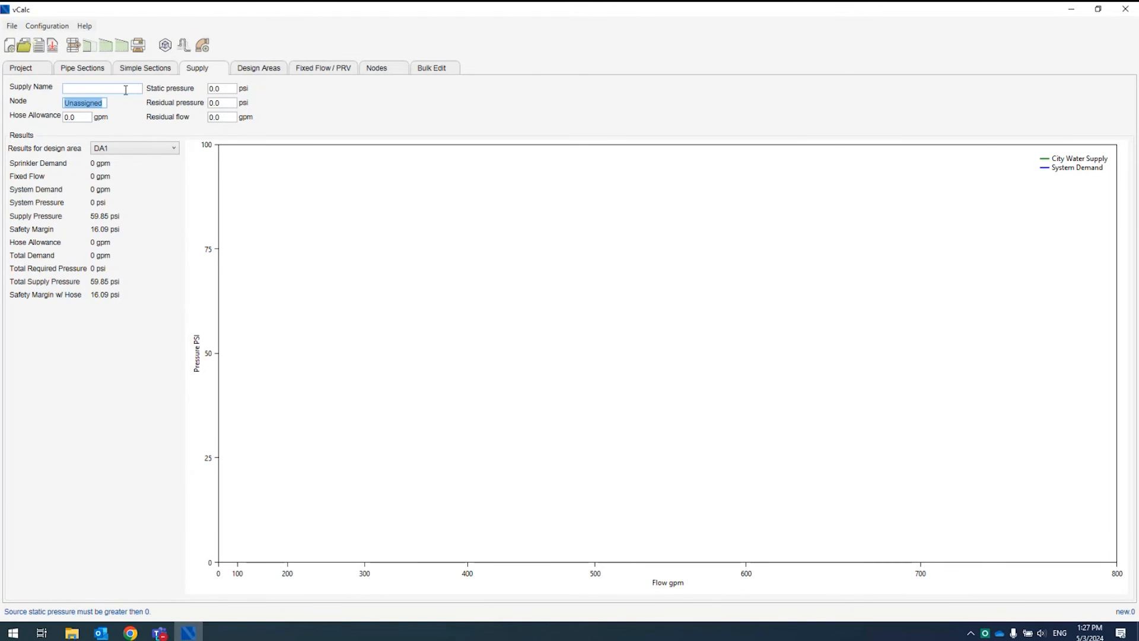
pyautogui.write('SRC')
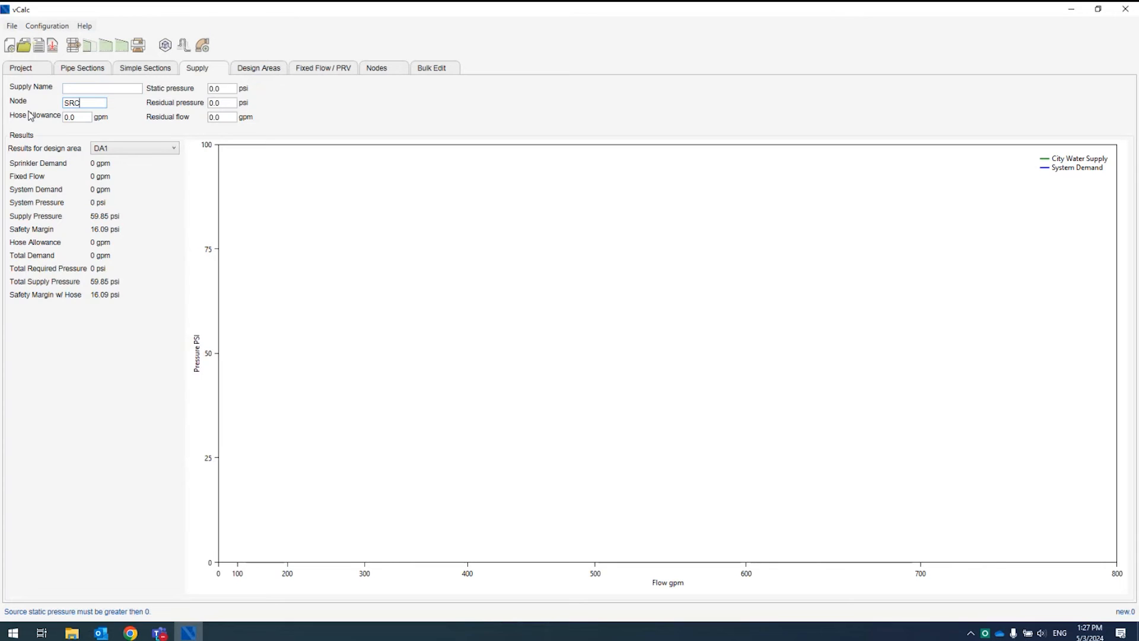
pyautogui.click(228, 88)
pyautogui.write('60')
pyautogui.press('Tab')
pyautogui.write('50')
pyautogui.press('Tab')
pyautogui.write('1,000')
pyautogui.hotkey('shift', 'Tab')
# Run the fitting generator to insert elbows, tees and crosses across the pipe network
pyautogui.click(82, 68)
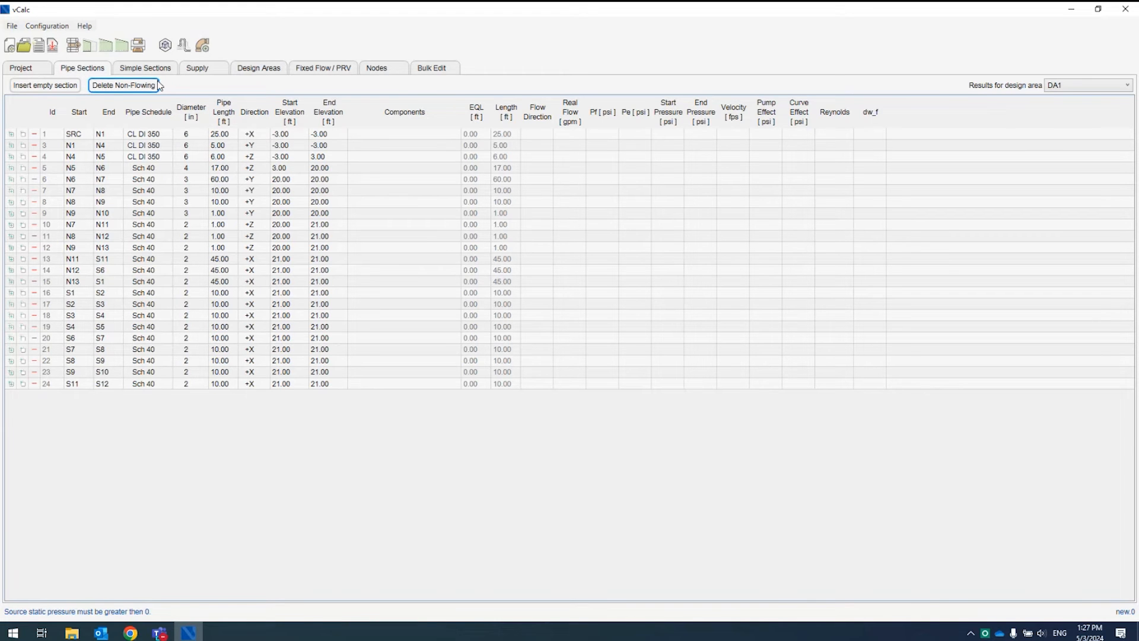
pyautogui.click(200, 47)
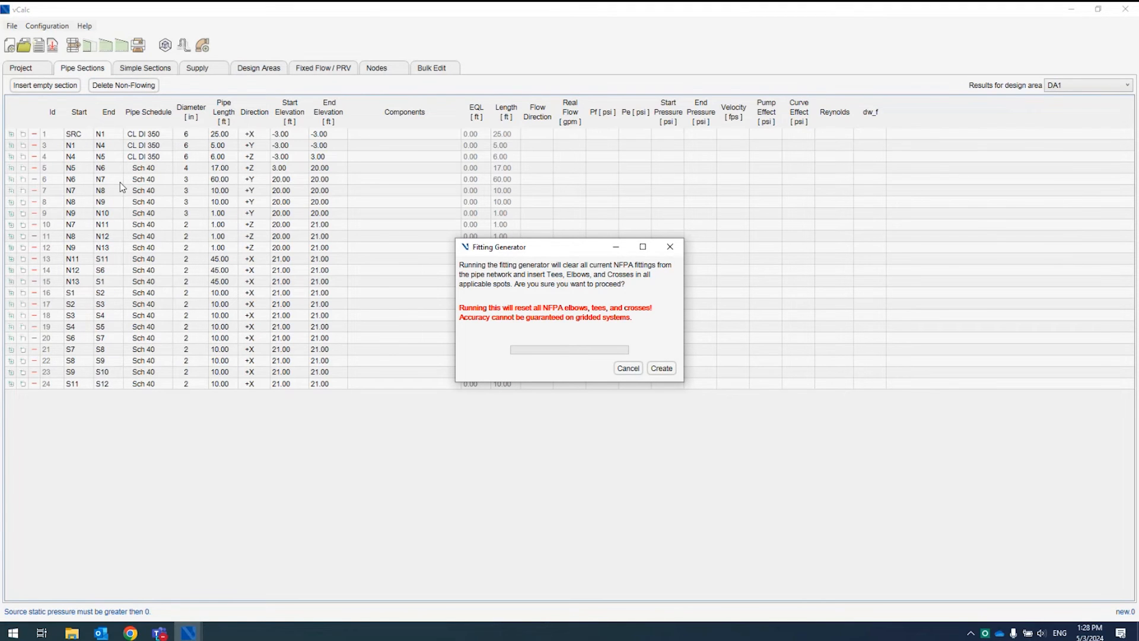
pyautogui.click(661, 368)
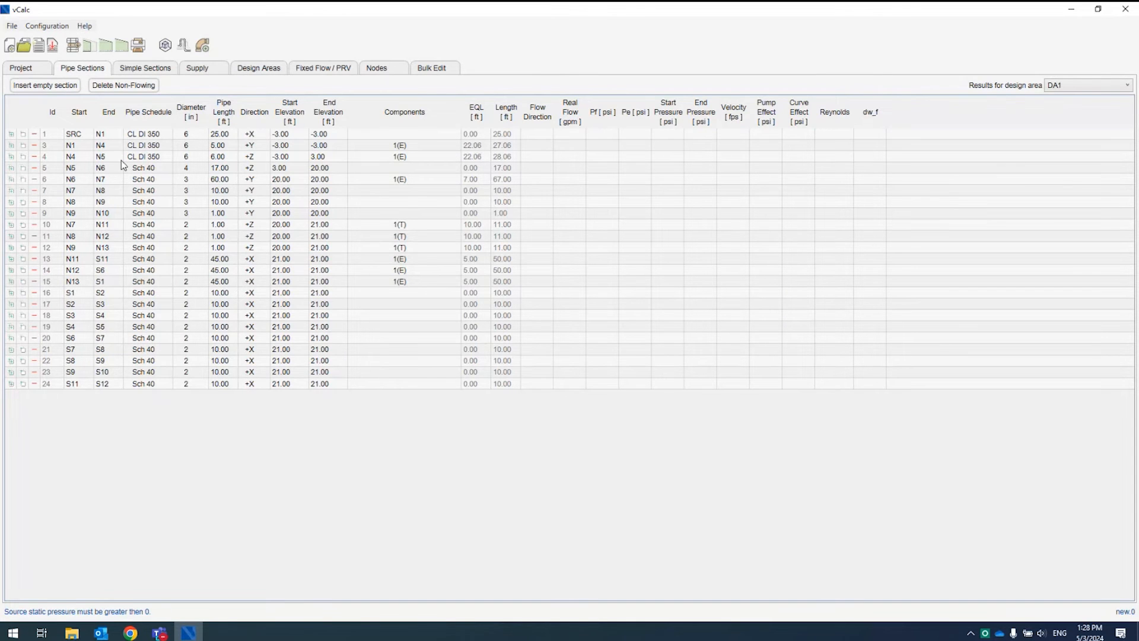
# Add three more elbows to the components of pipe section N6–N7, for four in total
pyautogui.click(390, 185)
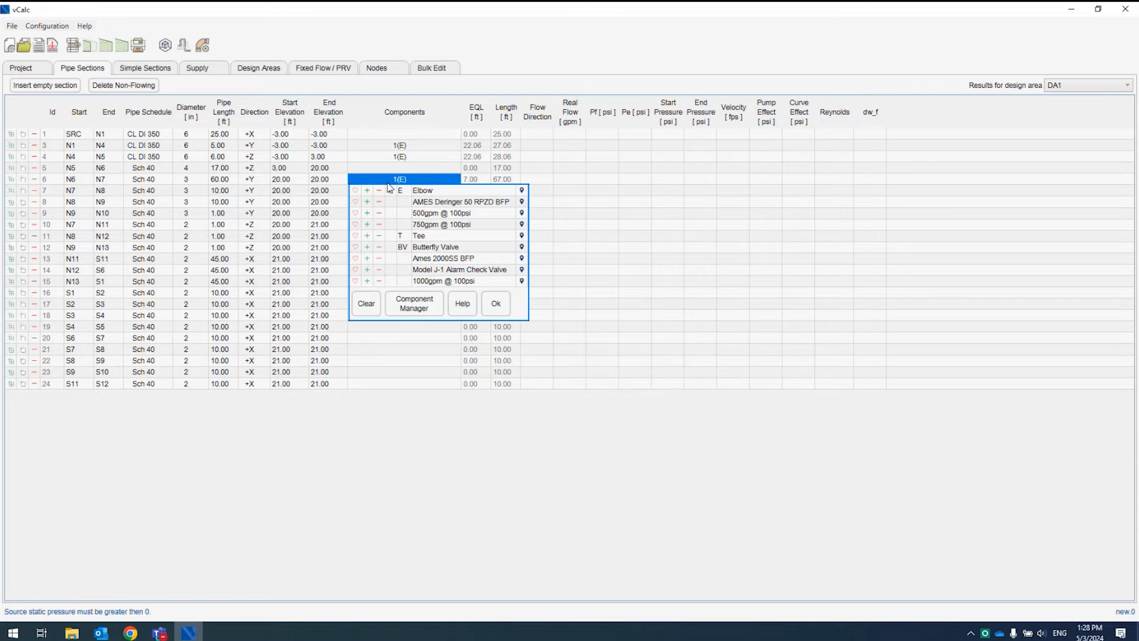
pyautogui.click(367, 191)
pyautogui.click(309, 202)
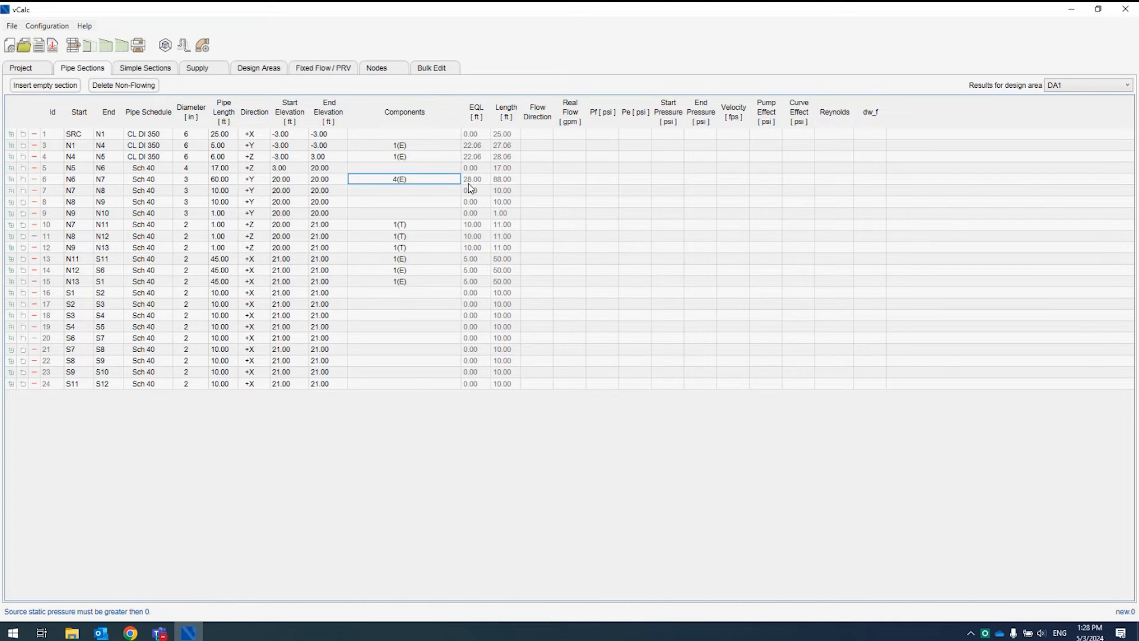
# Review the supply data, the sprinkler nodes in design area DA1 and the project configuration
pyautogui.click(202, 72)
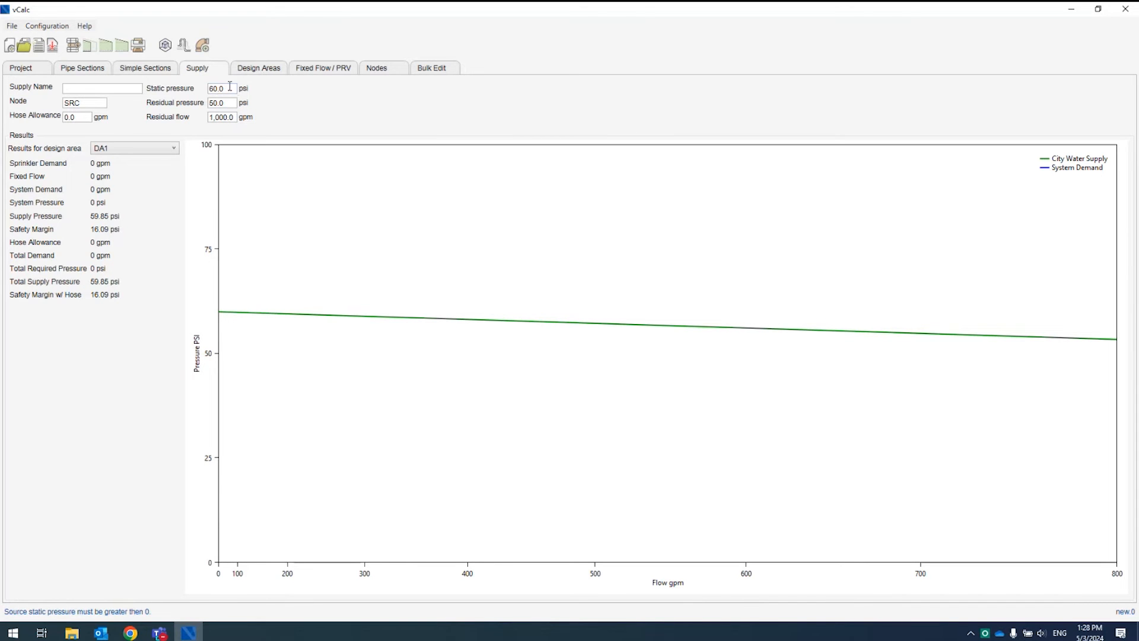
pyautogui.click(261, 75)
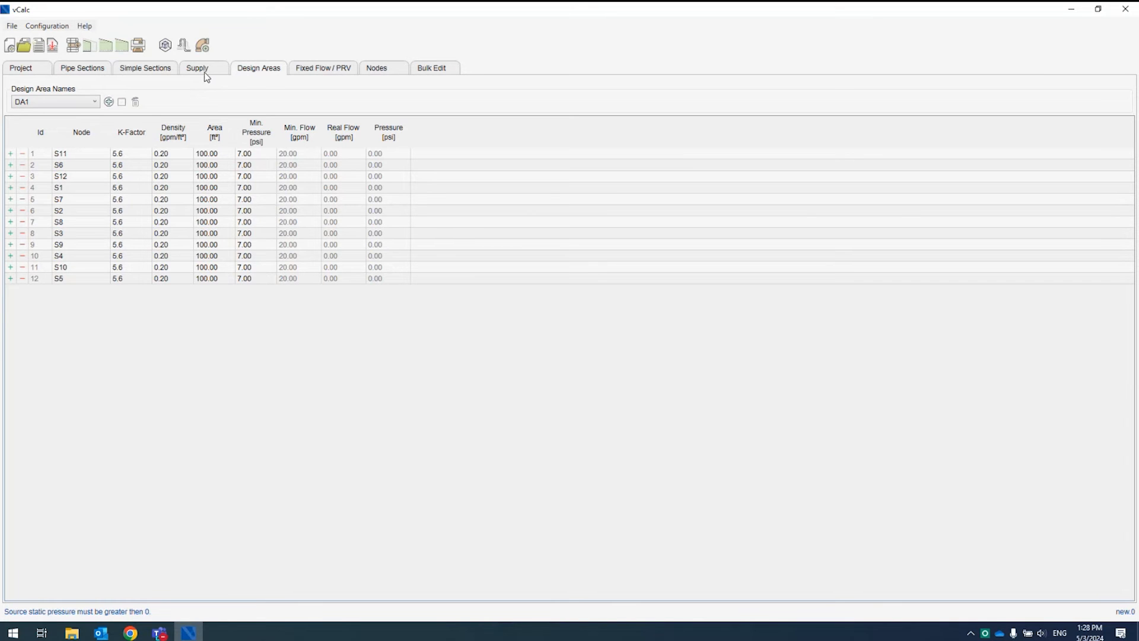
pyautogui.click(28, 71)
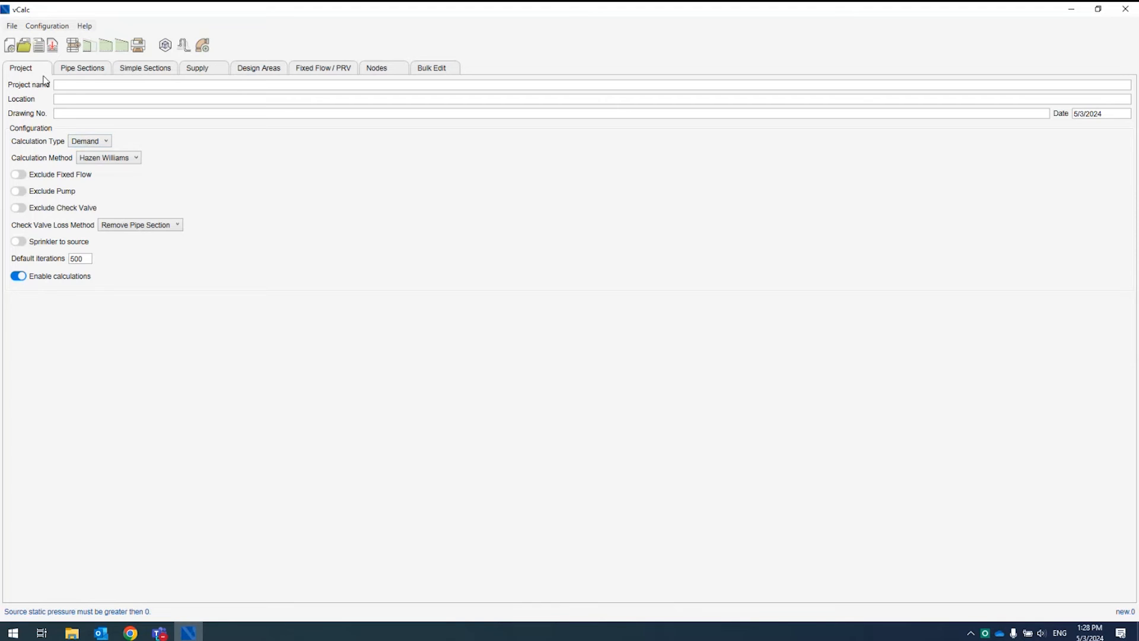
# Start a new project and show its empty pipe sections table
pyautogui.click(12, 53)
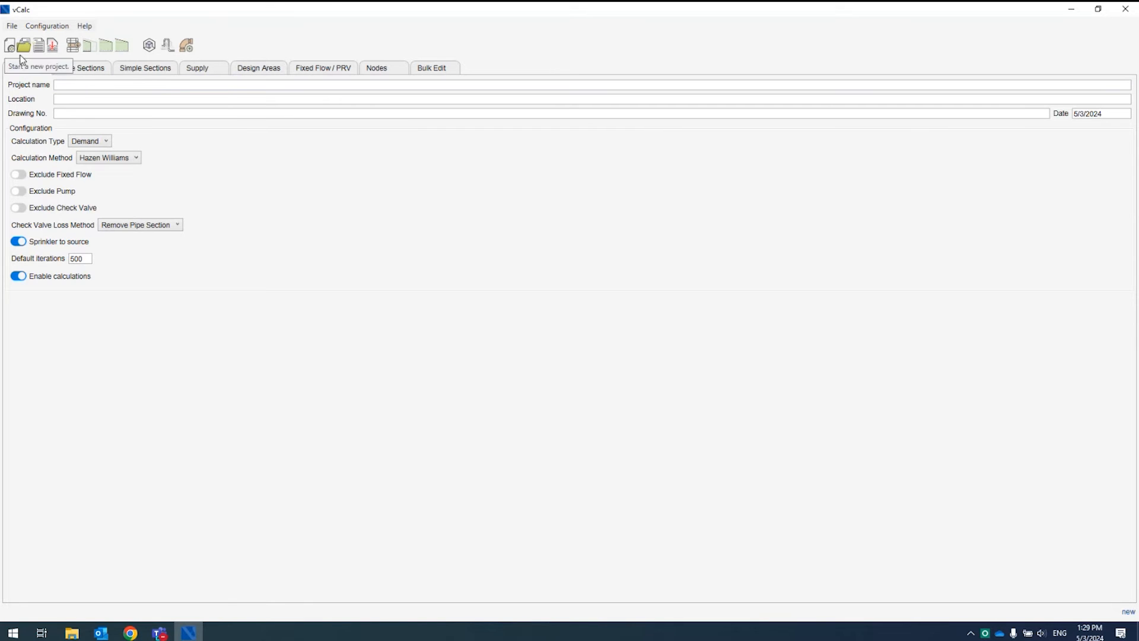
pyautogui.click(79, 73)
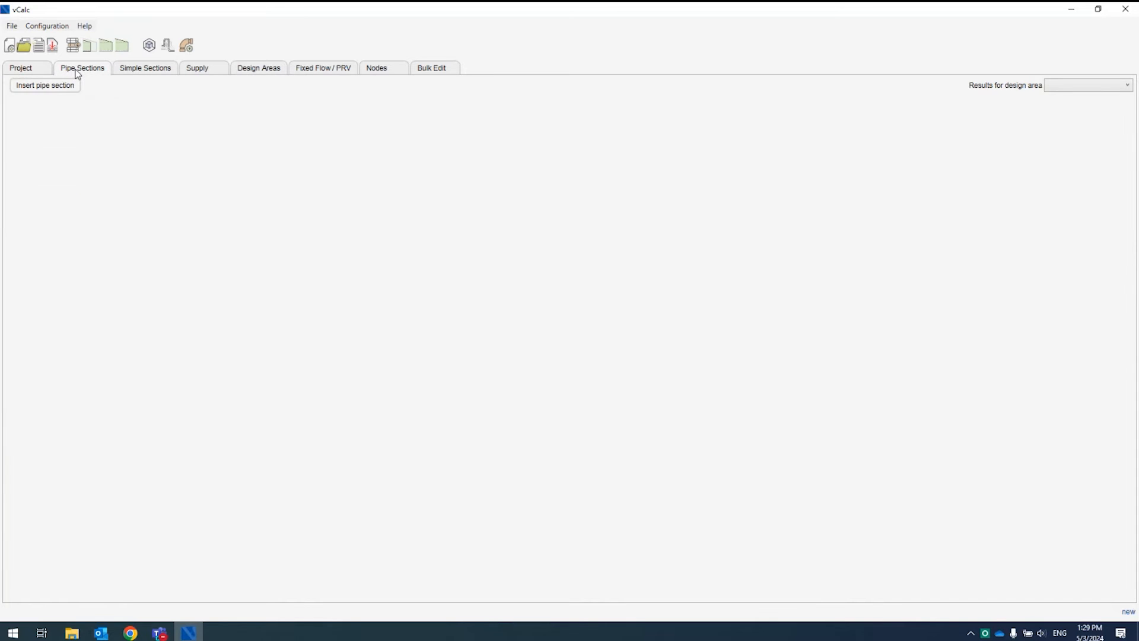
# Open the Pipe Generator and enlarge its window to full screen
pyautogui.click(168, 45)
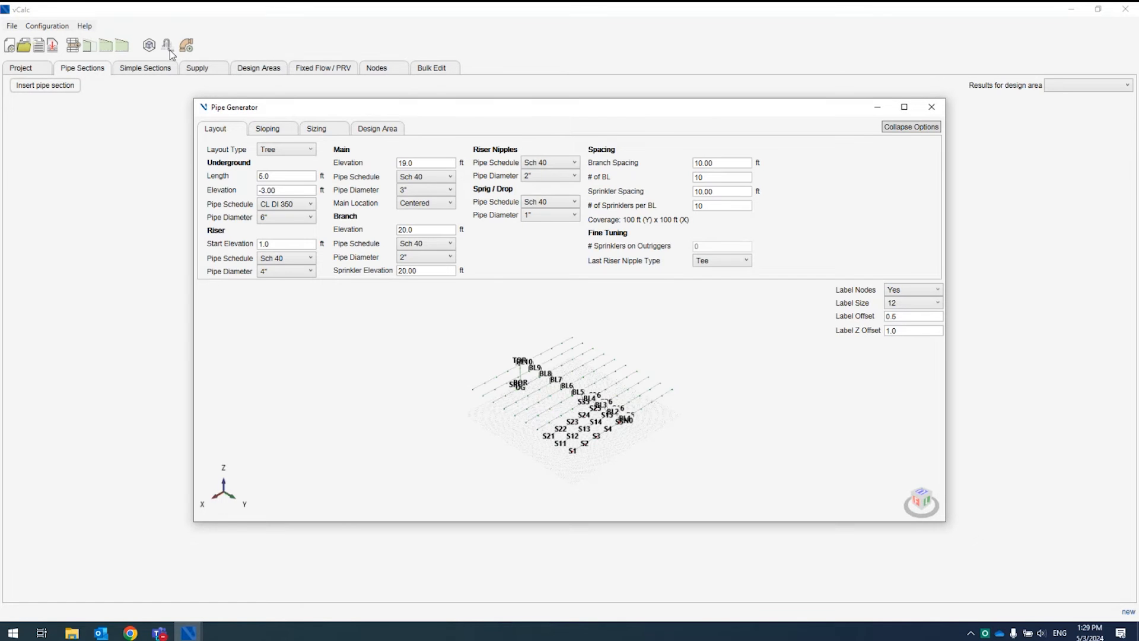
pyautogui.moveTo(254, 112); pyautogui.dragTo(231, 89)
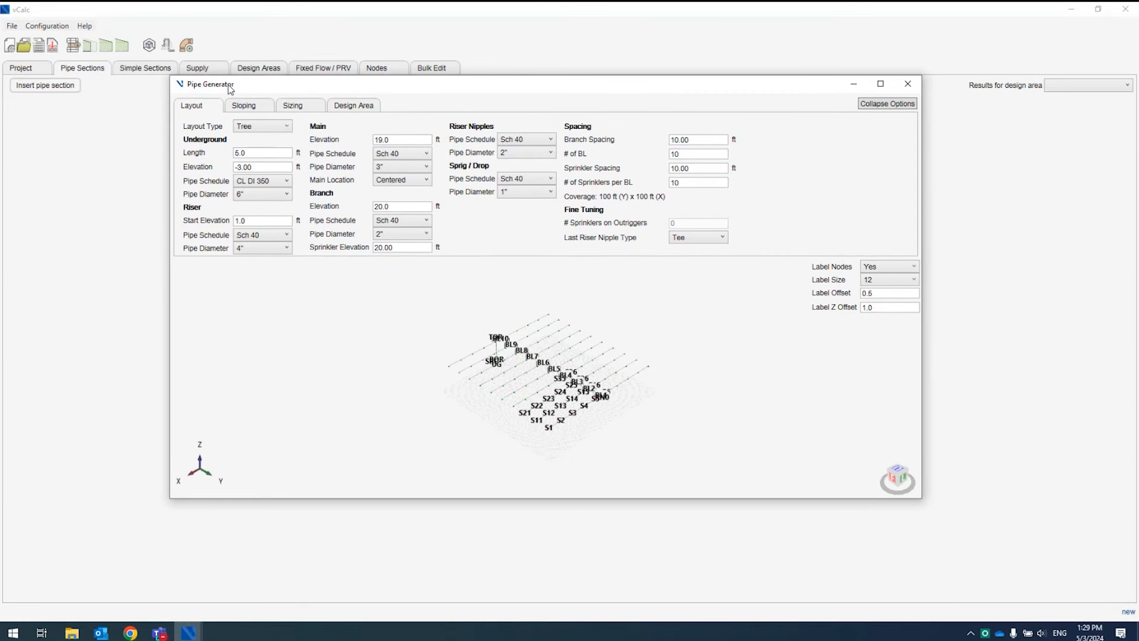
pyautogui.doubleClick(231, 89)
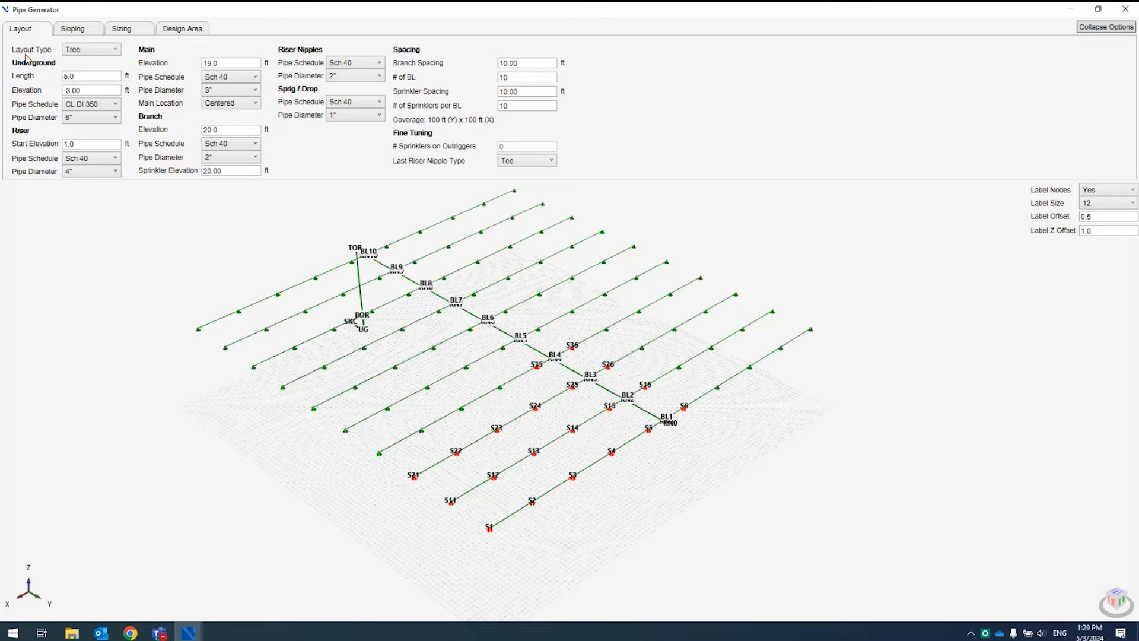
# Try the Grid and Loop layout types for the generated pipe network and return to the Tree layout
pyautogui.click(78, 51)
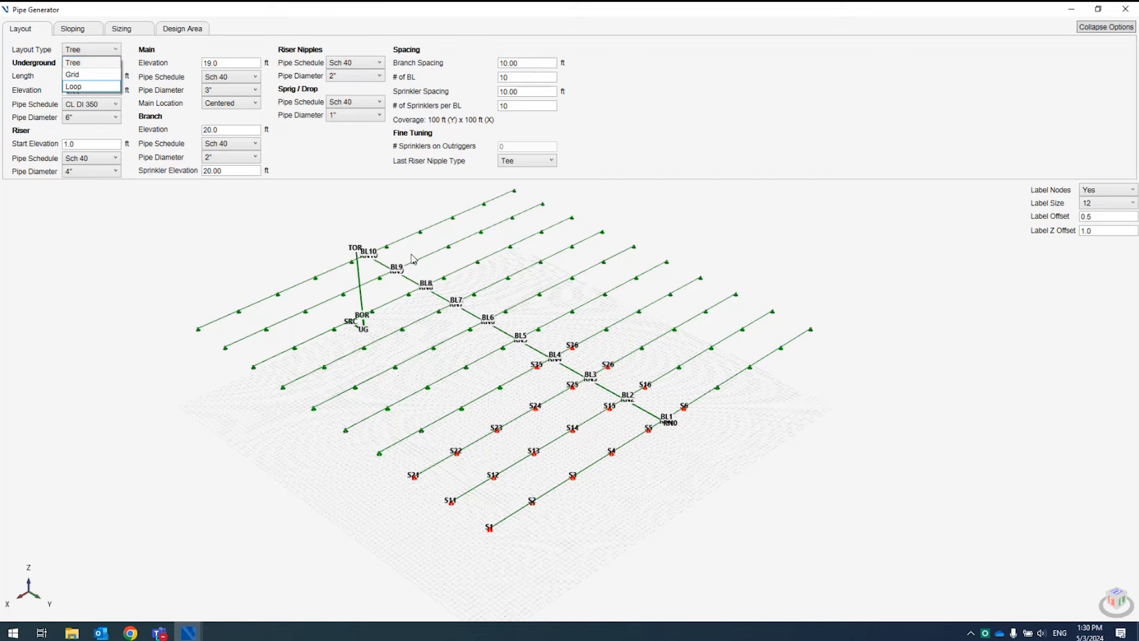
pyautogui.click(90, 75)
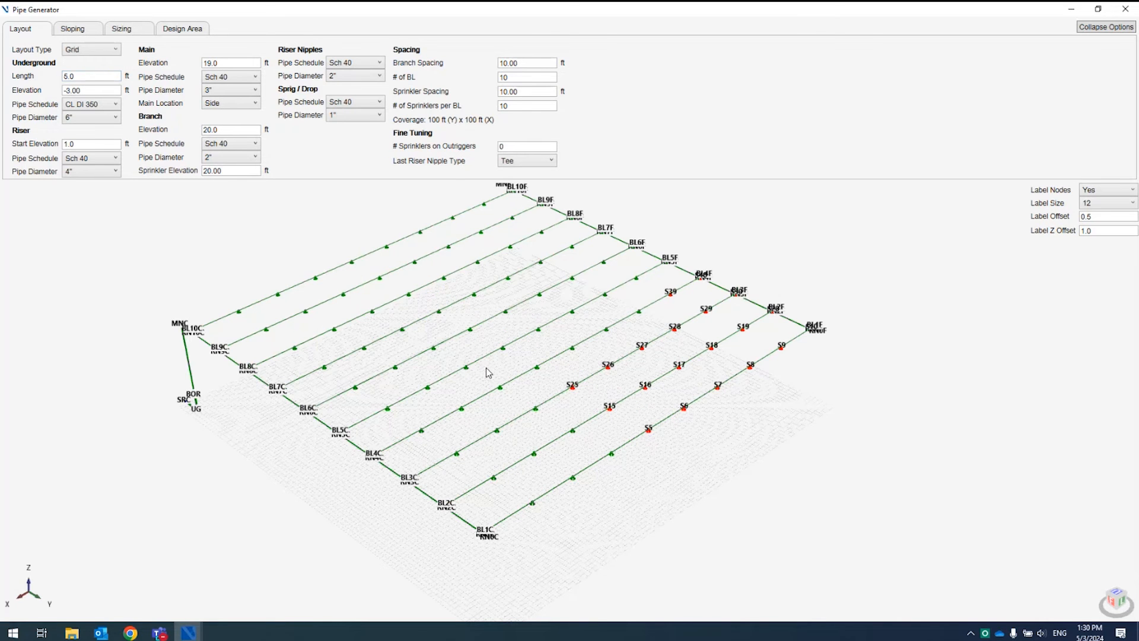
pyautogui.moveTo(452, 360)
pyautogui.mouseDown()
pyautogui.moveTo(437, 359)
pyautogui.moveTo(458, 358)
pyautogui.mouseUp()
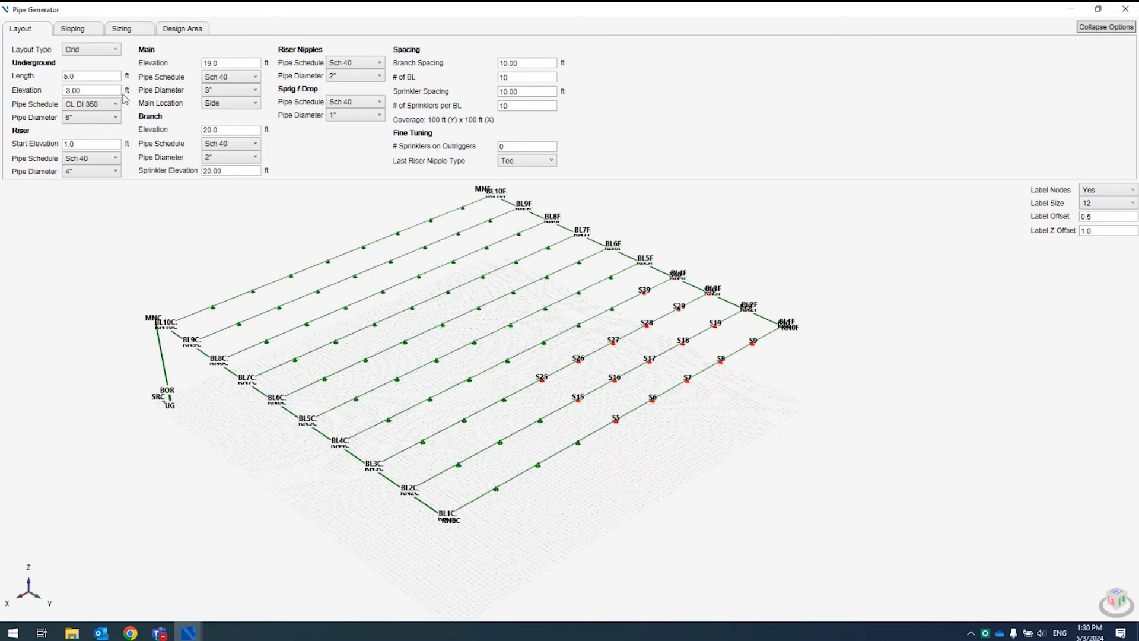
pyautogui.click(90, 50)
pyautogui.click(79, 87)
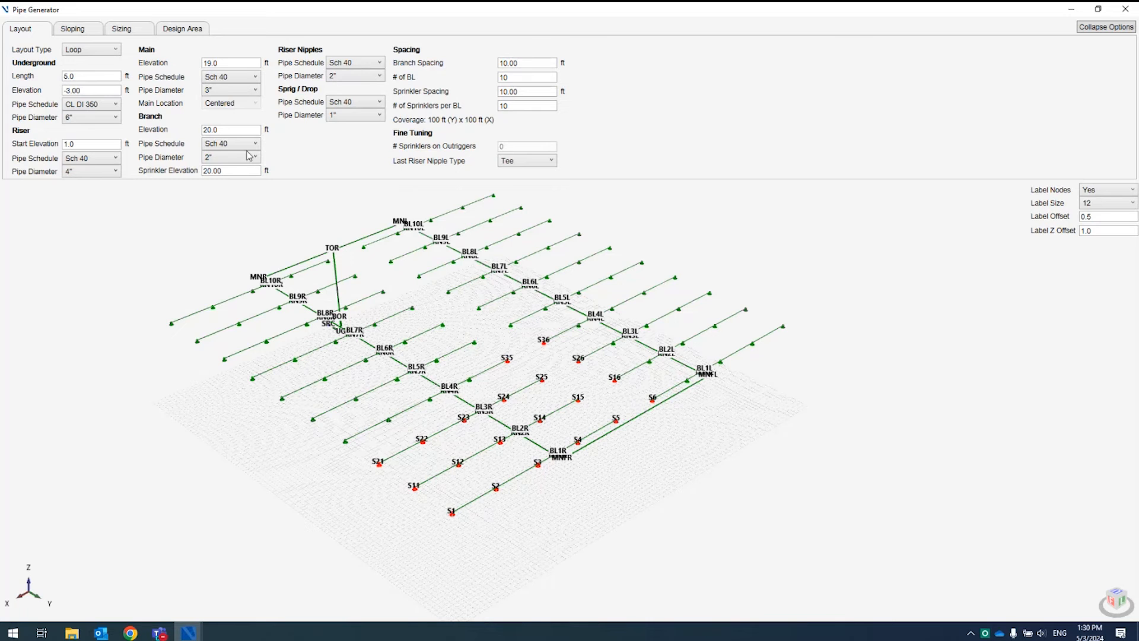
pyautogui.click(99, 51)
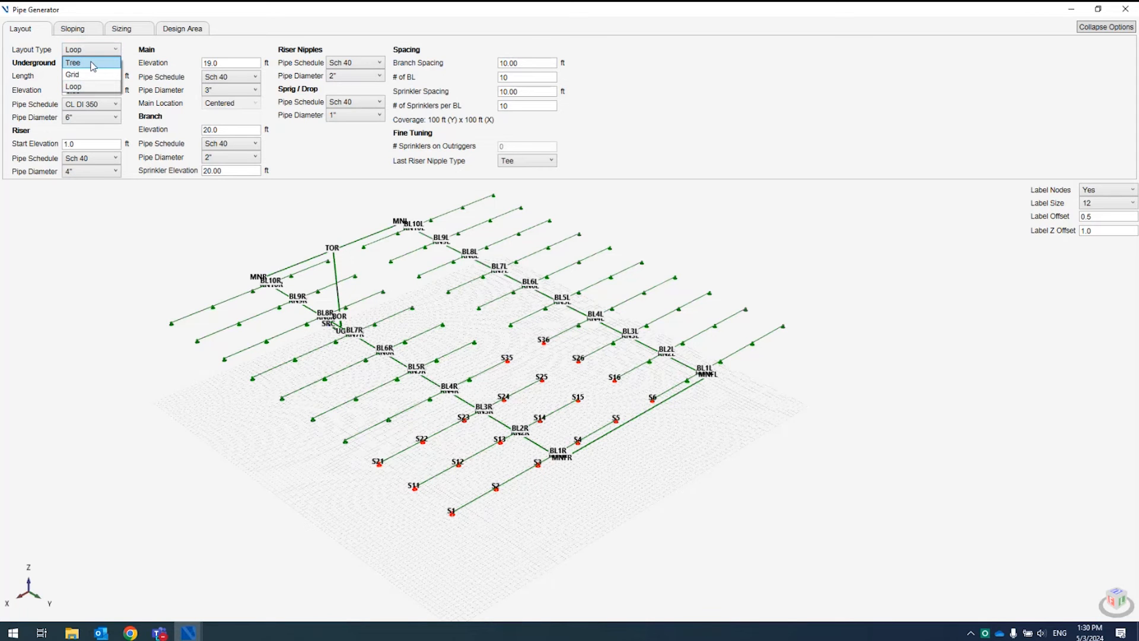
pyautogui.click(93, 65)
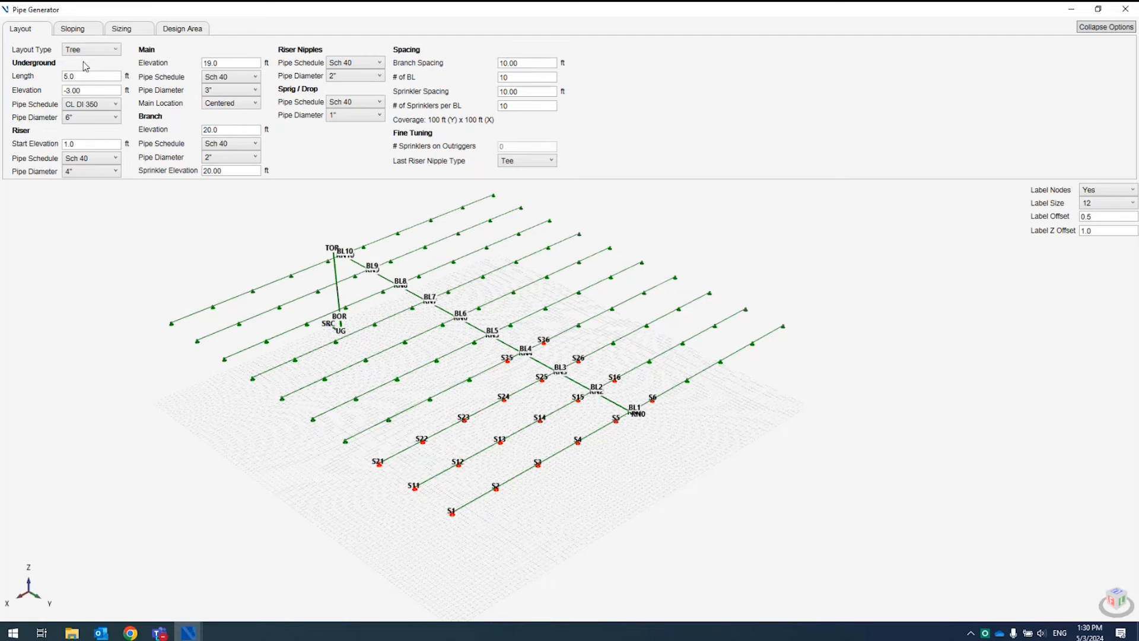
# Set the underground pipe length of the tree layout to 80 ft
pyautogui.moveTo(195, 235); pyautogui.dragTo(430, 336)
pyautogui.scroll(5, 372, 344)
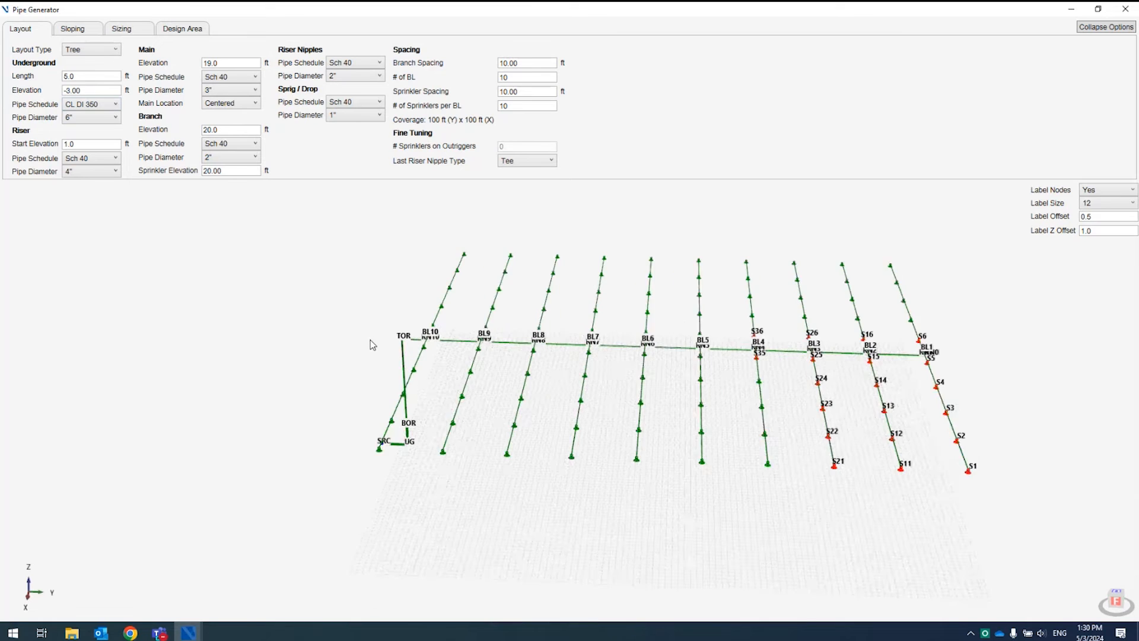
pyautogui.moveTo(366, 385)
pyautogui.mouseDown()
pyautogui.moveTo(389, 374)
pyautogui.moveTo(371, 389)
pyautogui.mouseUp()
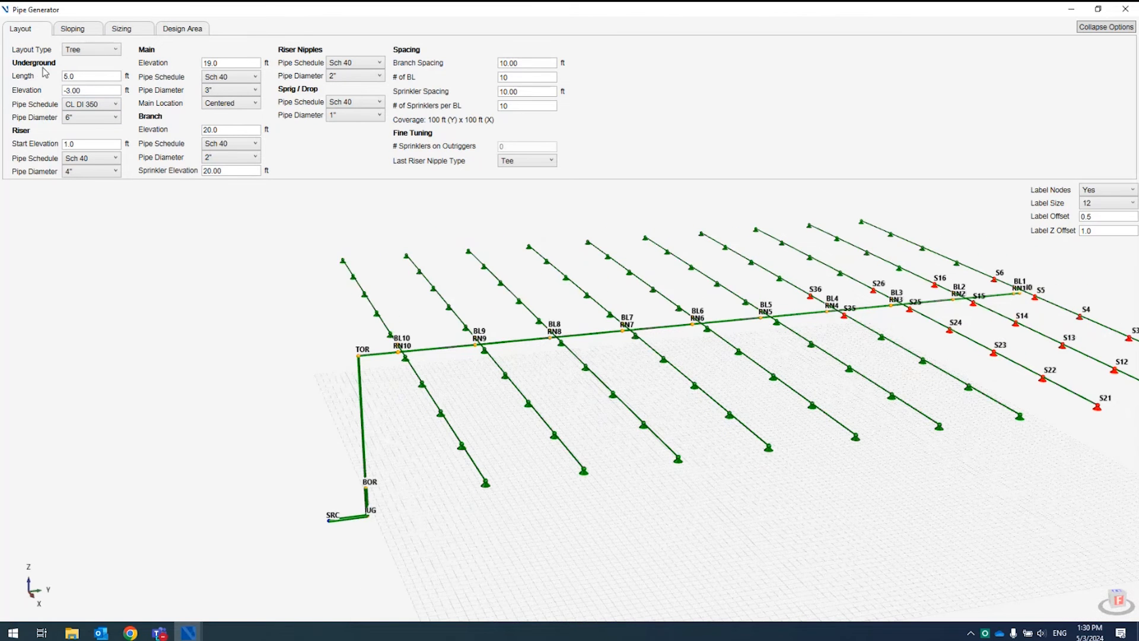
pyautogui.scroll(8, 465, 475)
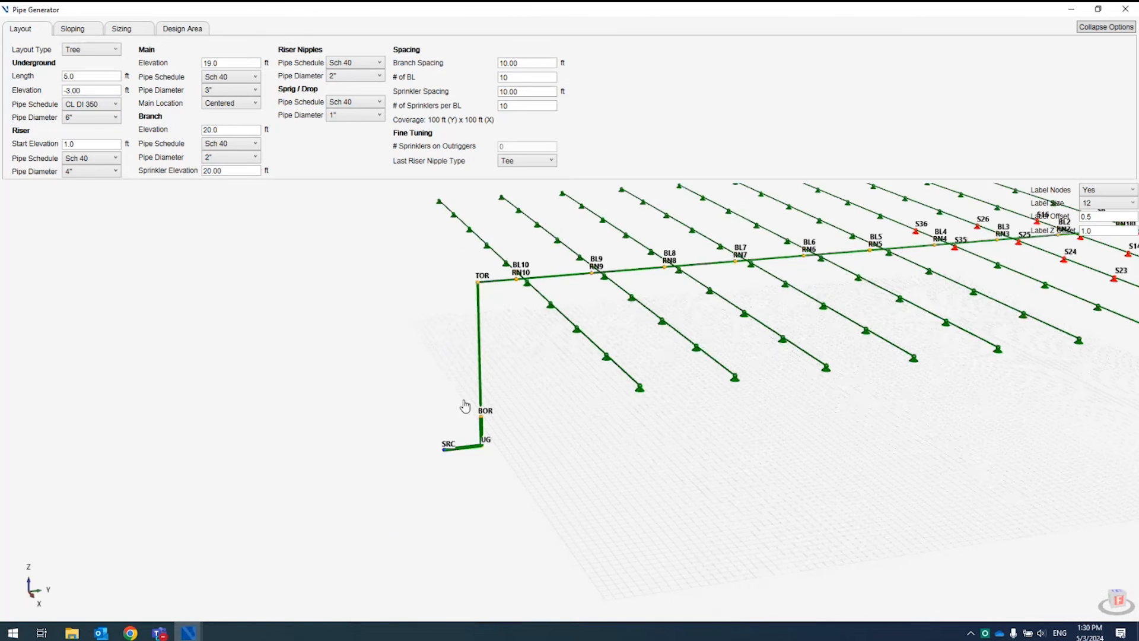
pyautogui.scroll(3, 465, 458)
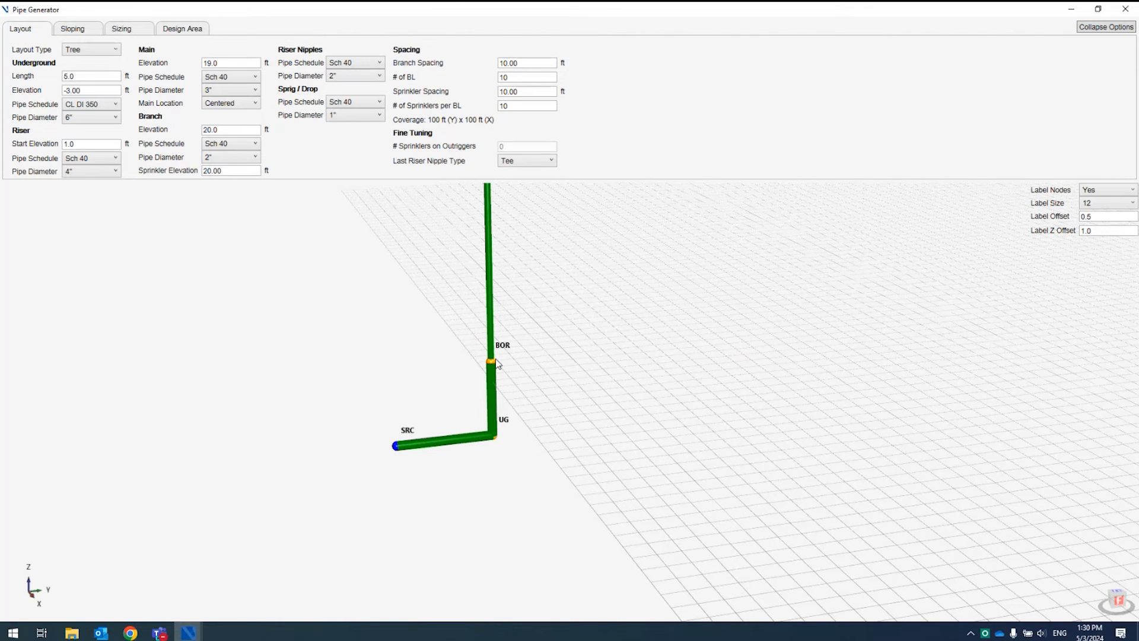
pyautogui.scroll(-5, 492, 360)
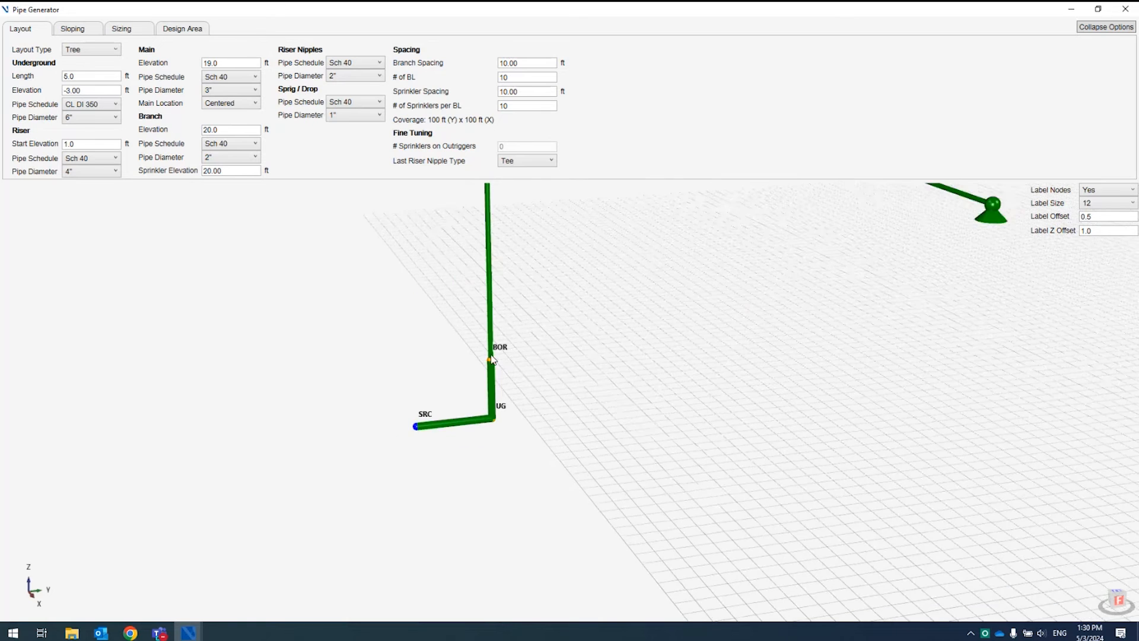
pyautogui.click(86, 75)
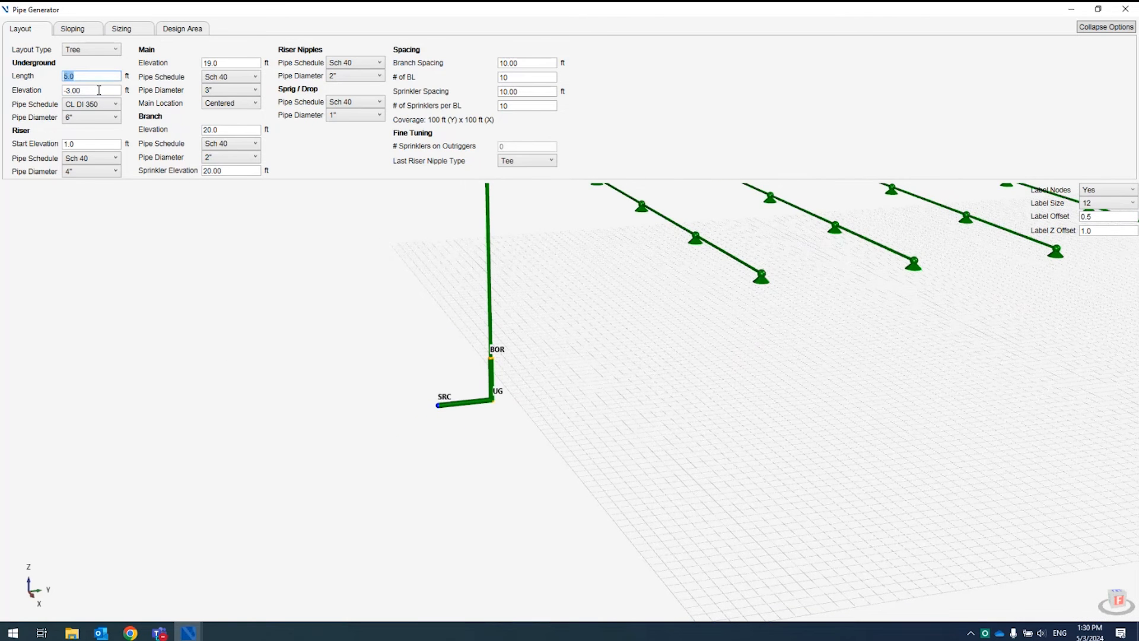
pyautogui.write('80')
pyautogui.press('Return')
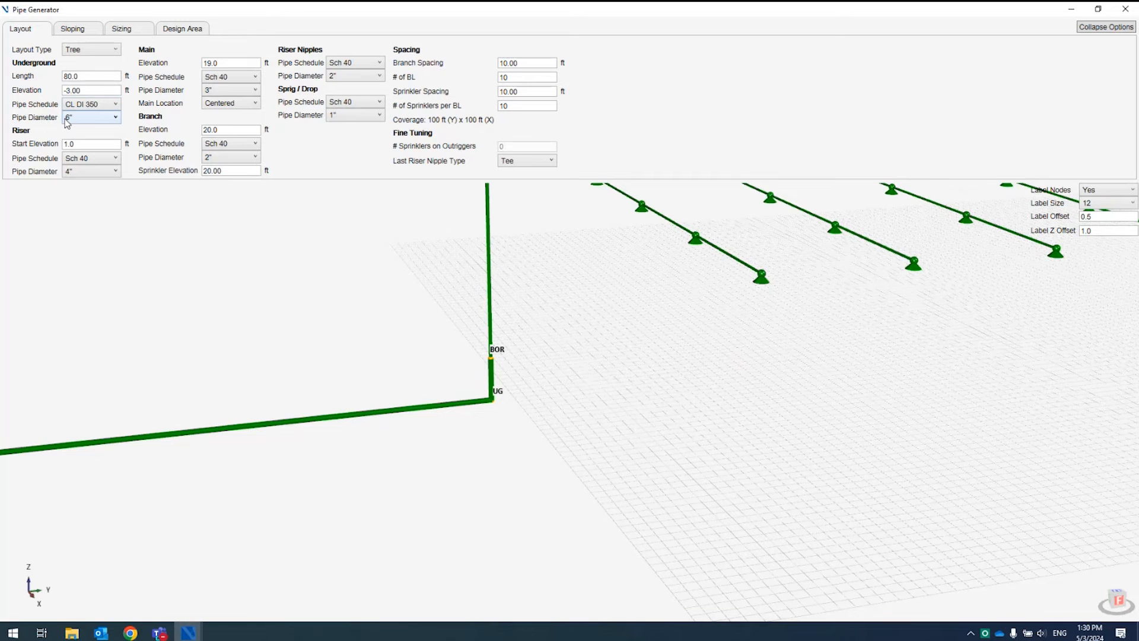
# Set the riser's start elevation to 3.0 ft and inspect the riser and its connection to the main
pyautogui.moveTo(235, 215); pyautogui.dragTo(232, 235)
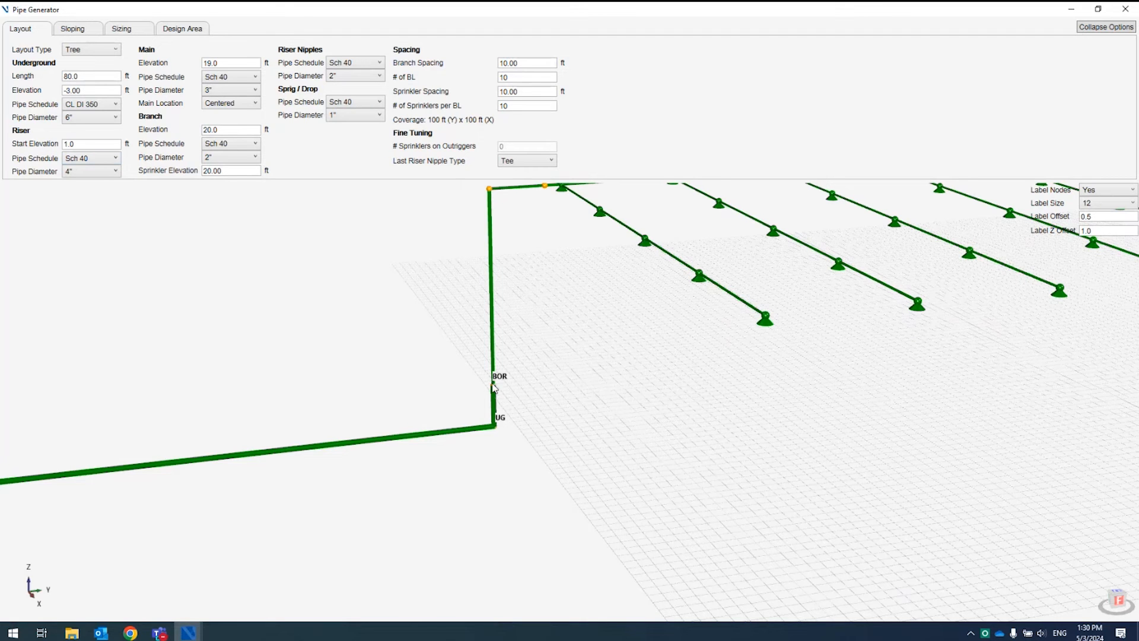
pyautogui.moveTo(89, 145); pyautogui.dragTo(30, 149)
pyautogui.write('3.0')
pyautogui.press('Tab')
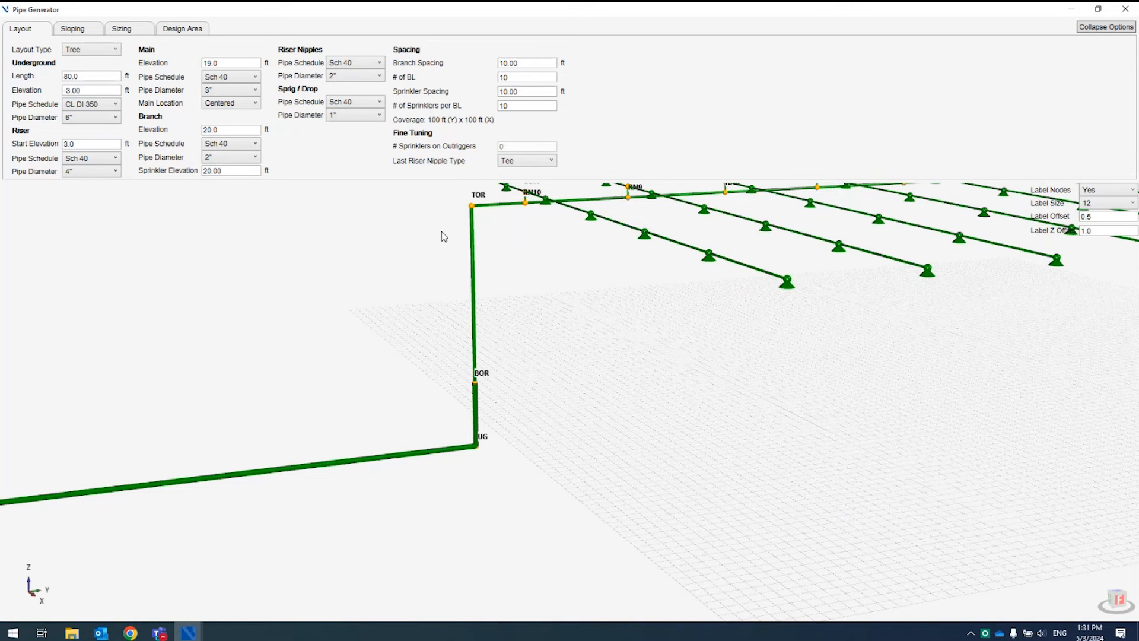
pyautogui.moveTo(441, 231); pyautogui.dragTo(385, 390)
pyautogui.moveTo(470, 367); pyautogui.dragTo(427, 372)
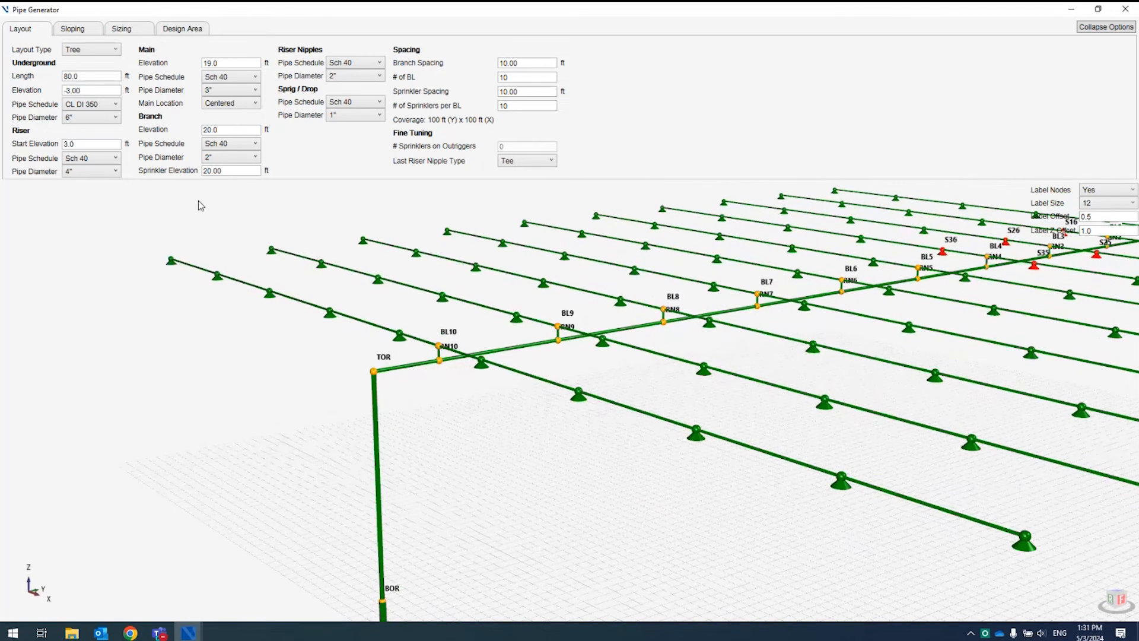
# Set the main elevation to 20.0 ft so it matches the branch elevation
pyautogui.scroll(5, 436, 376)
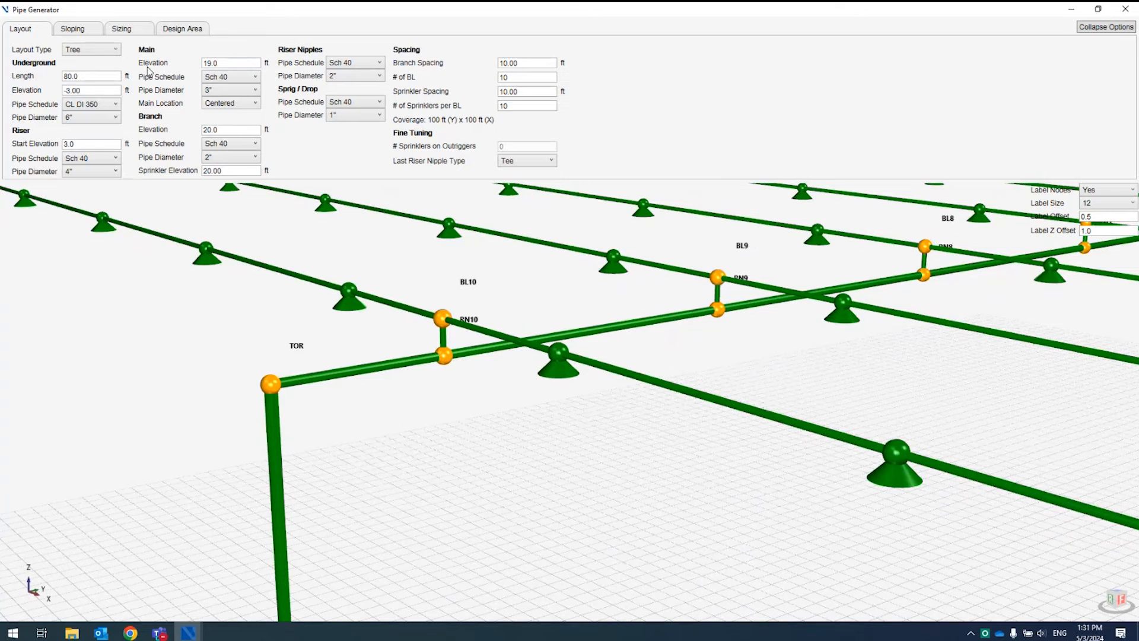
pyautogui.doubleClick(226, 64)
pyautogui.doubleClick(223, 129)
pyautogui.doubleClick(228, 63)
pyautogui.write('20.0')
pyautogui.click(231, 131)
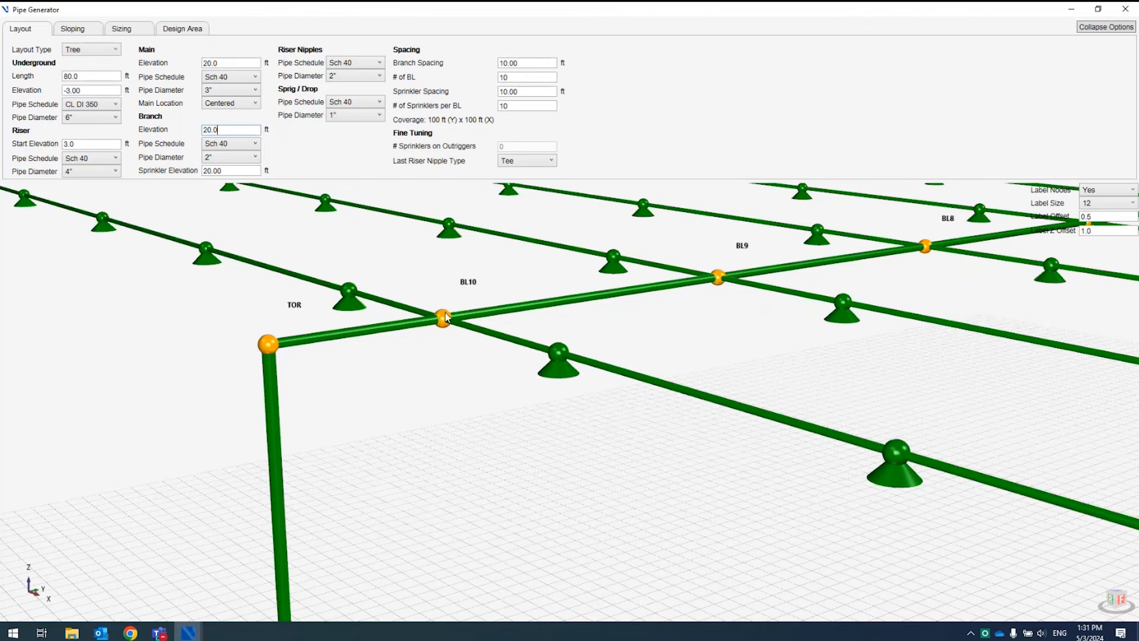
pyautogui.moveTo(445, 323); pyautogui.dragTo(451, 336)
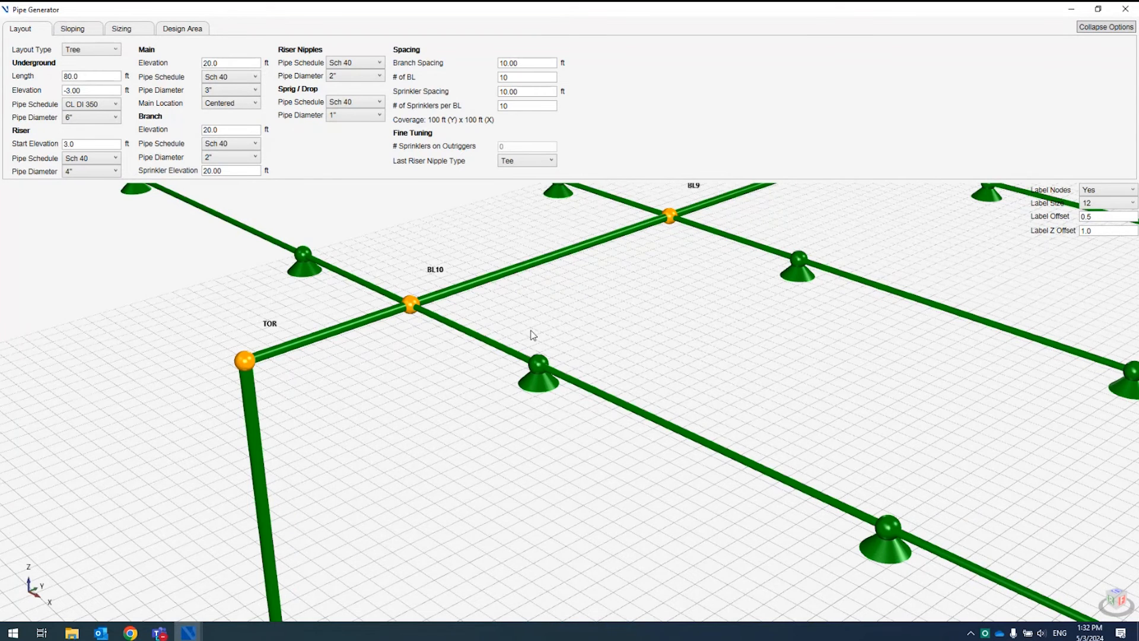
# Set the sprinkler elevation to 19 ft, below the branch lines, and inspect the drops at the sprinklers
pyautogui.click(228, 170)
pyautogui.write('19')
pyautogui.press('Return')
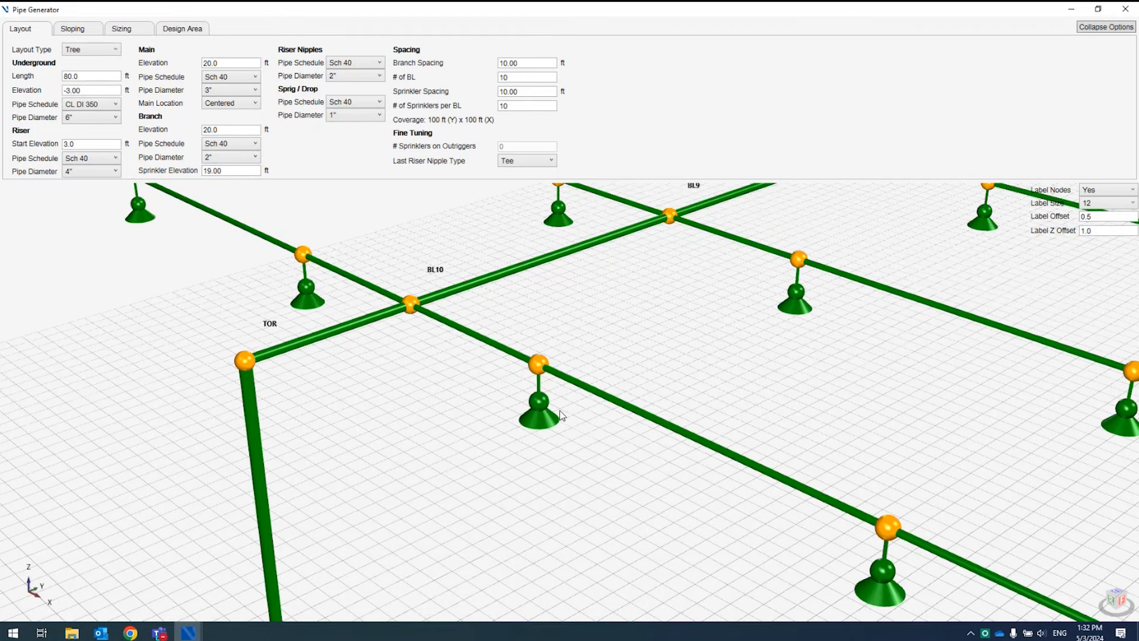
pyautogui.scroll(1, 560, 416)
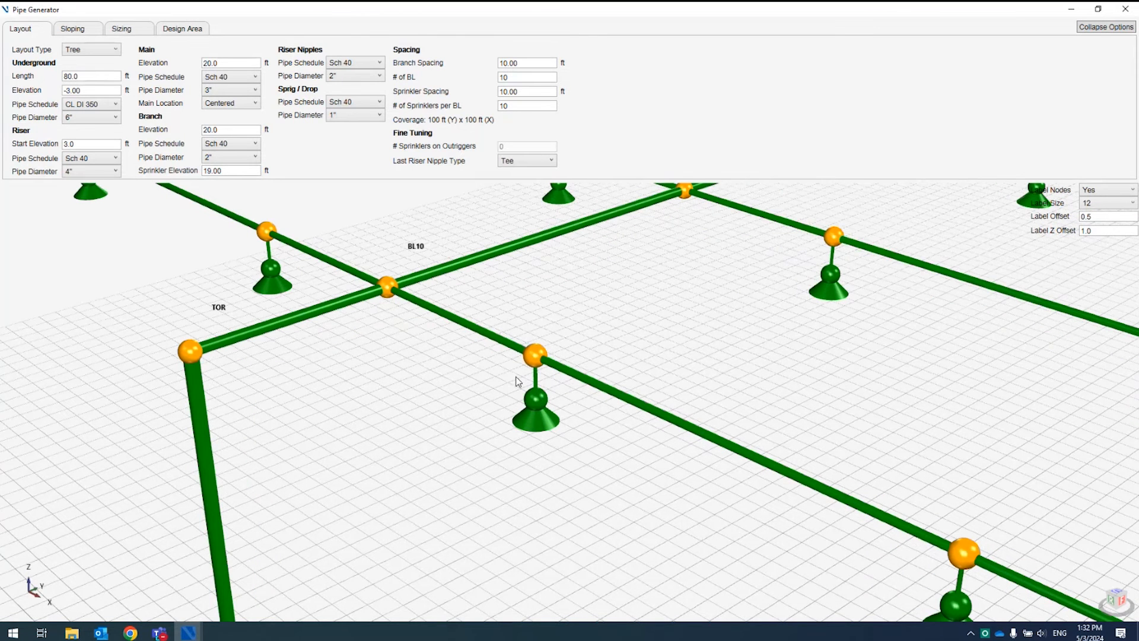
pyautogui.scroll(-1, 522, 386)
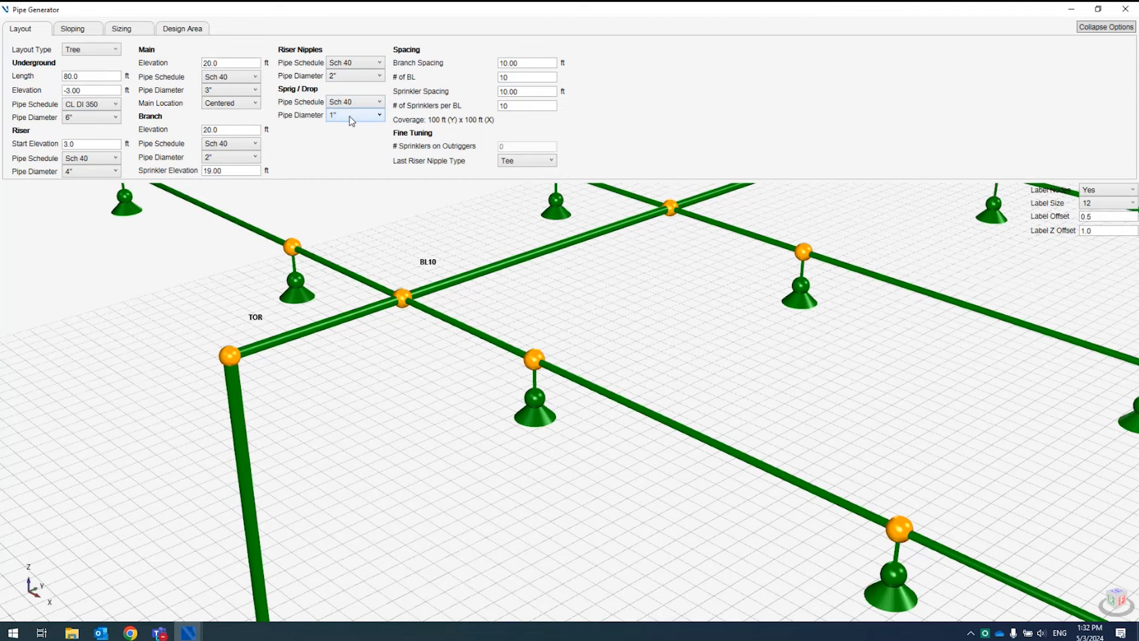
# Return the sprinkler elevation to 20 ft and the main elevation to 19 ft
pyautogui.moveTo(249, 173); pyautogui.dragTo(200, 156)
pyautogui.press('Return')
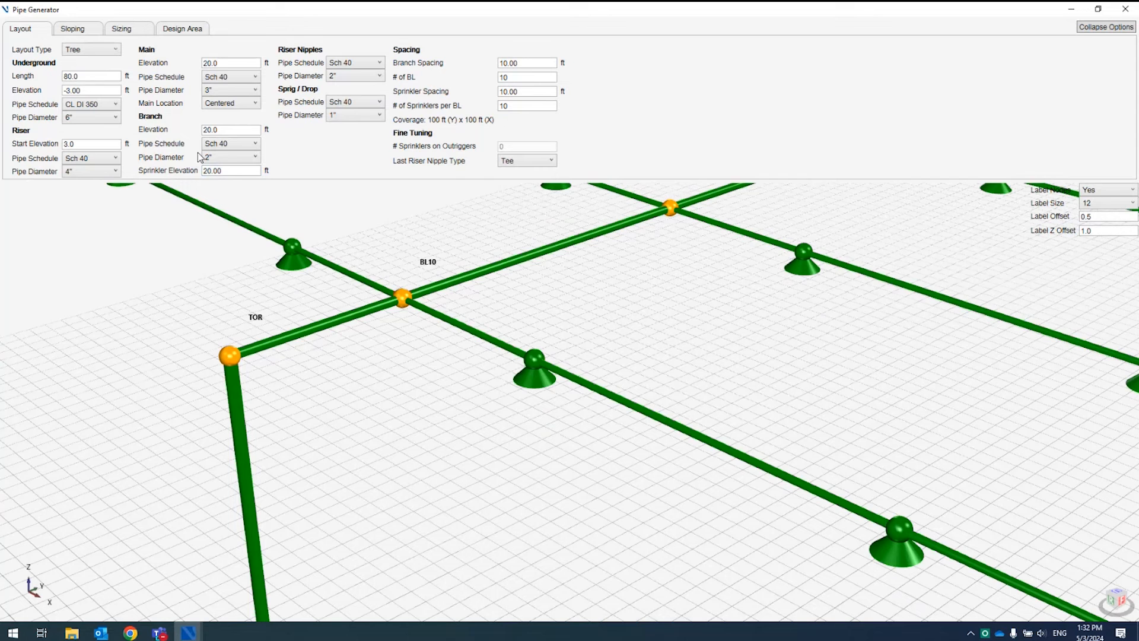
pyautogui.moveTo(233, 63); pyautogui.dragTo(165, 68)
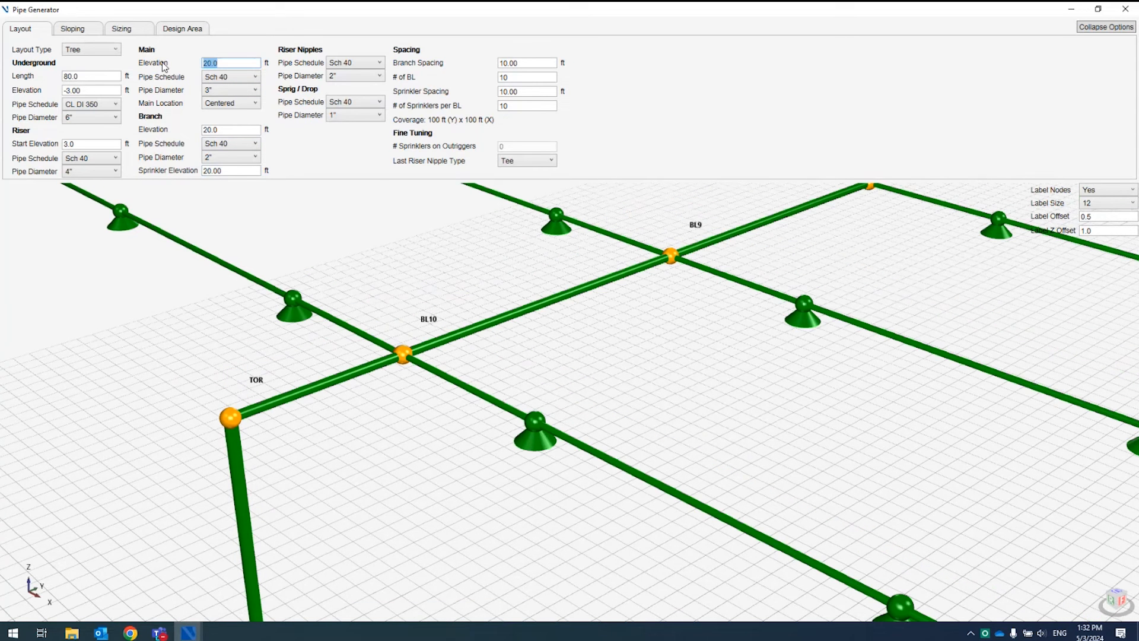
pyautogui.write('19')
pyautogui.press('Return')
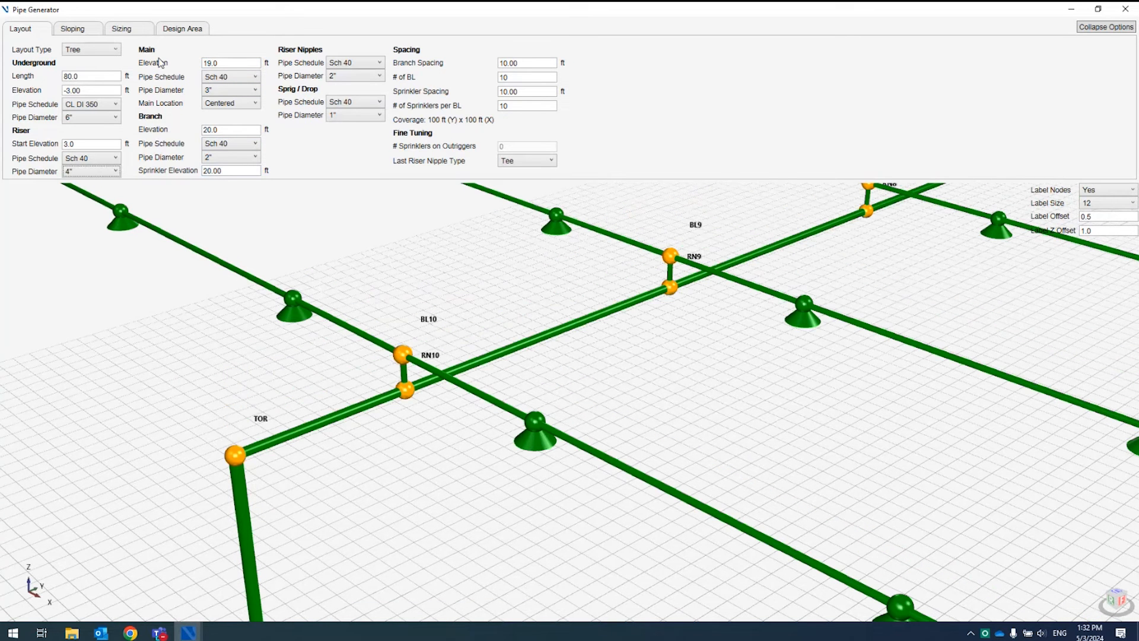
# Change the main location to Side so the branch lines are fed from one end
pyautogui.scroll(-5, 288, 221)
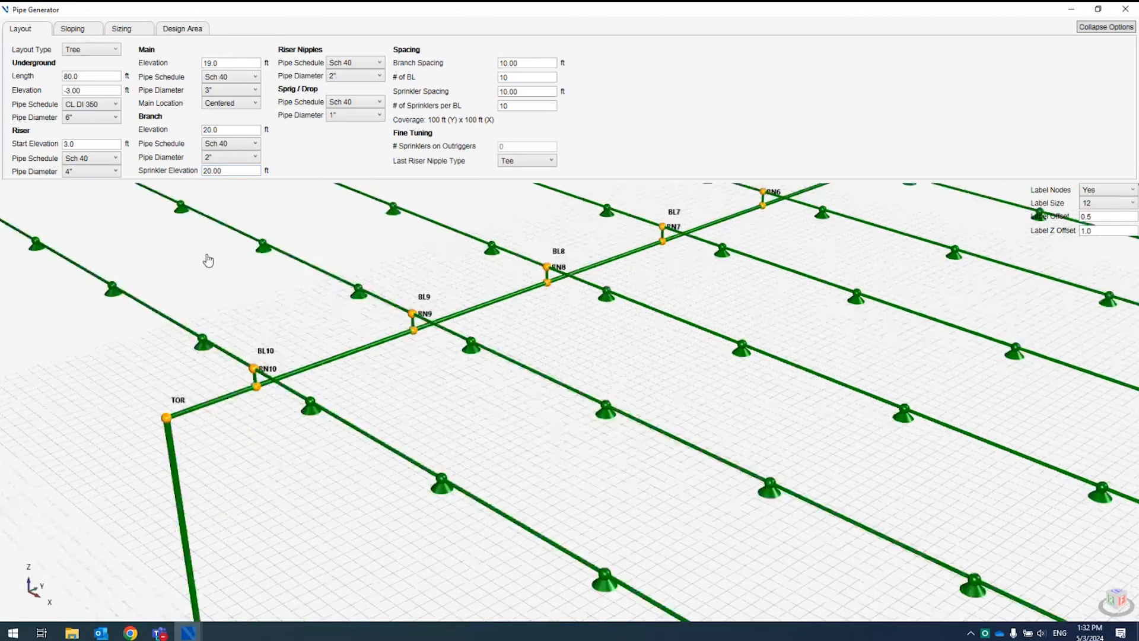
pyautogui.scroll(-5, 194, 261)
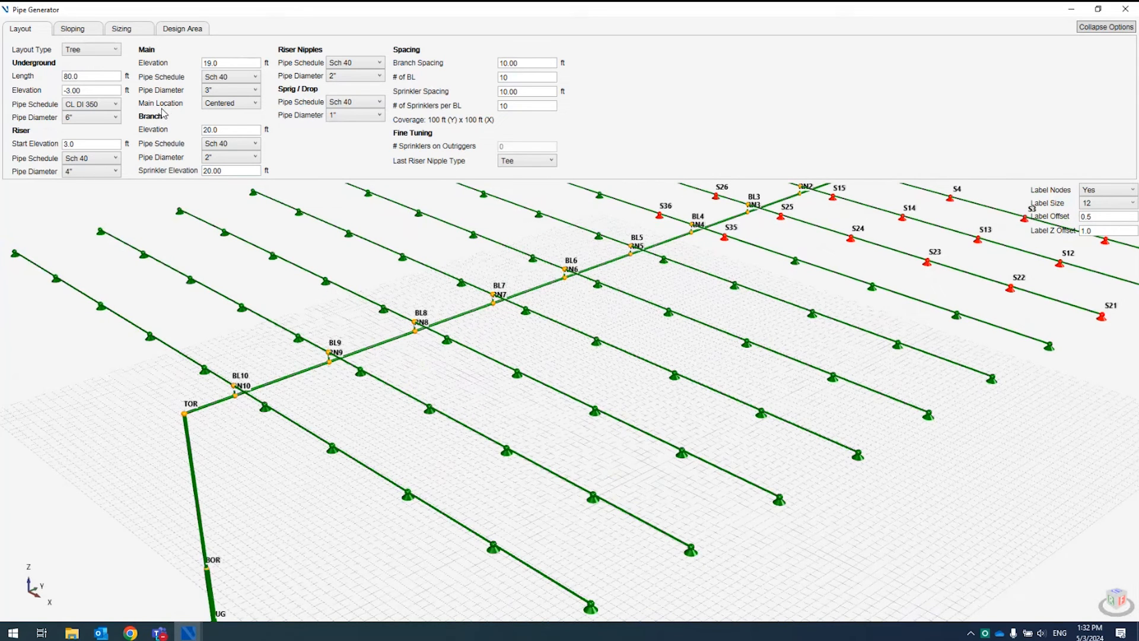
pyautogui.click(223, 105)
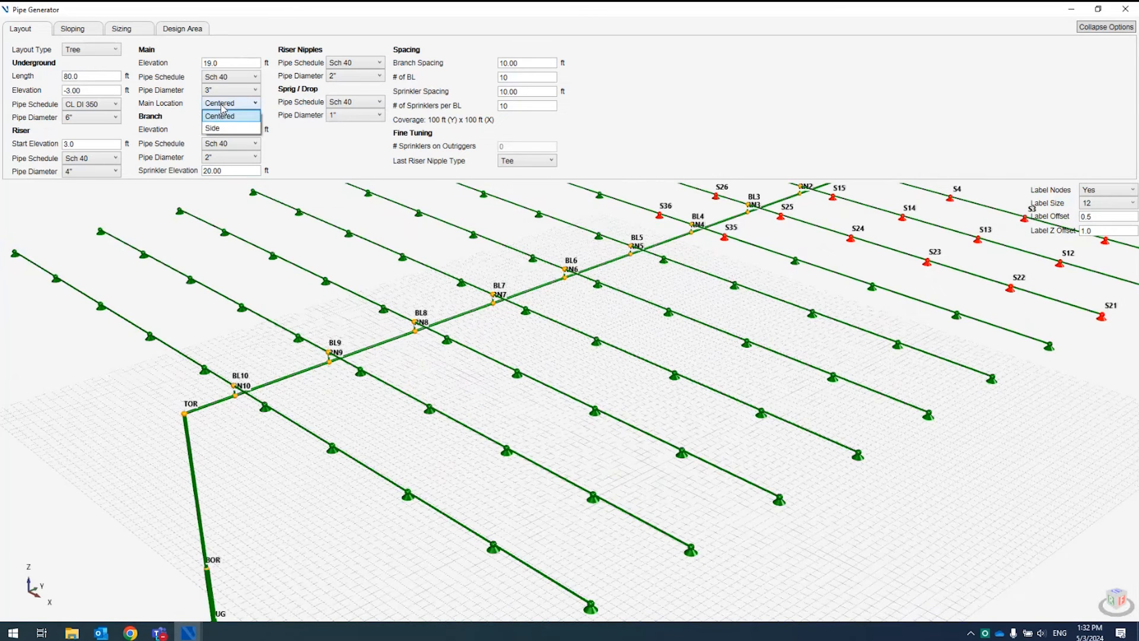
pyautogui.click(391, 257)
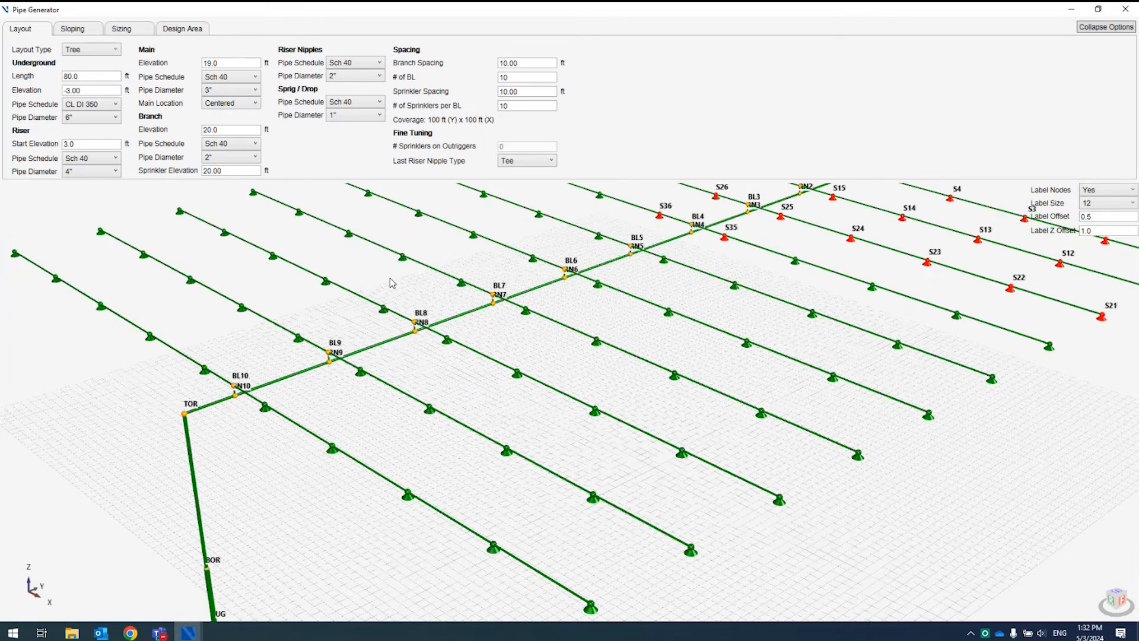
pyautogui.moveTo(392, 283); pyautogui.dragTo(328, 253)
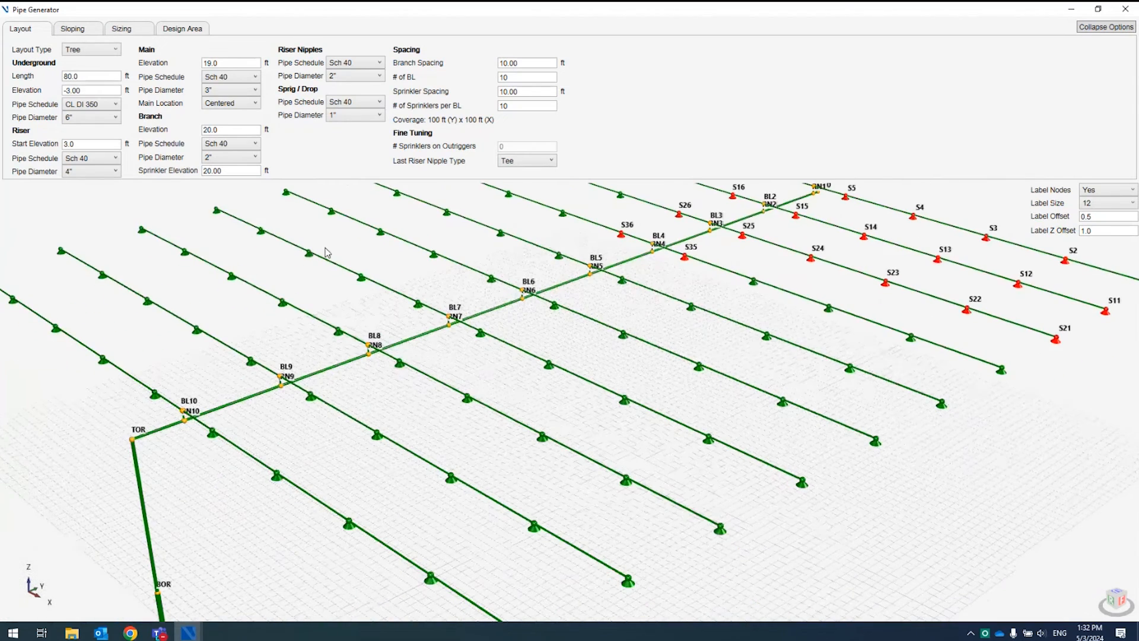
pyautogui.click(228, 110)
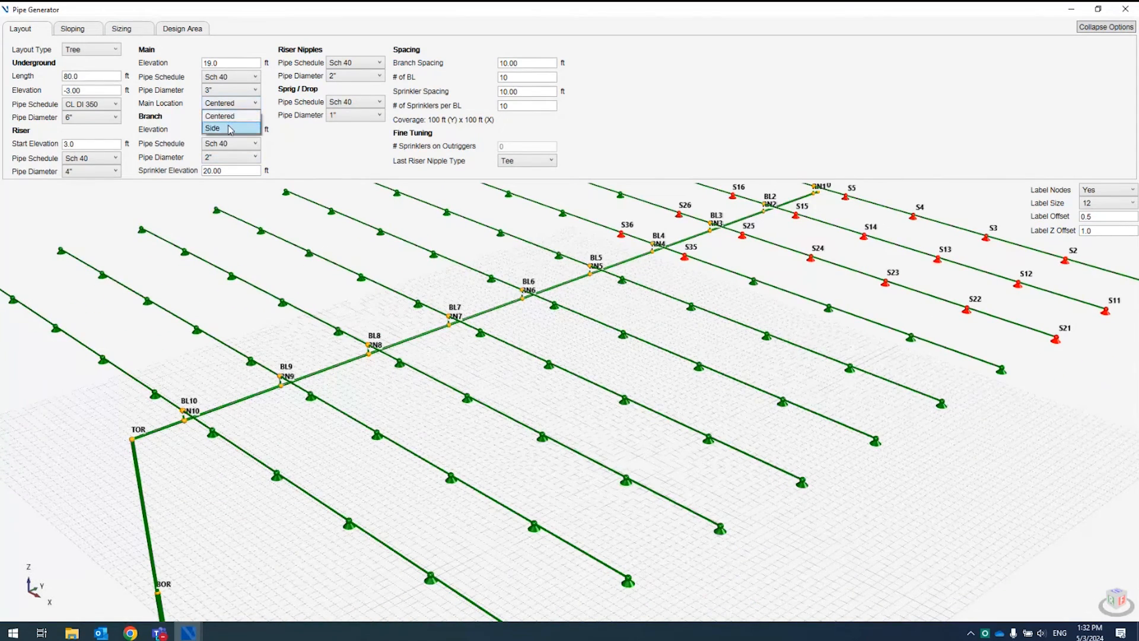
pyautogui.click(228, 129)
pyautogui.scroll(2, 559, 257)
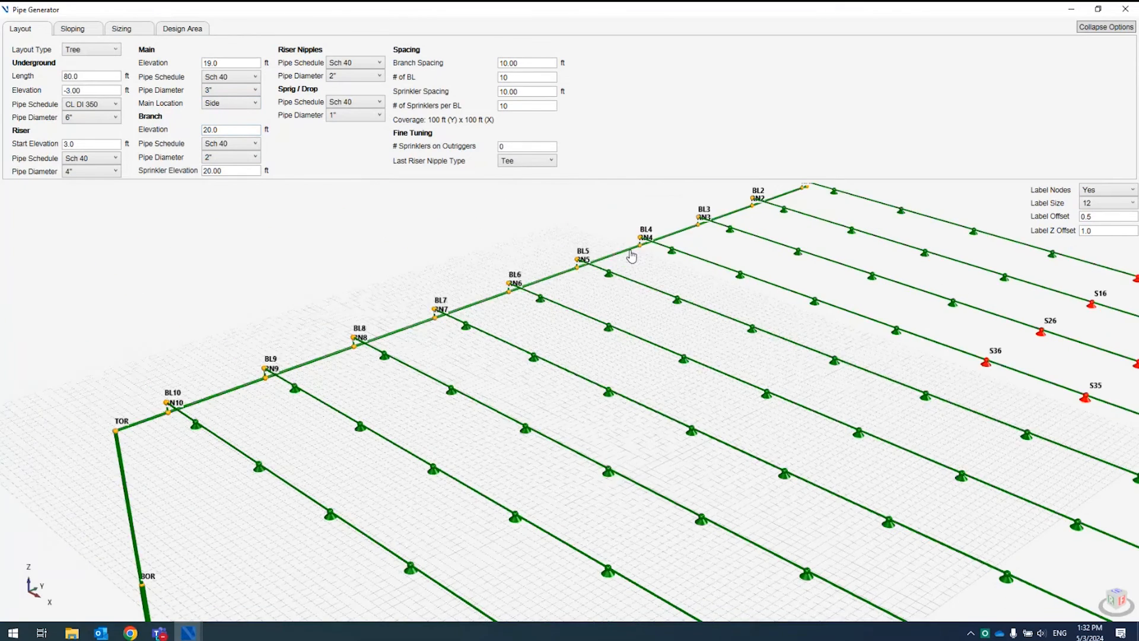
# Set the number of sprinklers on outriggers to 2 in the fine-tuning options
pyautogui.scroll(-4, 536, 244)
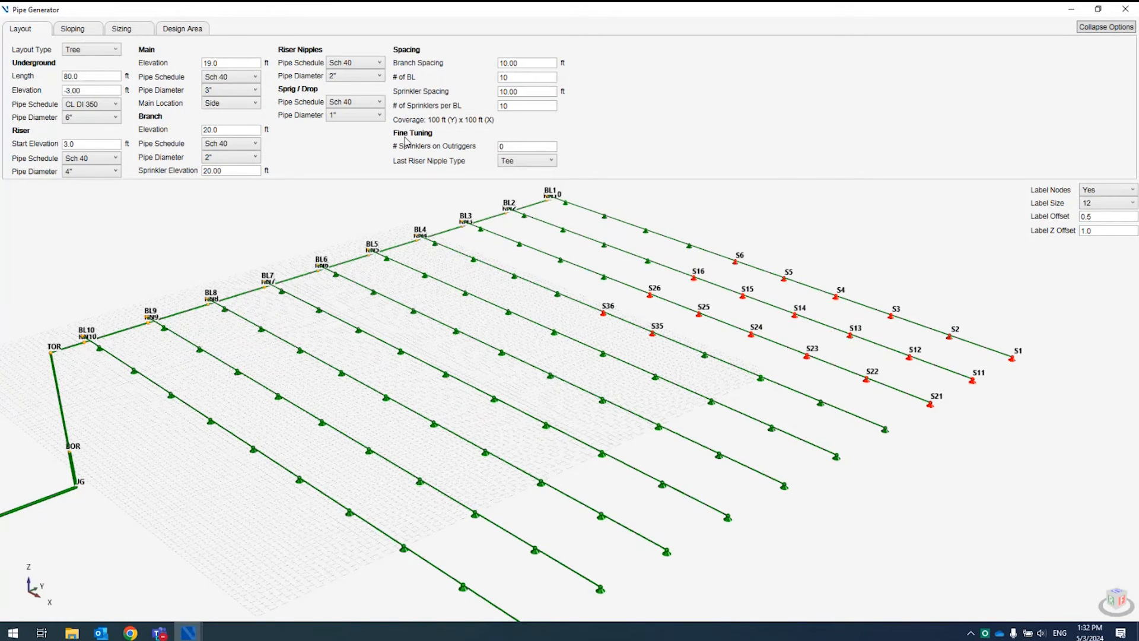
pyautogui.doubleClick(512, 147)
pyautogui.write('2')
pyautogui.press('Tab')
pyautogui.moveTo(325, 237); pyautogui.dragTo(377, 281)
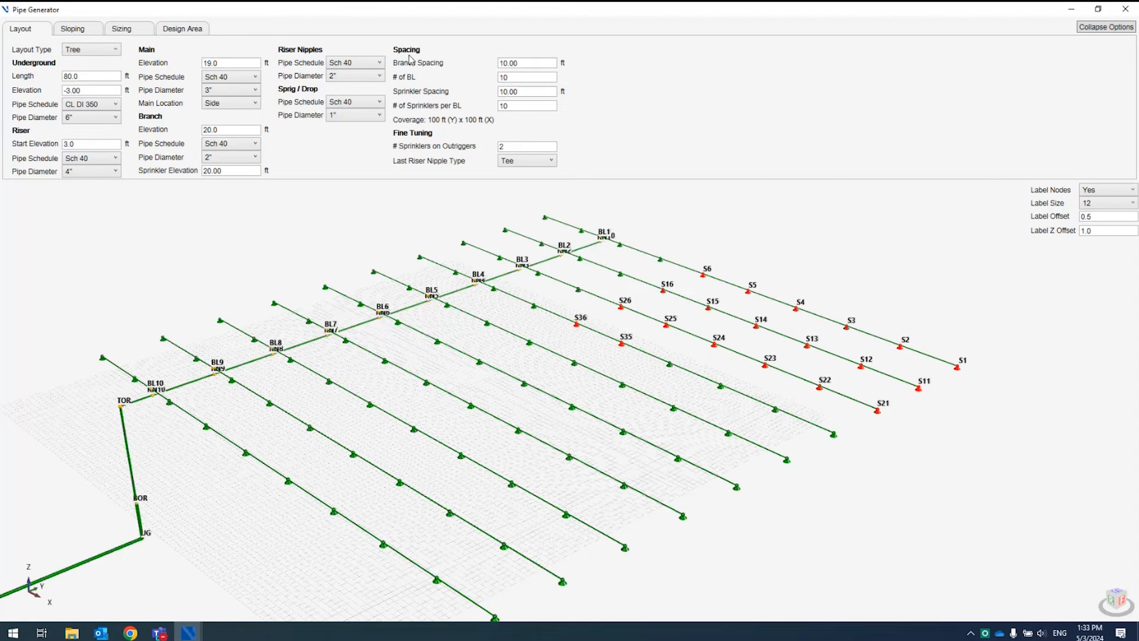
# Set the number of branch lines to 15 in the spacing options
pyautogui.moveTo(535, 65); pyautogui.dragTo(488, 65)
pyautogui.doubleClick(526, 77)
pyautogui.write('15')
pyautogui.click(626, 272)
pyautogui.moveTo(675, 252); pyautogui.dragTo(613, 310)
pyautogui.scroll(-1, 609, 311)
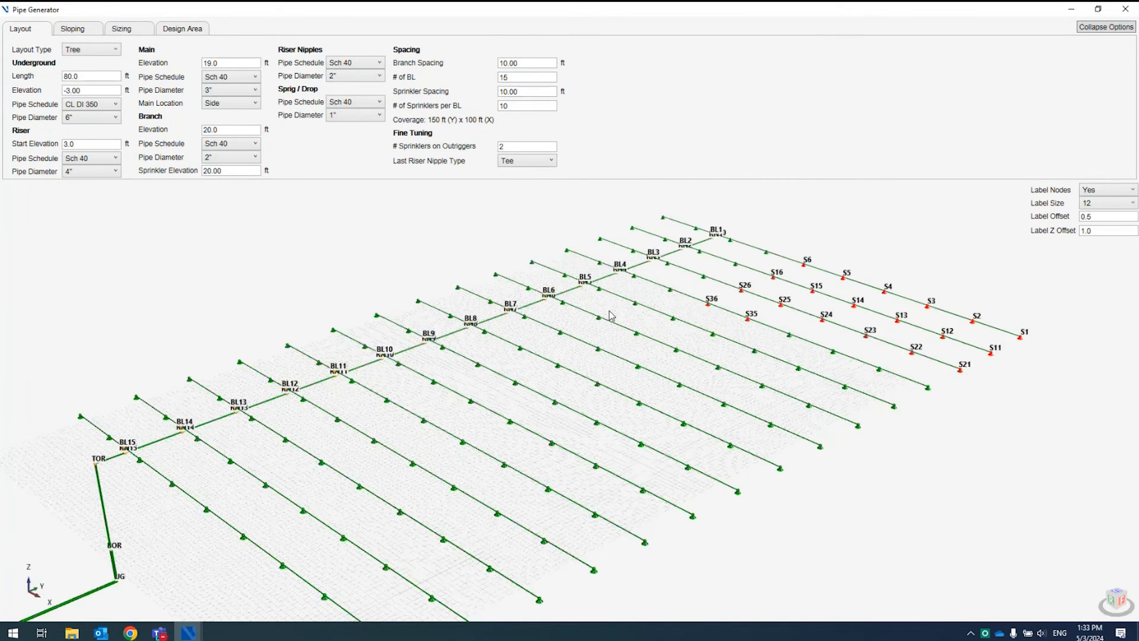
pyautogui.scroll(-1, 609, 315)
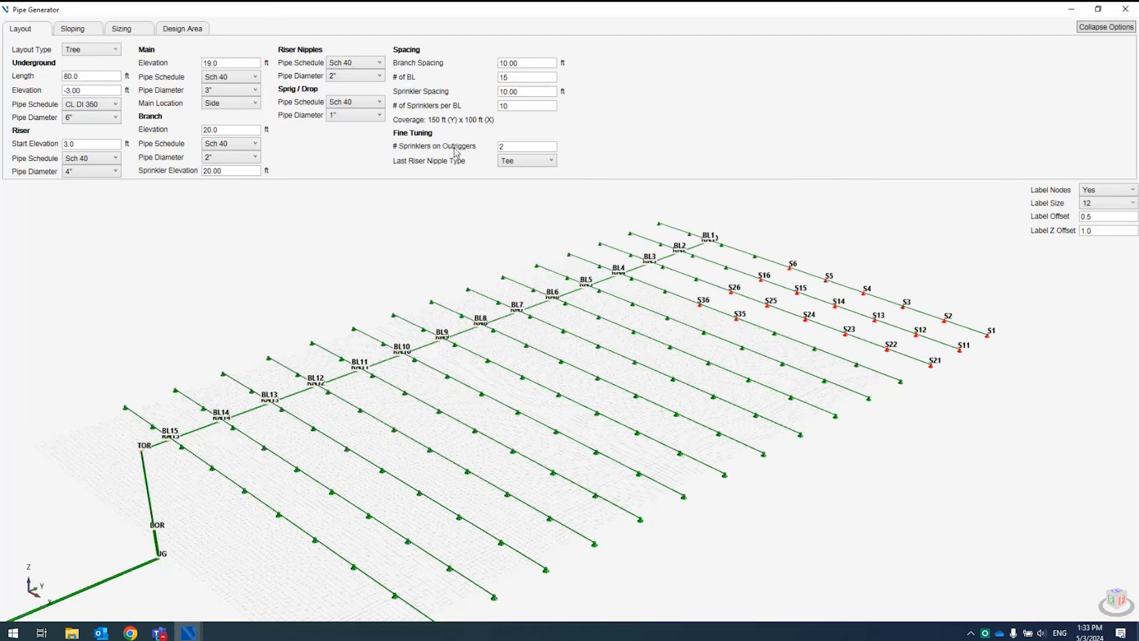
# Set the number of sprinklers per branch line to 15
pyautogui.doubleClick(500, 92)
pyautogui.doubleClick(519, 106)
pyautogui.write('15')
pyautogui.press('Return')
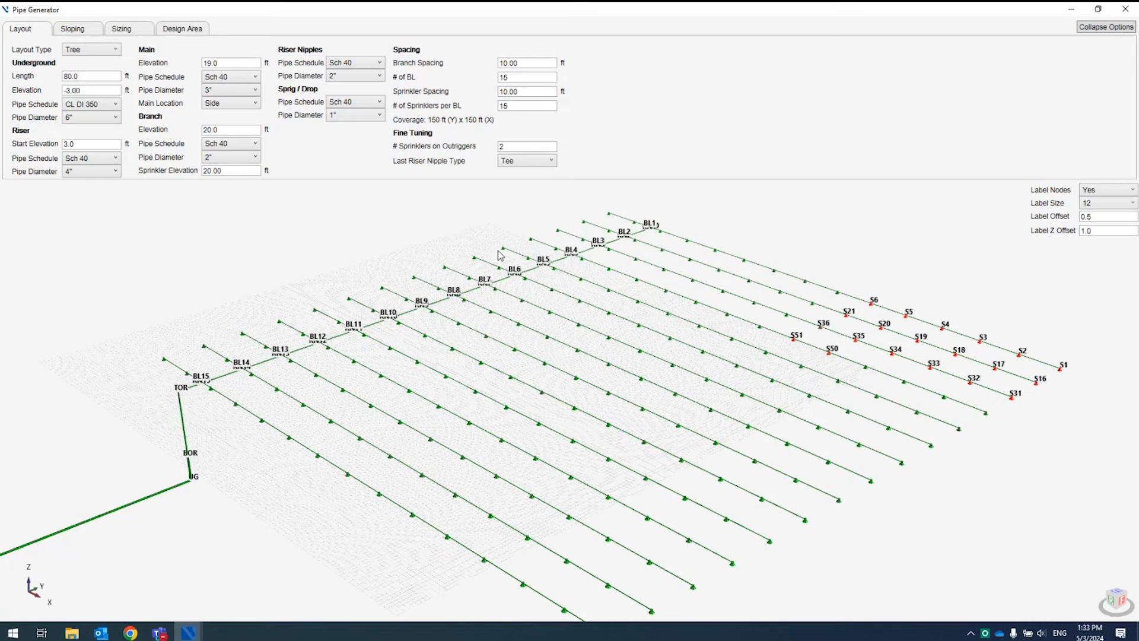
# Review the sloping options and change the branch sizing method to Telescope
pyautogui.click(70, 32)
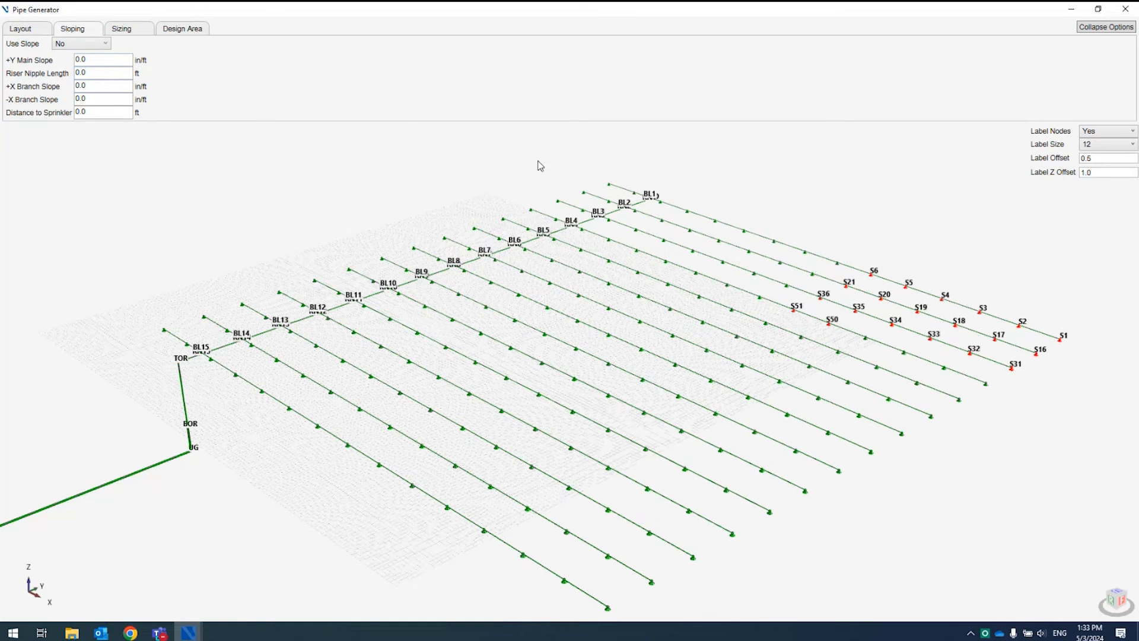
pyautogui.click(121, 29)
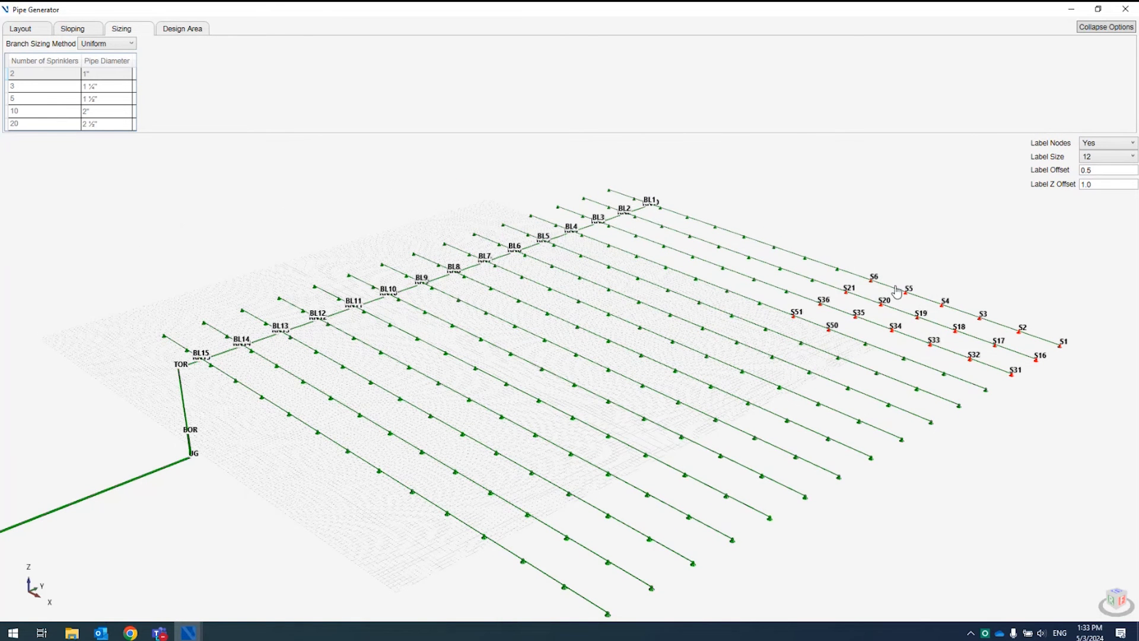
pyautogui.moveTo(896, 293); pyautogui.dragTo(729, 274)
pyautogui.scroll(8, 795, 334)
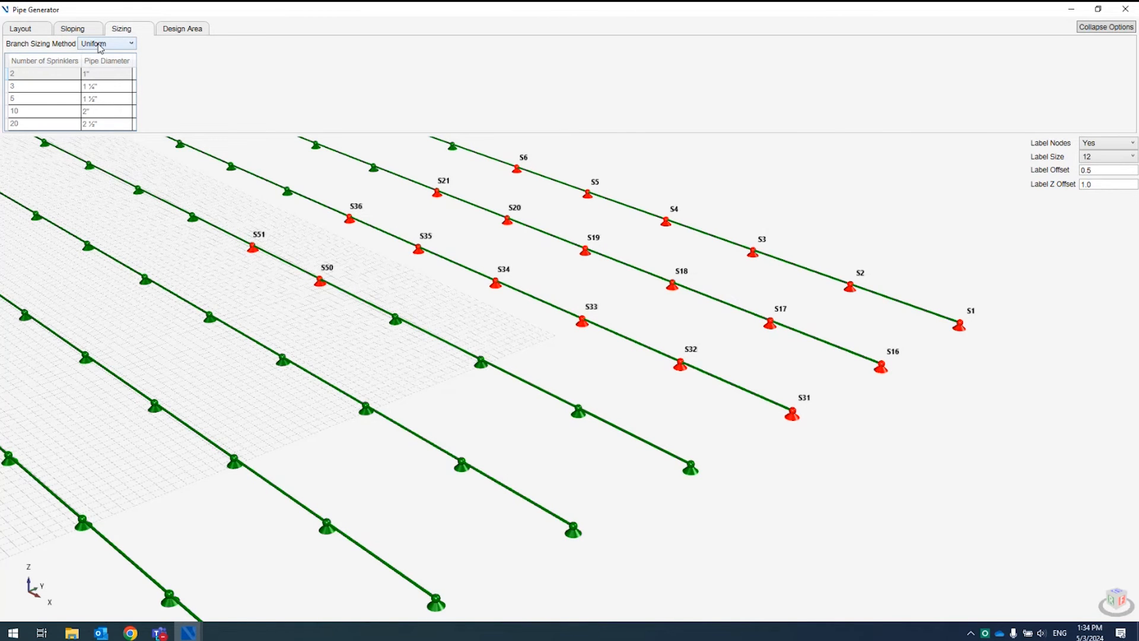
pyautogui.click(132, 46)
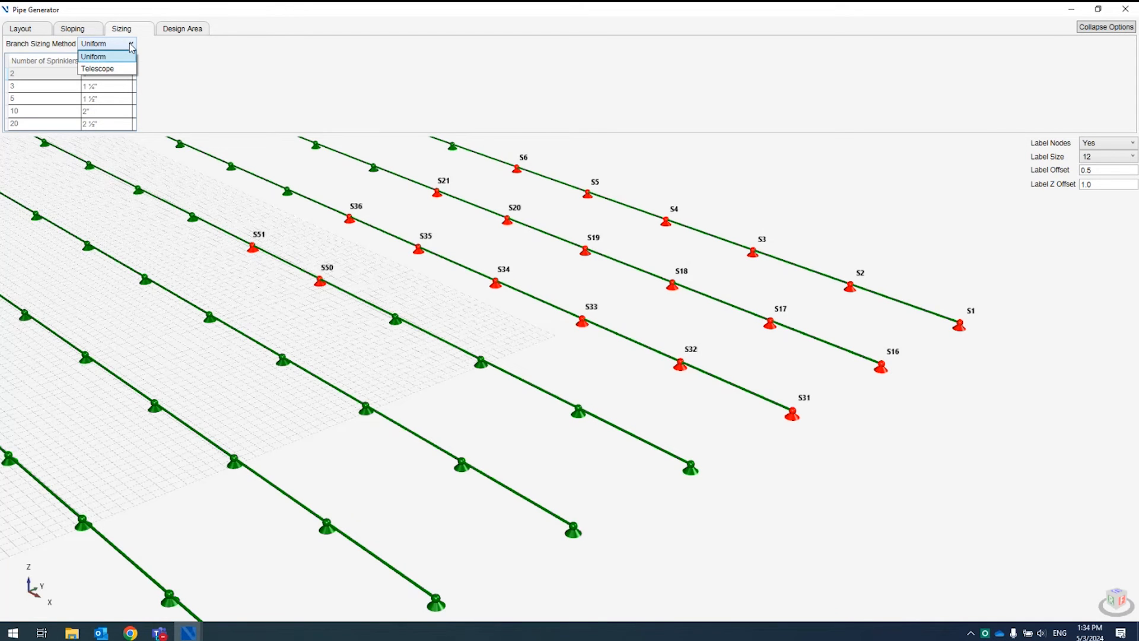
pyautogui.click(104, 70)
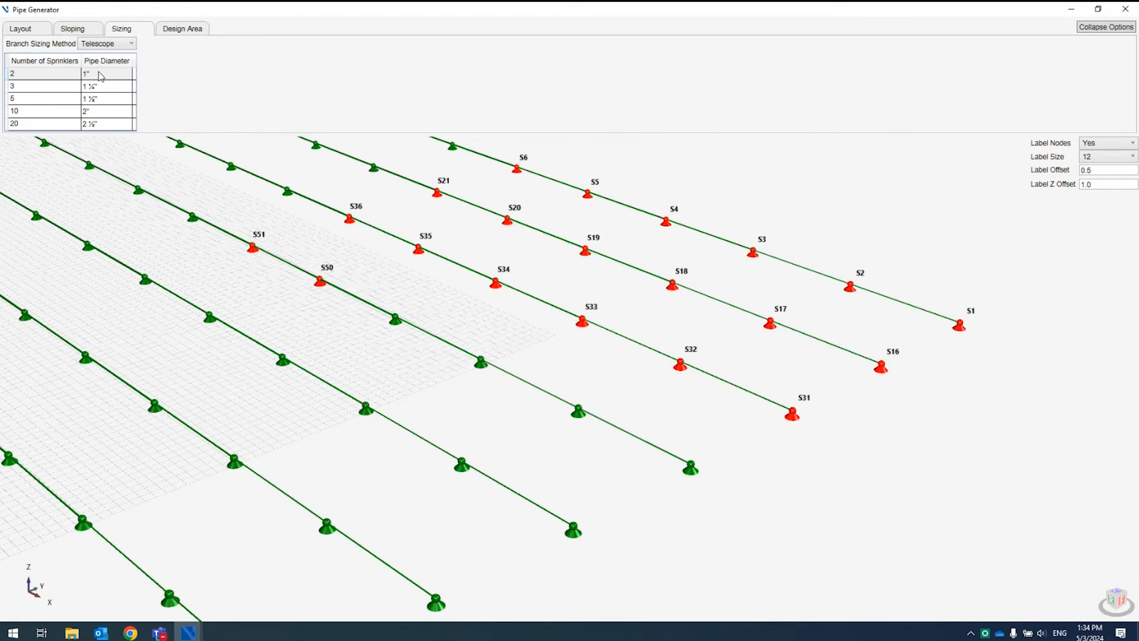
# Set the number of sprinklers for the 1" pipe diameter to 1 in the branch sizing table
pyautogui.click(27, 77)
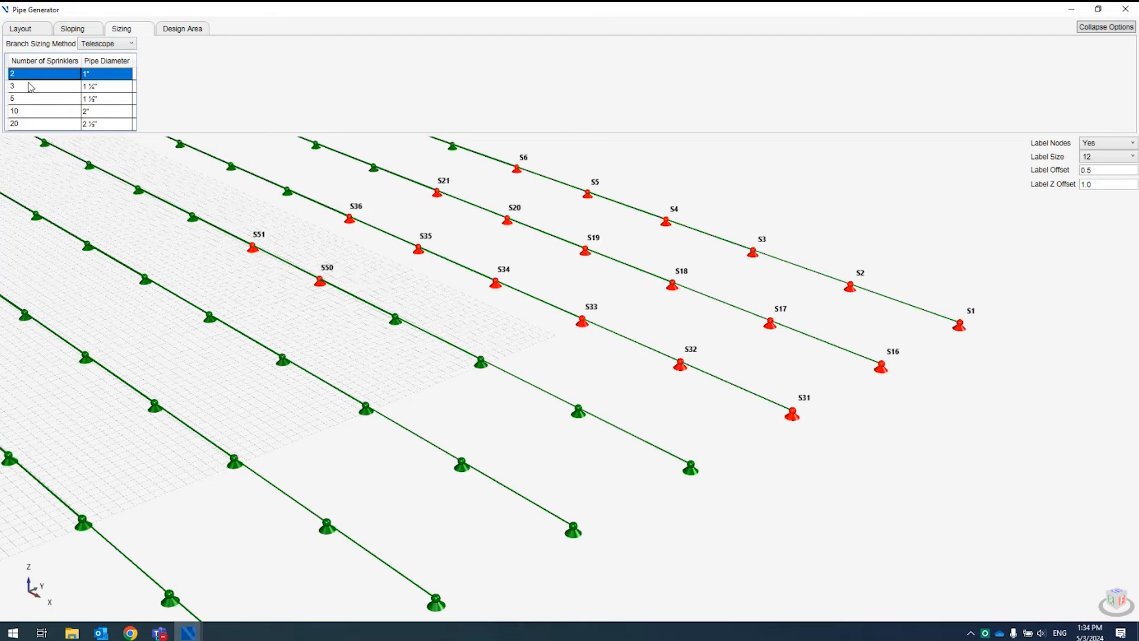
pyautogui.click(26, 85)
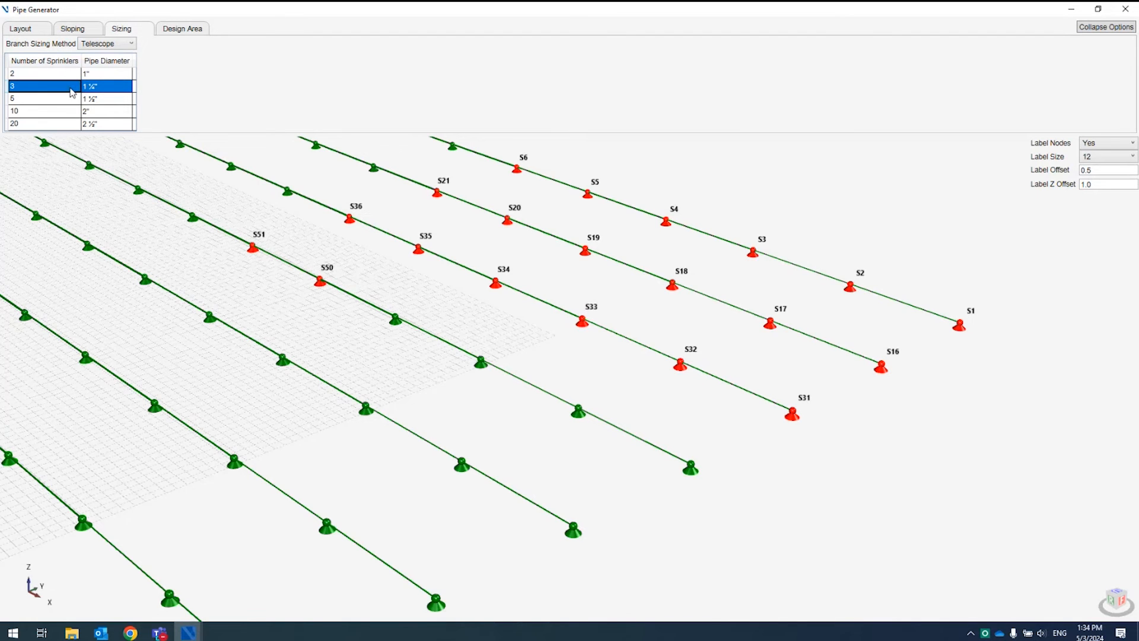
pyautogui.click(90, 75)
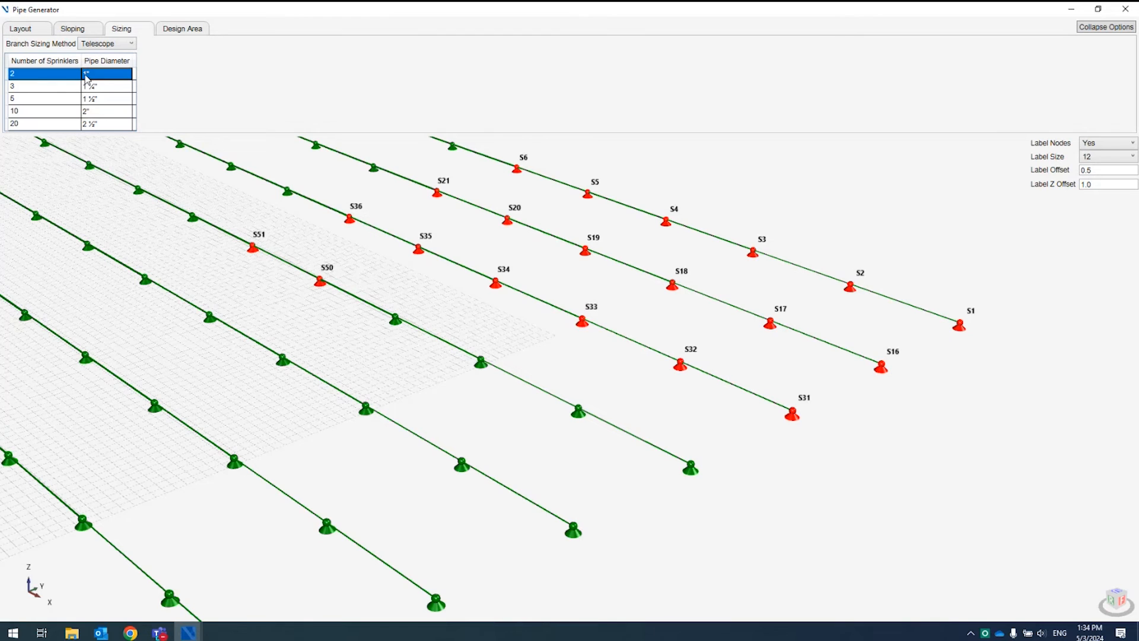
pyautogui.doubleClick(33, 74)
pyautogui.write('1')
pyautogui.press('Return')
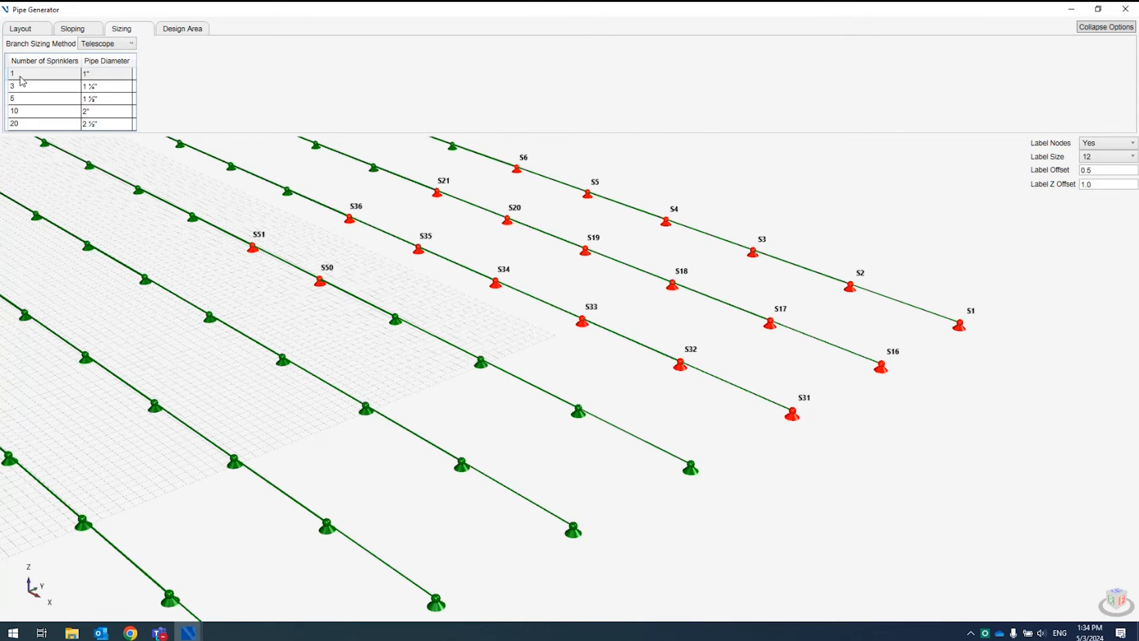
# Set the number of sprinklers to 2 for the second pipe diameter in the branch sizing table
pyautogui.doubleClick(21, 86)
pyautogui.write('2')
pyautogui.press('Return')
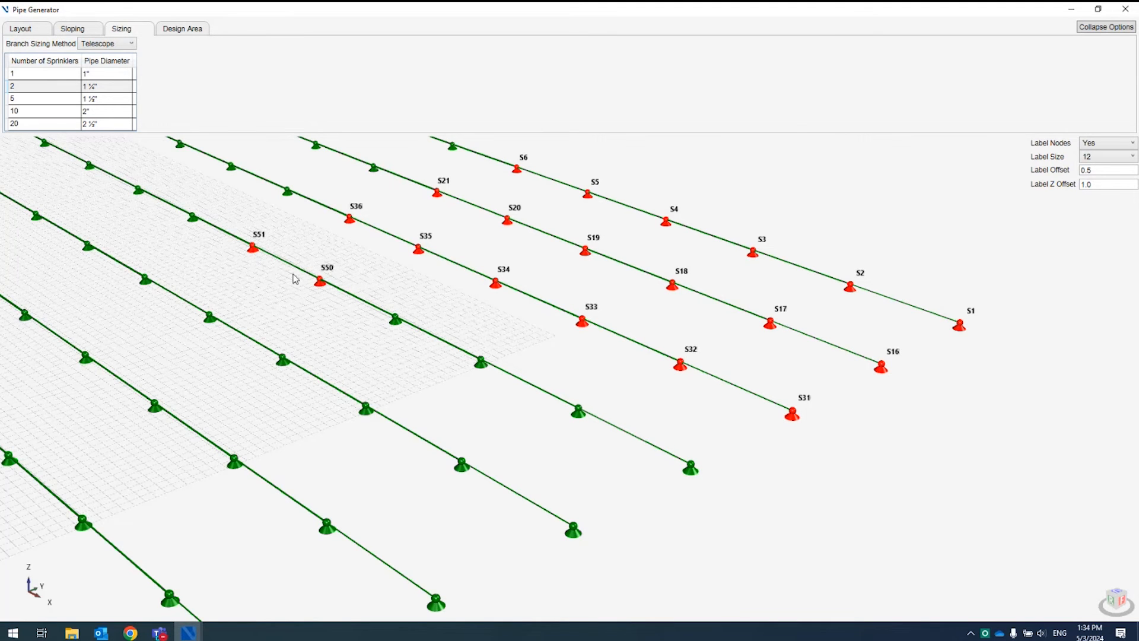
pyautogui.moveTo(230, 252); pyautogui.dragTo(239, 270)
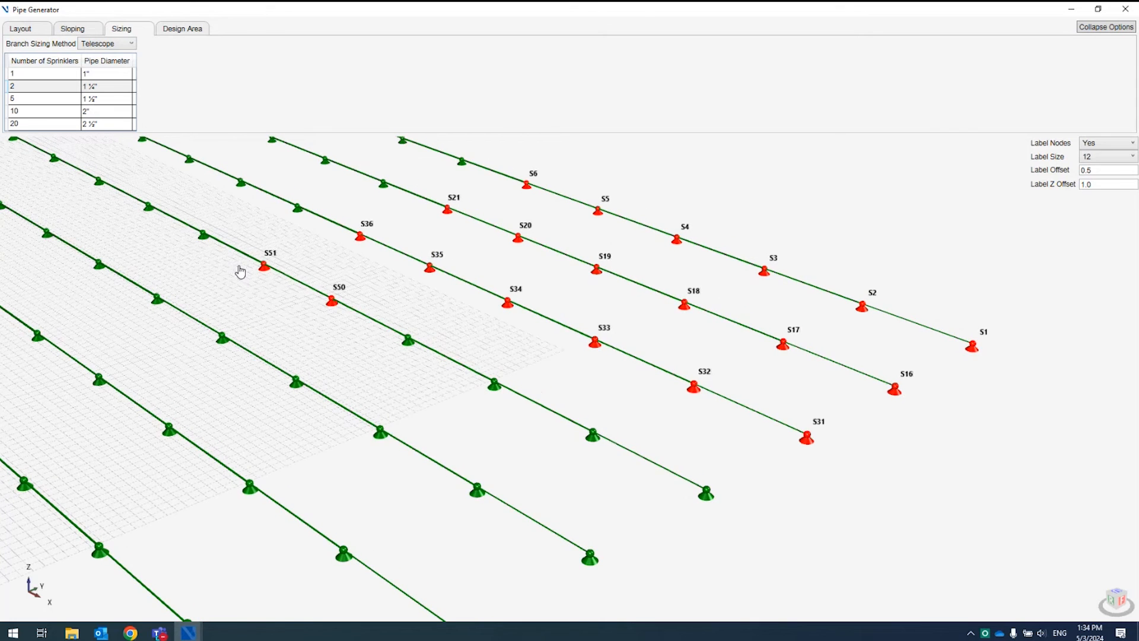
pyautogui.scroll(-2, 233, 267)
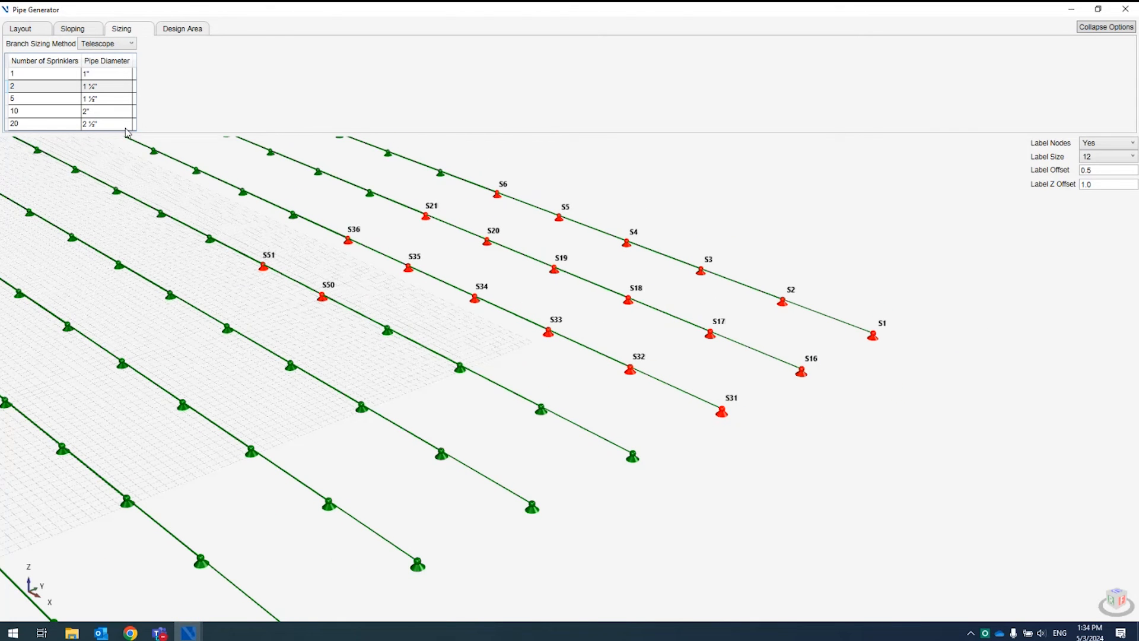
# Set the design area's coverage area to 3,000 ft²
pyautogui.click(178, 31)
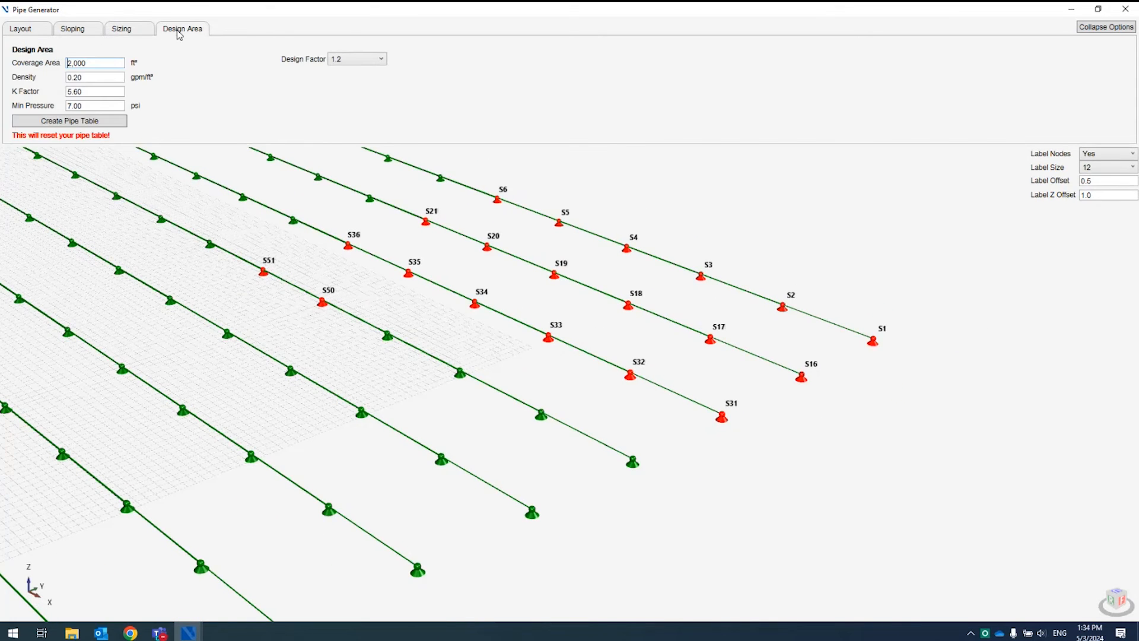
pyautogui.scroll(-3, 353, 303)
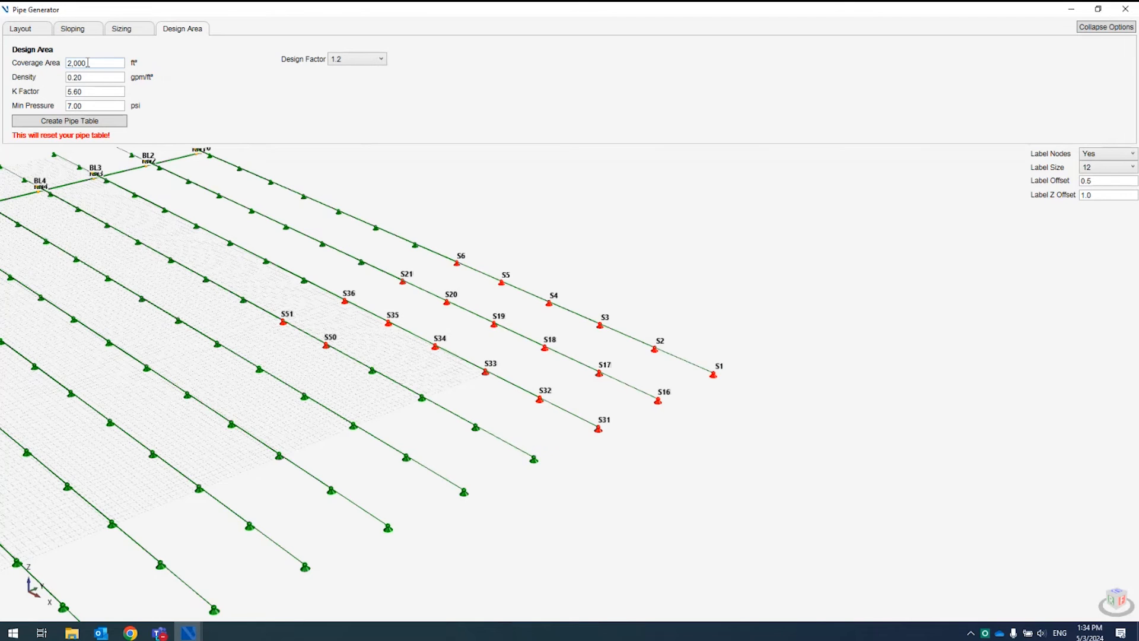
pyautogui.moveTo(89, 62); pyautogui.dragTo(41, 65)
pyautogui.click(103, 62)
pyautogui.doubleClick(103, 62)
pyautogui.write('30')
pyautogui.press('Tab')
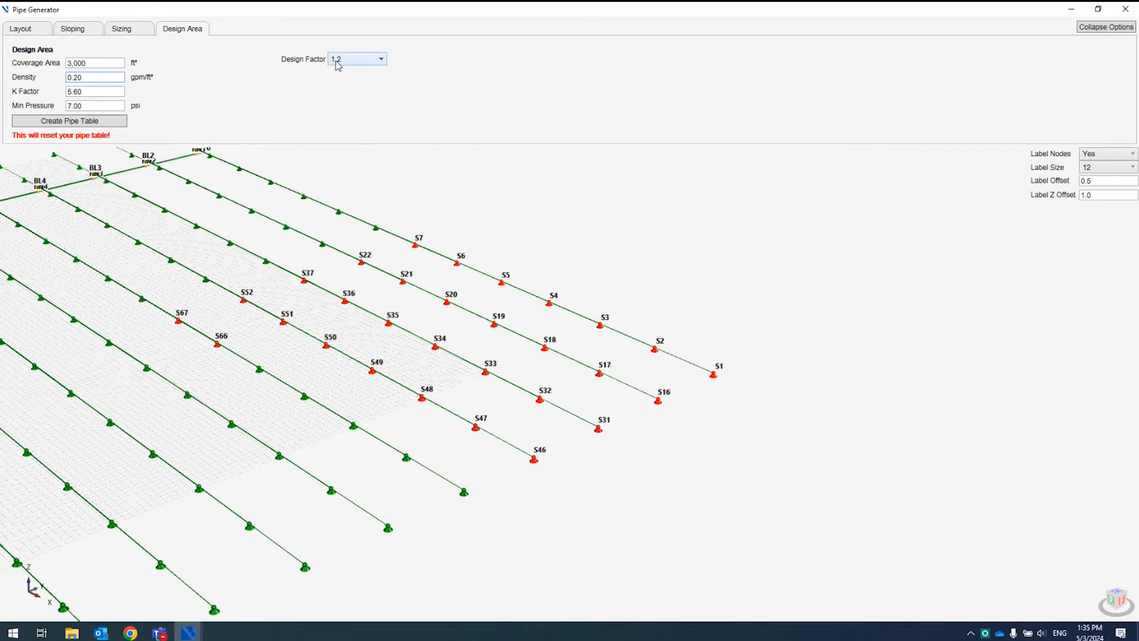
# Check the design factor options without changing them and set the coverage area back to 2,000 ft²
pyautogui.click(359, 65)
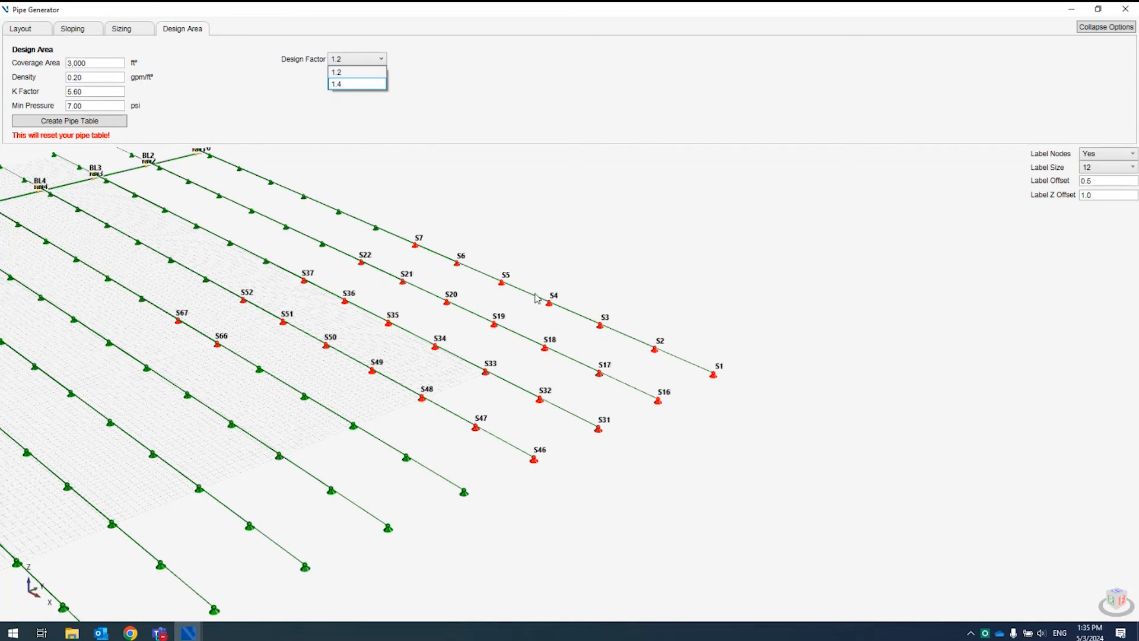
pyautogui.click(315, 111)
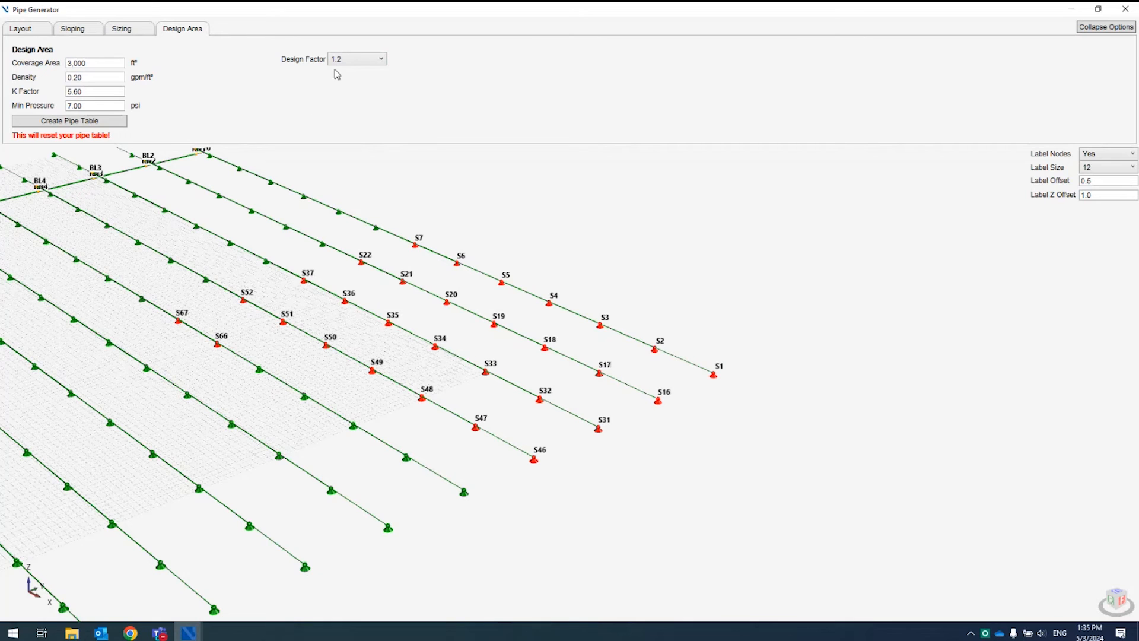
pyautogui.doubleClick(110, 62)
pyautogui.write('2')
pyautogui.press('Tab')
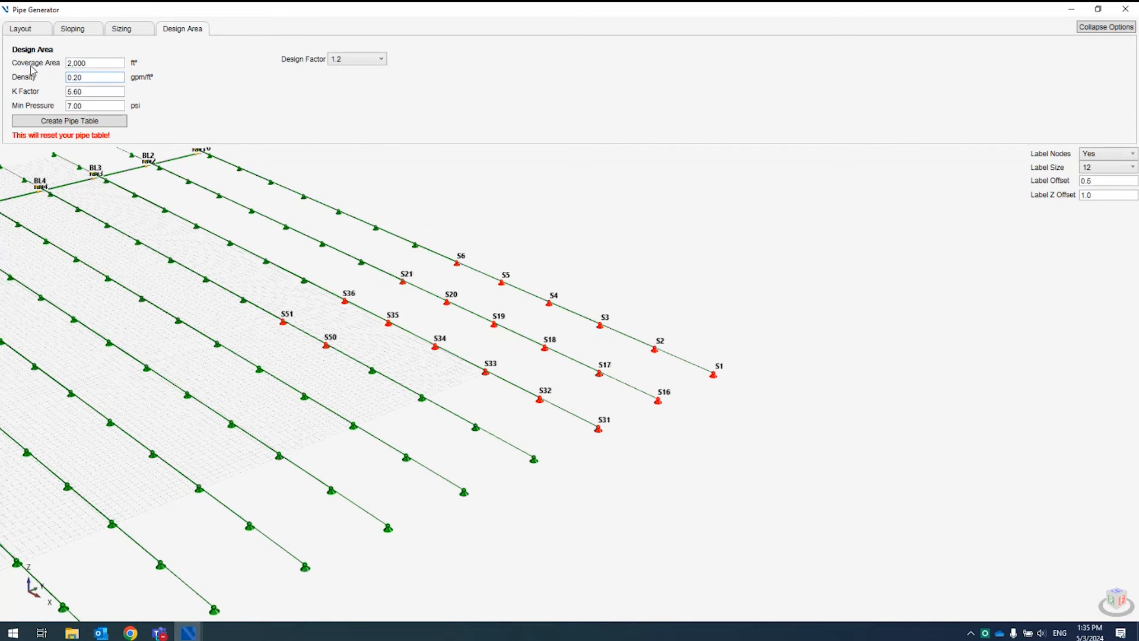
# Create the pipe table from the configured pipe generator settings
pyautogui.press('Tab')
pyautogui.moveTo(297, 13); pyautogui.dragTo(578, 106)
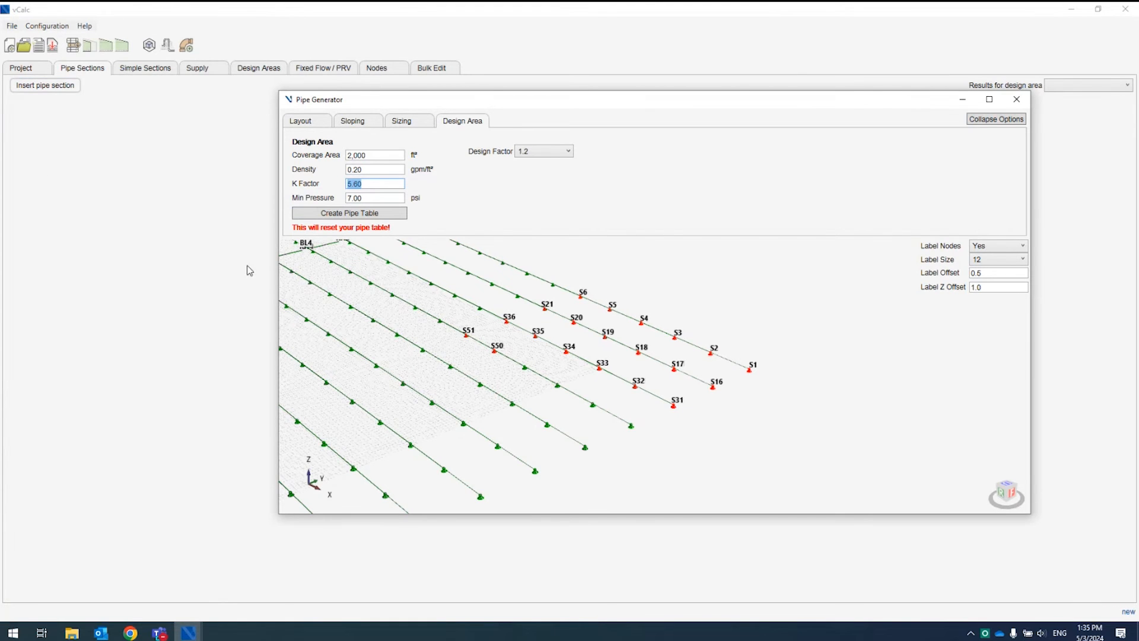
pyautogui.click(359, 215)
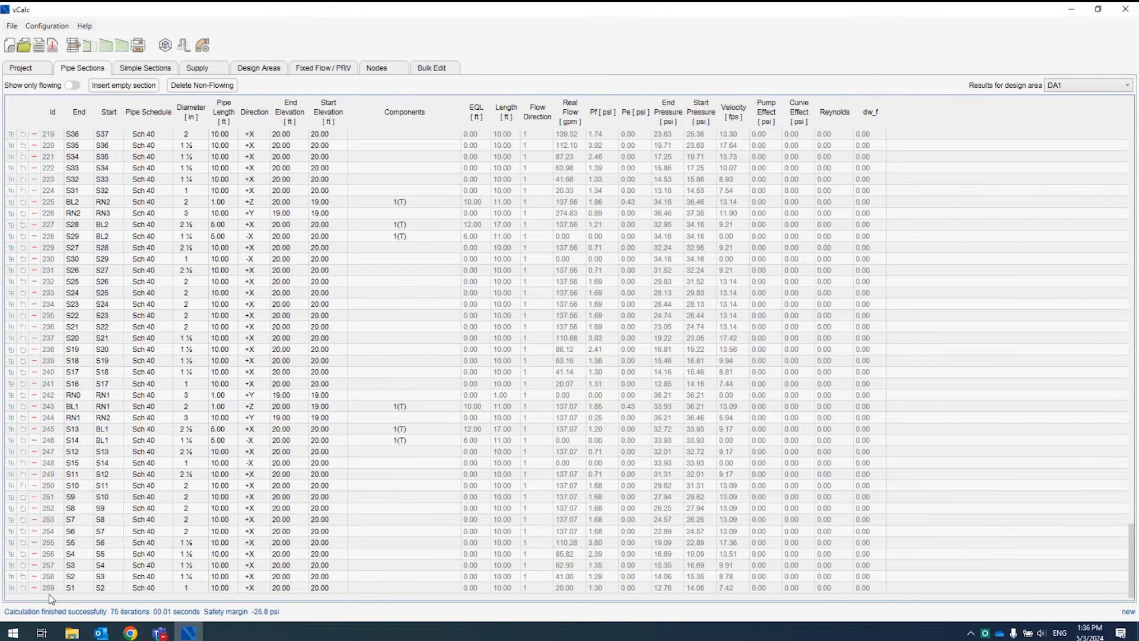
# Review the generated pipe sections, checking the supply piping, branch lines, diameters, fittings and flows throughout the table
pyautogui.scroll(1, 64, 587)
pyautogui.scroll(7, 64, 586)
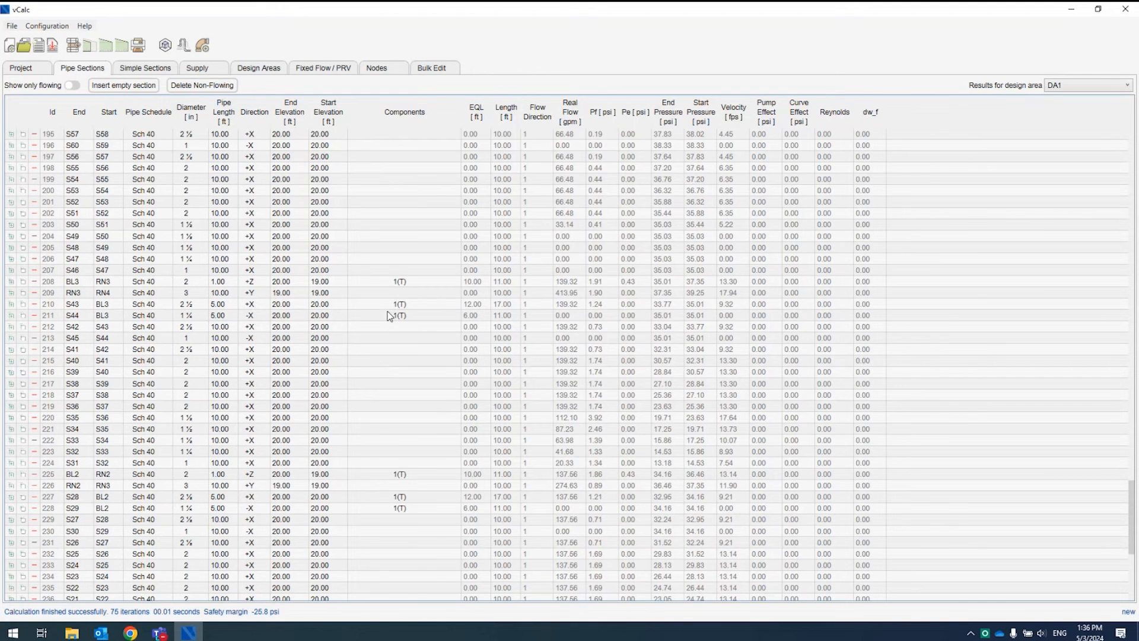
pyautogui.moveTo(1133, 514); pyautogui.dragTo(1133, 135)
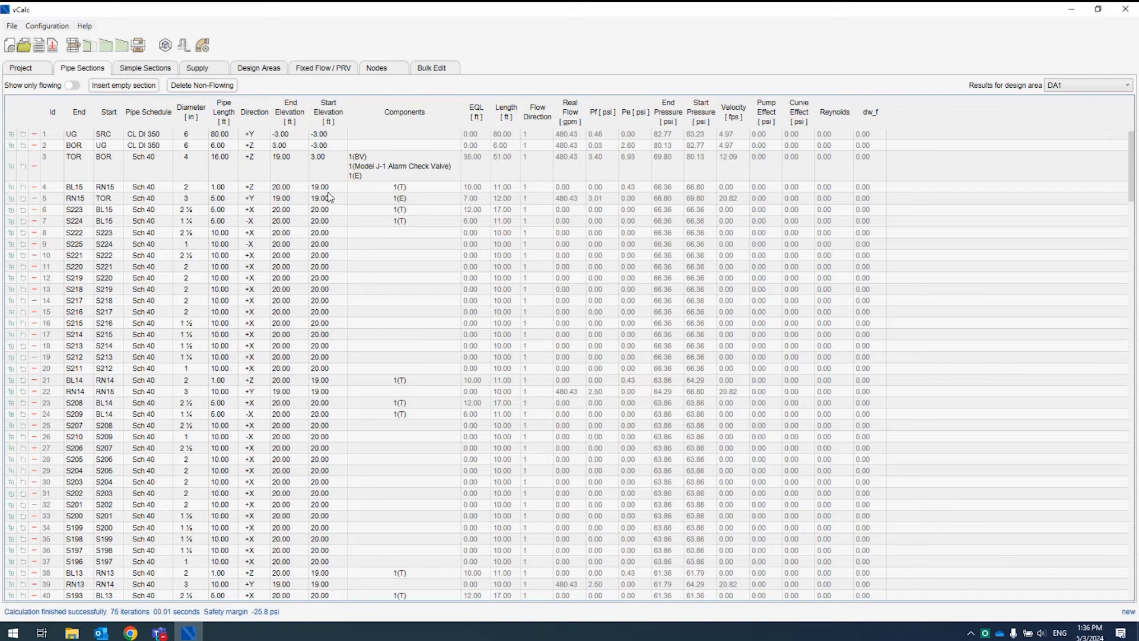
pyautogui.scroll(-4, 281, 213)
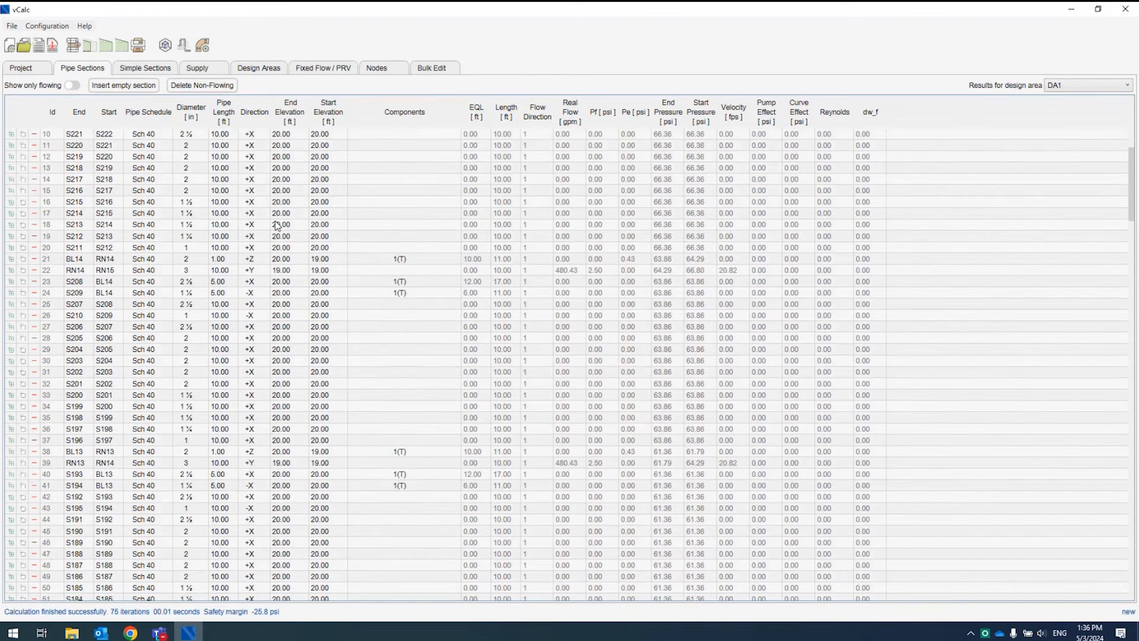
pyautogui.scroll(3, 262, 218)
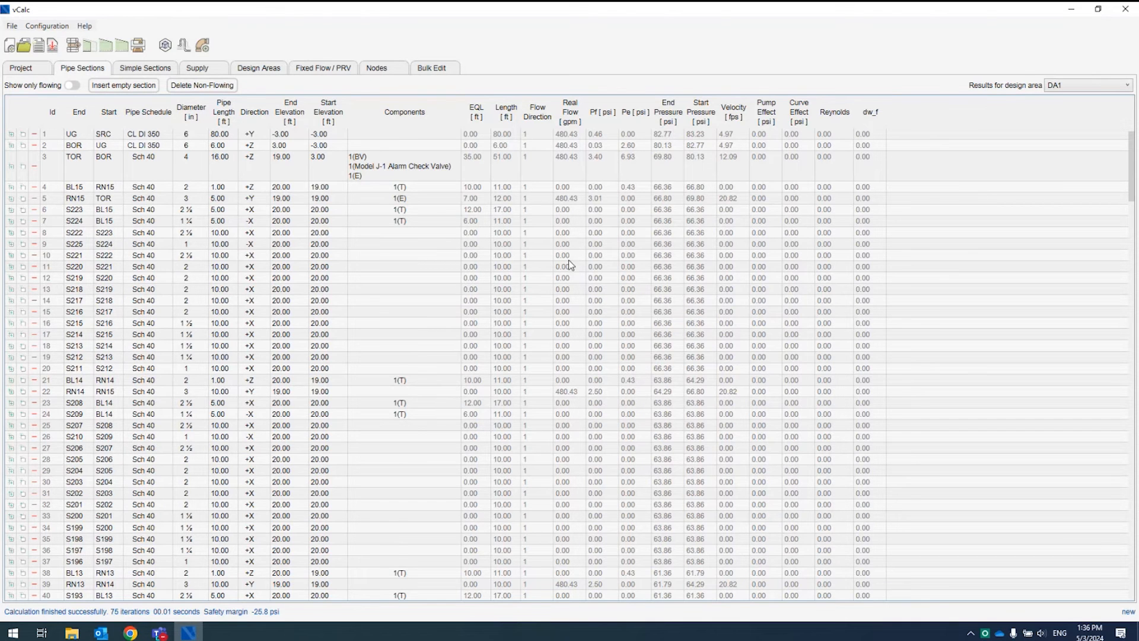
pyautogui.scroll(-2, 571, 264)
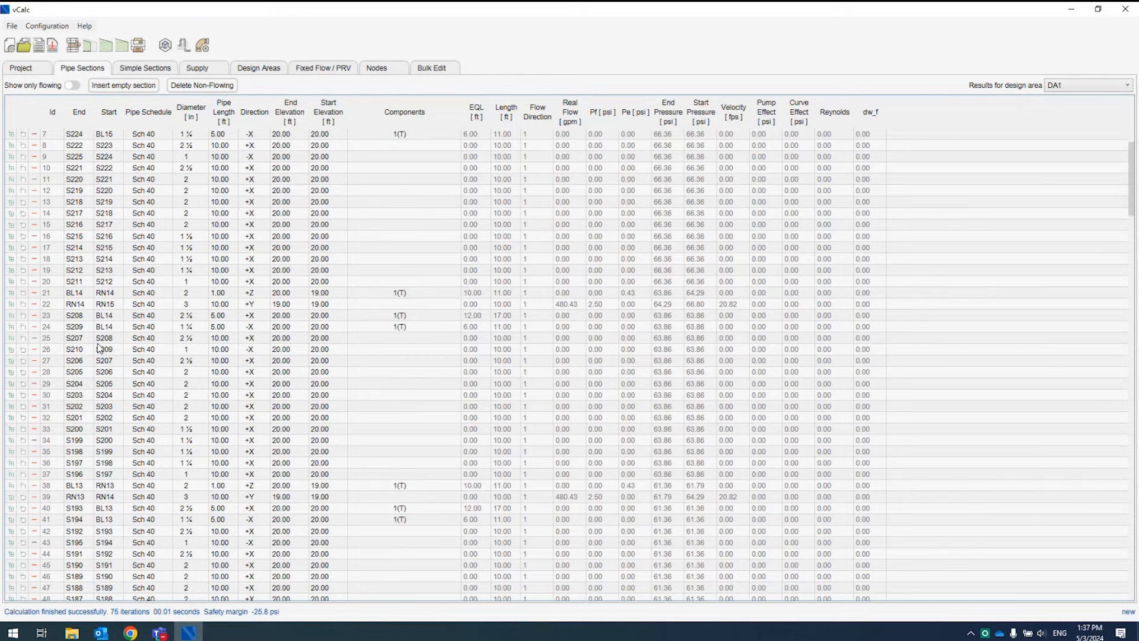
pyautogui.scroll(-4, 99, 349)
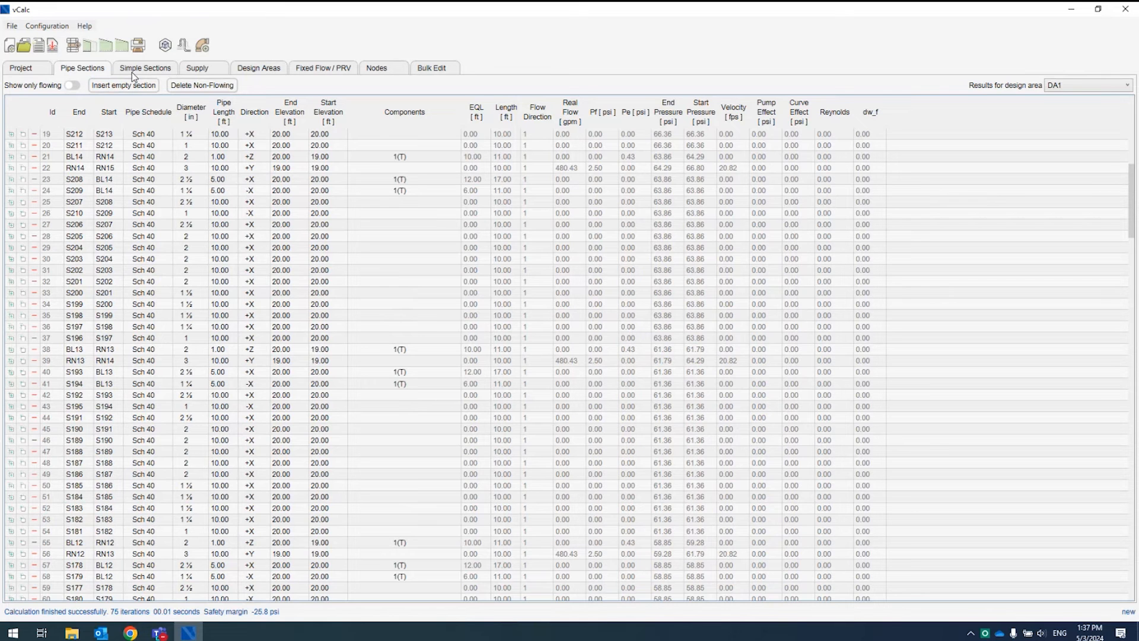
pyautogui.scroll(-16, 417, 361)
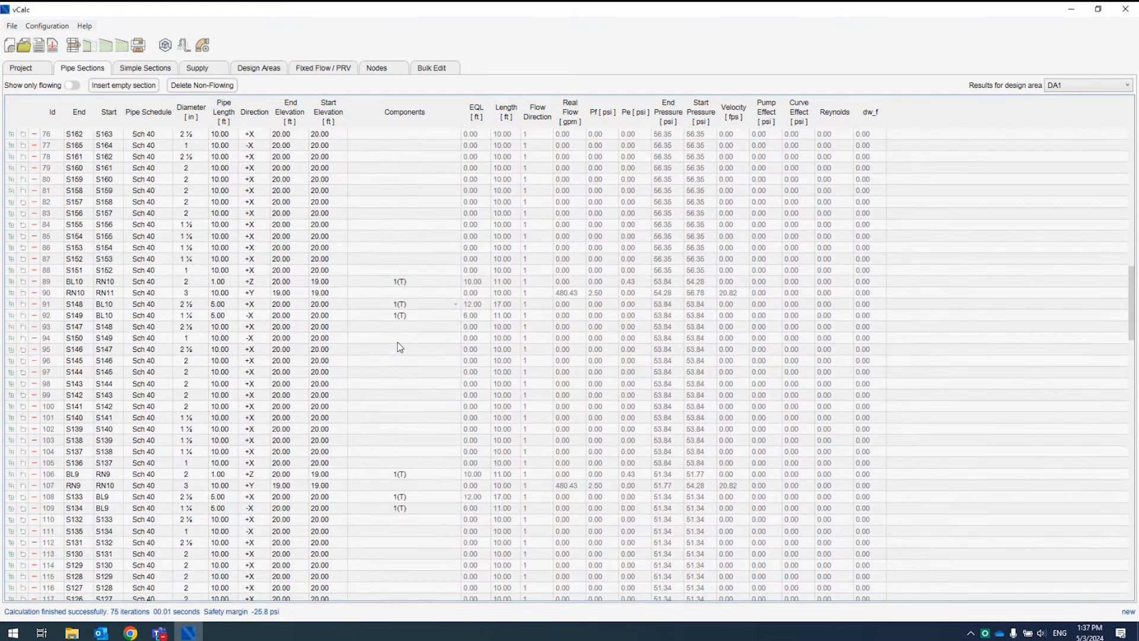
pyautogui.scroll(-1, 399, 347)
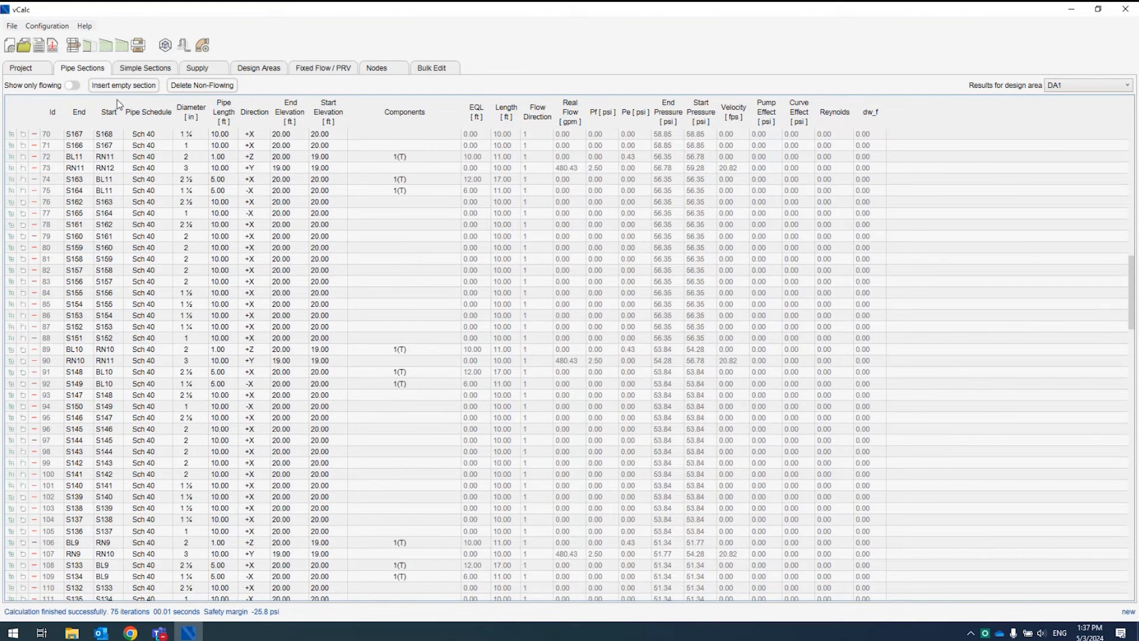
# Show the simple sections, widen the Components column and sort the sections by friction loss (Pf) from highest to lowest
pyautogui.click(144, 69)
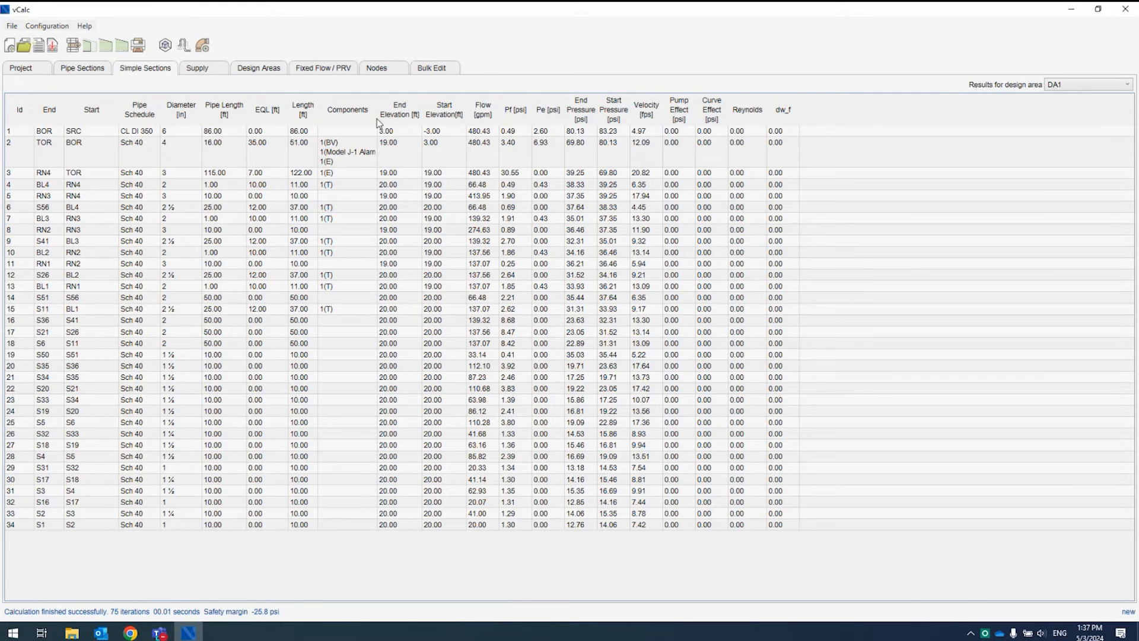
pyautogui.moveTo(378, 115); pyautogui.dragTo(403, 119)
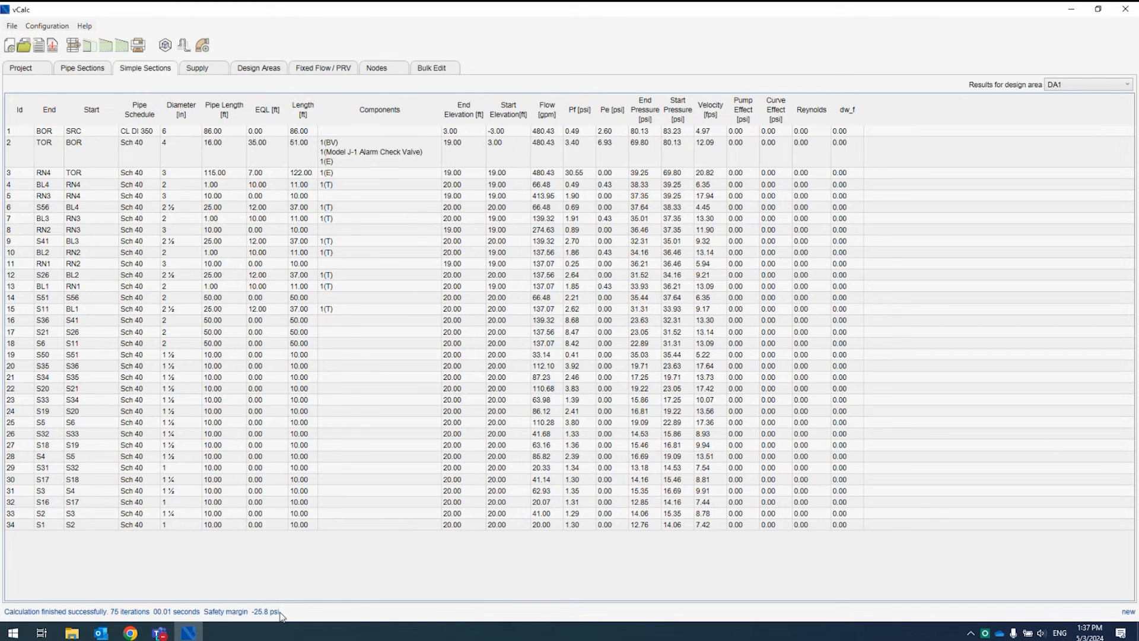
pyautogui.click(578, 112)
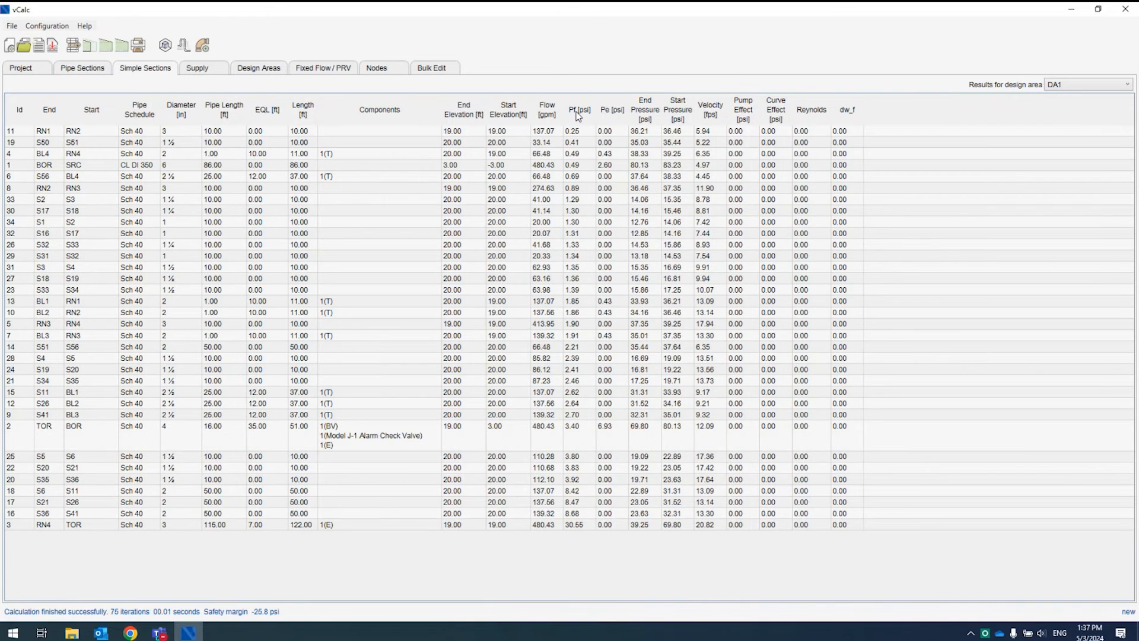
pyautogui.click(578, 113)
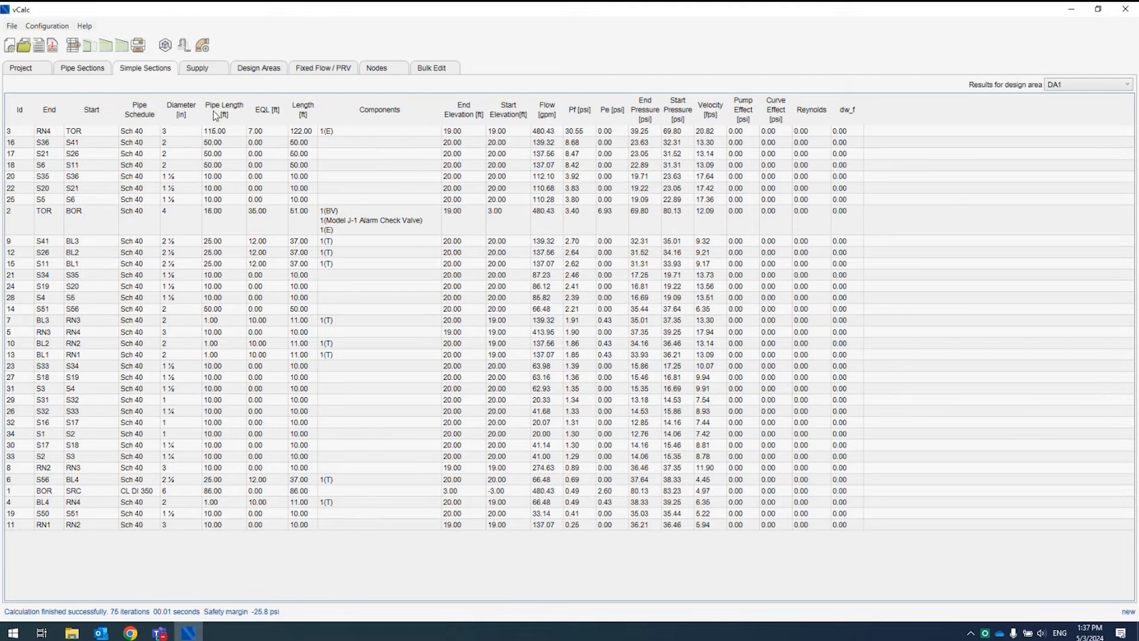
# Open the 3D design view in a maximized window and inspect the flowing sprinklers in the design area up close
pyautogui.click(167, 49)
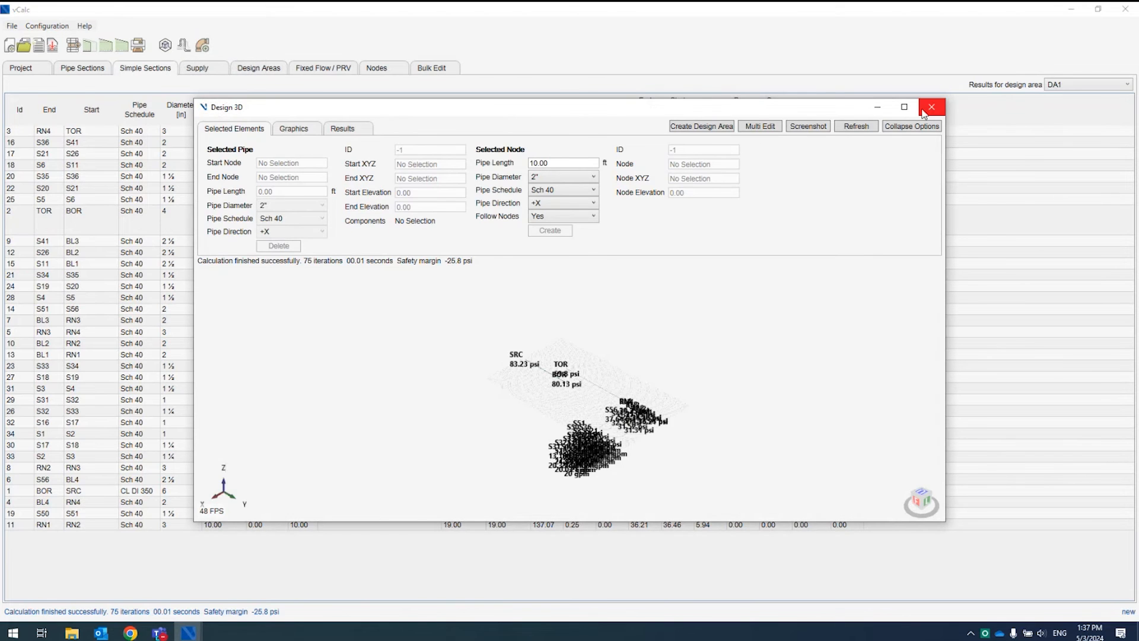
pyautogui.click(904, 107)
pyautogui.scroll(5, 694, 520)
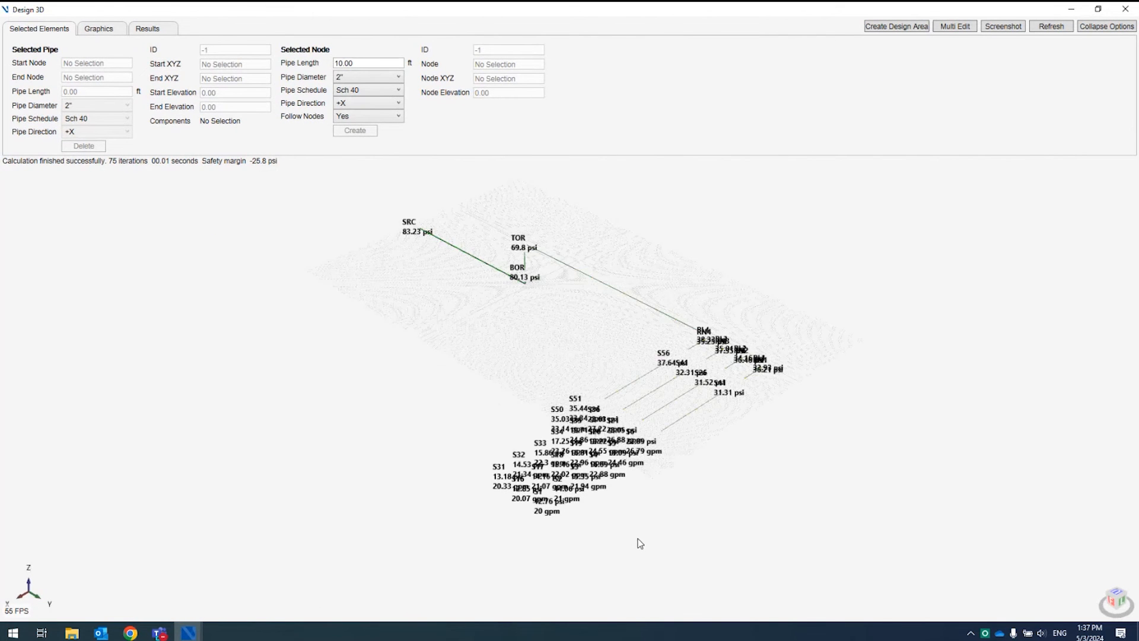
pyautogui.moveTo(603, 512); pyautogui.dragTo(551, 478)
pyautogui.moveTo(617, 460); pyautogui.dragTo(373, 348)
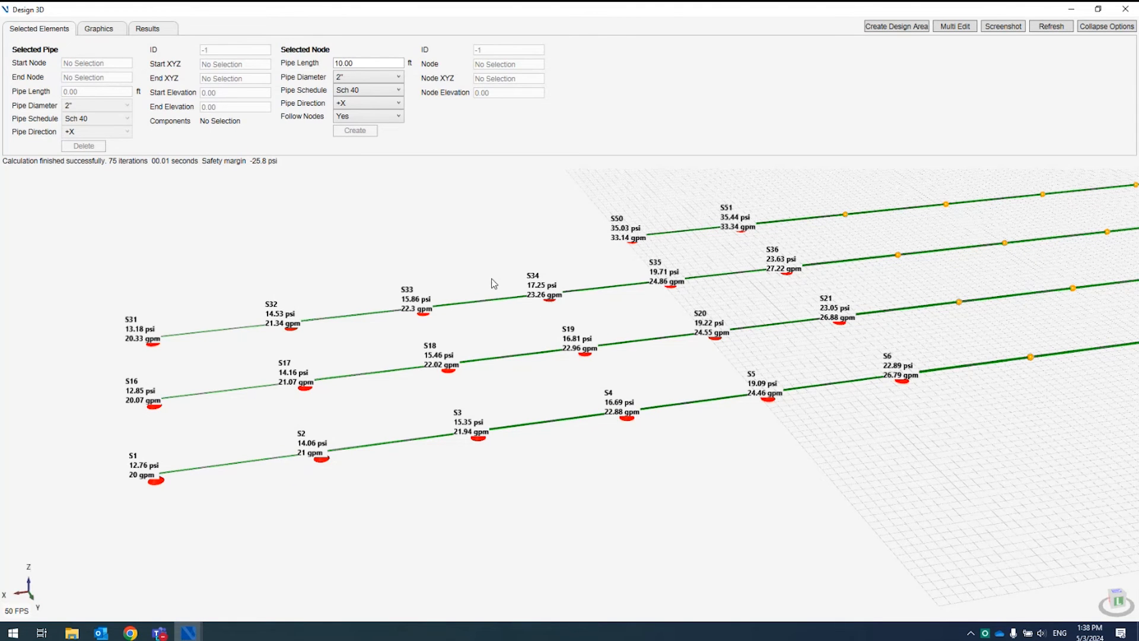
# Hide the node pressures and show the pipe labels in the 3D view
pyautogui.click(96, 33)
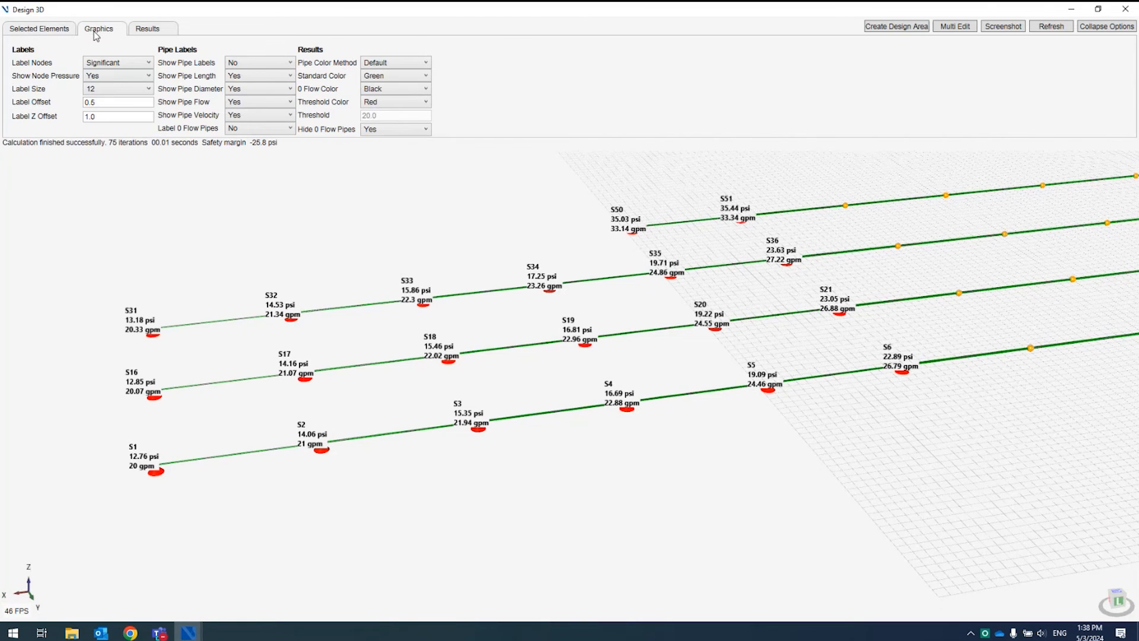
pyautogui.click(105, 77)
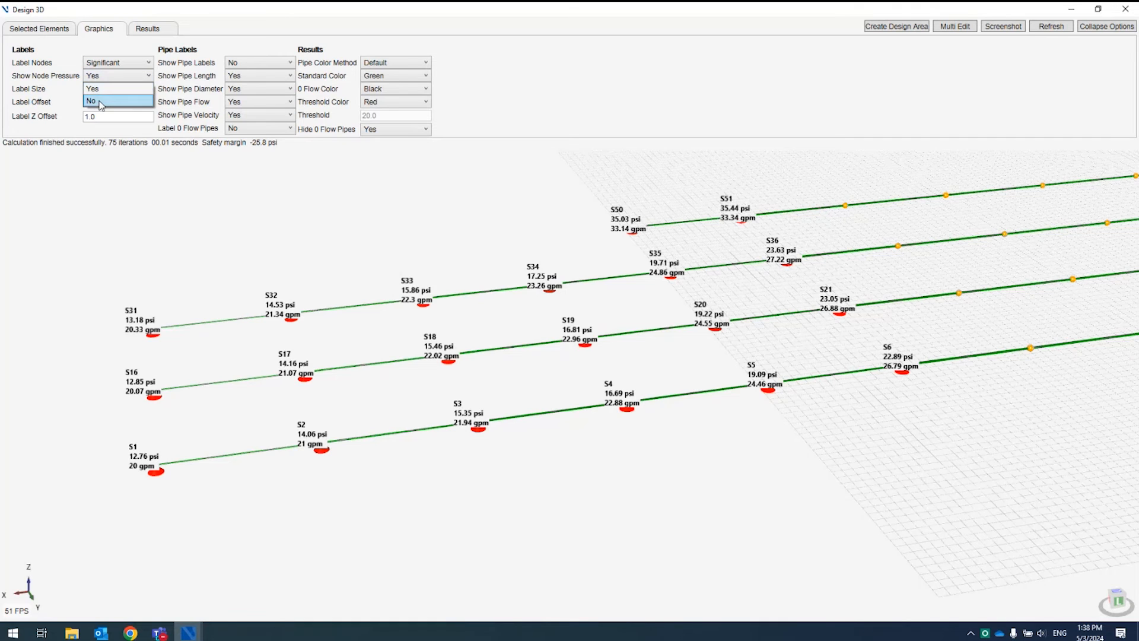
pyautogui.click(98, 99)
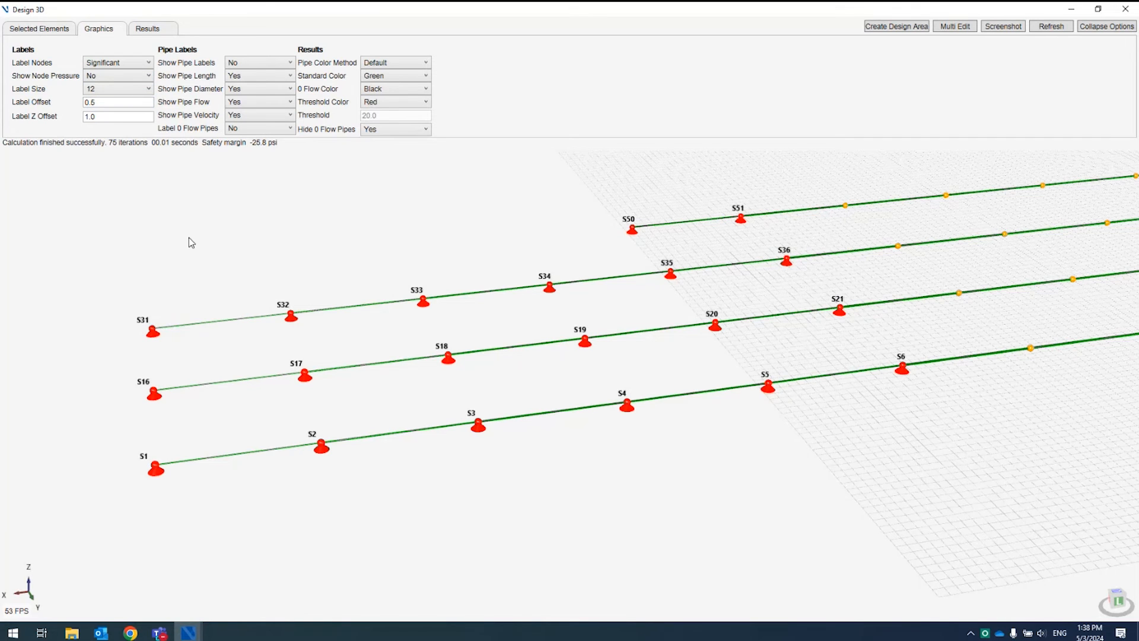
pyautogui.click(244, 64)
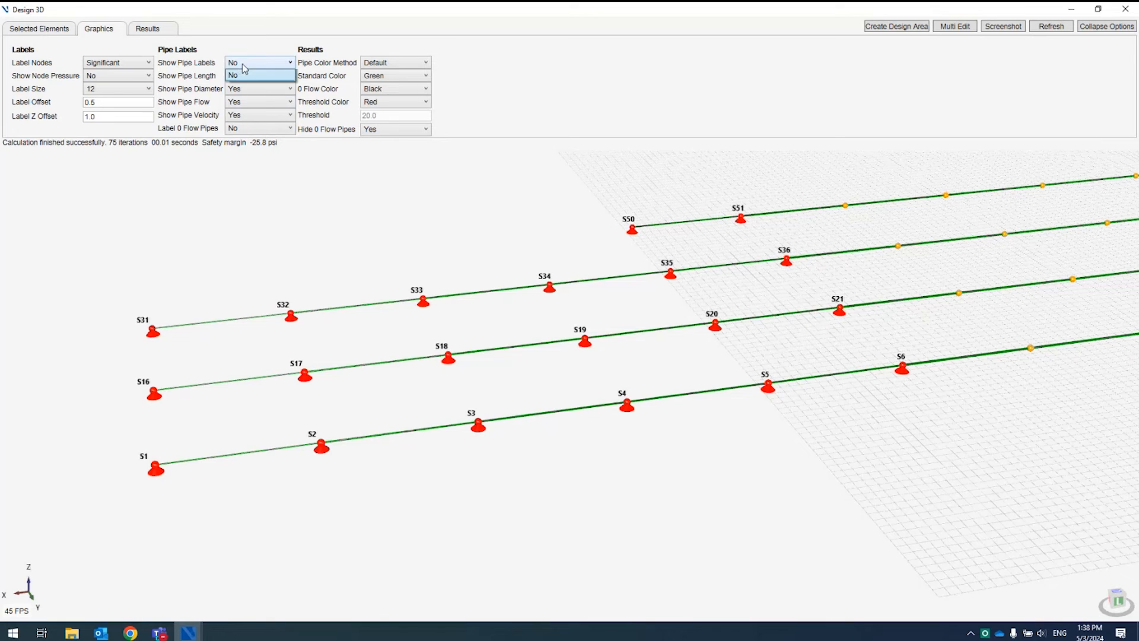
pyautogui.click(244, 74)
# Remove pipe length and pipe flow from the pipe labels, leaving only diameter and velocity
pyautogui.click(244, 79)
pyautogui.click(243, 79)
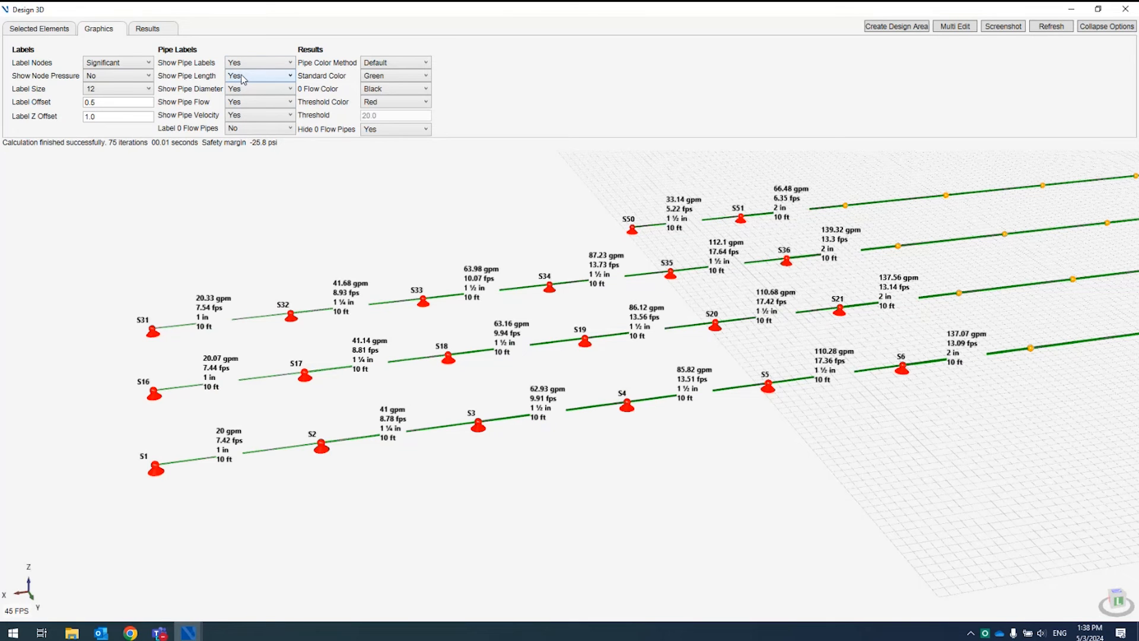
pyautogui.click(241, 77)
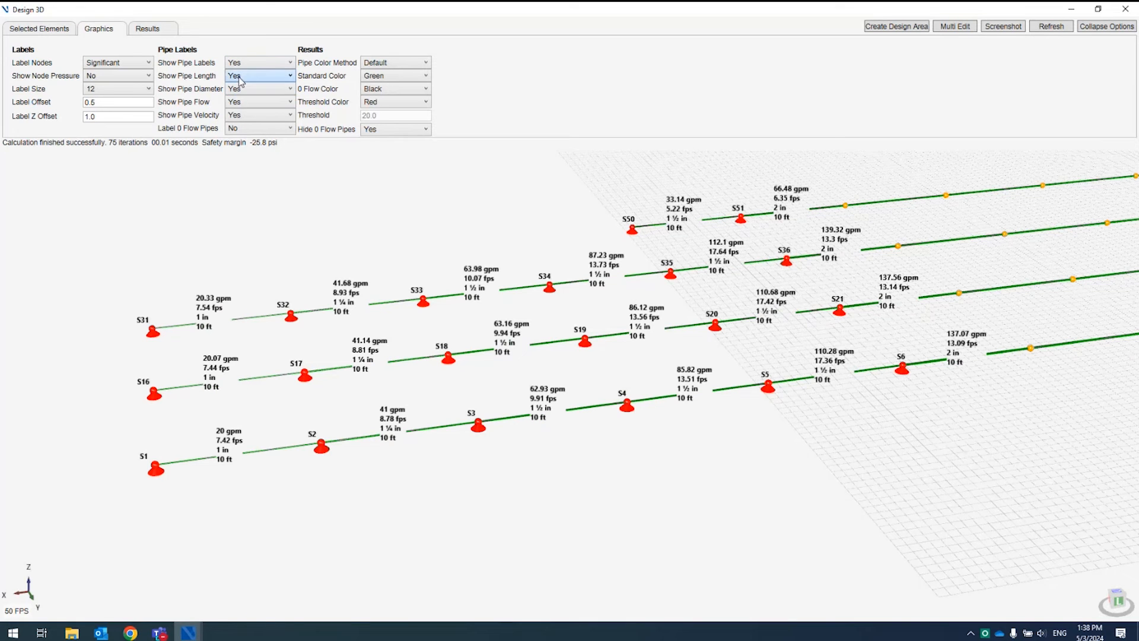
pyautogui.click(239, 101)
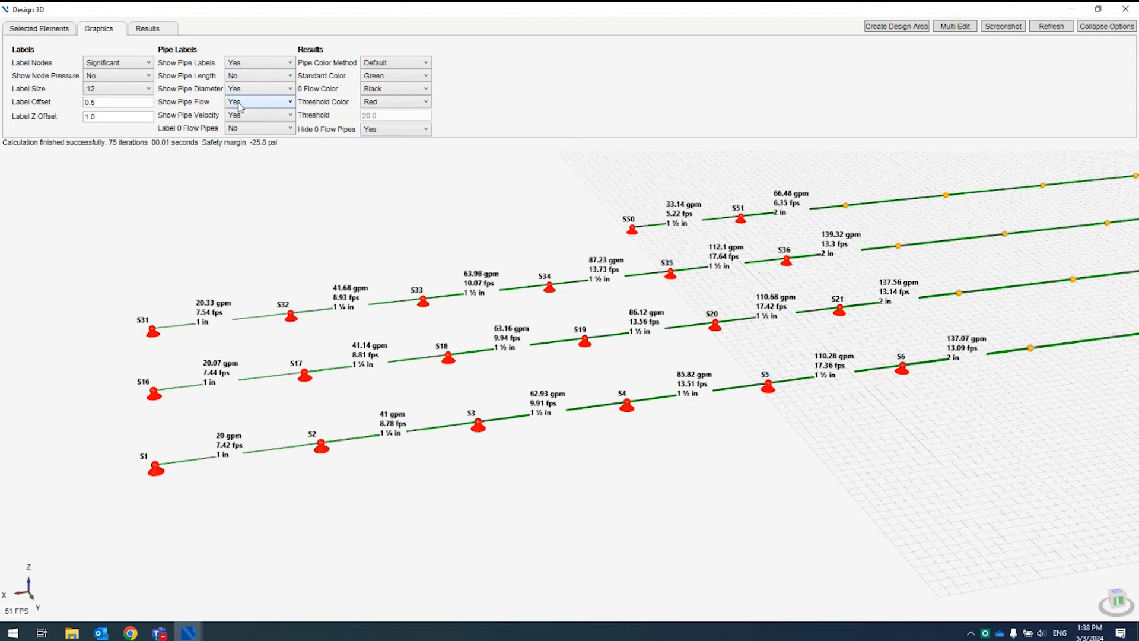
pyautogui.click(240, 105)
pyautogui.click(242, 127)
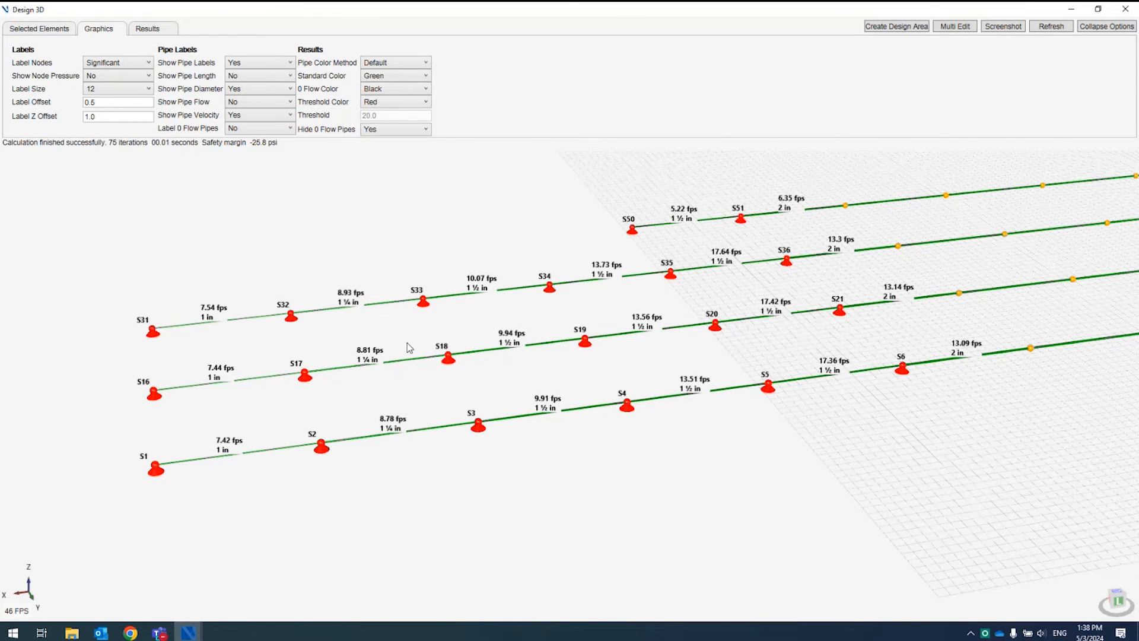
# Examine the pipe velocities and diameters along the branch lines from the end sprinklers toward the main
pyautogui.moveTo(410, 348); pyautogui.dragTo(364, 348)
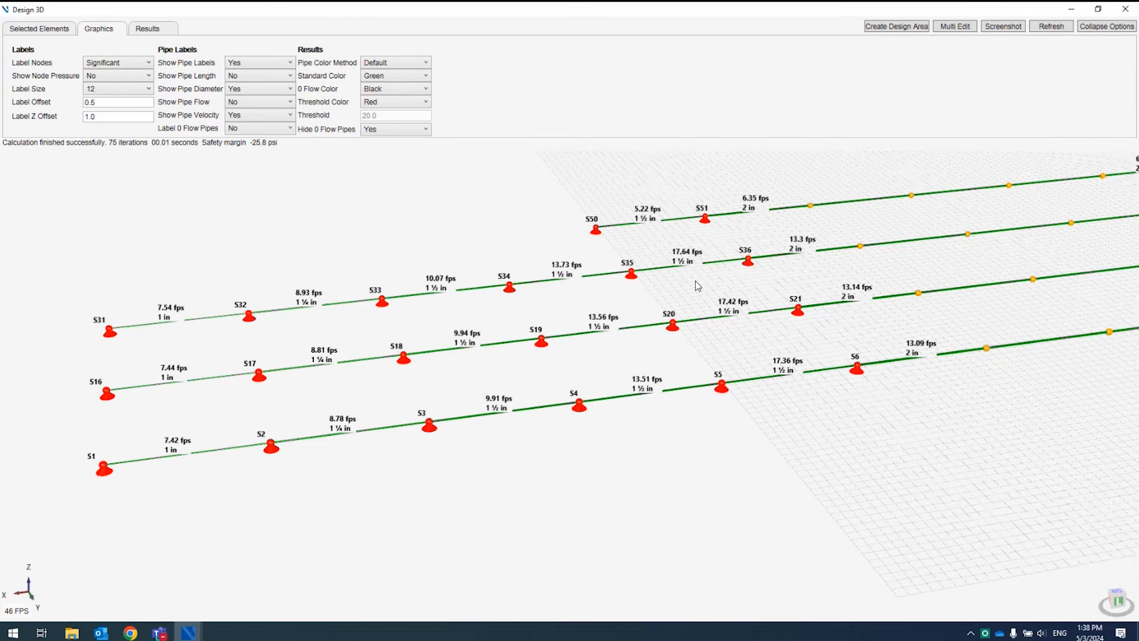
pyautogui.scroll(-2, 696, 280)
pyautogui.moveTo(695, 289); pyautogui.dragTo(510, 321)
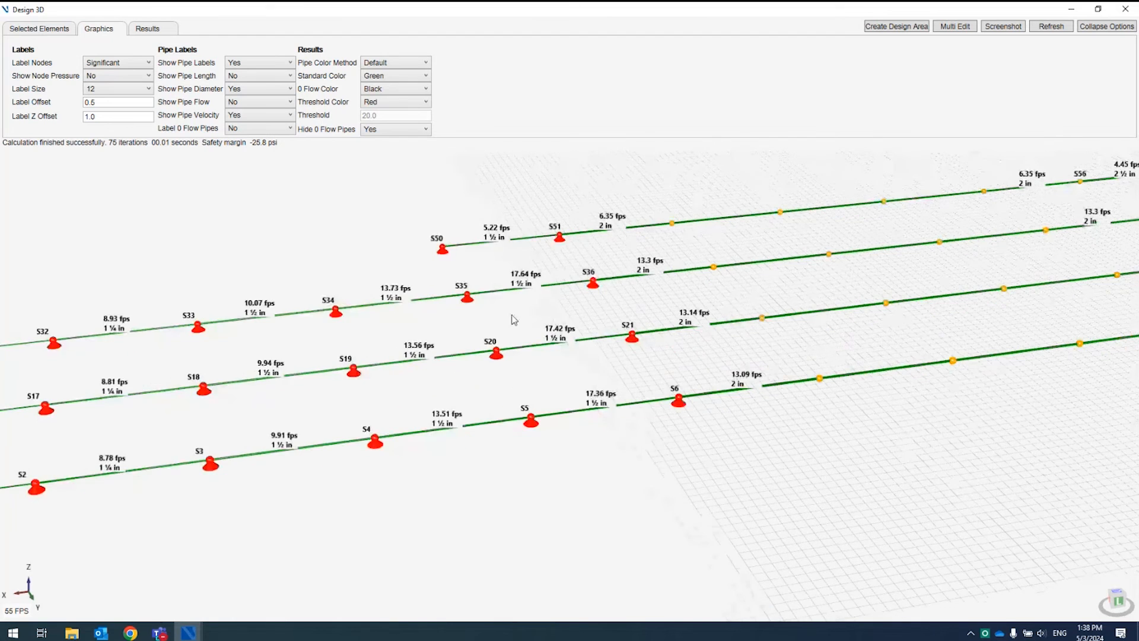
pyautogui.scroll(-1, 499, 321)
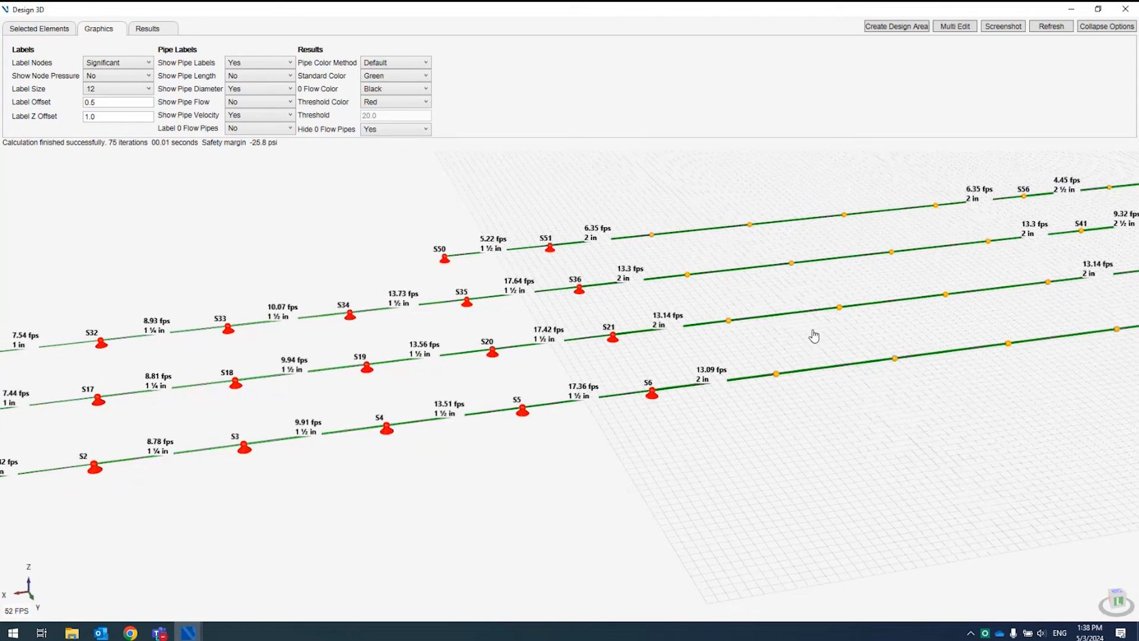
pyautogui.moveTo(813, 333); pyautogui.dragTo(605, 371)
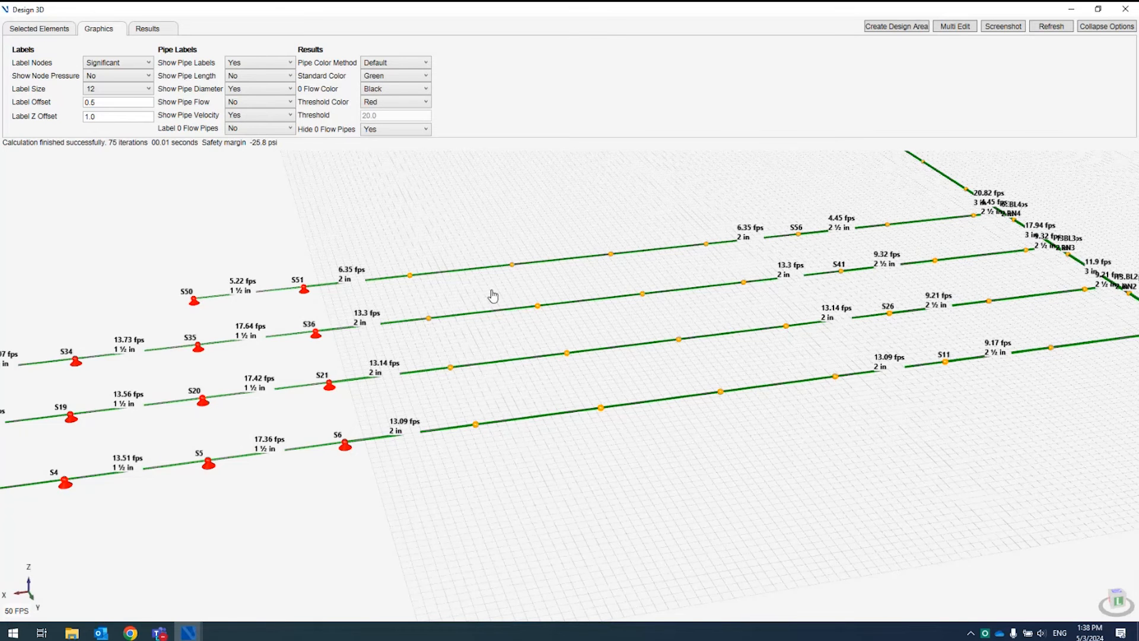
# Color the pipes by velocity and set the velocity threshold to 16 fps
pyautogui.moveTo(492, 294); pyautogui.dragTo(623, 297)
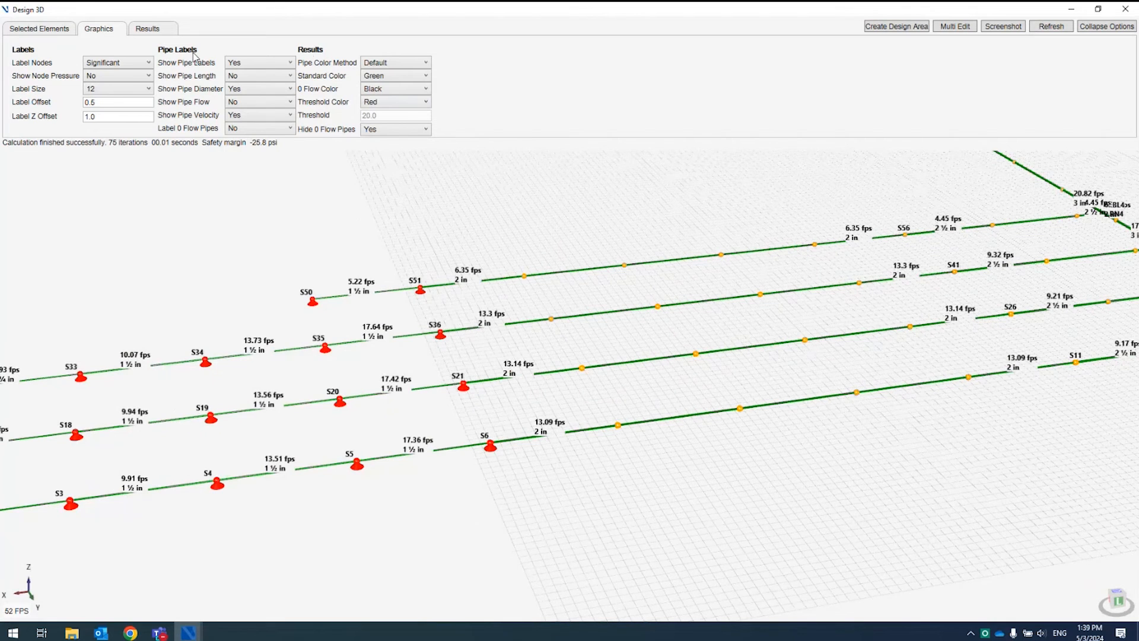
pyautogui.click(390, 64)
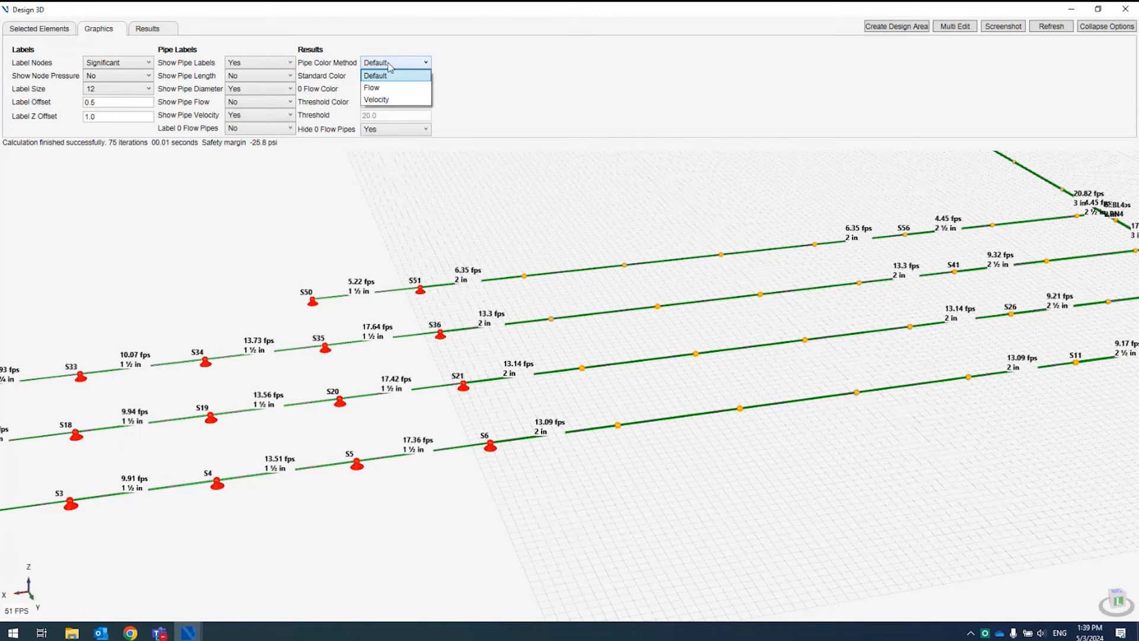
pyautogui.click(389, 99)
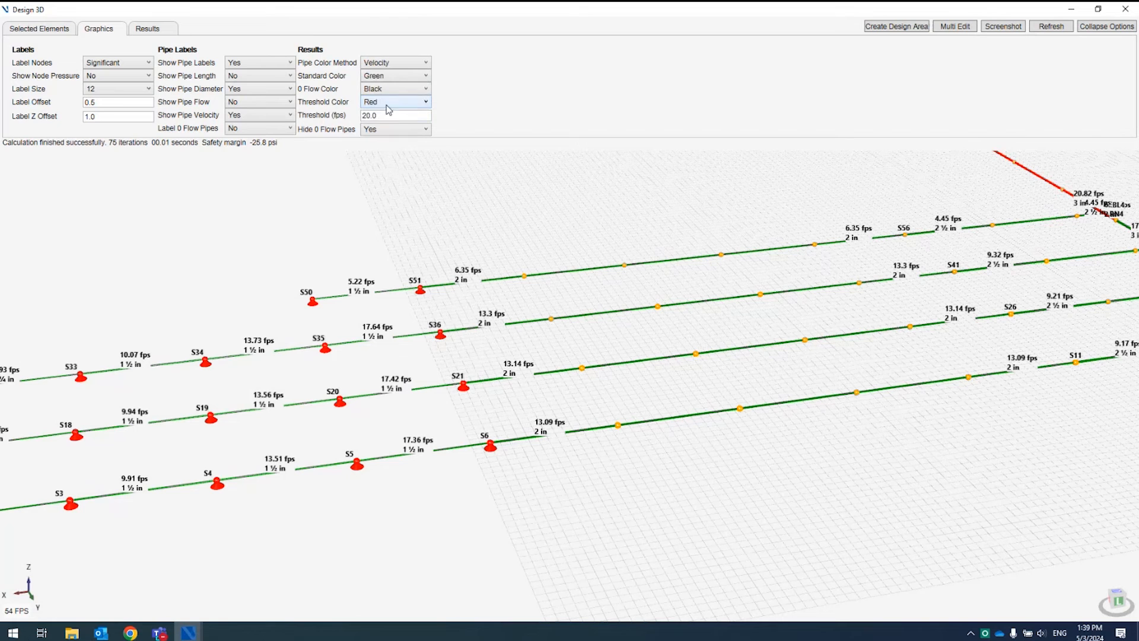
pyautogui.doubleClick(386, 115)
pyautogui.write('16')
pyautogui.press('Tab')
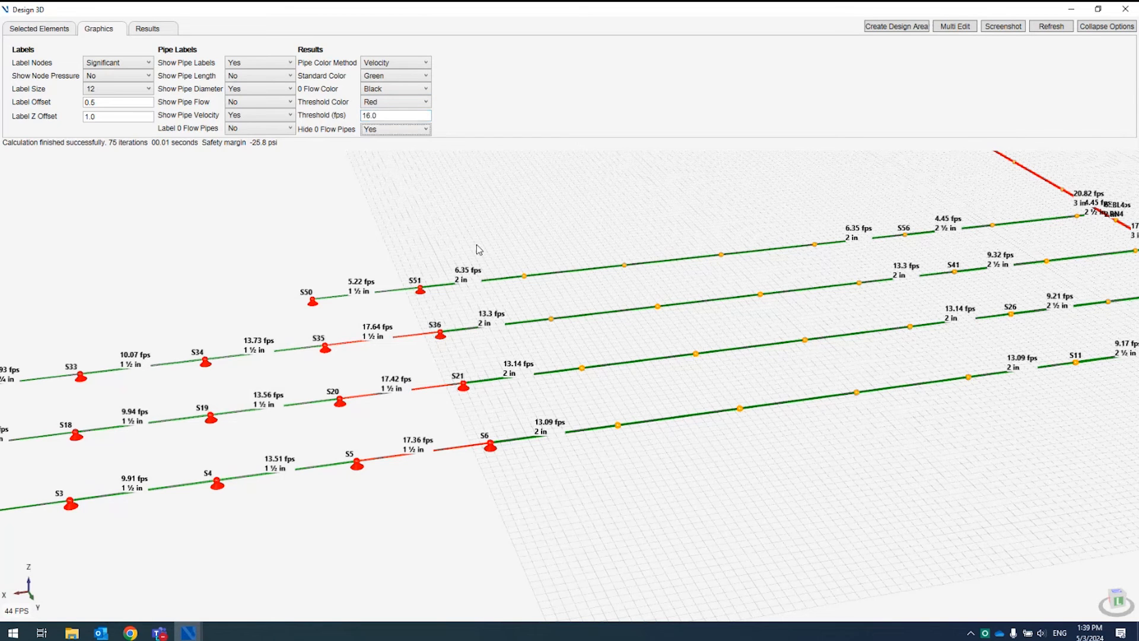
# Inspect the pipes above the velocity threshold and display the properties of the pipe between S5 and S6
pyautogui.moveTo(905, 304); pyautogui.dragTo(872, 289)
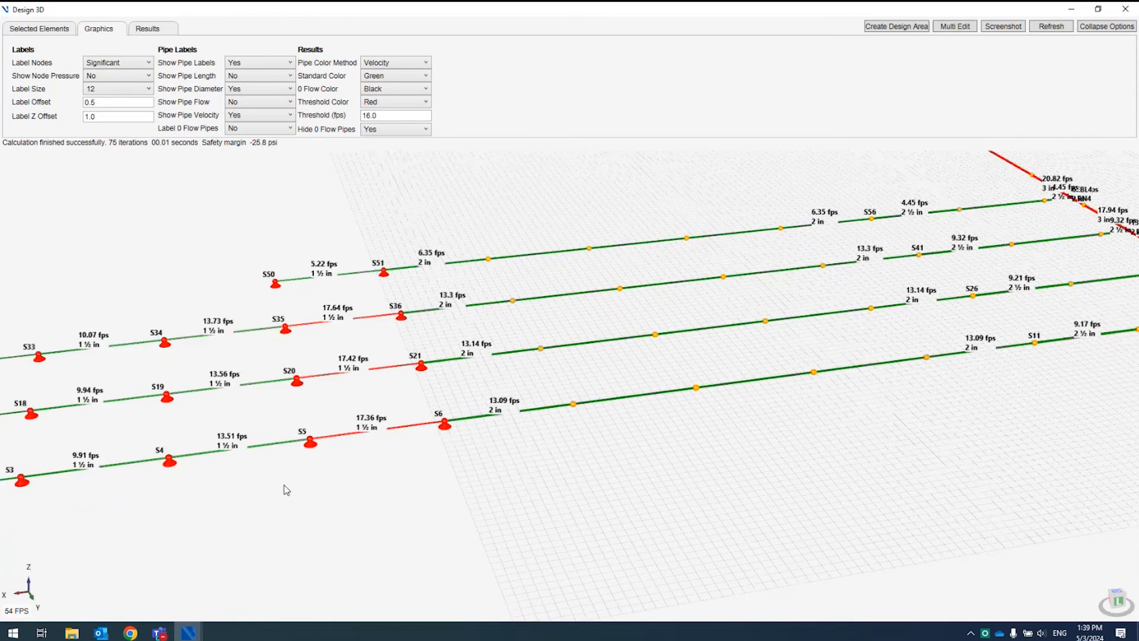
pyautogui.scroll(3, 285, 487)
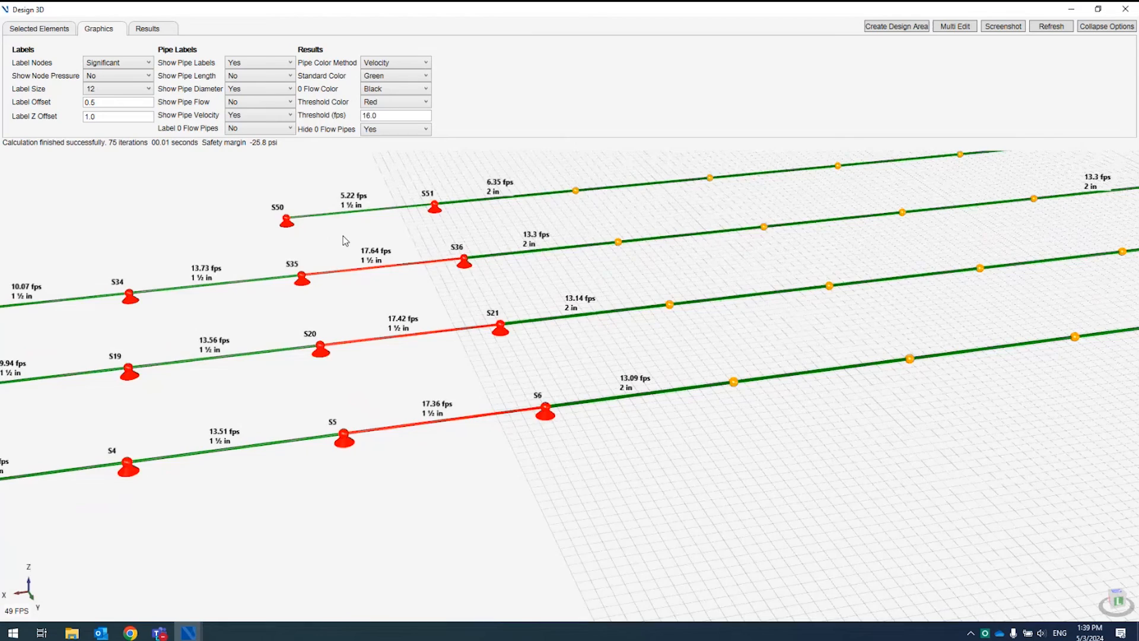
pyautogui.scroll(-2, 407, 258)
pyautogui.moveTo(767, 256); pyautogui.dragTo(786, 293)
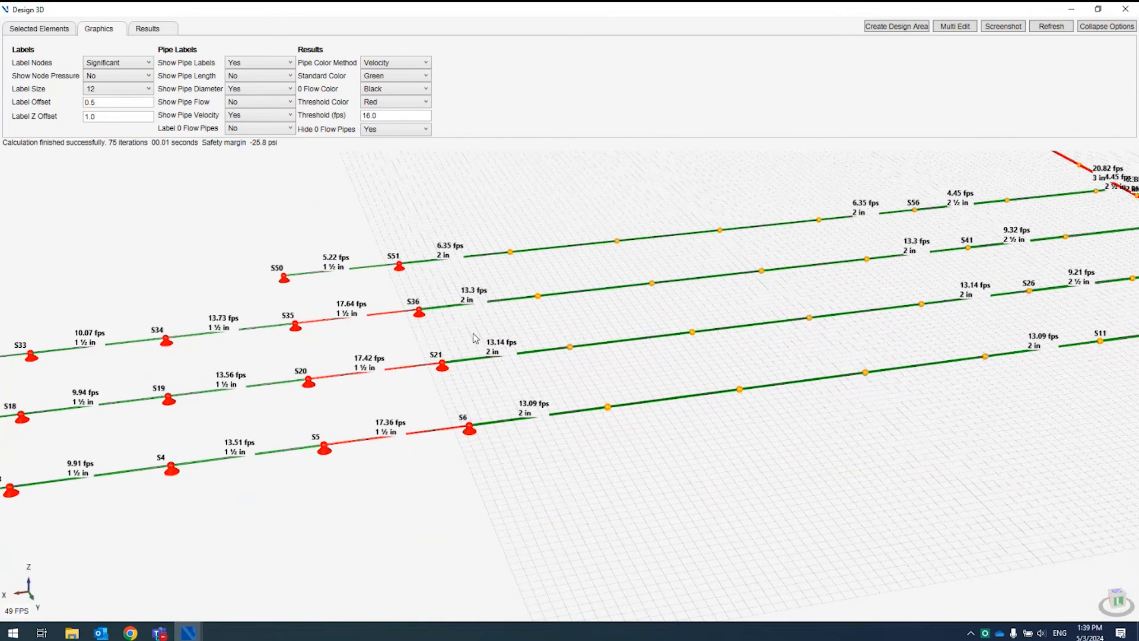
pyautogui.click(413, 434)
pyautogui.click(41, 34)
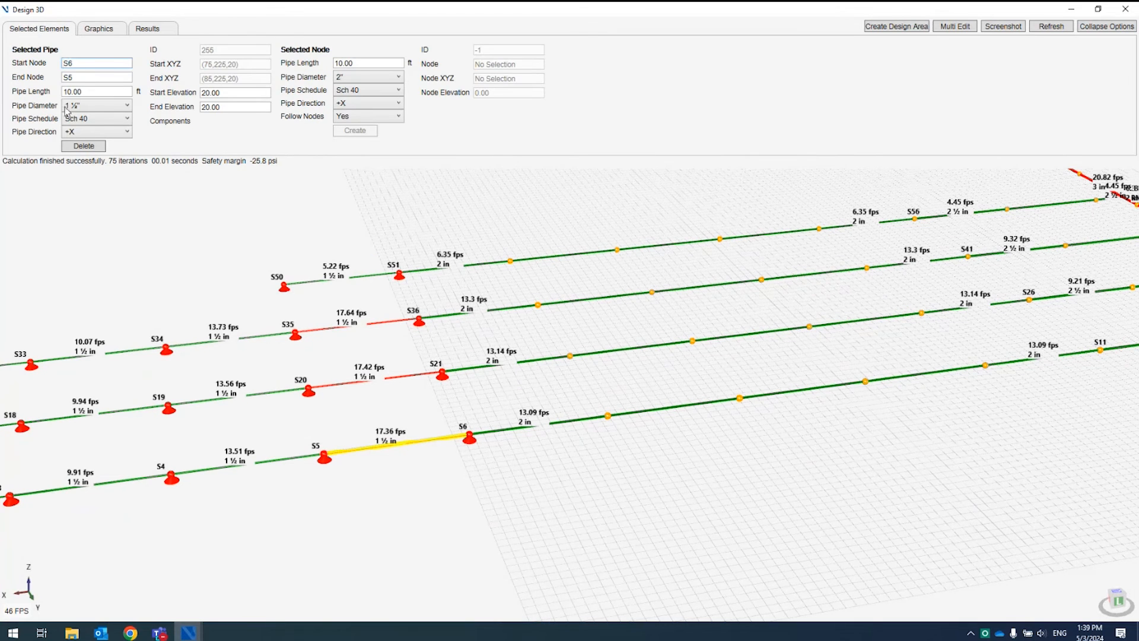
# Bulk-edit the four pipes S50–S51, S35–S36, S20–S21 and S5–S6 to a 2" diameter
pyautogui.click(951, 28)
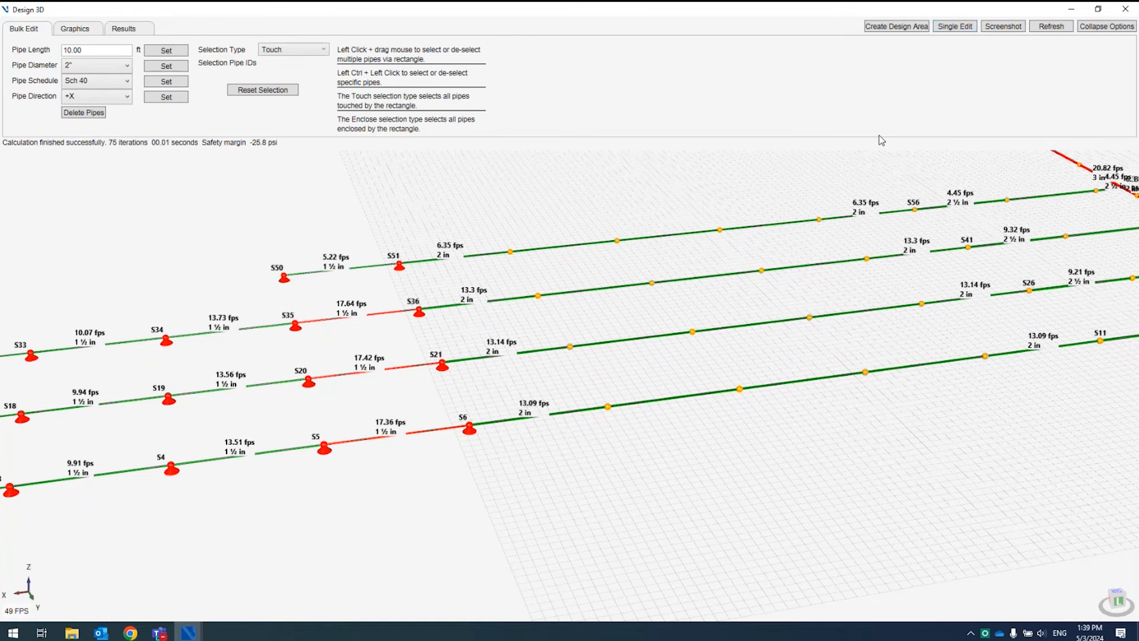
pyautogui.moveTo(333, 471); pyautogui.dragTo(385, 248)
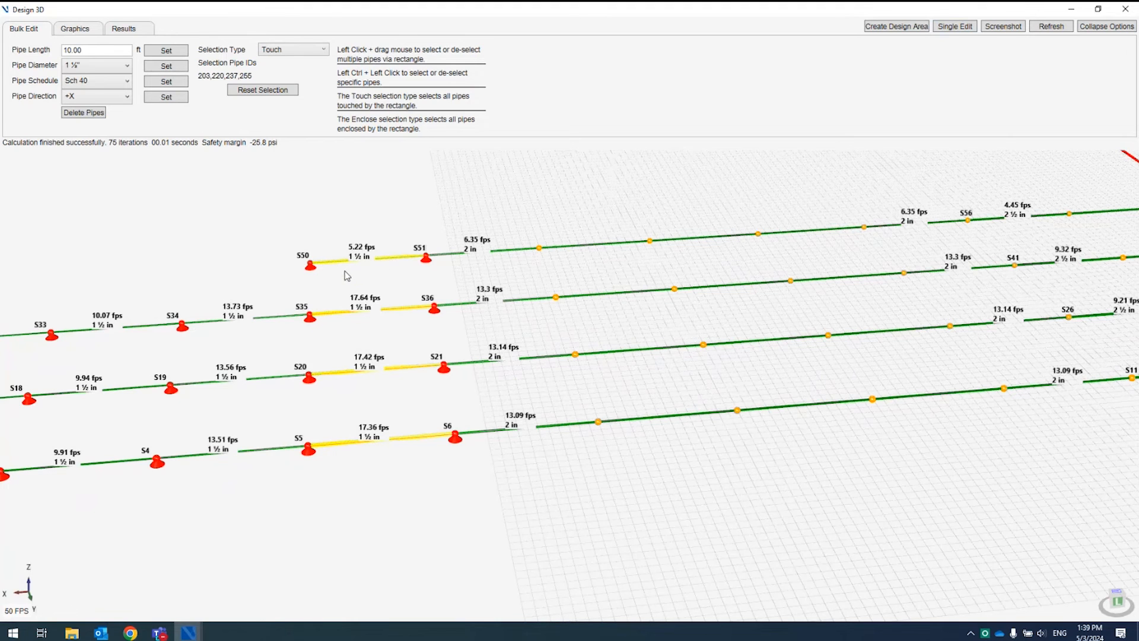
pyautogui.click(79, 67)
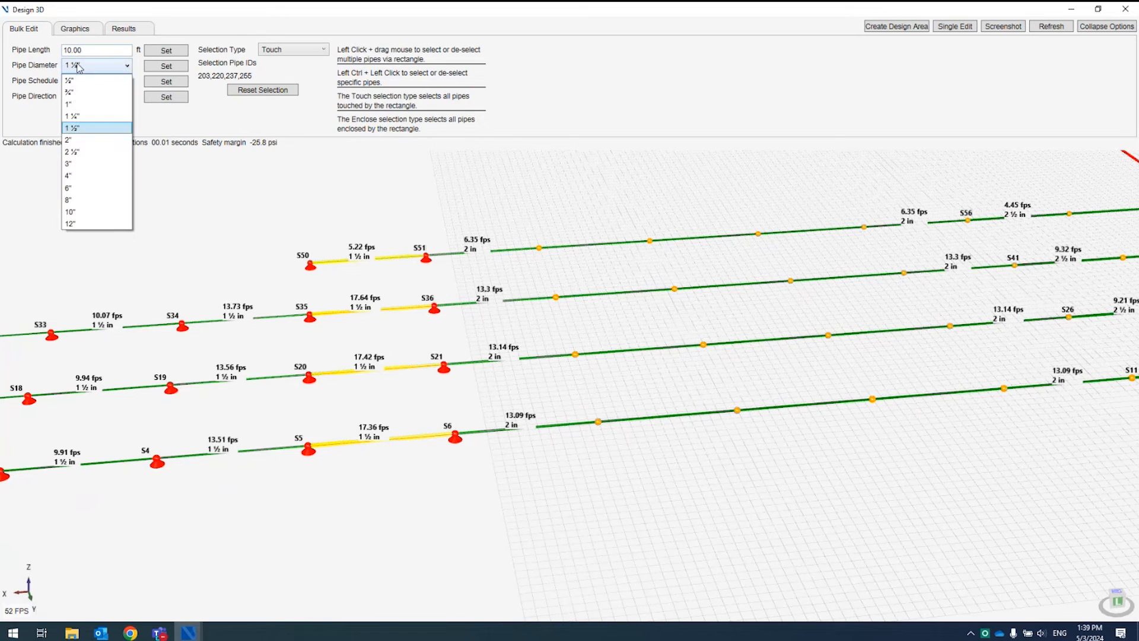
pyautogui.click(87, 140)
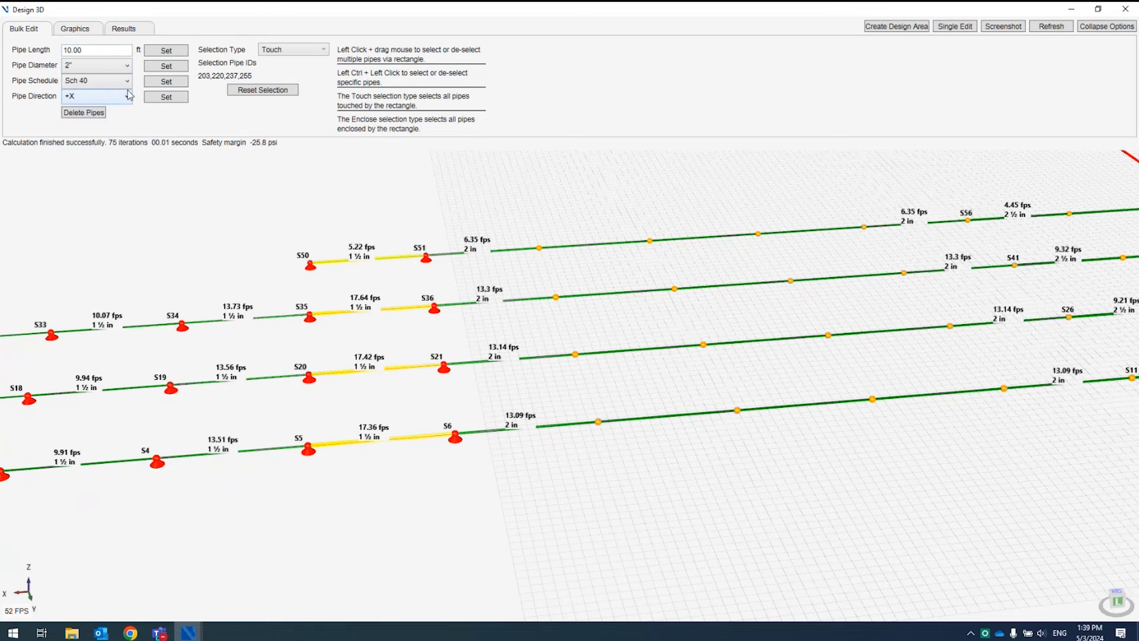
pyautogui.click(161, 71)
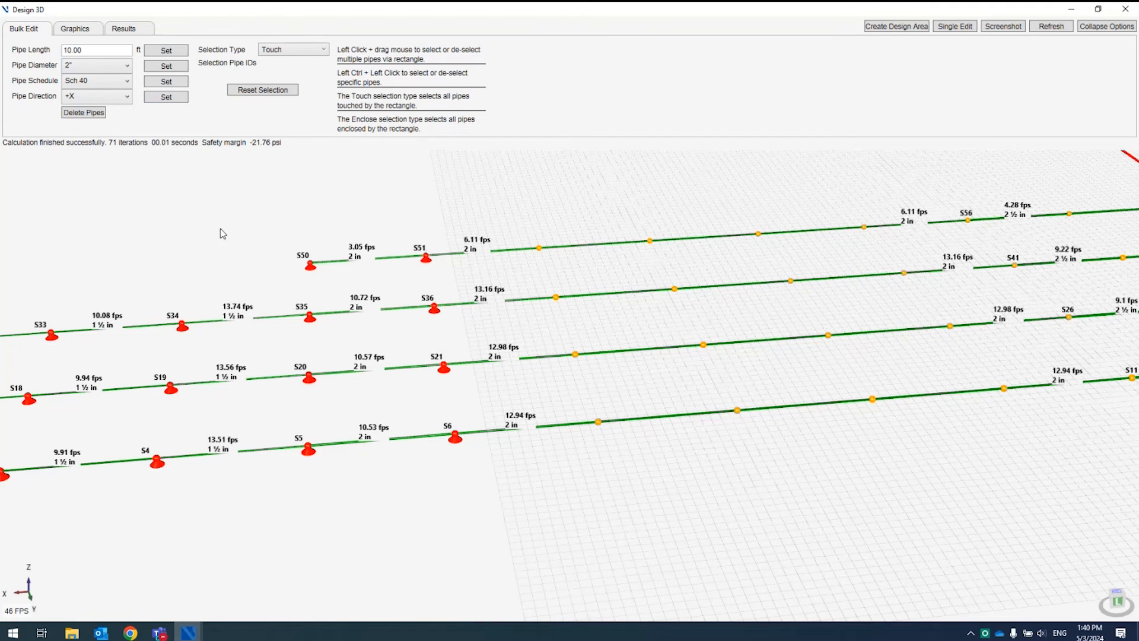
# Switch to the main vCalc window and bulk-edit the 3-inch Sch 40 pipe groups of 10 ft and 5 ft length to 4 in diameter
pyautogui.moveTo(704, 317); pyautogui.dragTo(363, 385)
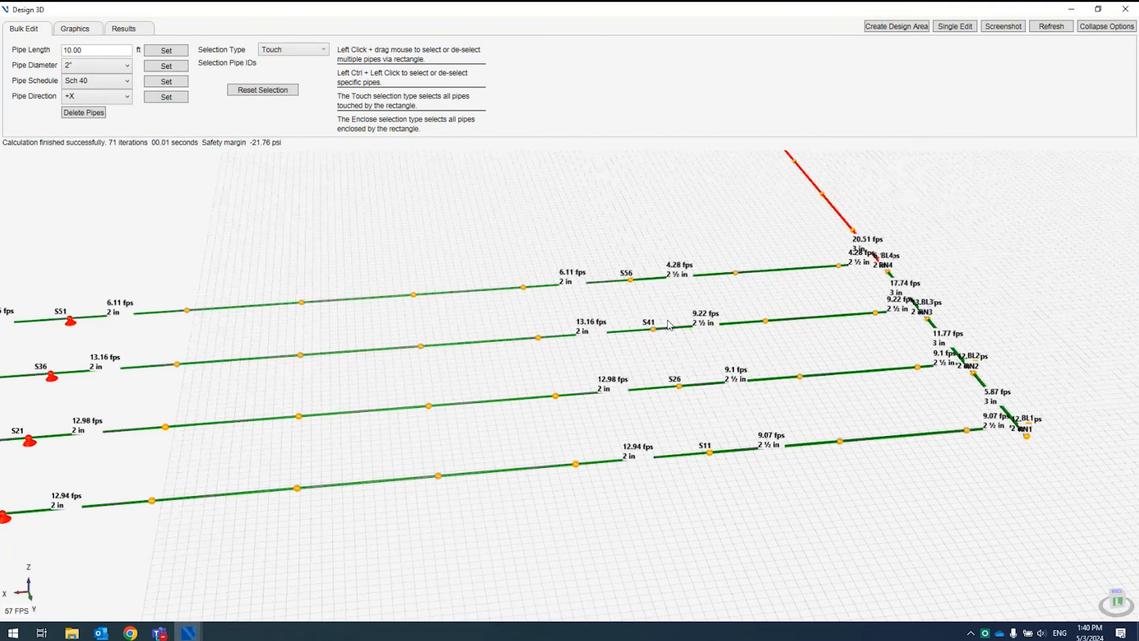
pyautogui.moveTo(846, 272); pyautogui.dragTo(647, 316)
pyautogui.moveTo(568, 296); pyautogui.dragTo(692, 327)
pyautogui.scroll(5, 651, 356)
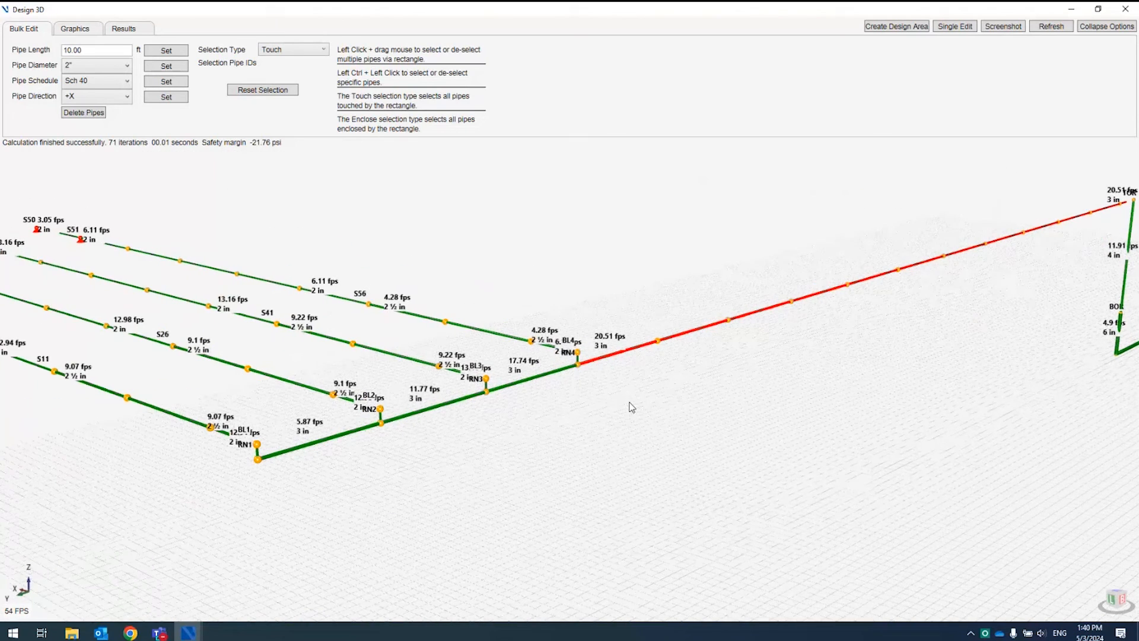
pyautogui.moveTo(629, 401); pyautogui.dragTo(782, 401)
pyautogui.click(1069, 13)
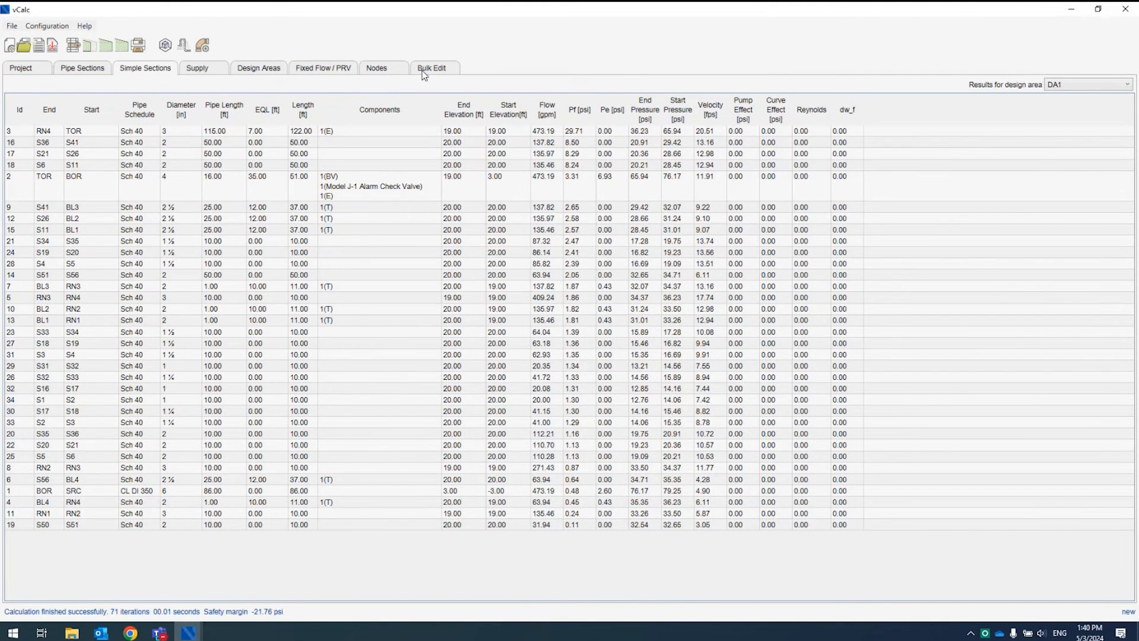
pyautogui.click(439, 69)
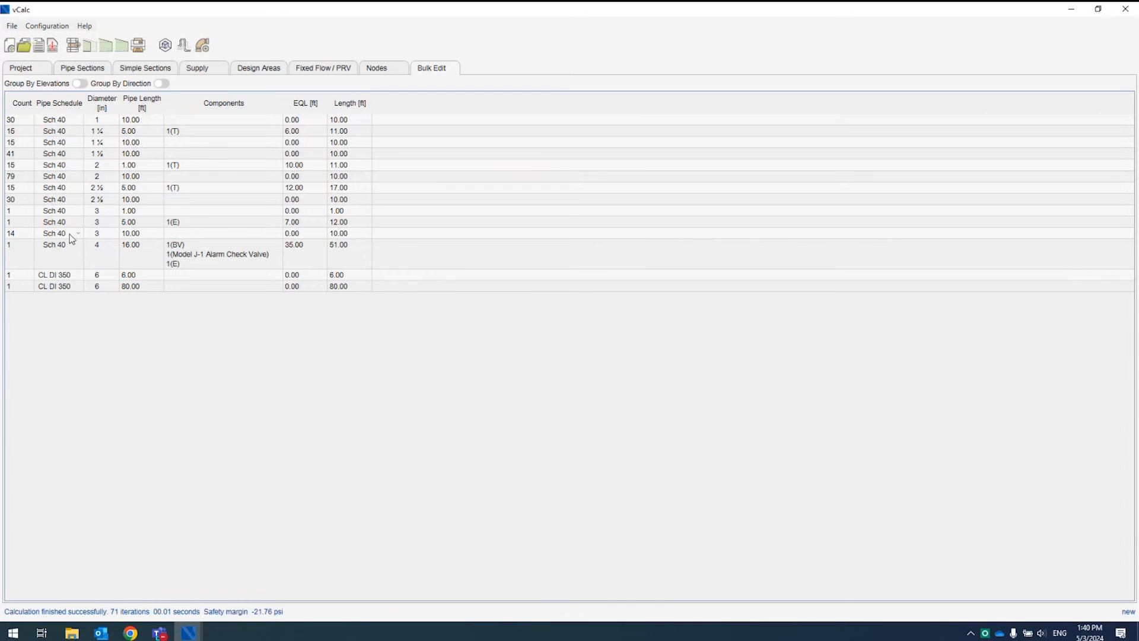
pyautogui.click(104, 234)
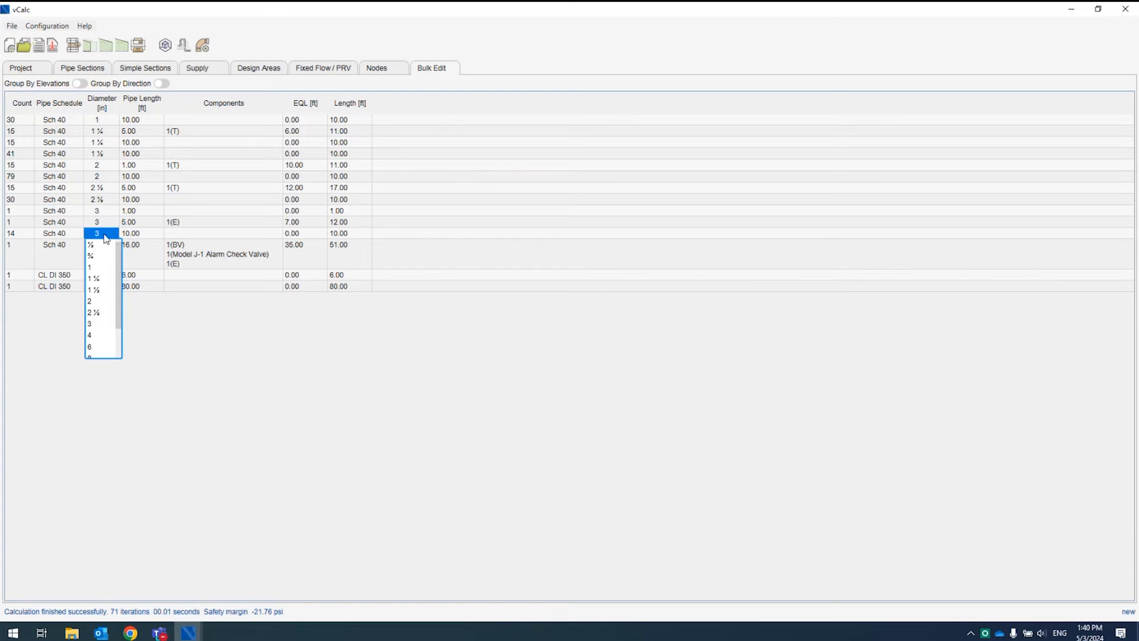
pyautogui.click(101, 339)
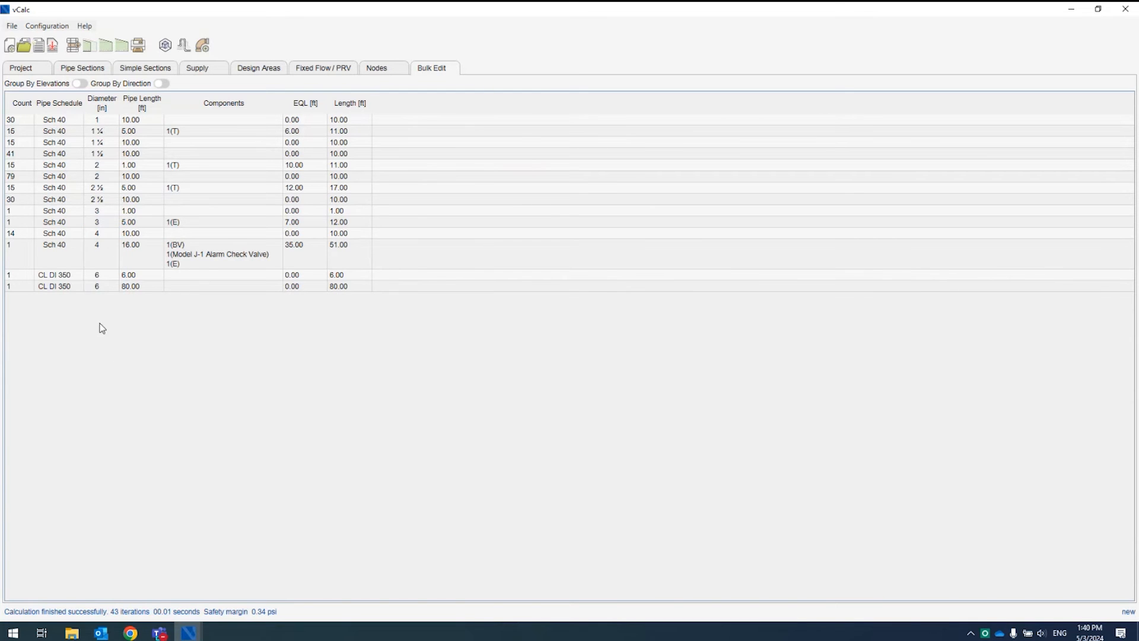
pyautogui.click(104, 222)
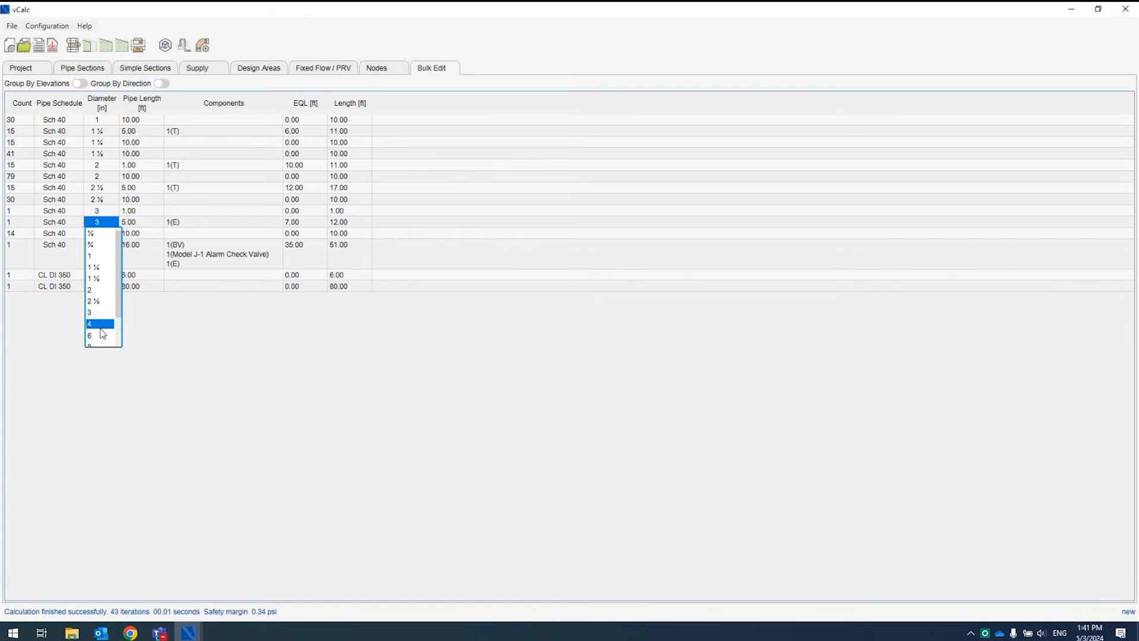
pyautogui.click(96, 325)
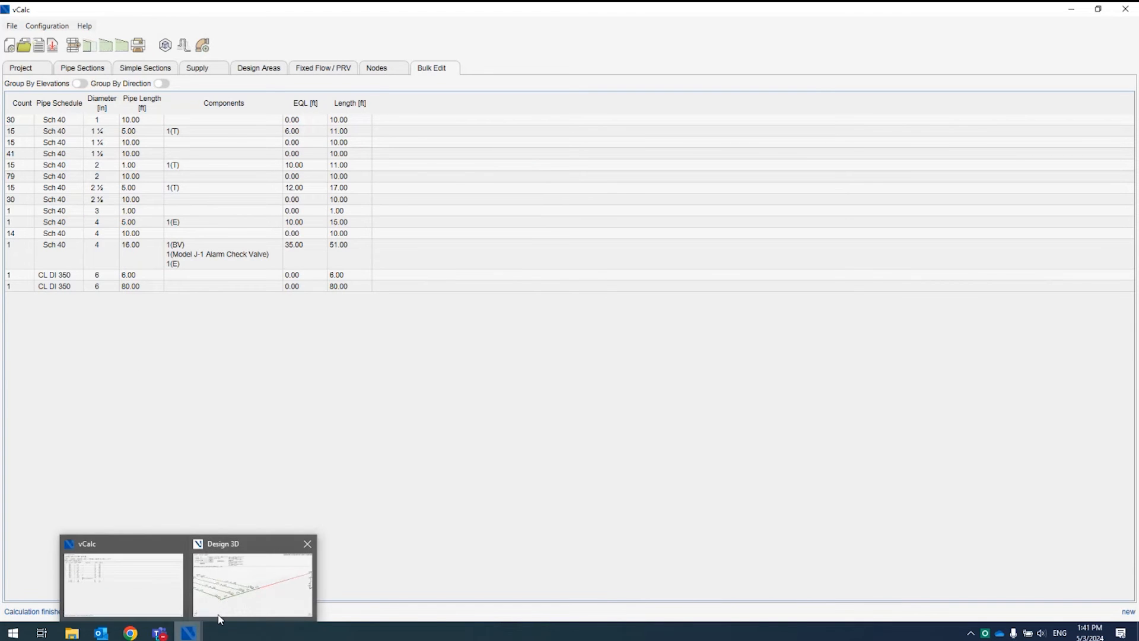
# Return to the Design 3D window and examine the velocities and diameters along the resized main
pyautogui.click(238, 589)
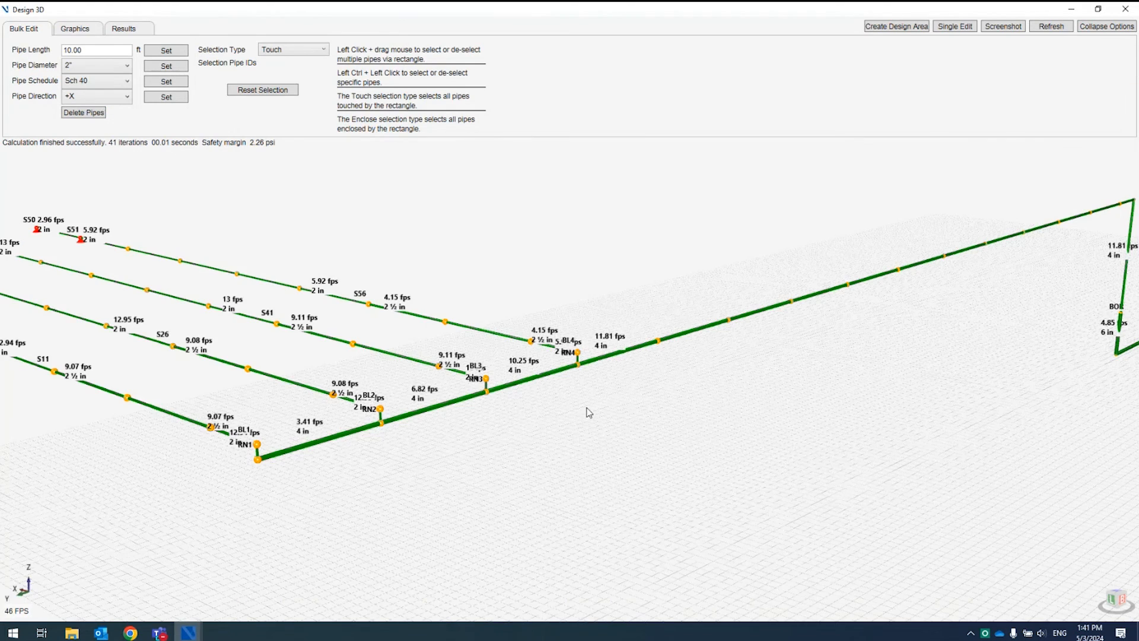
pyautogui.scroll(2, 599, 397)
pyautogui.scroll(2, 605, 367)
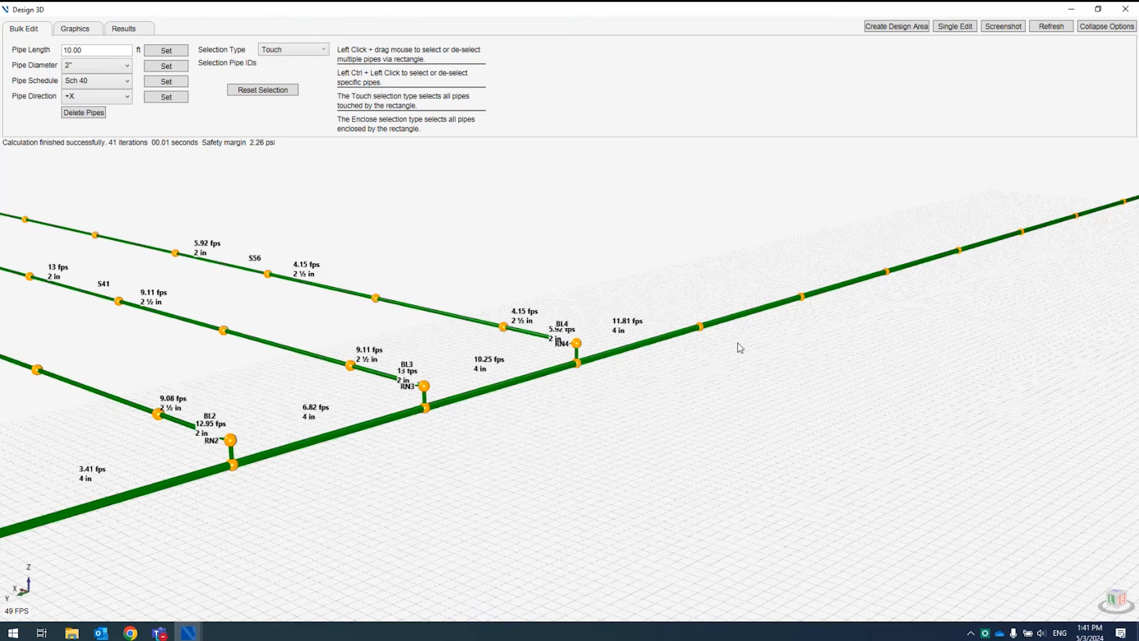
pyautogui.scroll(-1, 713, 356)
pyautogui.moveTo(713, 357); pyautogui.dragTo(662, 363)
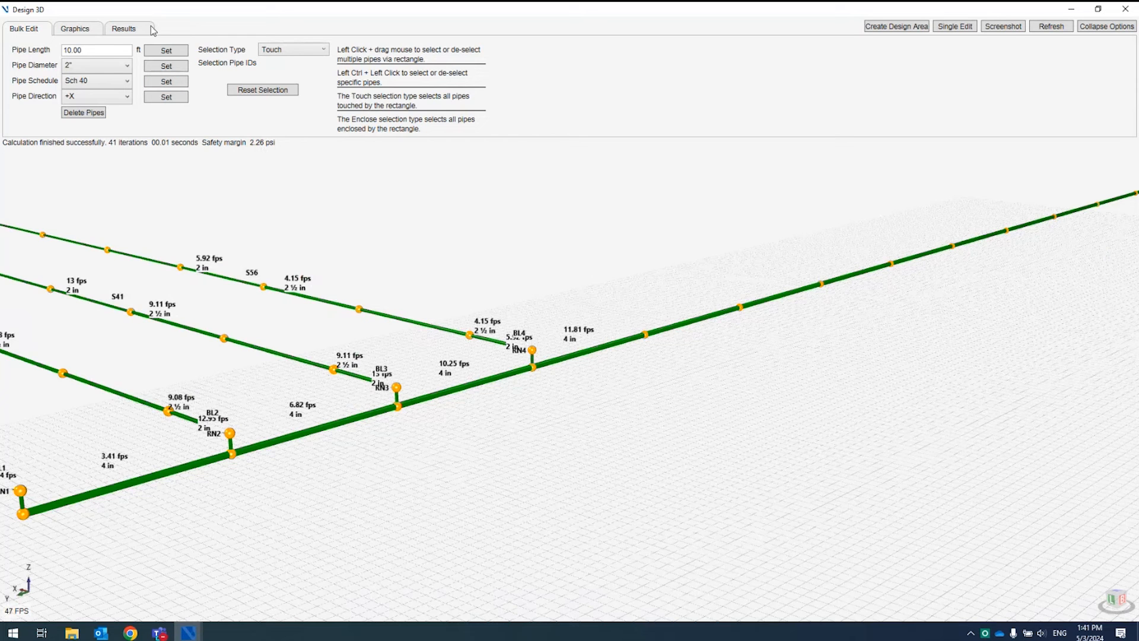
# Display the hydraulic results and supply graph for design area DA1, and review the branch line velocities back to the remote sprinklers
pyautogui.click(125, 28)
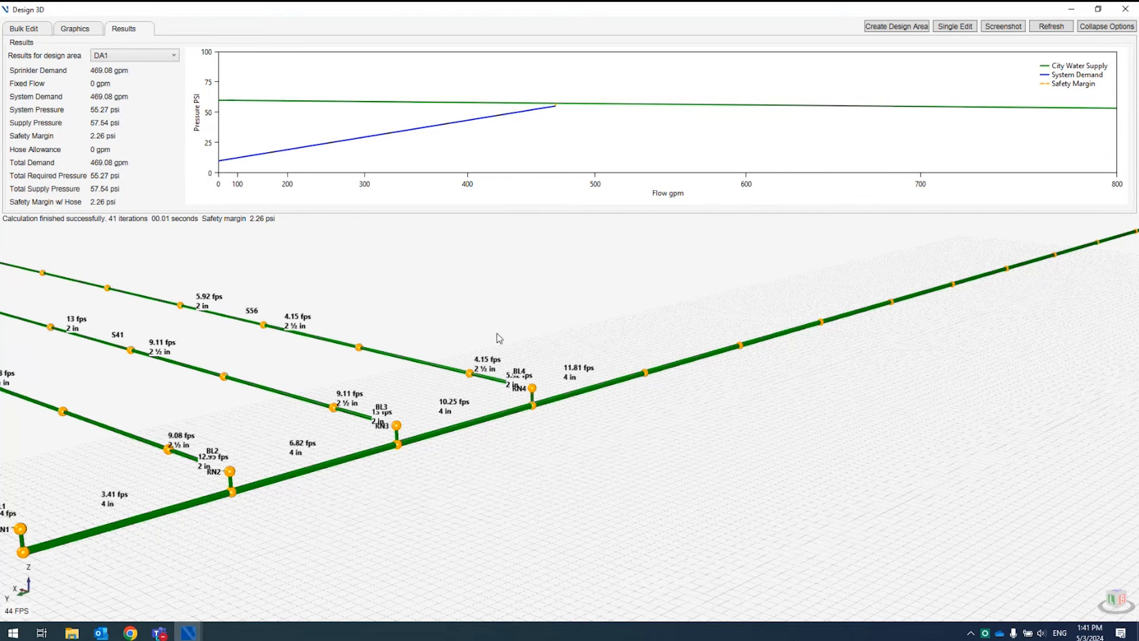
pyautogui.scroll(-2, 497, 333)
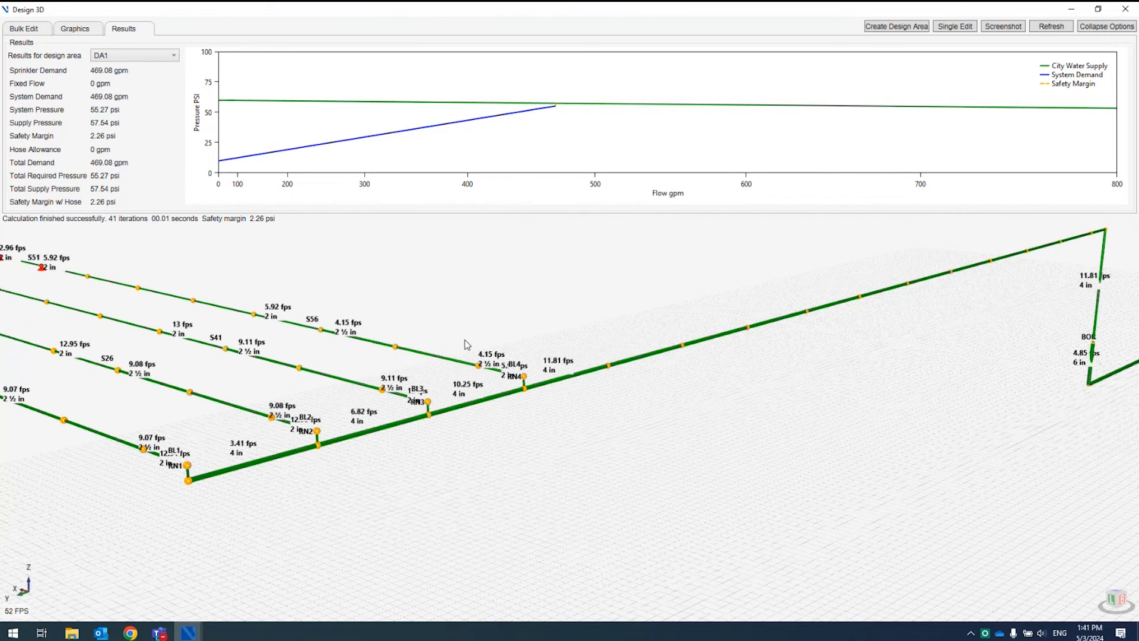
pyautogui.scroll(-2, 561, 377)
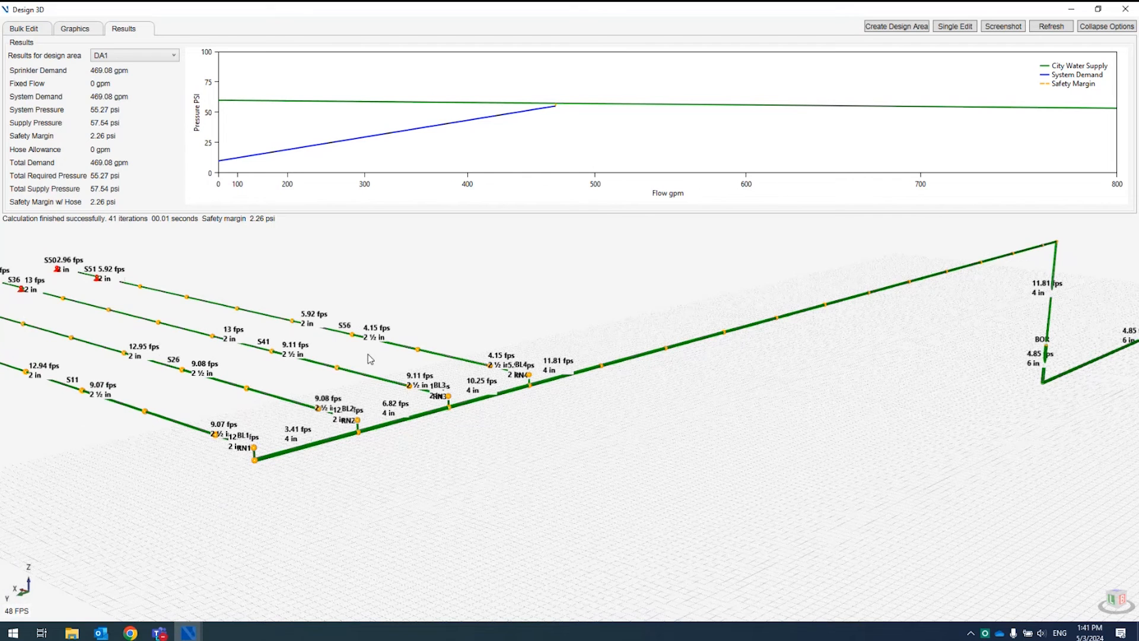
pyautogui.scroll(3, 366, 355)
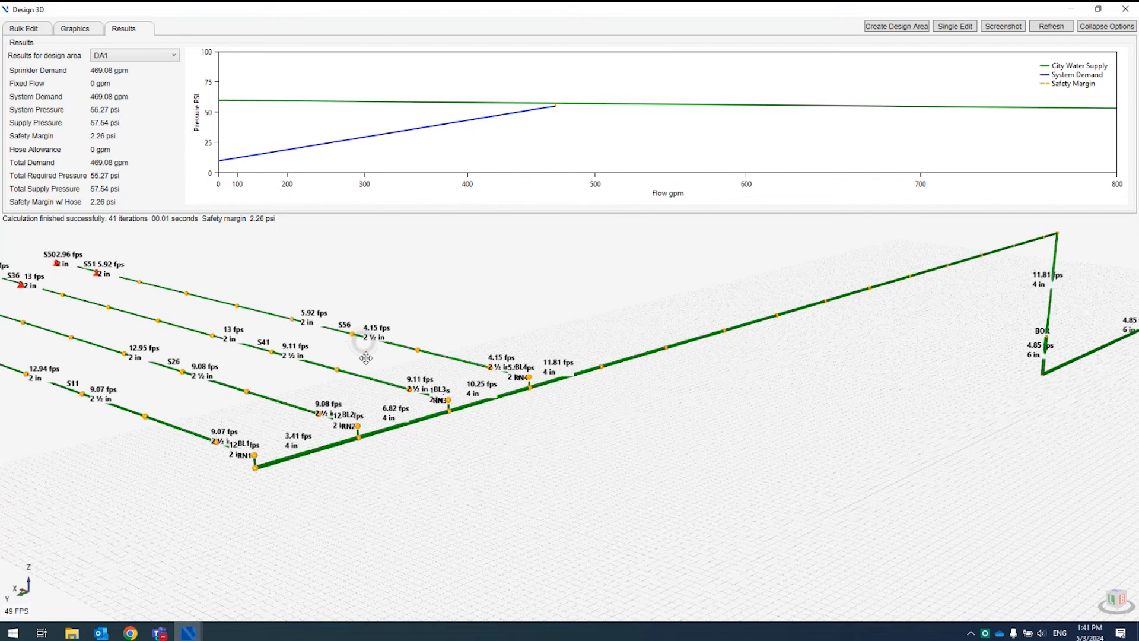
pyautogui.moveTo(386, 367); pyautogui.dragTo(742, 402)
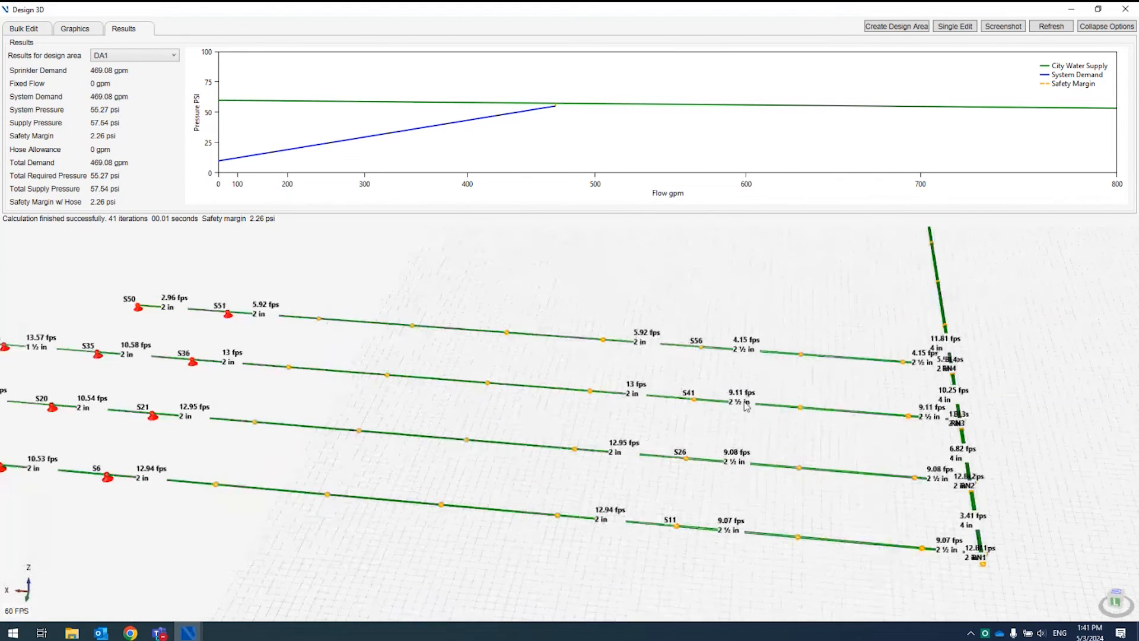
pyautogui.moveTo(489, 385); pyautogui.dragTo(564, 415)
pyautogui.moveTo(482, 445); pyautogui.dragTo(951, 389)
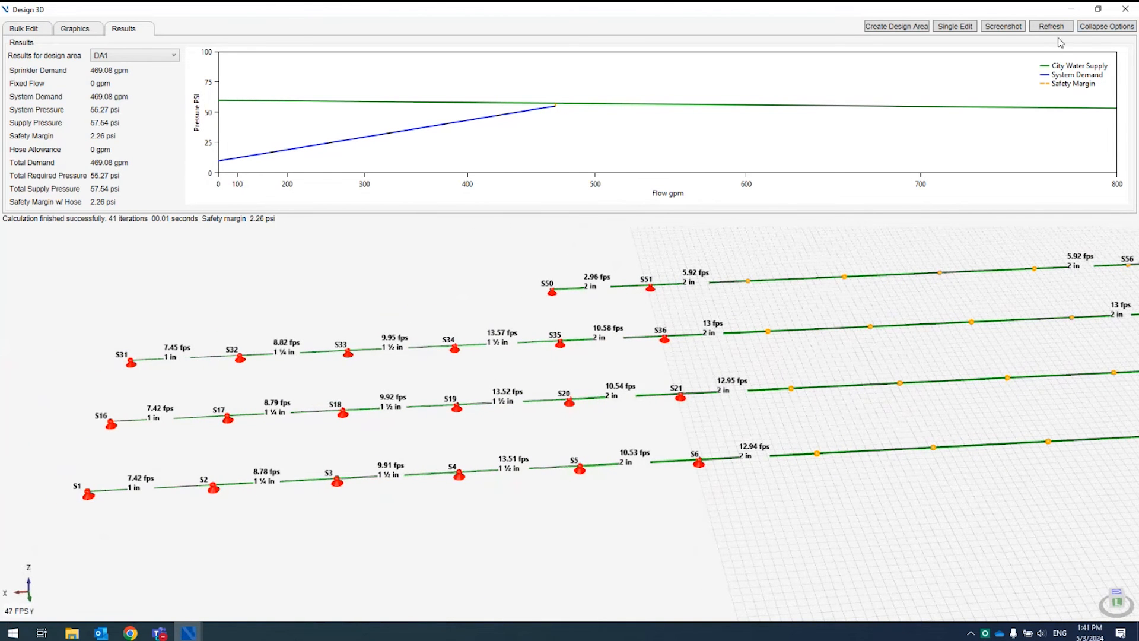
# Collapse the options, frame the flowing sprinklers of the design area, and save a screenshot named "Remote Area"
pyautogui.click(1105, 27)
pyautogui.moveTo(623, 342); pyautogui.dragTo(679, 376)
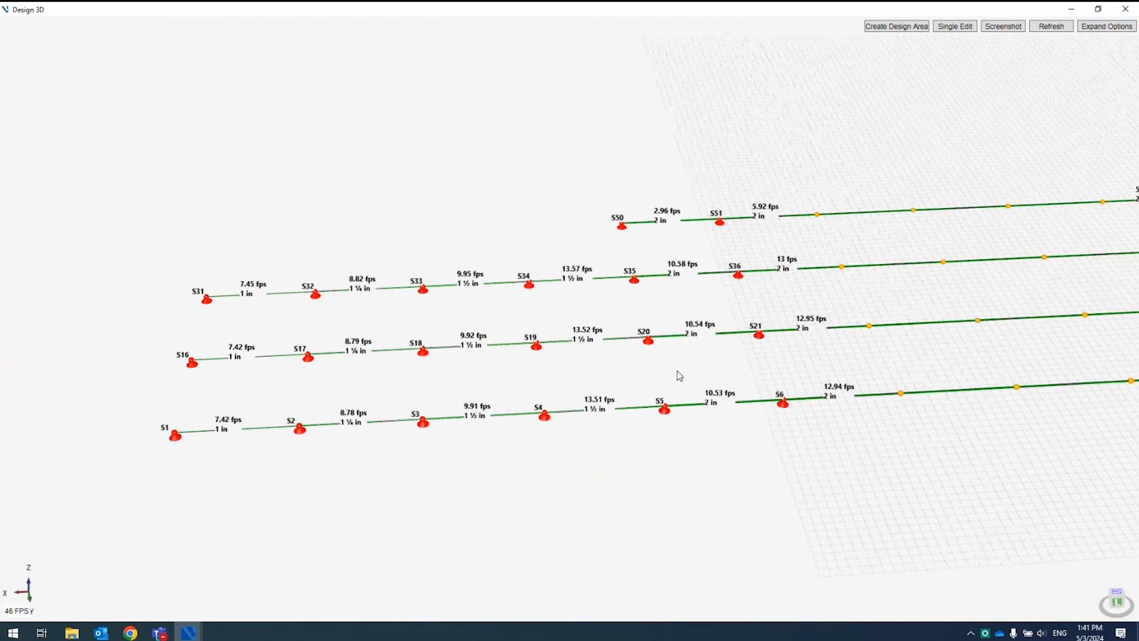
pyautogui.scroll(-2, 657, 407)
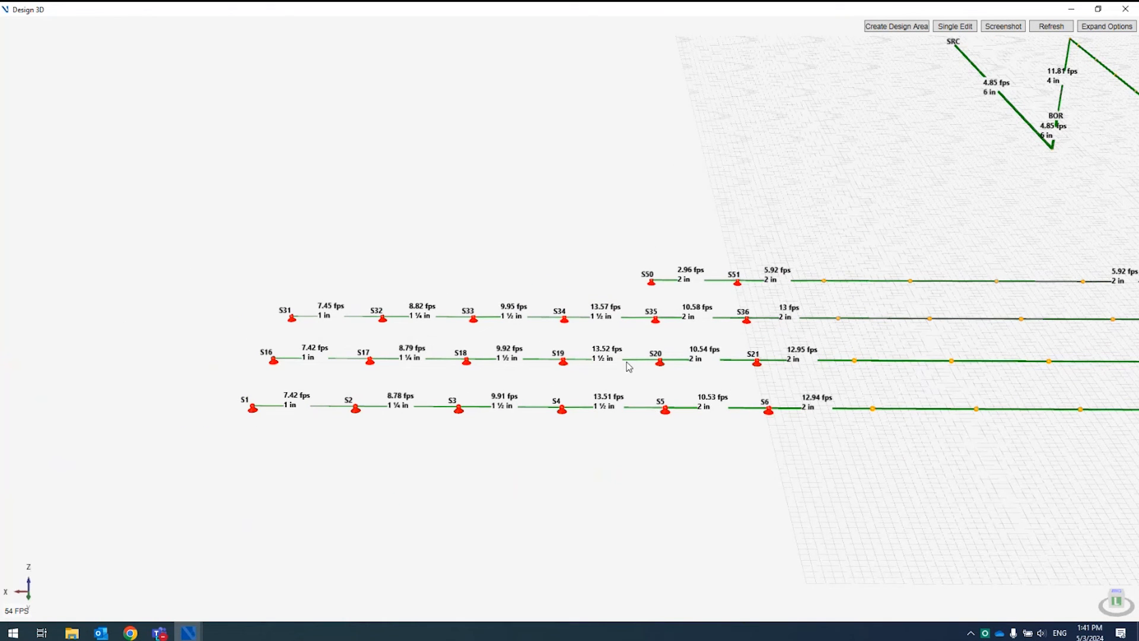
pyautogui.click(1002, 27)
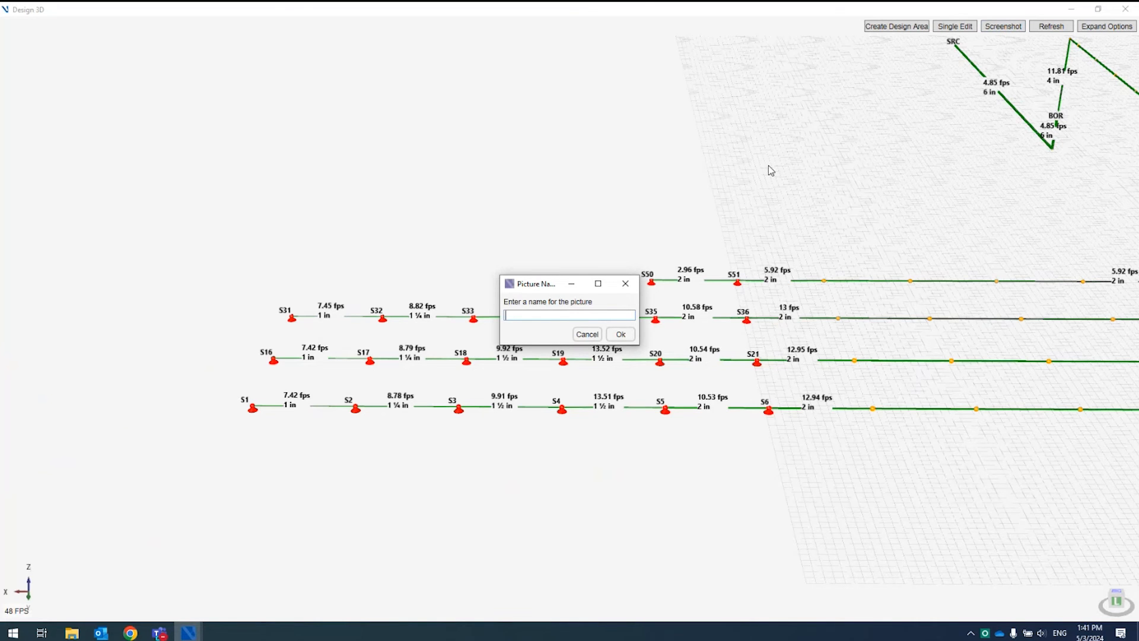
pyautogui.write('Remote Area')
pyautogui.click(629, 333)
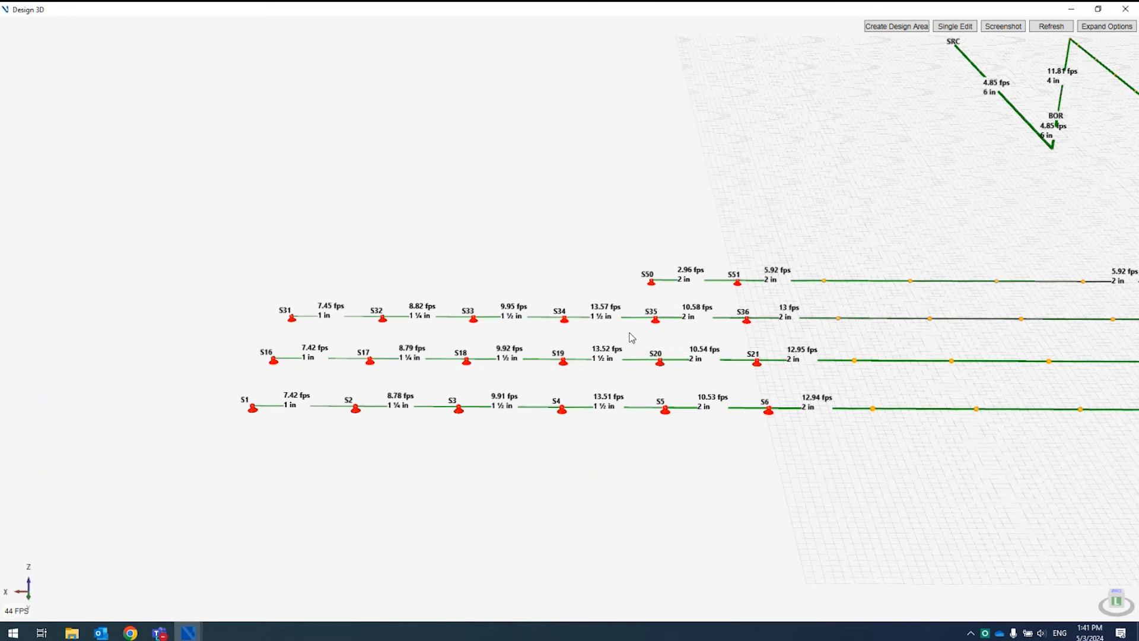
pyautogui.scroll(-3, 783, 321)
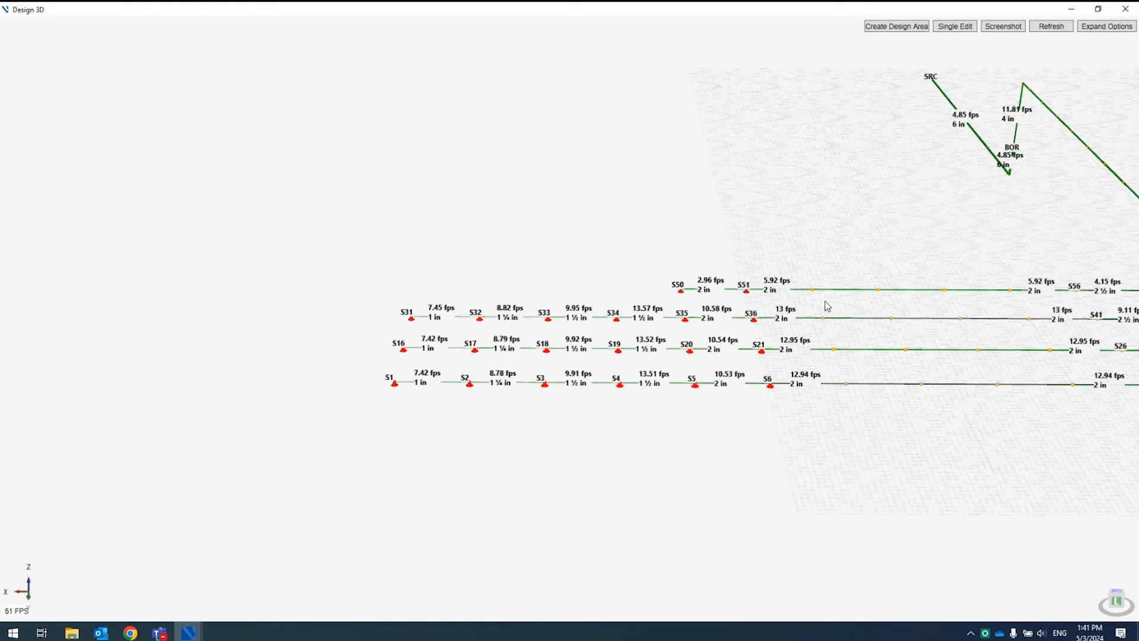
# Frame the riser and the underground supply pipe in the 3D view and save a screenshot named "Riser"
pyautogui.moveTo(956, 279)
pyautogui.mouseDown()
pyautogui.moveTo(793, 300)
pyautogui.moveTo(438, 395)
pyautogui.mouseUp()
pyautogui.moveTo(671, 360); pyautogui.dragTo(626, 356)
pyautogui.moveTo(842, 341); pyautogui.dragTo(252, 386)
pyautogui.scroll(5, 583, 378)
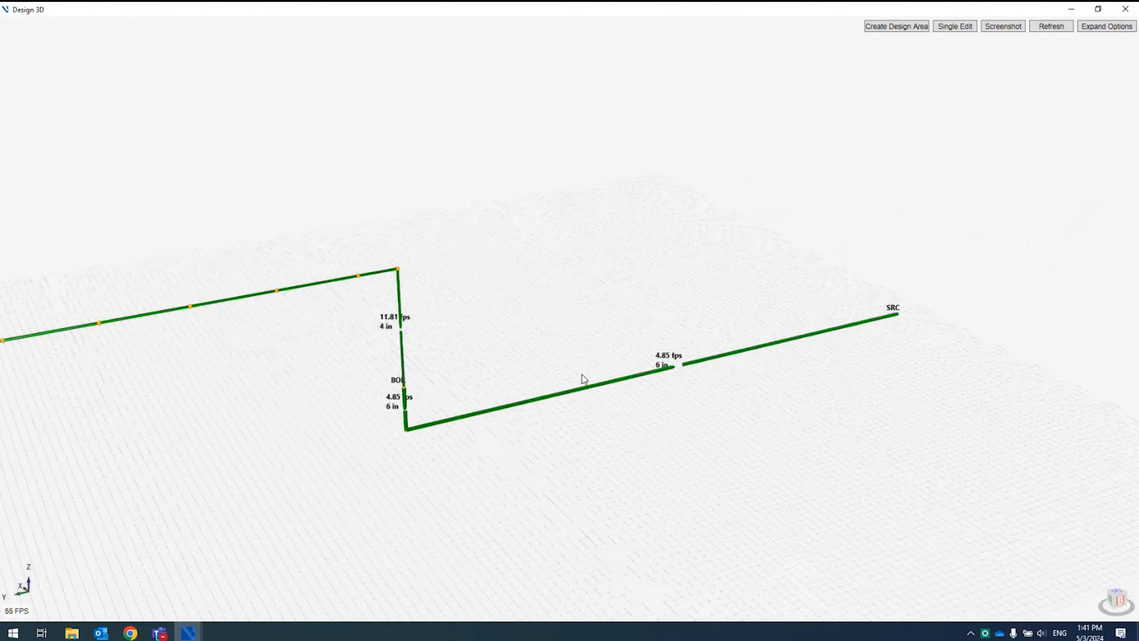
pyautogui.scroll(2, 581, 374)
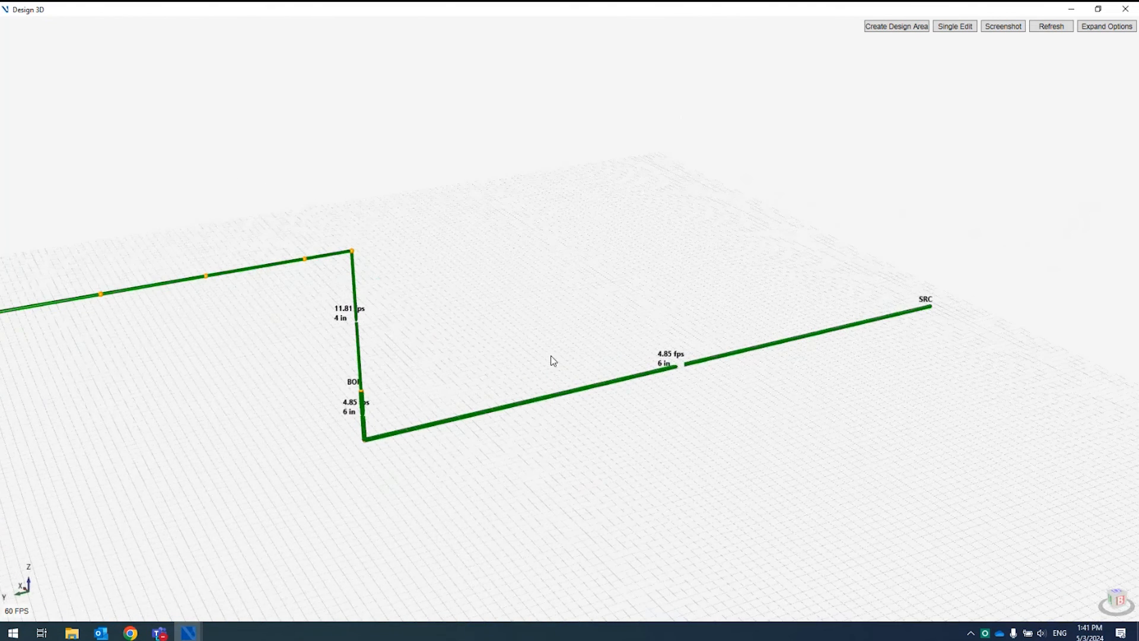
pyautogui.click(987, 29)
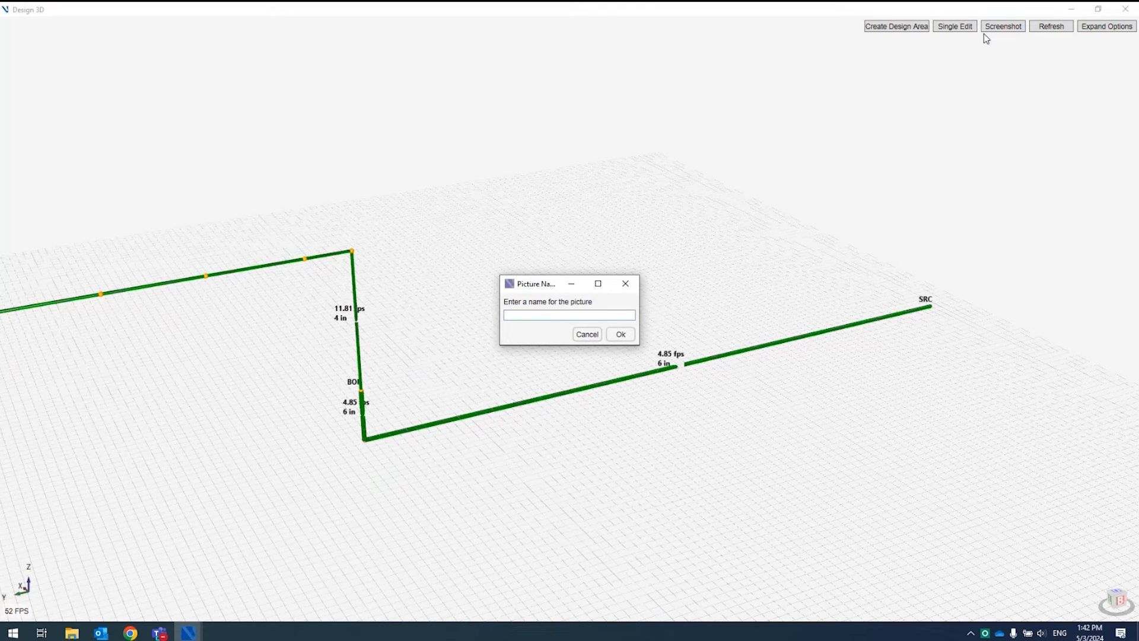
pyautogui.write('Riser')
pyautogui.click(620, 336)
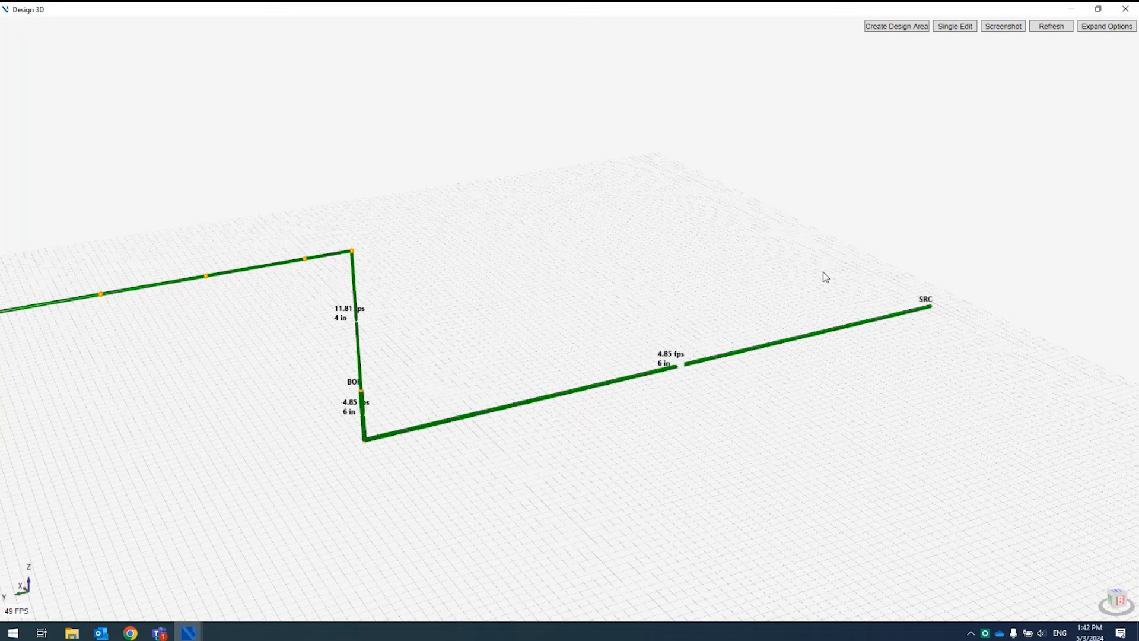
# Close the 3D design and set the Summary Sheet print options to exclude notes, contact and water supply information and include both screenshots
pyautogui.click(1127, 10)
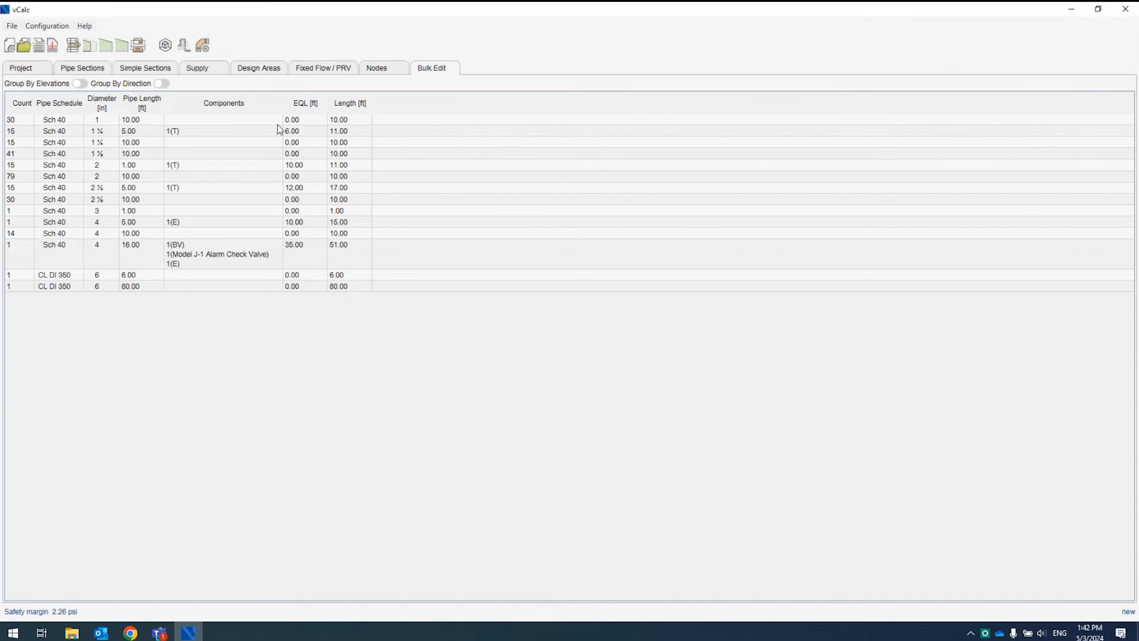
pyautogui.click(139, 47)
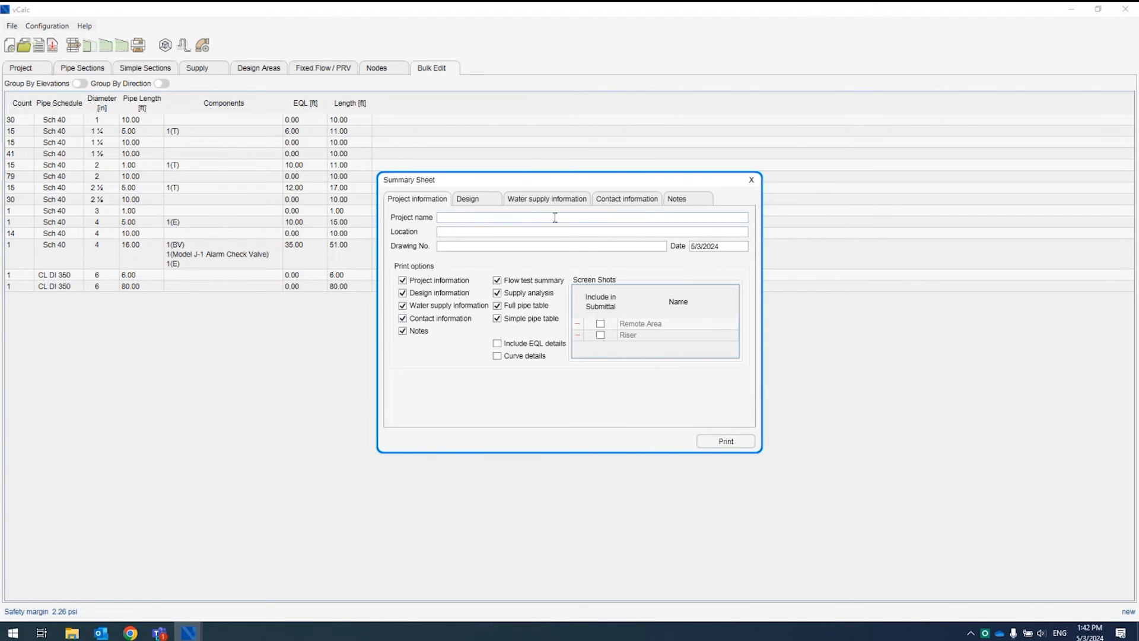
pyautogui.click(419, 331)
pyautogui.click(422, 320)
pyautogui.click(416, 308)
pyautogui.click(601, 323)
pyautogui.click(600, 334)
# Set DA1's design information to Ordinary occupancy, density 0.2 gpm/ft², area 2000 ft² and coverage 100 ft² per sprinkler, and generate the report
pyautogui.click(466, 202)
pyautogui.click(534, 250)
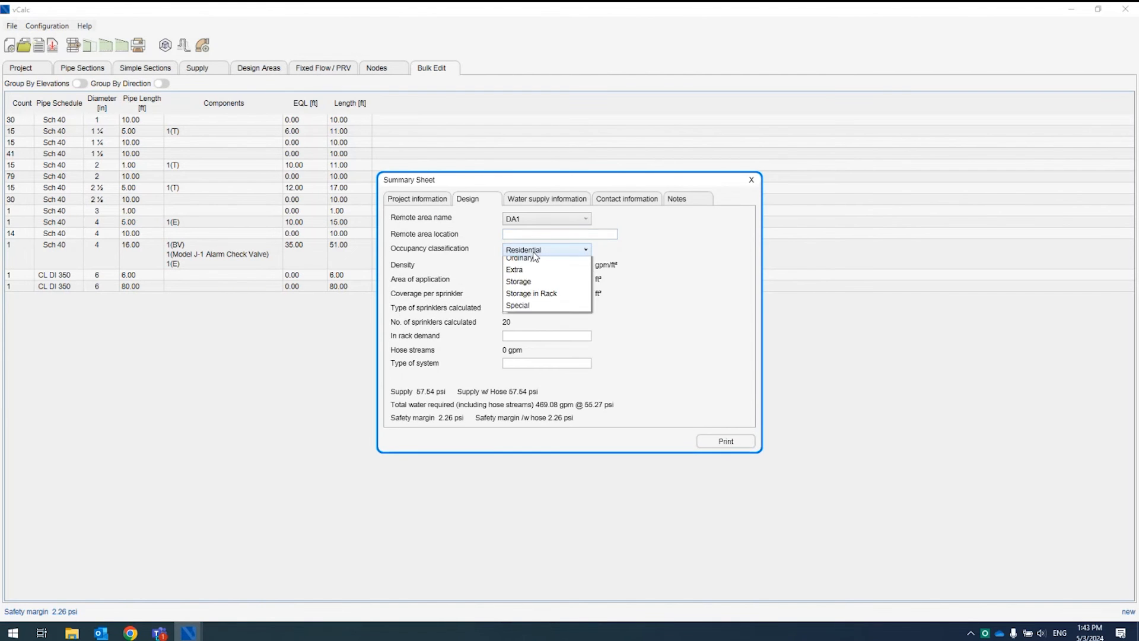
pyautogui.click(538, 287)
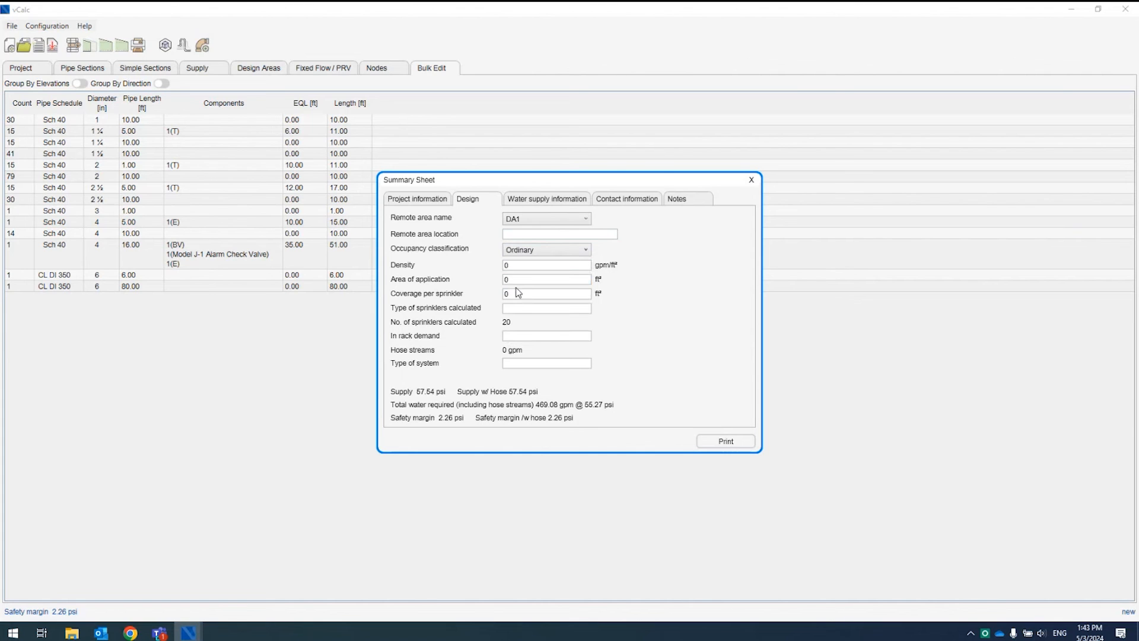
pyautogui.write('2000')
pyautogui.press('Tab')
pyautogui.hotkey('shift', 'Tab')
pyautogui.write('0.2')
pyautogui.press('Tab')
pyautogui.press('Tab')
pyautogui.write('100')
pyautogui.press('Tab')
pyautogui.click(726, 442)
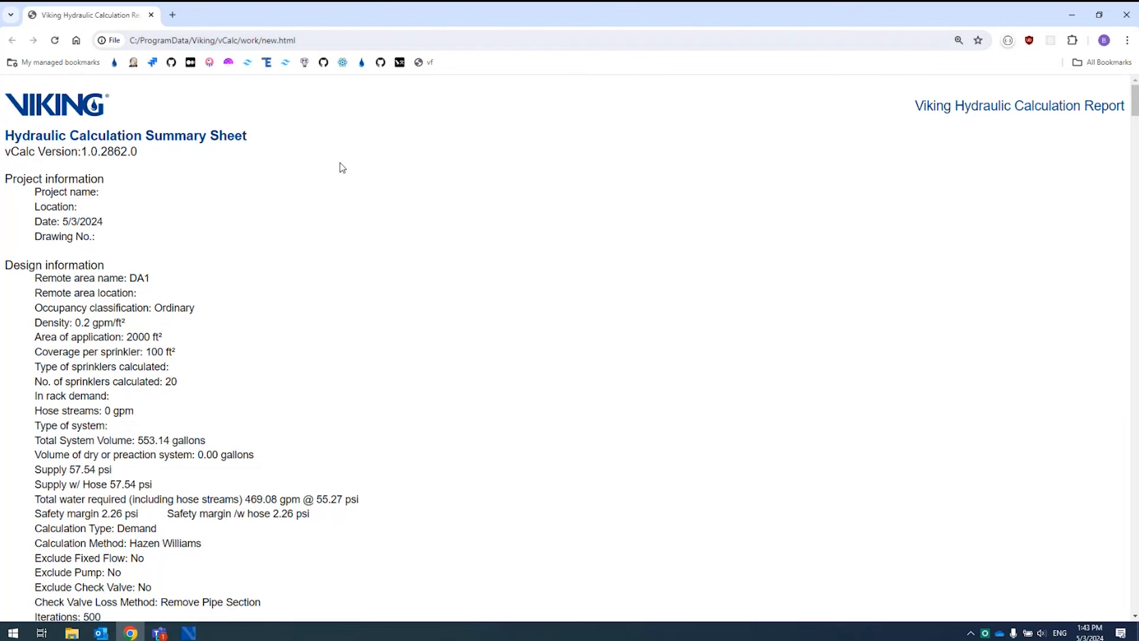
# Preview the report's printed pages in the browser and cancel the printing
pyautogui.hotkey('ctrl', 'p')
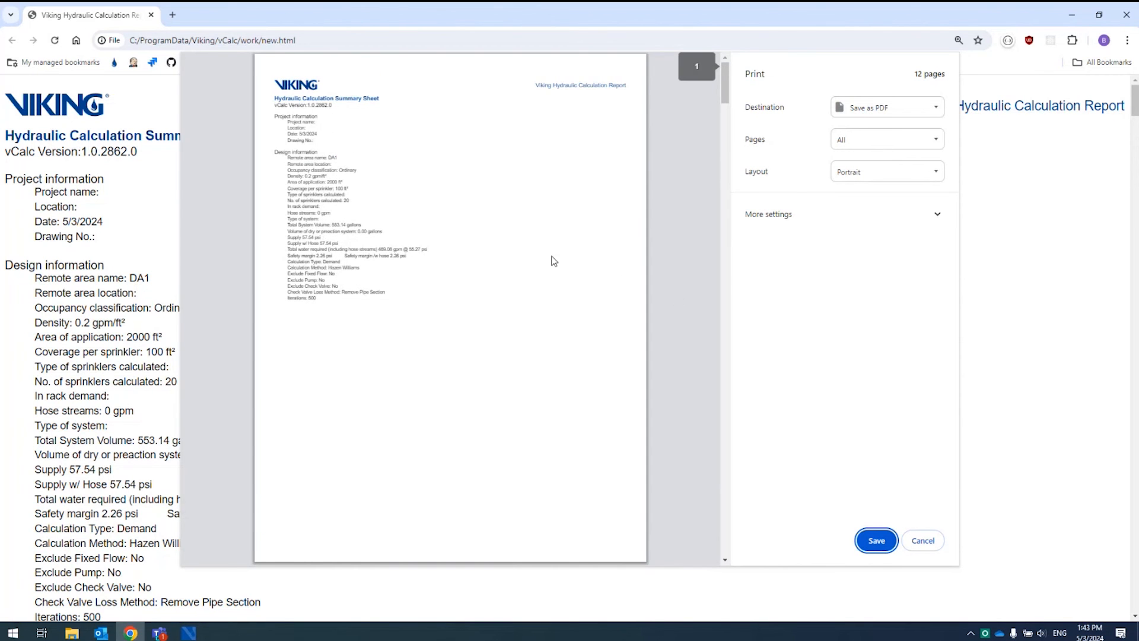
pyautogui.scroll(-5, 552, 204)
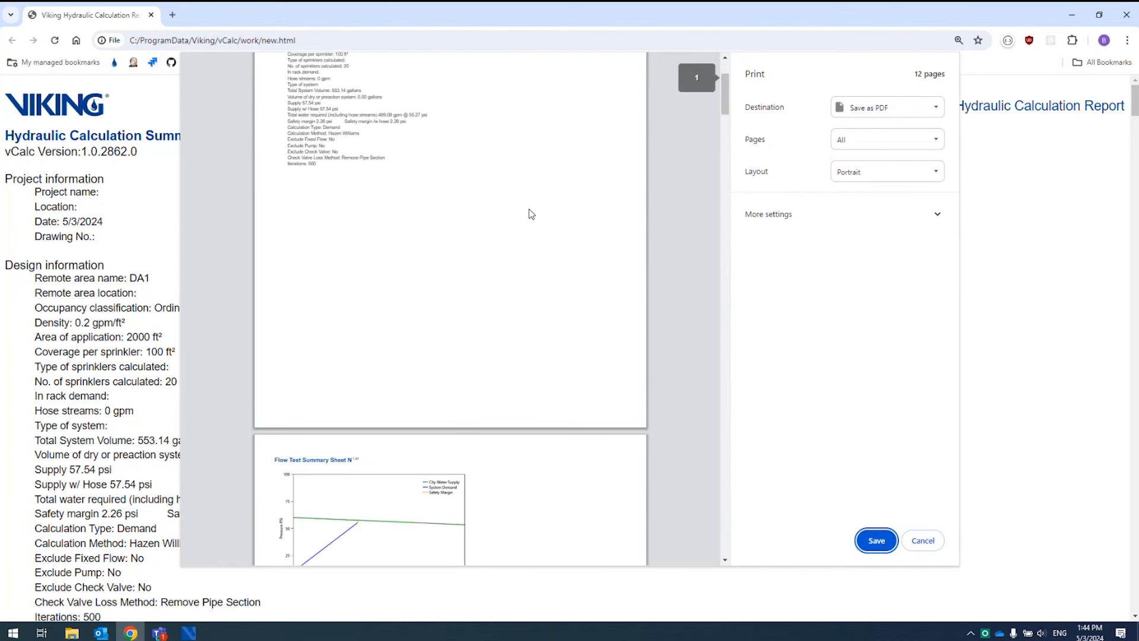
pyautogui.scroll(-8, 528, 227)
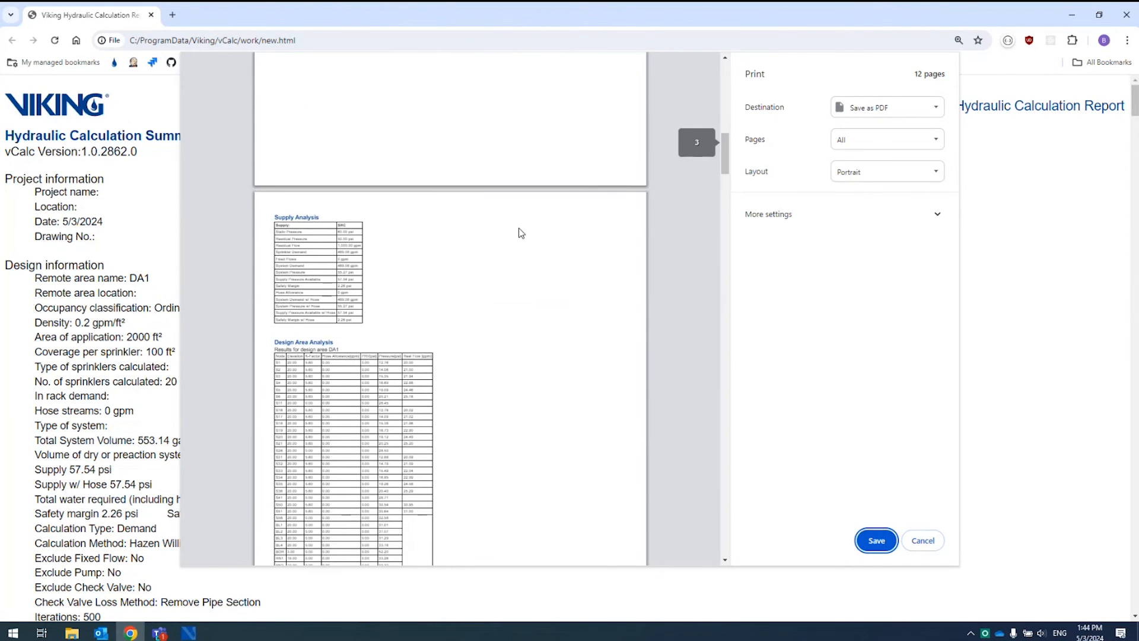
pyautogui.scroll(5, 519, 233)
pyautogui.scroll(-8, 518, 233)
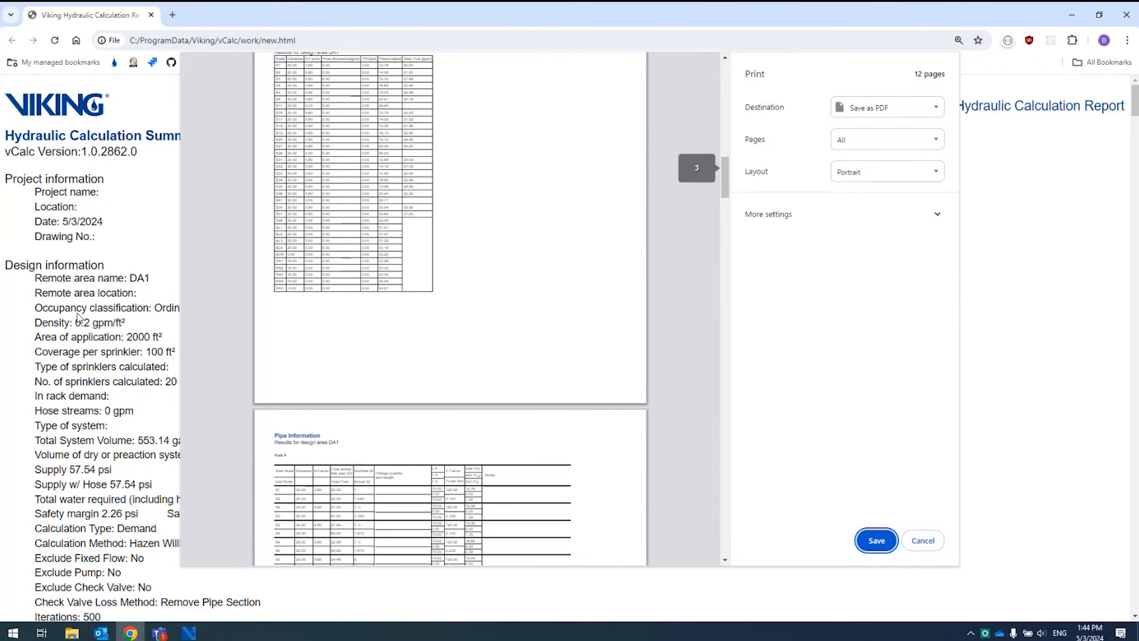
pyautogui.click(922, 540)
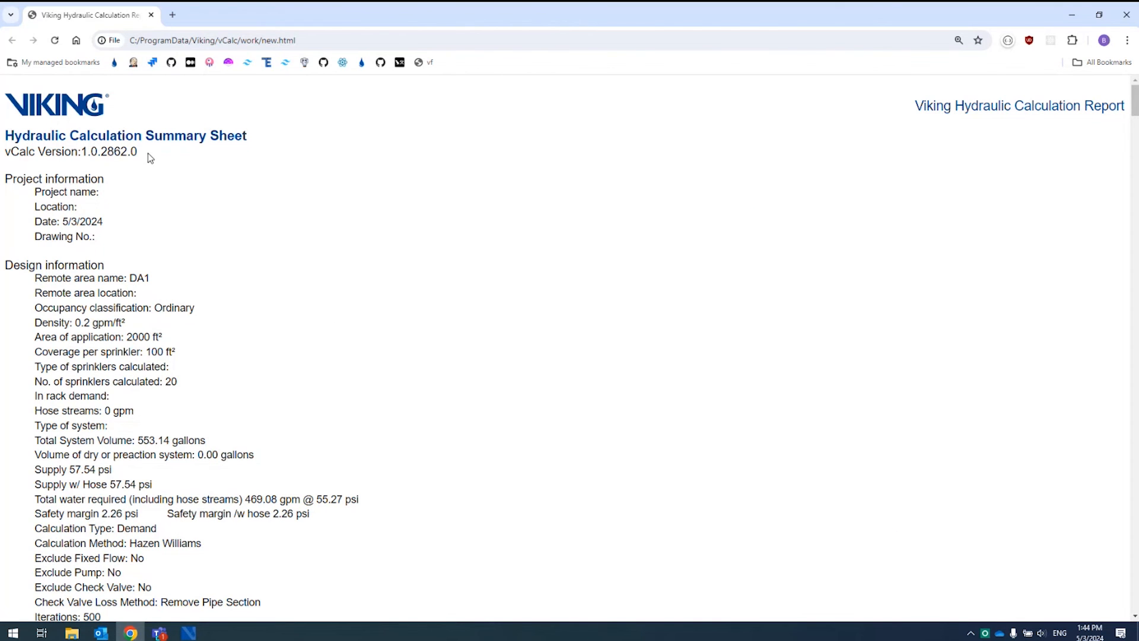
# Review the report's vCalc version and design information, including the total system volume and the dry or preaction volume
pyautogui.moveTo(147, 153); pyautogui.dragTo(6, 155)
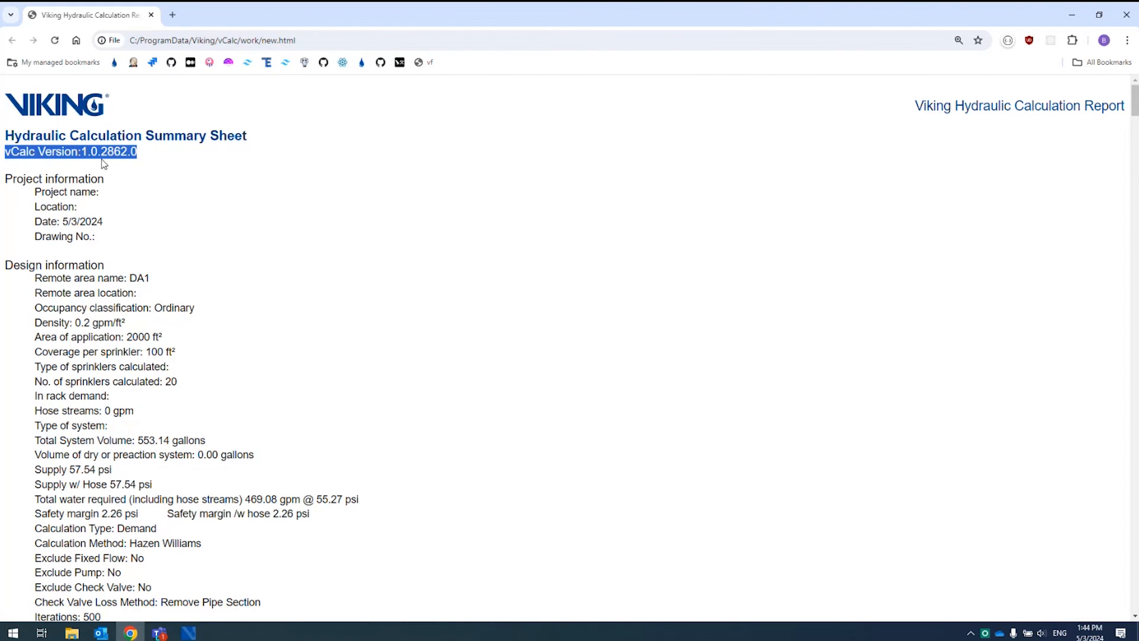
pyautogui.scroll(-1, 160, 212)
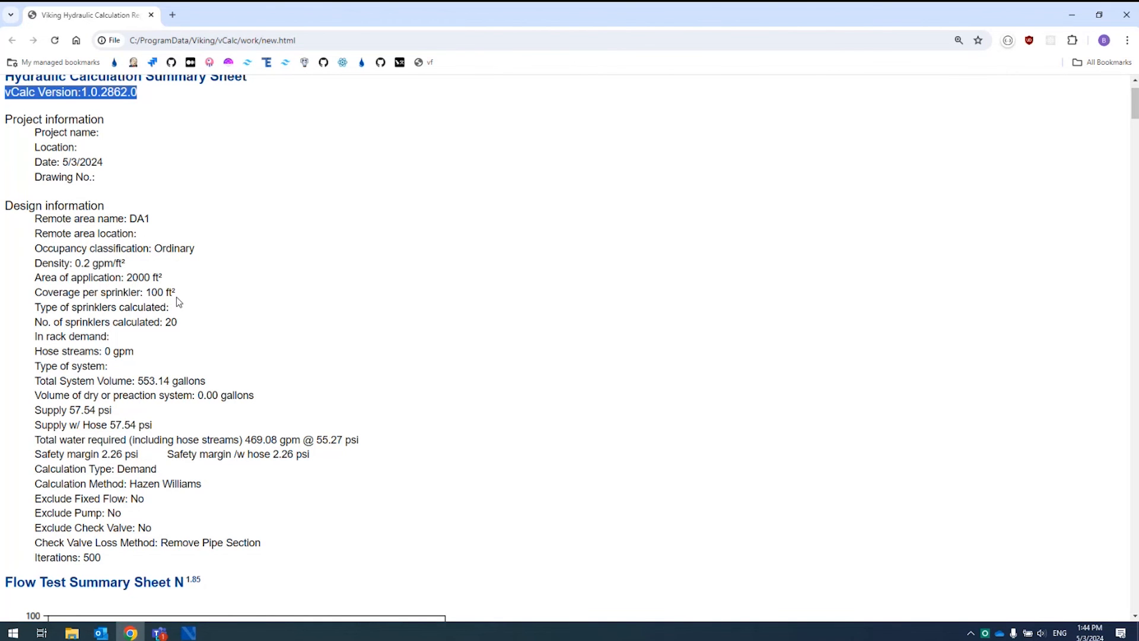
pyautogui.scroll(-1, 175, 297)
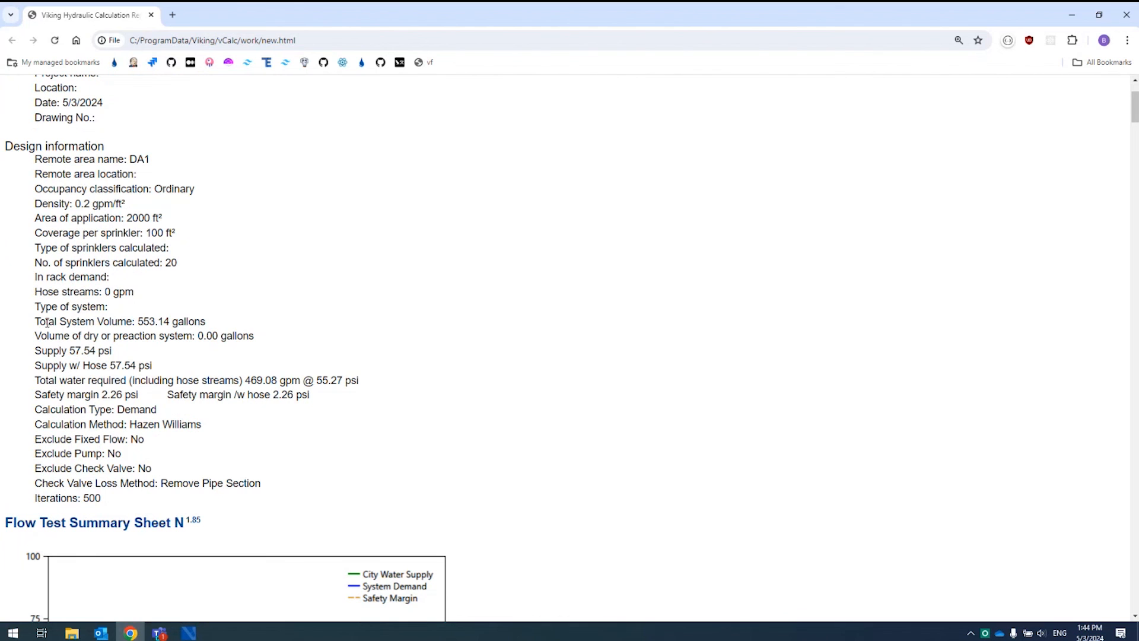
pyautogui.moveTo(34, 323); pyautogui.dragTo(224, 325)
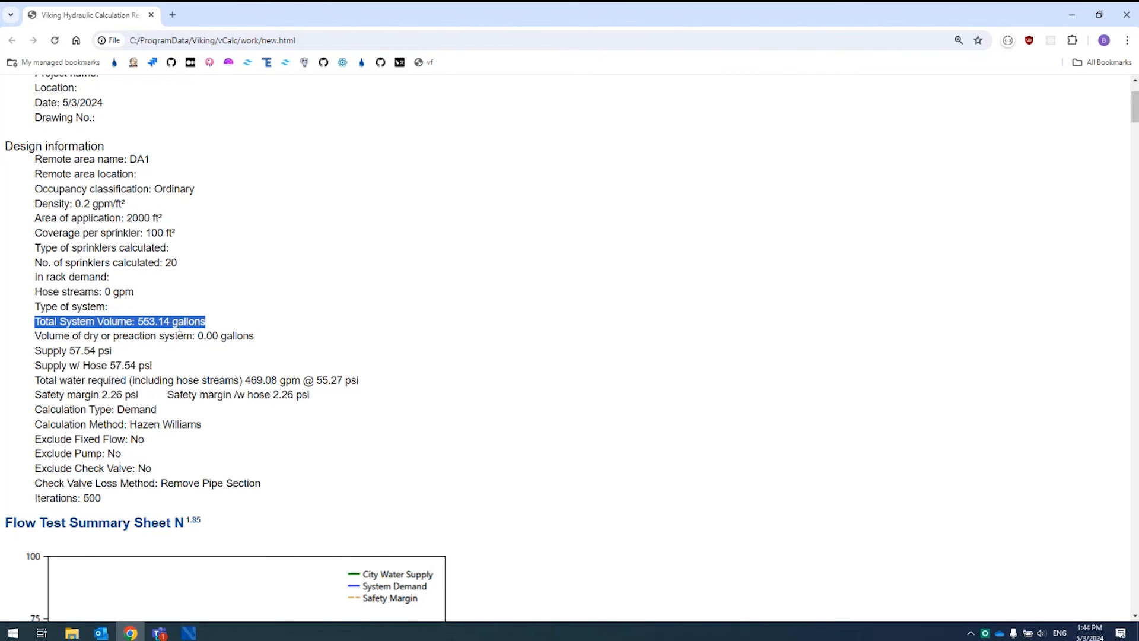
pyautogui.moveTo(257, 337); pyautogui.dragTo(34, 335)
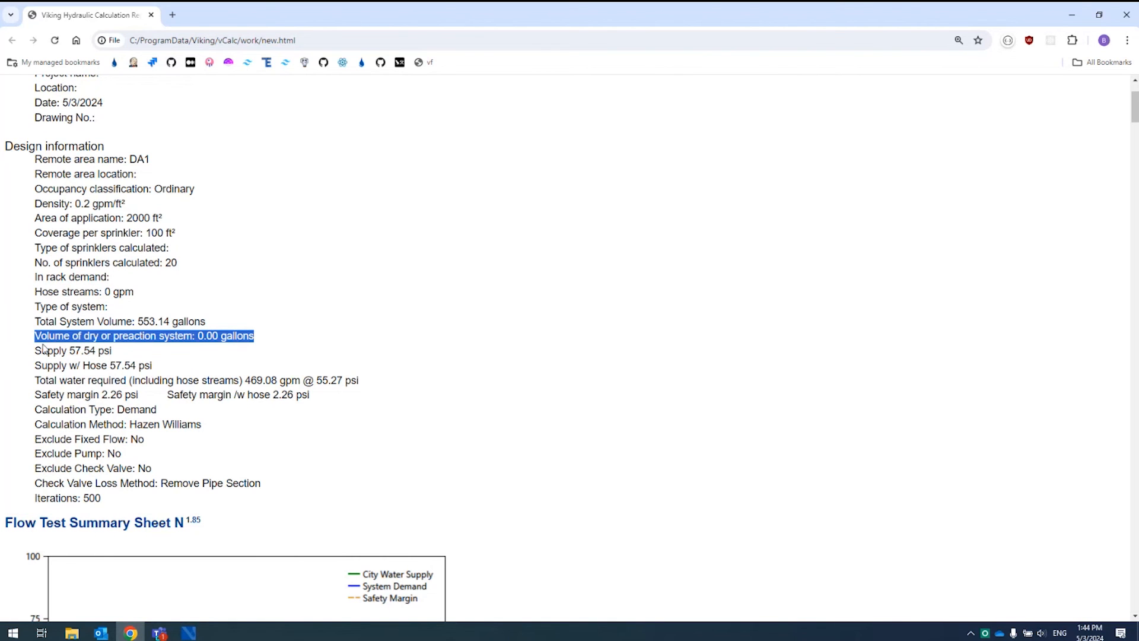
pyautogui.scroll(-1, 107, 355)
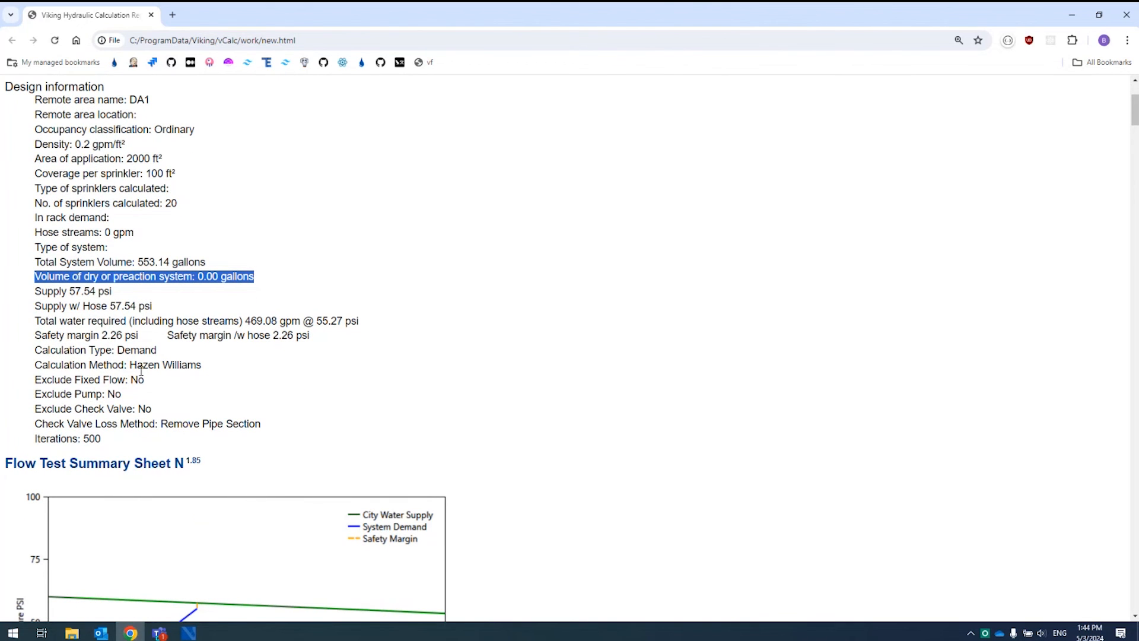
# Examine the flow test graph's supply and demand curves and compare them with the Supply Analysis table
pyautogui.scroll(-5, 123, 364)
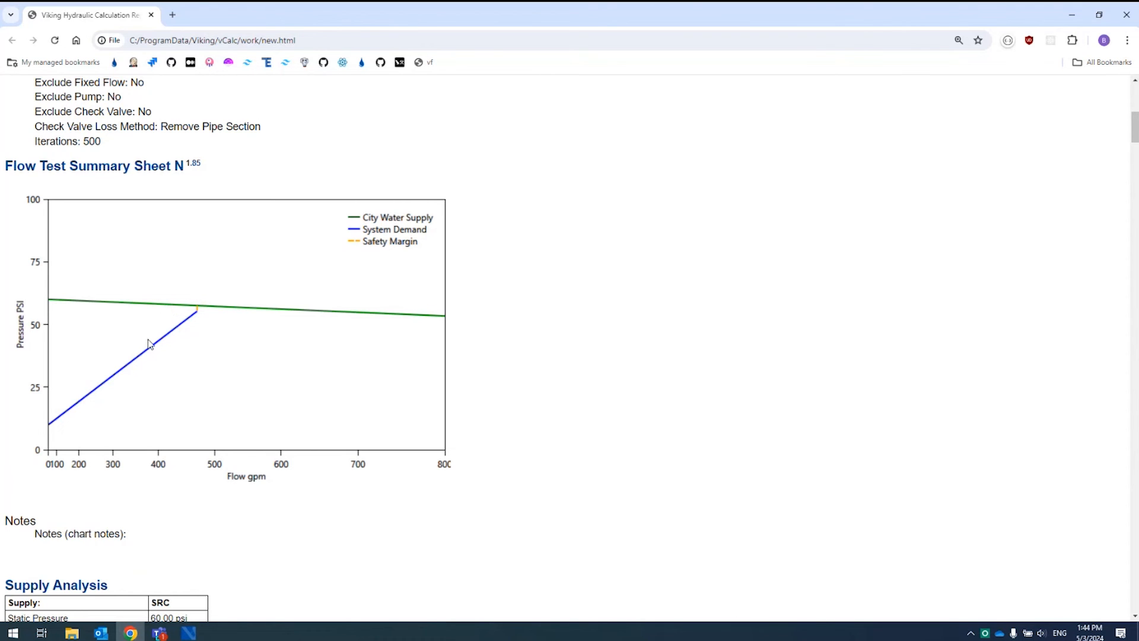
pyautogui.scroll(-5, 138, 342)
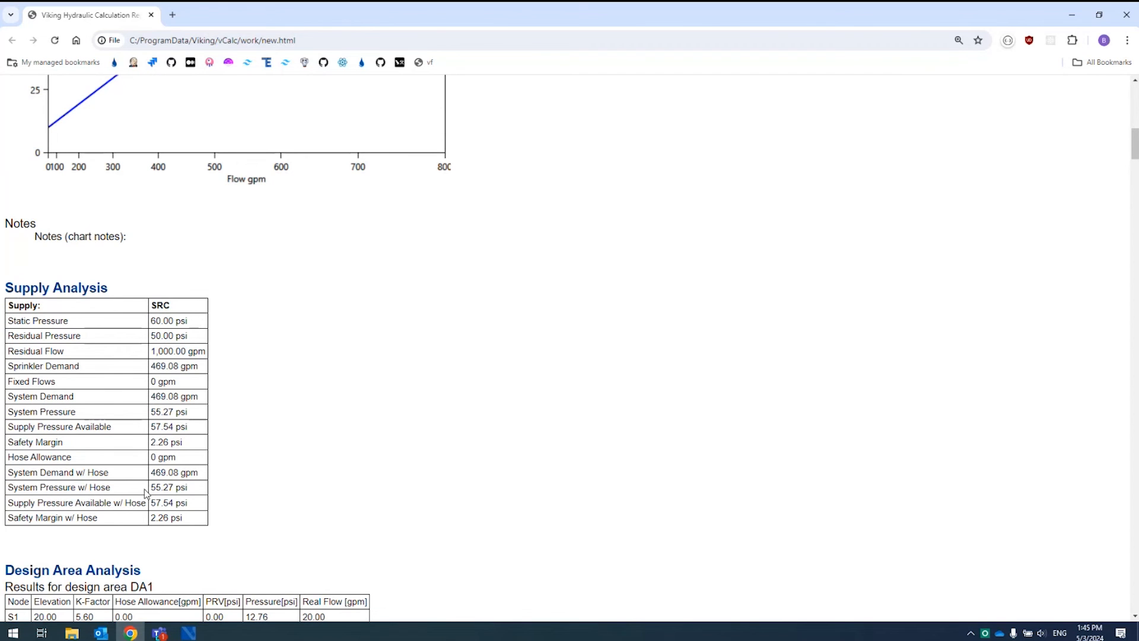
pyautogui.scroll(2, 165, 238)
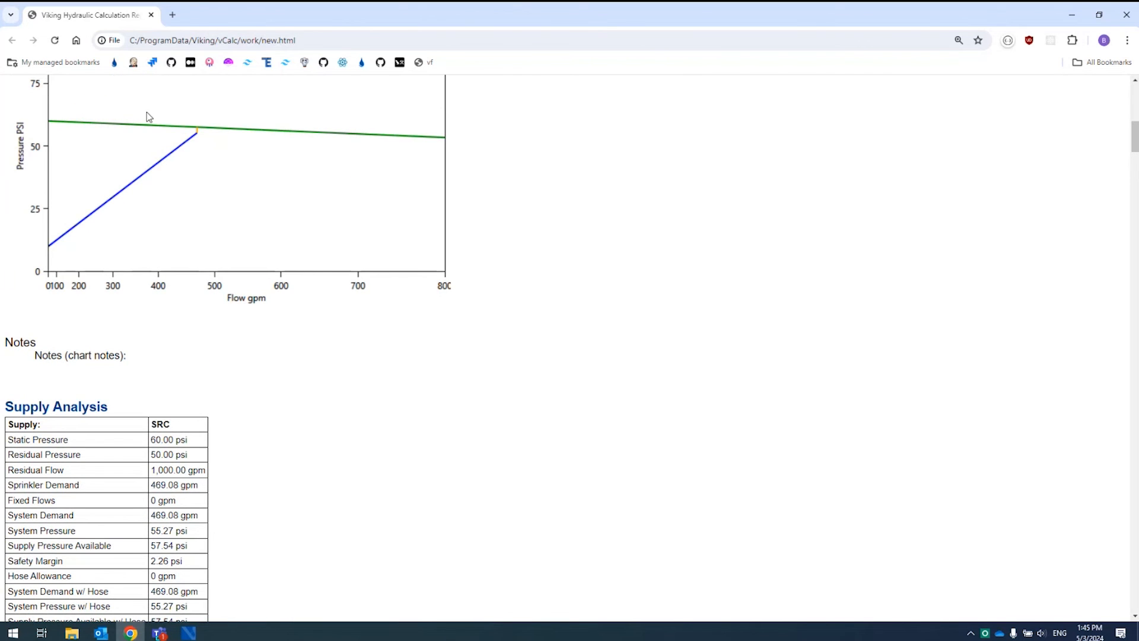
pyautogui.scroll(1, 191, 203)
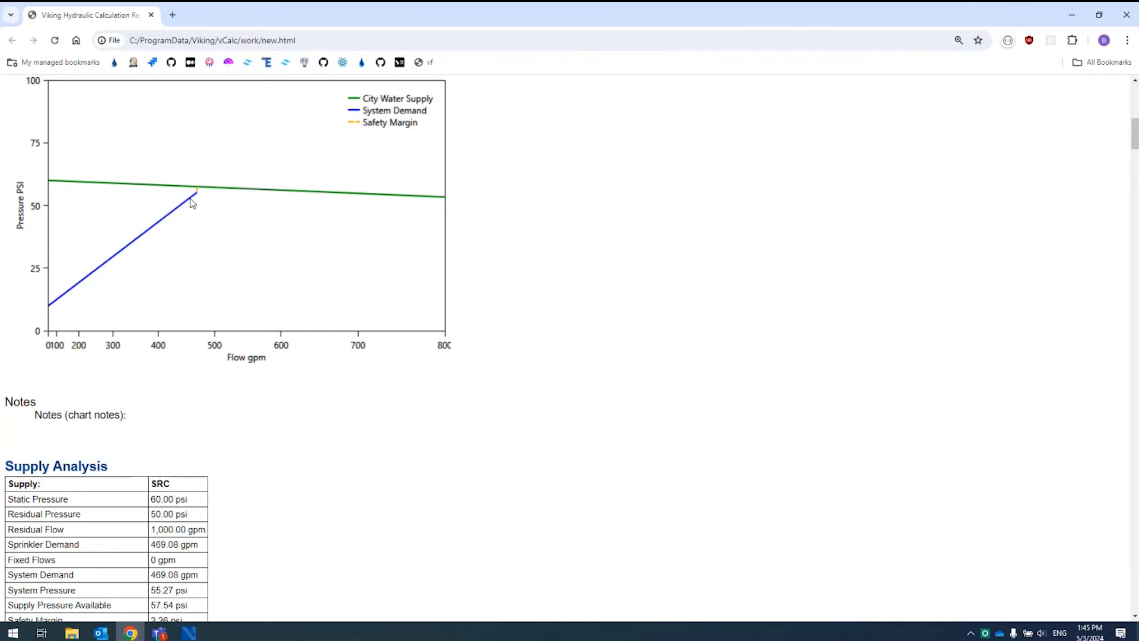
pyautogui.scroll(1, 191, 203)
pyautogui.scroll(-5, 191, 302)
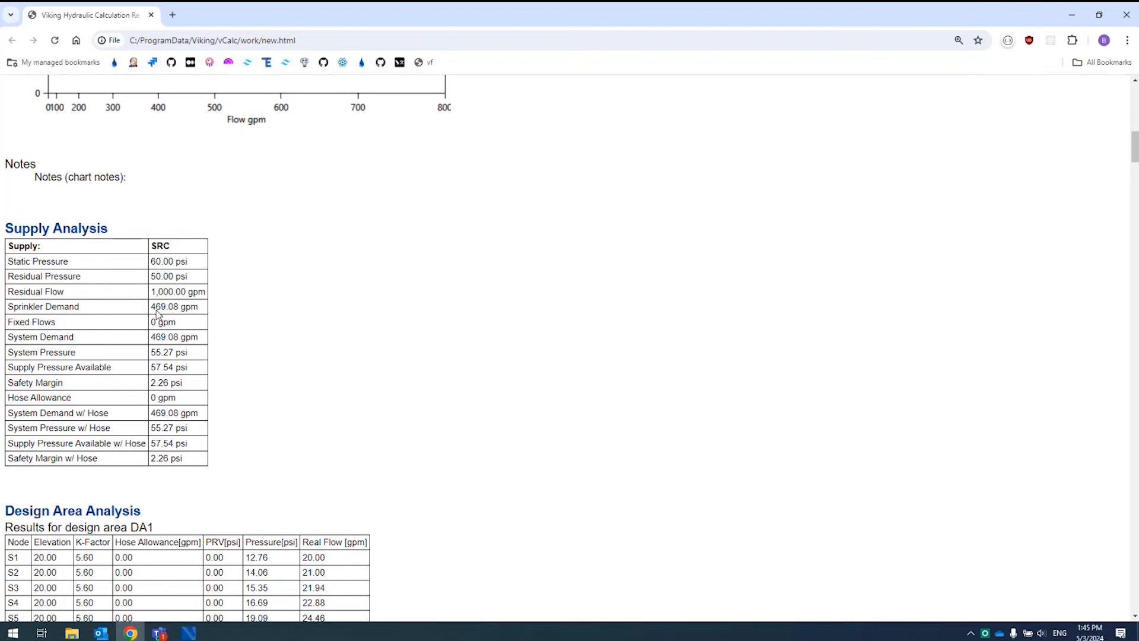
pyautogui.scroll(-1, 156, 314)
# Examine the Design Area Analysis table for DA1, checking node elevations, K-factors, pressures and real flows
pyautogui.scroll(-3, 122, 309)
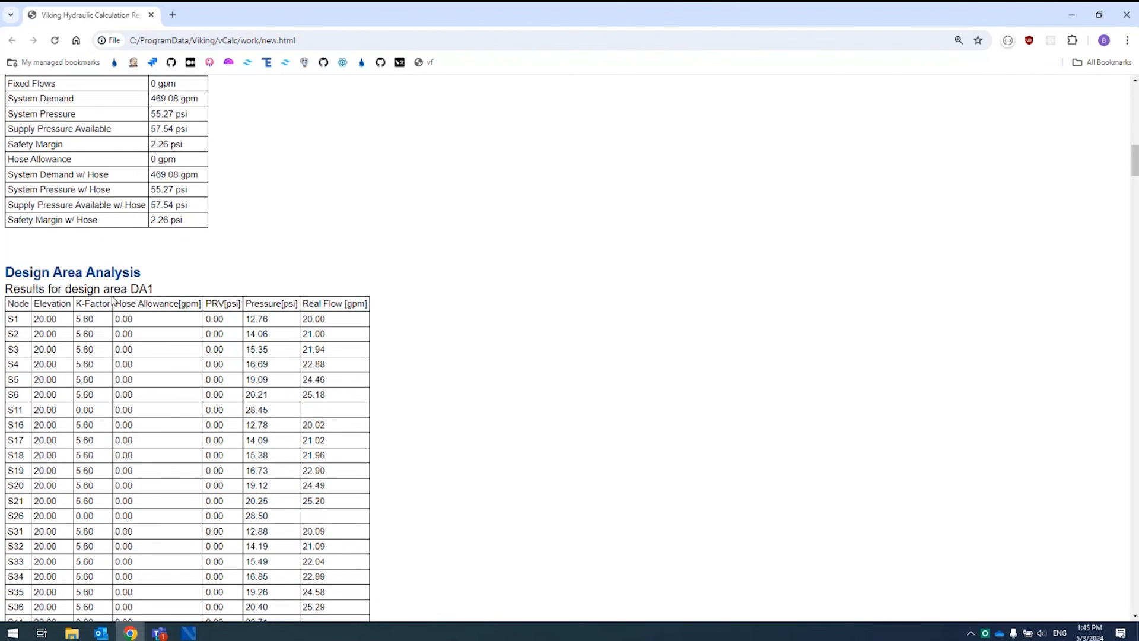
pyautogui.scroll(-3, 113, 299)
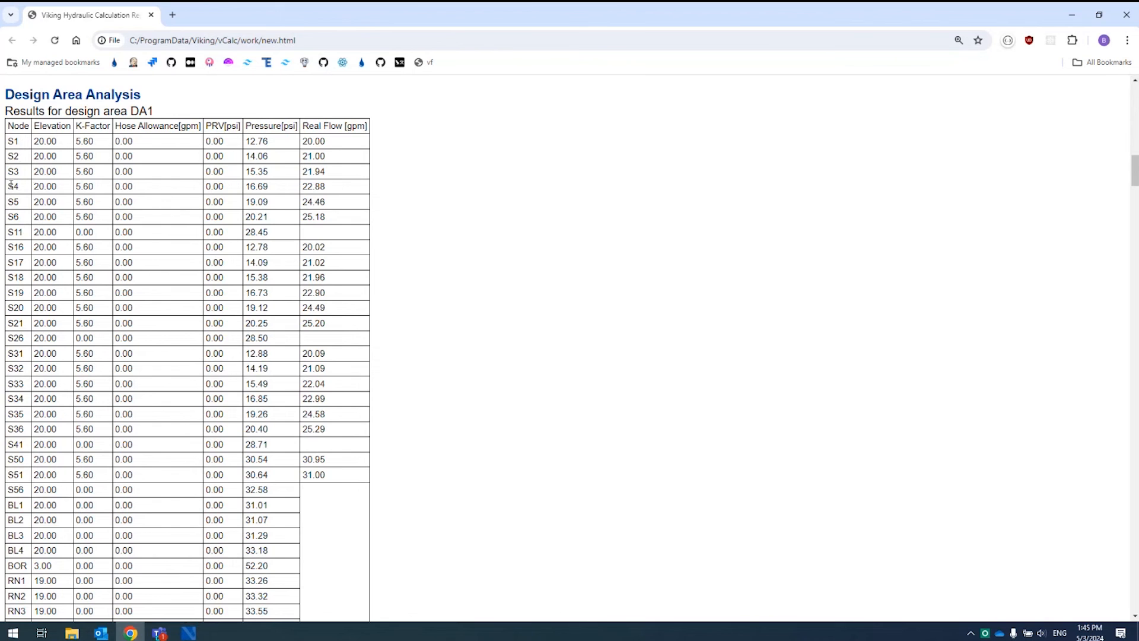
pyautogui.scroll(-1, 37, 305)
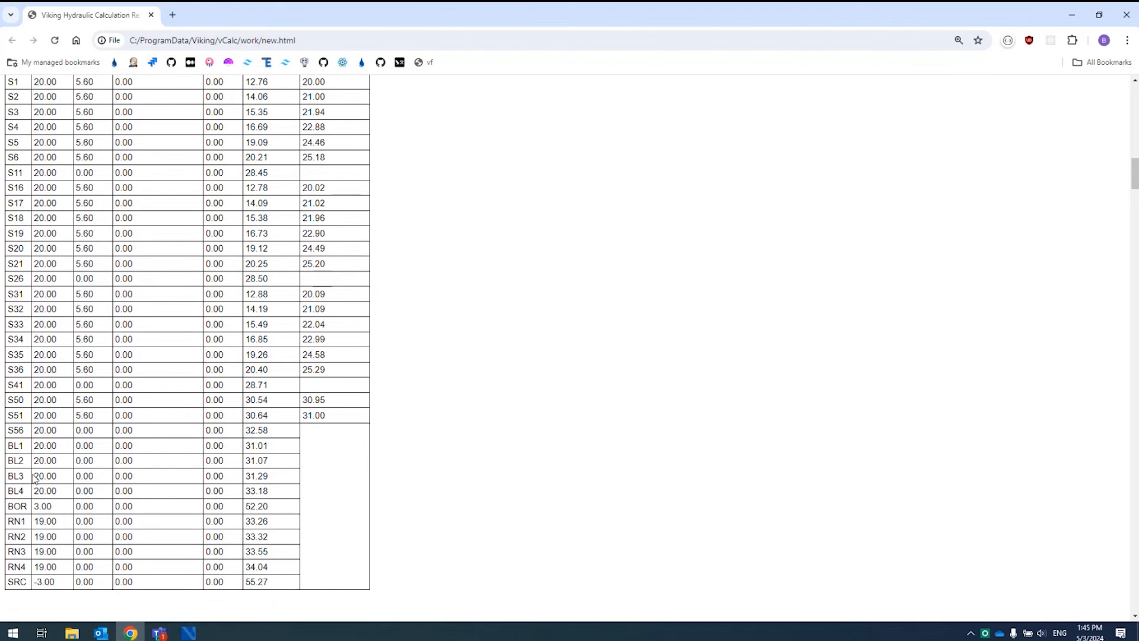
pyautogui.scroll(1, 35, 479)
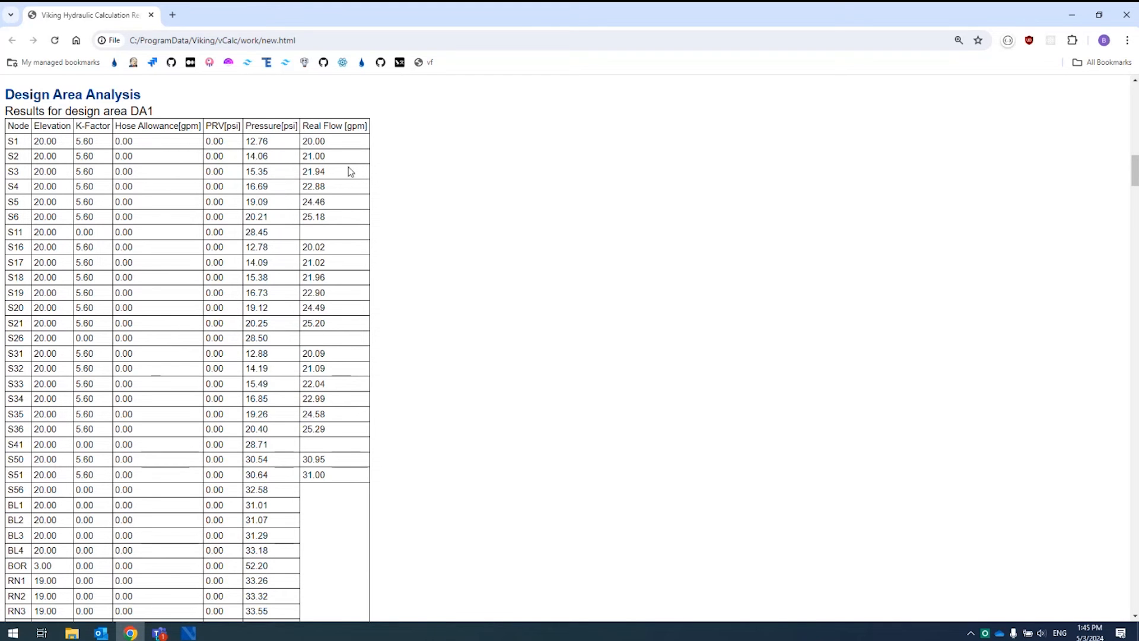
pyautogui.moveTo(335, 191); pyautogui.dragTo(308, 188)
# Review the Pipe Information for Path 0 from the remote sprinkler through the riser fittings to the source, and continue to Path 1
pyautogui.scroll(-7, 287, 228)
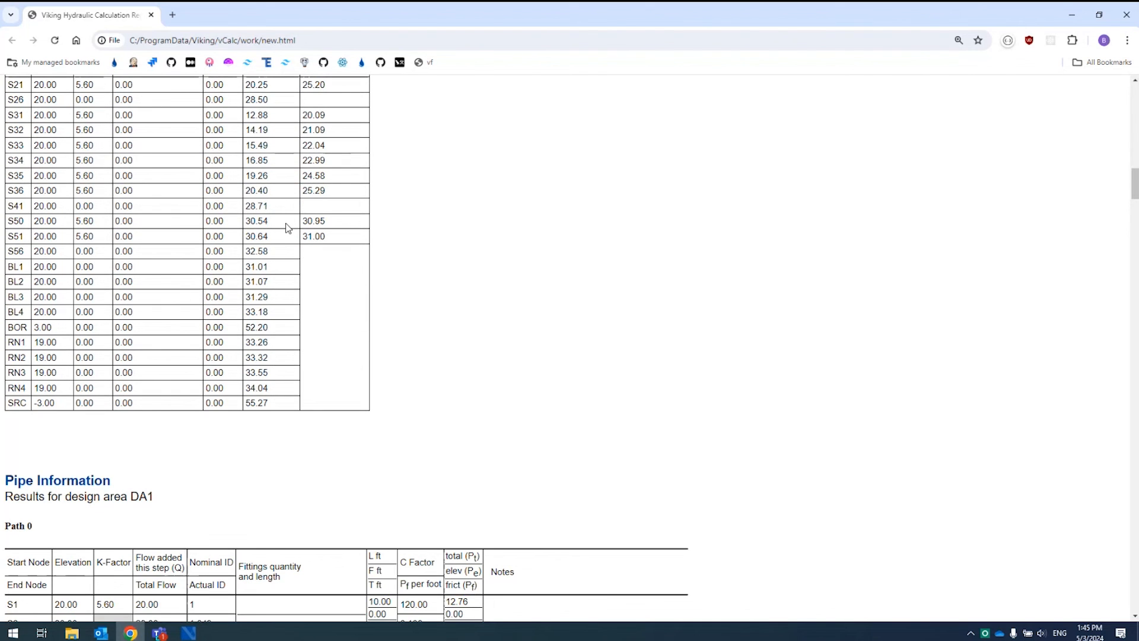
pyautogui.scroll(-3, 287, 228)
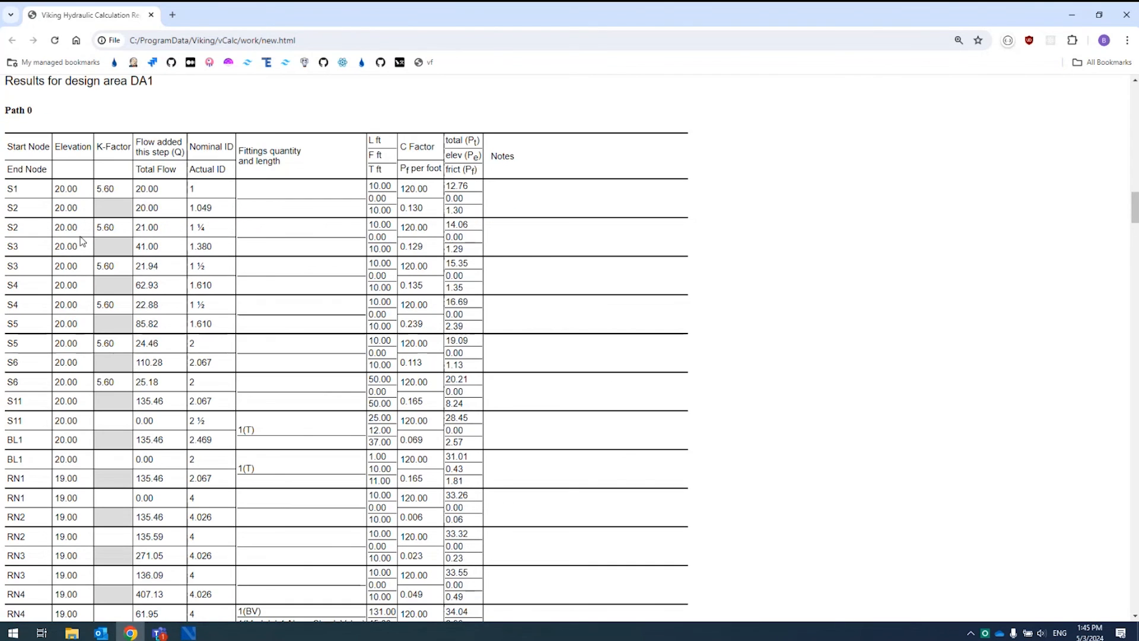
pyautogui.scroll(-3, 86, 255)
pyautogui.scroll(-1, 88, 273)
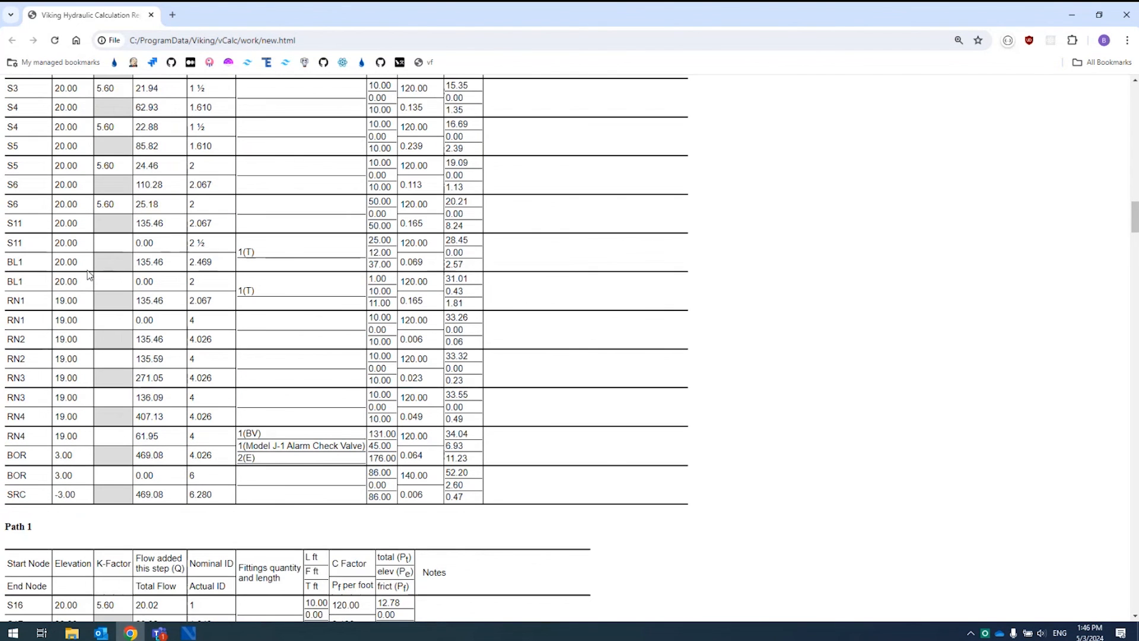
pyautogui.tripleClick(258, 457)
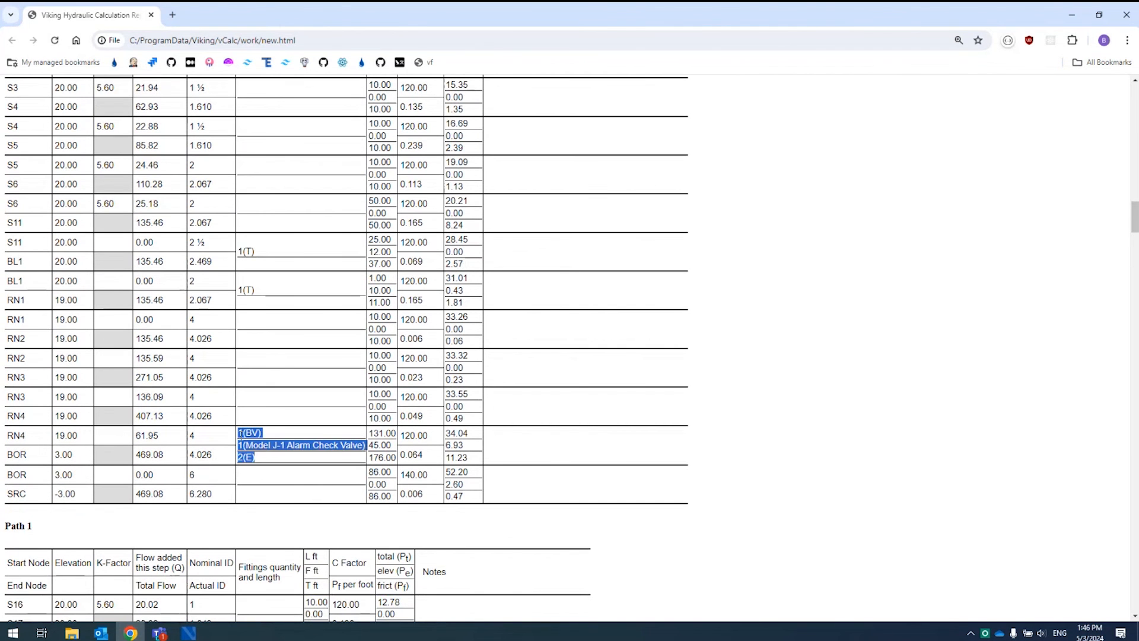
pyautogui.doubleClick(18, 494)
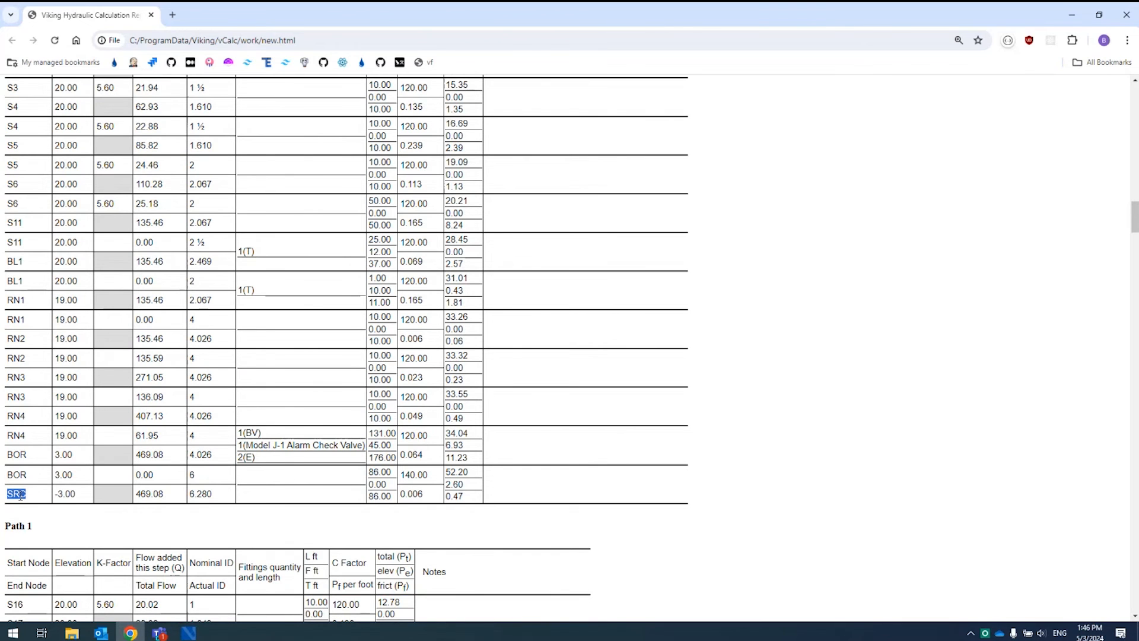
pyautogui.scroll(-6, 23, 493)
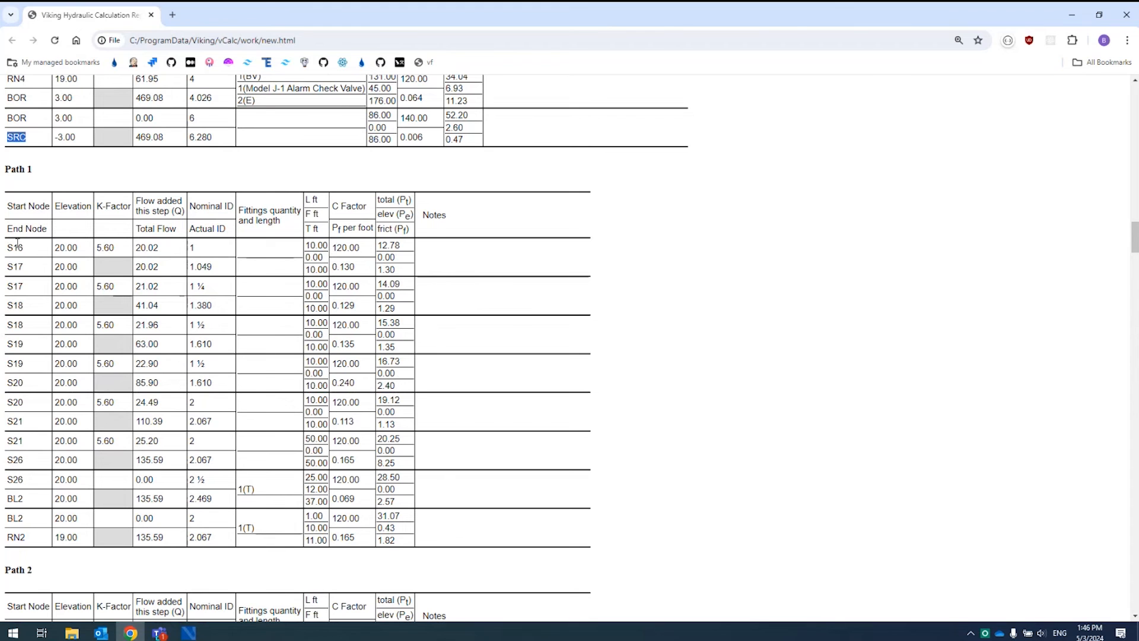
# Trace Path 1 to its junction at node RN2 in Path 0, and review the pipe information for Paths 2 and 3
pyautogui.doubleClick(18, 536)
pyautogui.scroll(4, 22, 215)
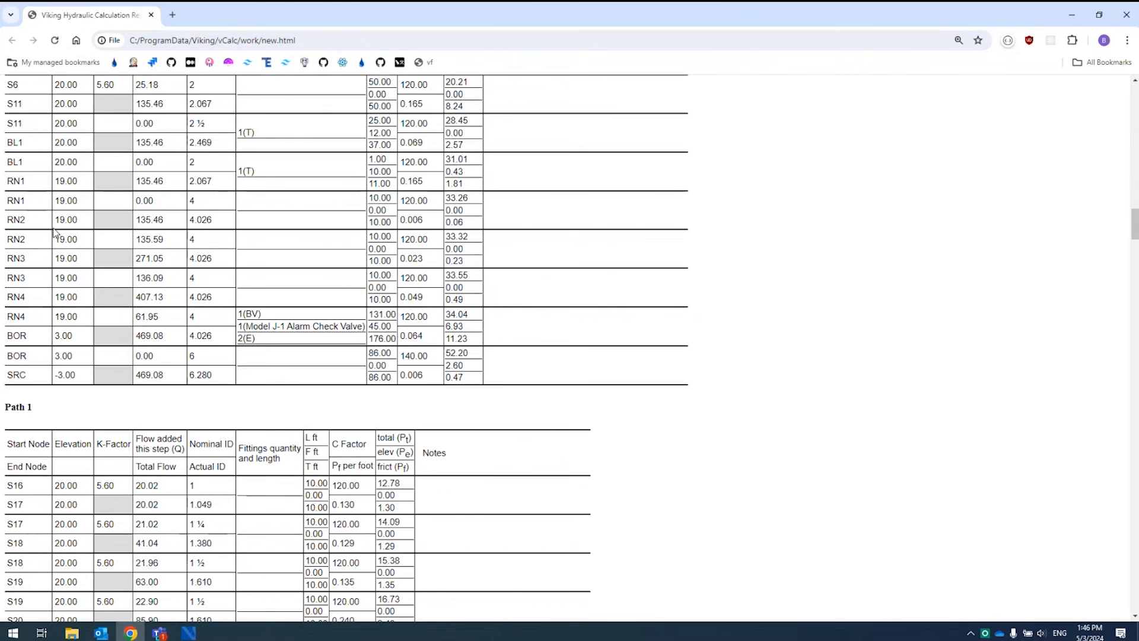
pyautogui.doubleClick(20, 218)
pyautogui.scroll(-7, 77, 331)
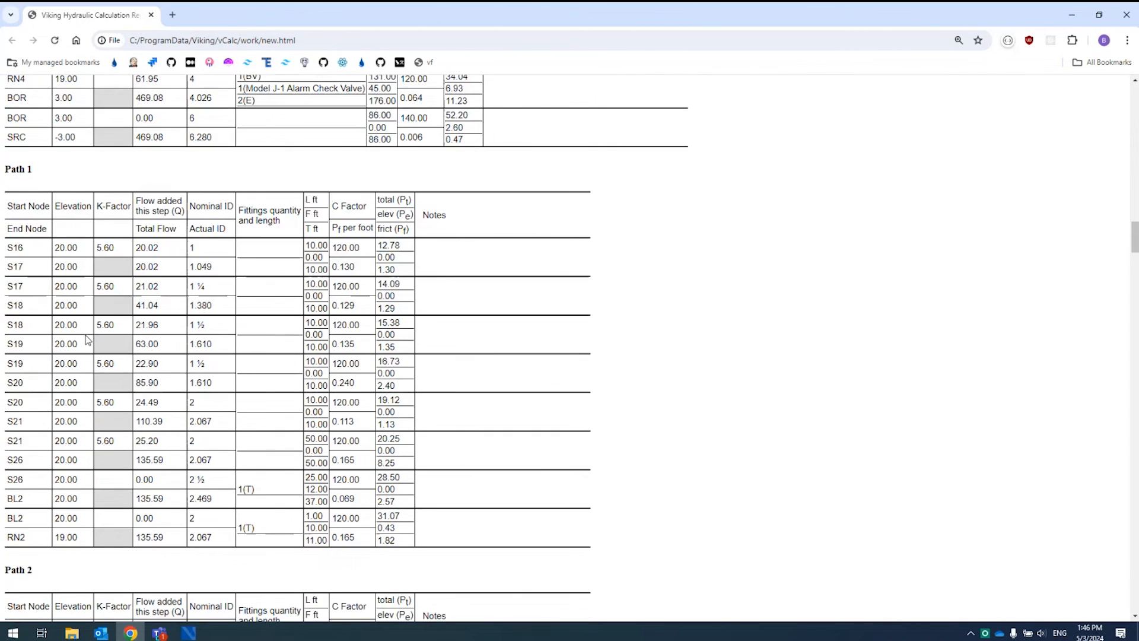
pyautogui.scroll(-4, 77, 330)
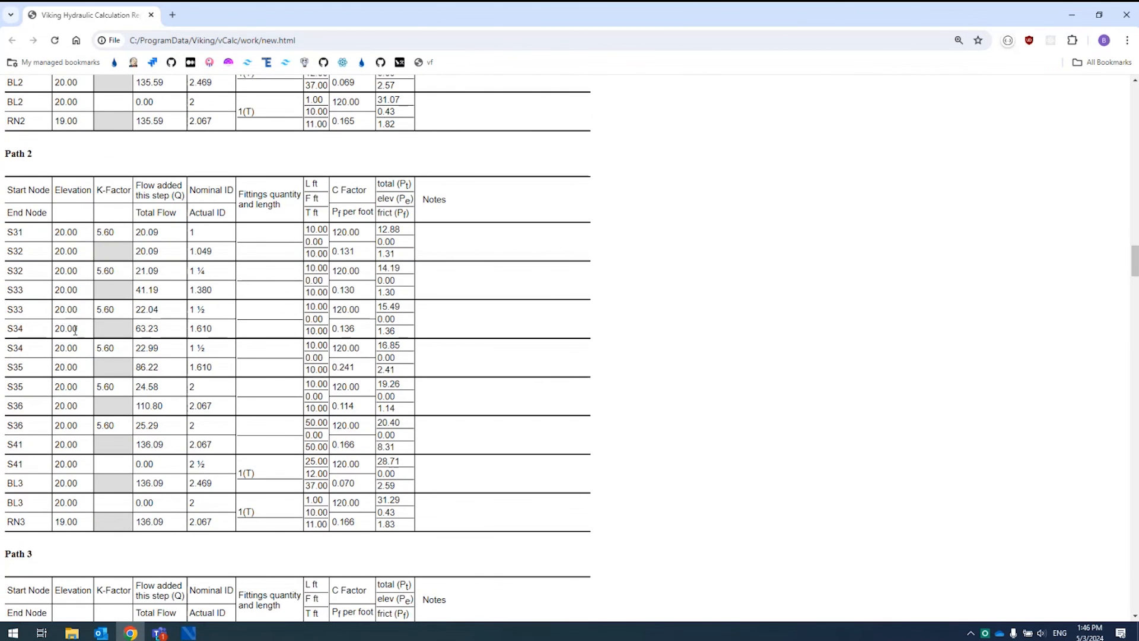
pyautogui.scroll(-4, 75, 329)
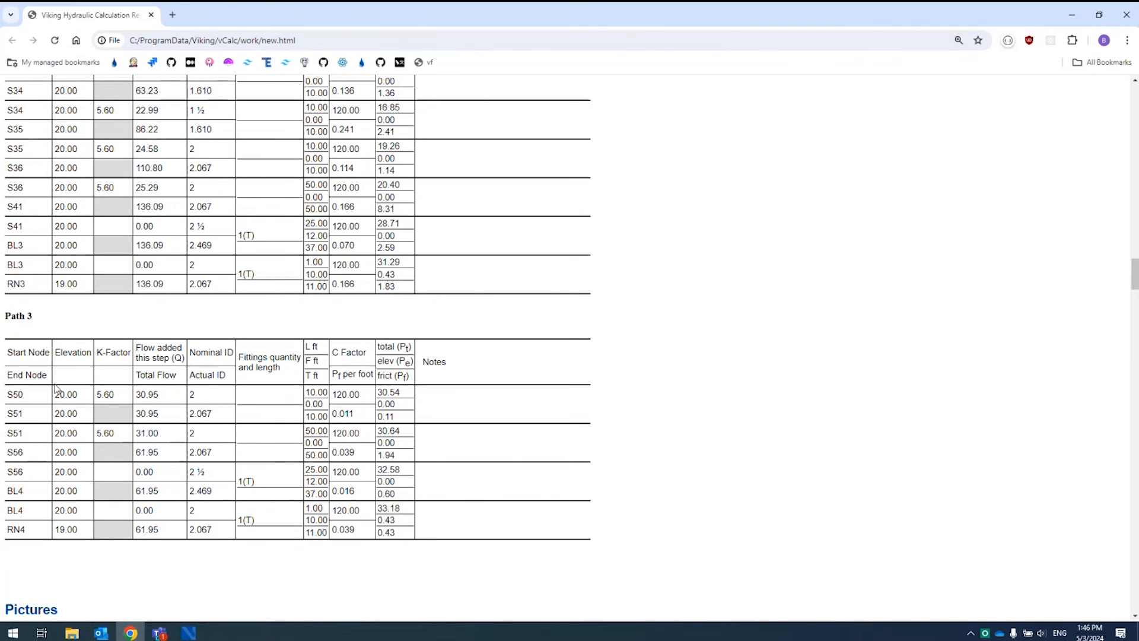
pyautogui.scroll(-1, 53, 511)
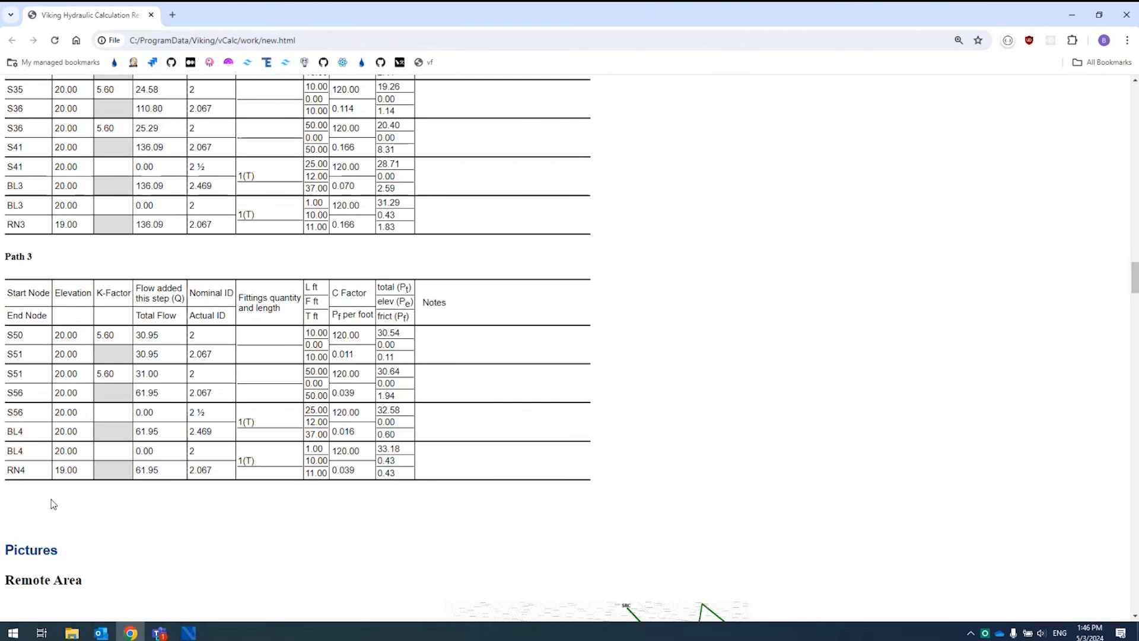
# Examine the Remote Area and Riser pictures included in the report
pyautogui.scroll(-5, 36, 480)
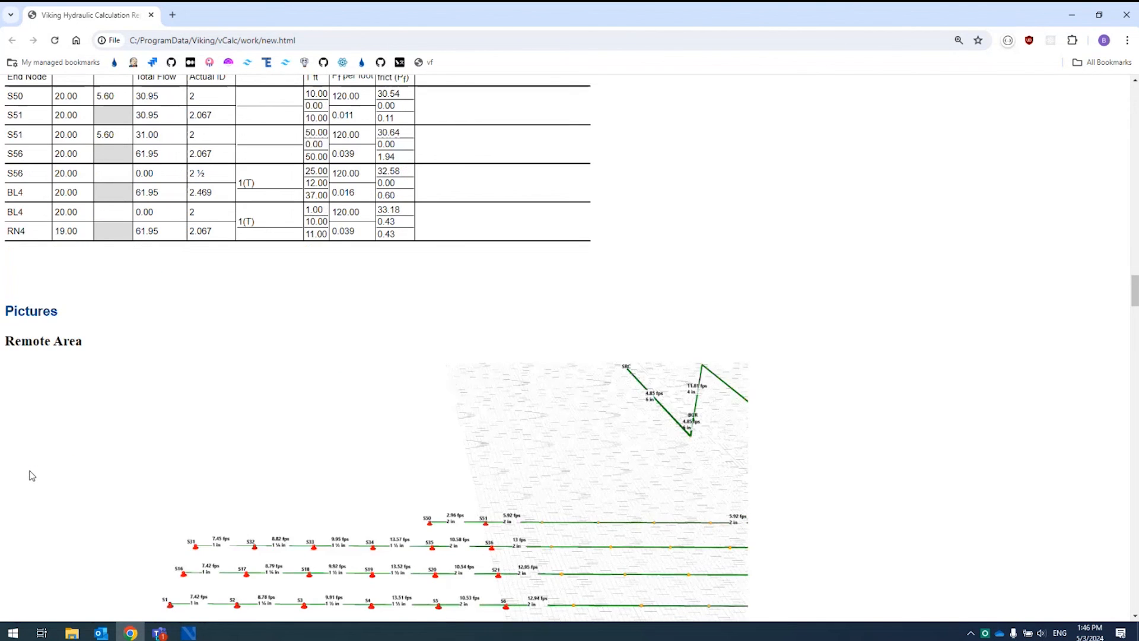
pyautogui.scroll(-2, 31, 474)
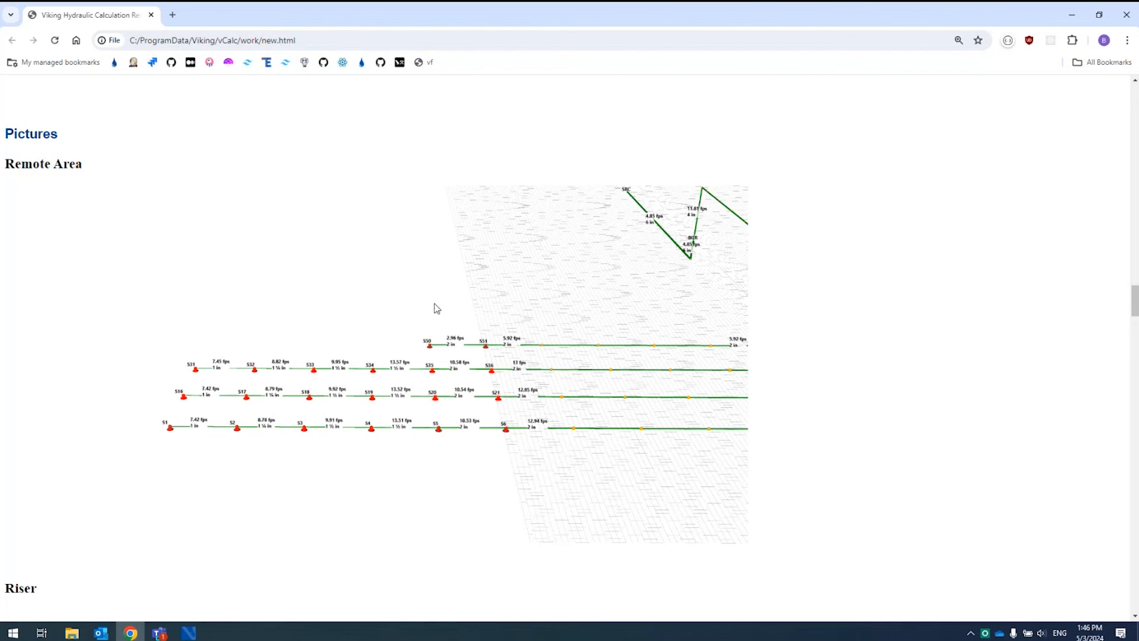
pyautogui.scroll(-1, 396, 294)
pyautogui.scroll(-7, 397, 293)
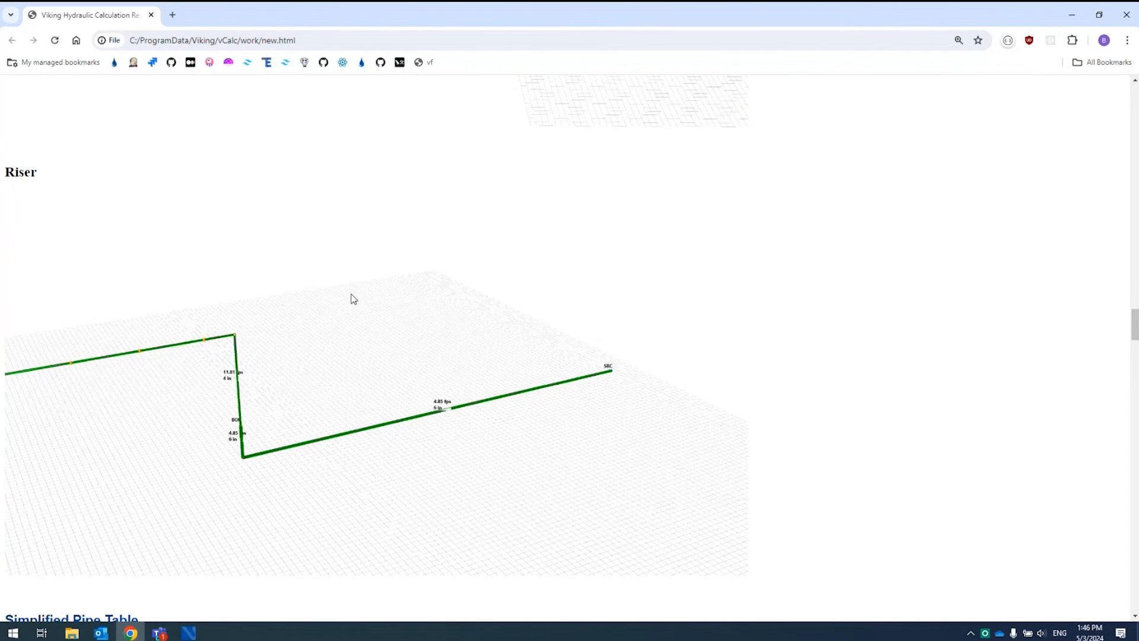
# Review the Simplified Pipe Table's lengths, components, flows and pressures, and the EQL Details for the fittings and valves
pyautogui.scroll(-4, 323, 303)
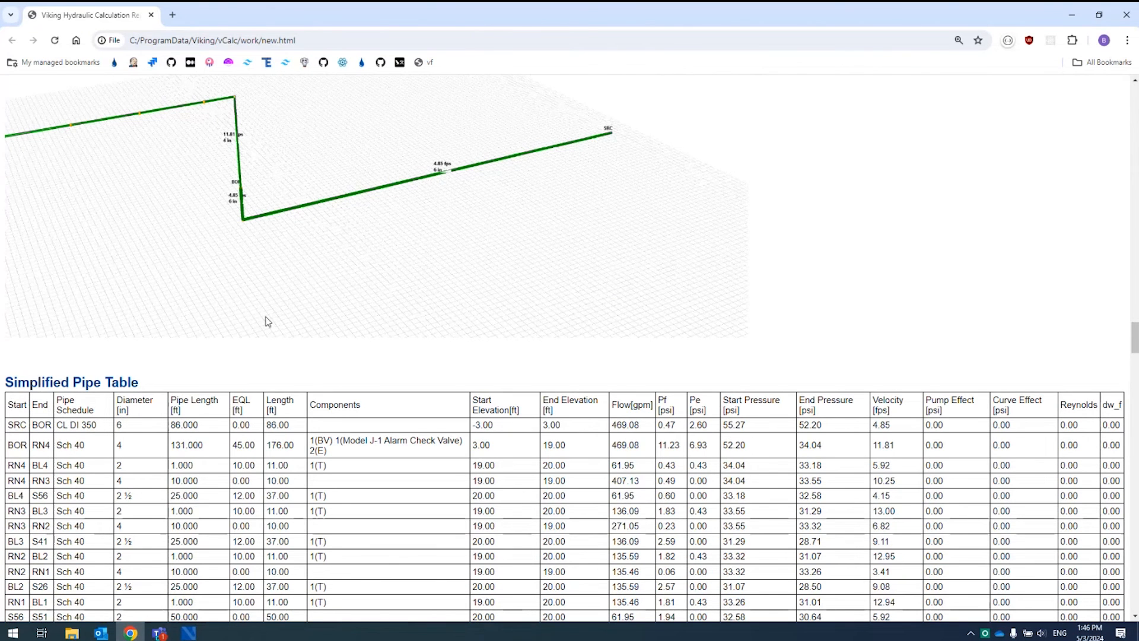
pyautogui.scroll(-4, 245, 329)
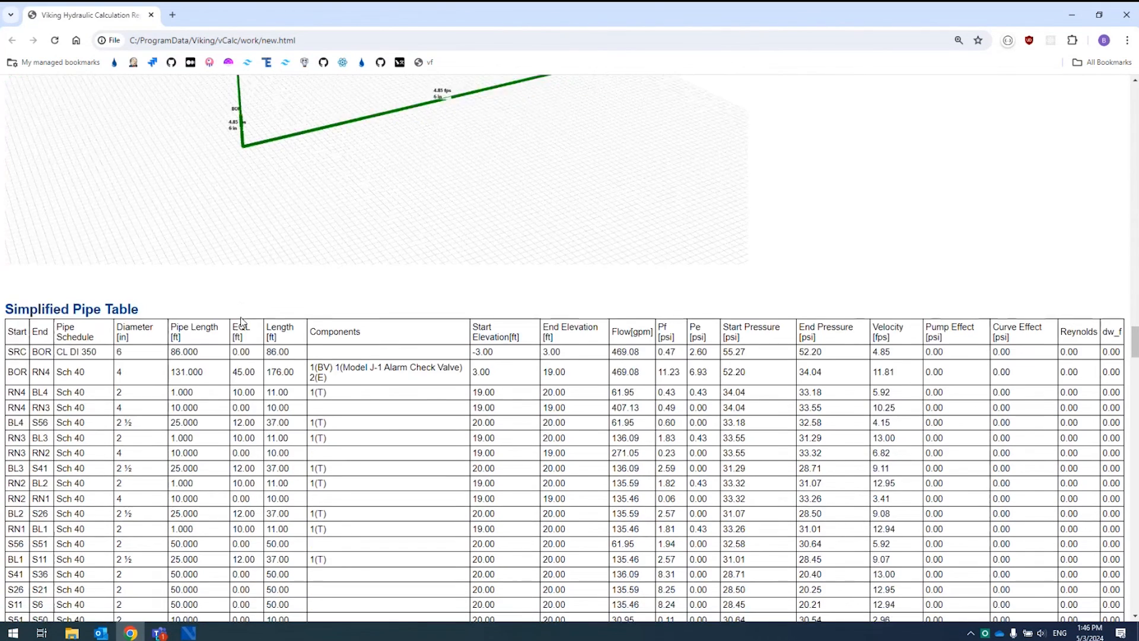
pyautogui.scroll(-1, 234, 311)
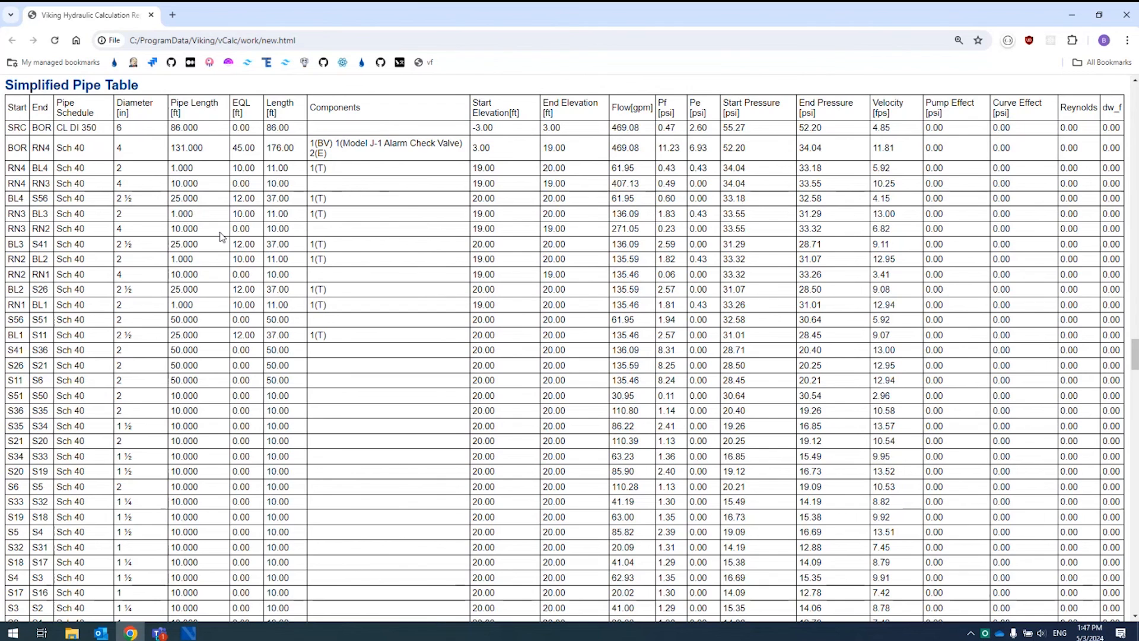
pyautogui.scroll(-5, 223, 237)
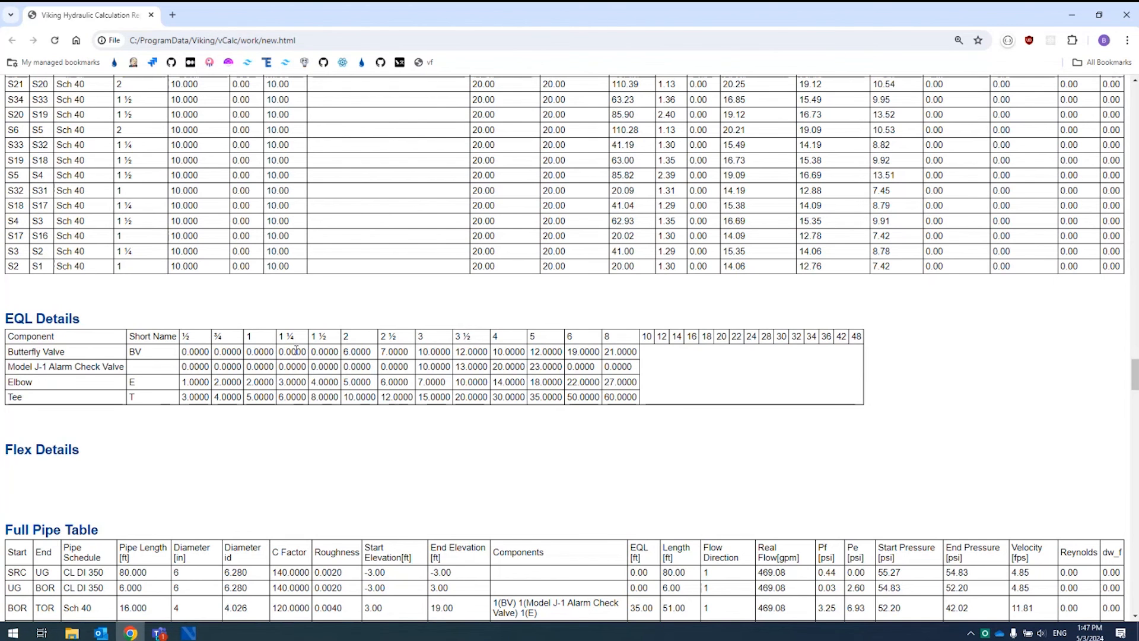
pyautogui.scroll(2, 299, 350)
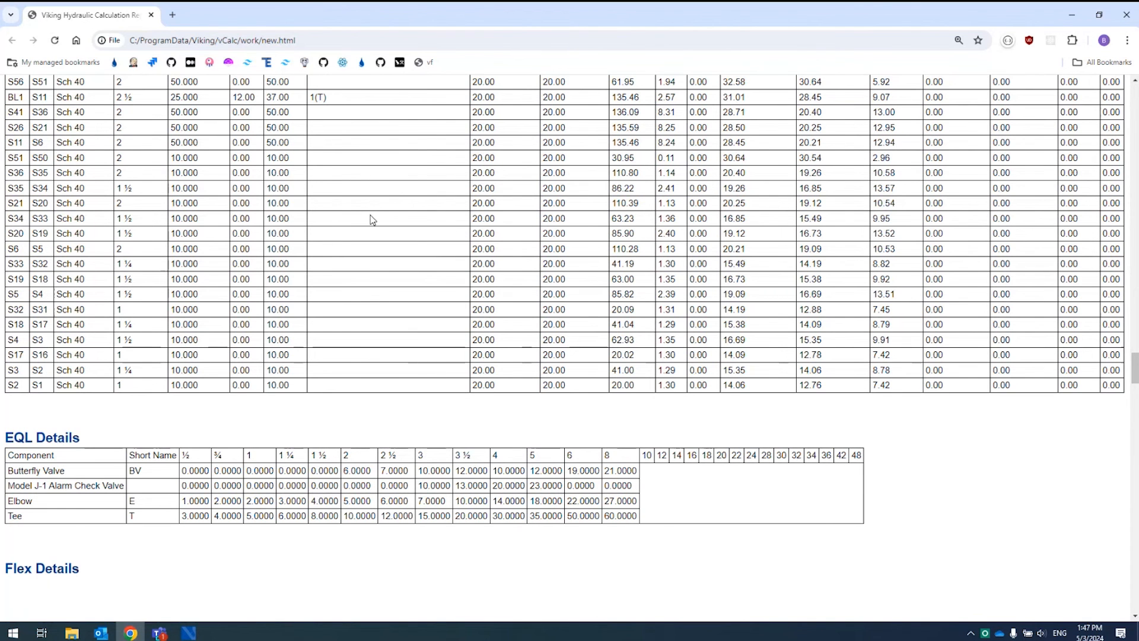
pyautogui.scroll(-3, 367, 224)
# Examine the Full Pipe Table, checking the actual diameter and C factor of the S187 to S186 section
pyautogui.scroll(-5, 367, 224)
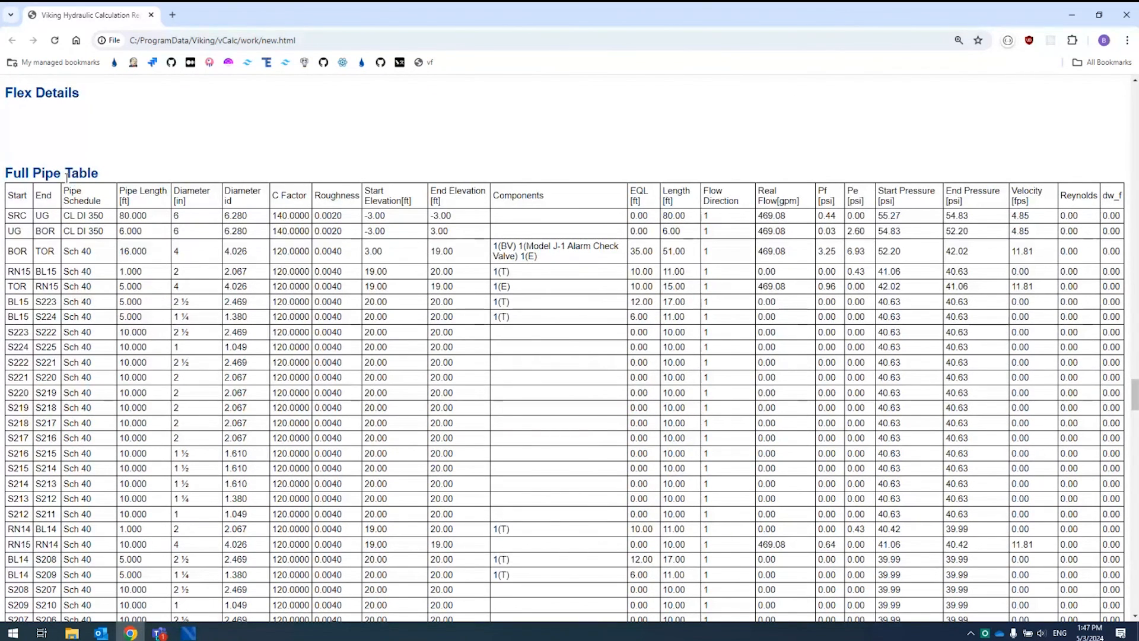
pyautogui.scroll(-4, 254, 204)
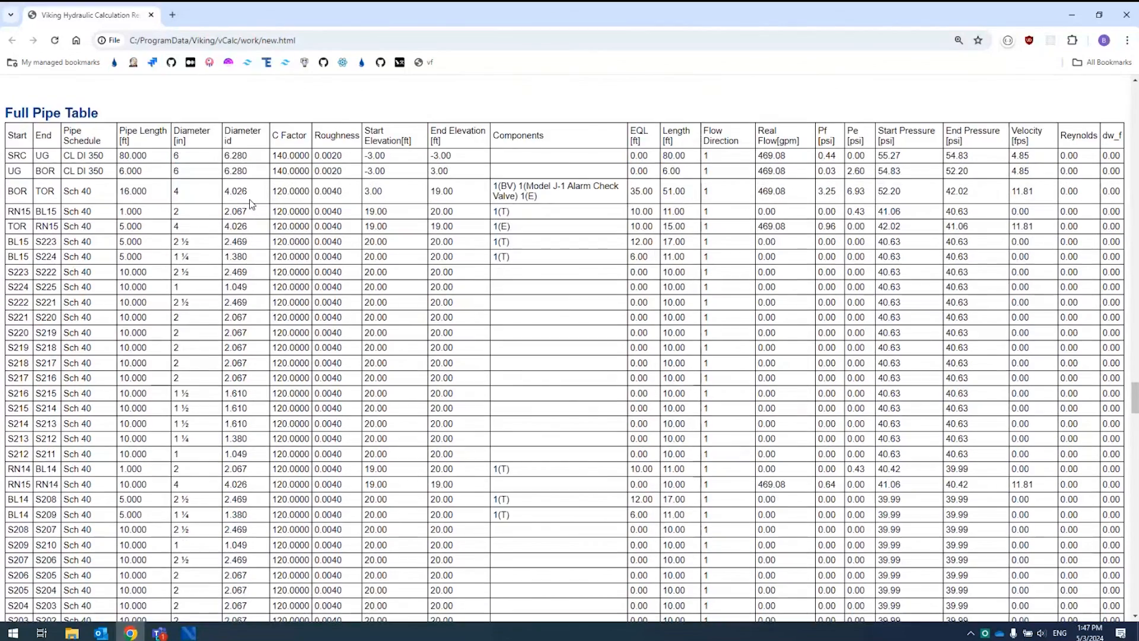
pyautogui.scroll(-6, 253, 204)
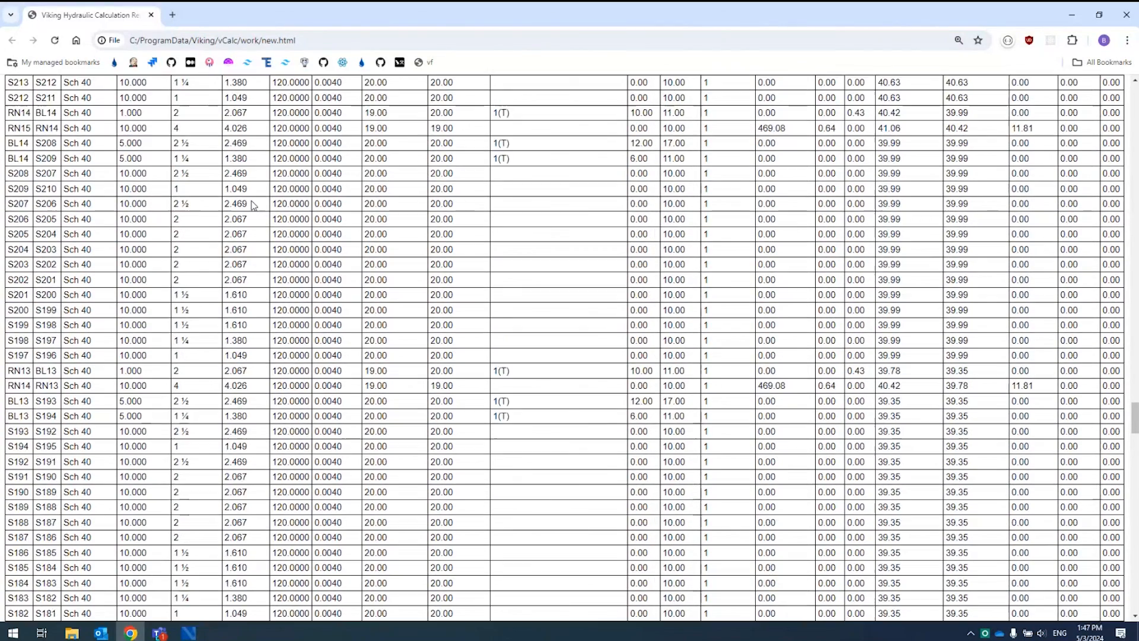
pyautogui.scroll(-2, 254, 204)
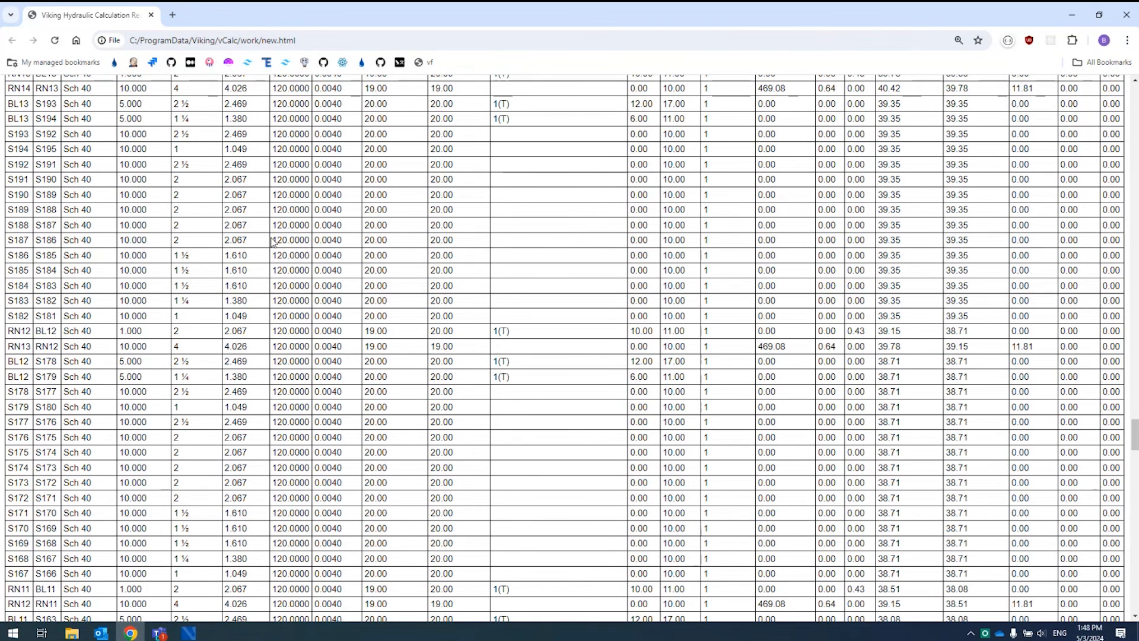
pyautogui.moveTo(256, 244); pyautogui.dragTo(226, 243)
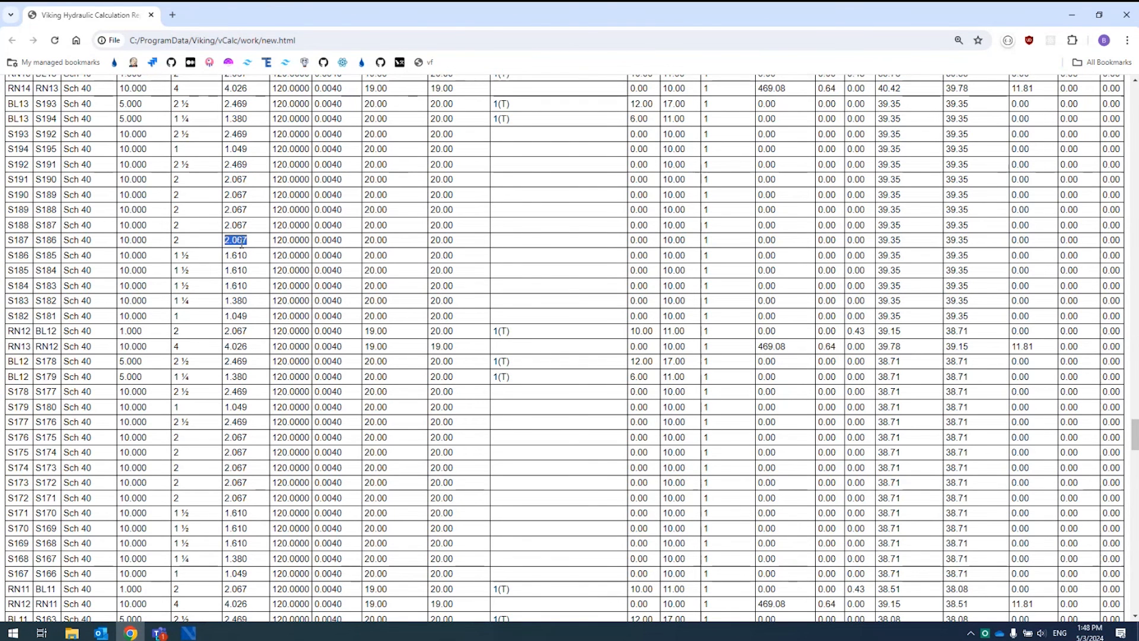
pyautogui.moveTo(273, 241); pyautogui.dragTo(305, 240)
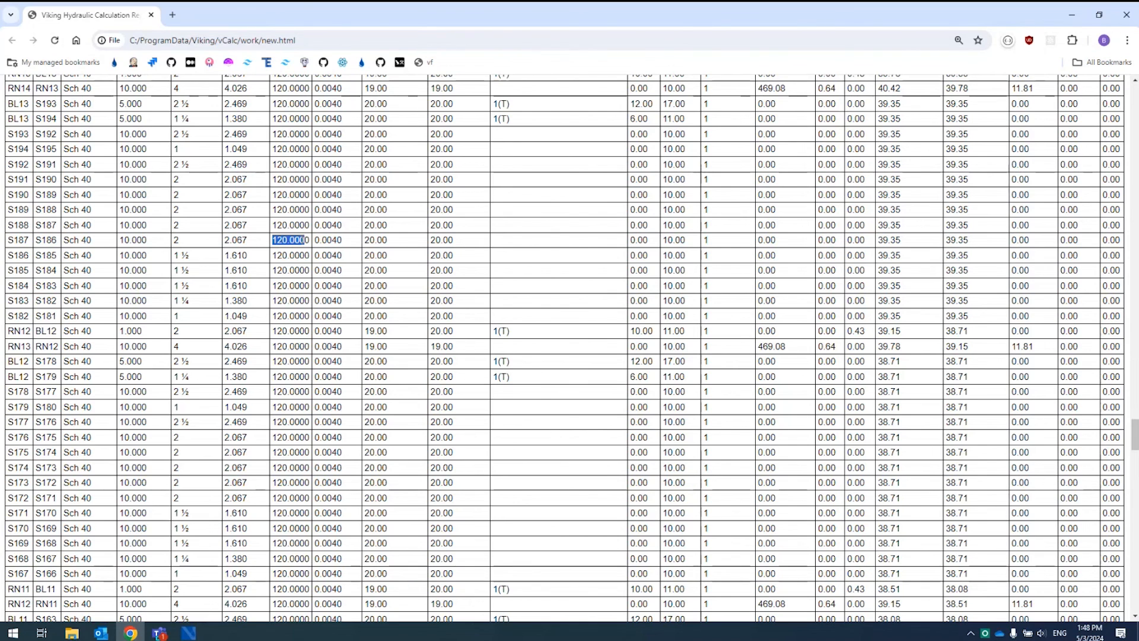
pyautogui.scroll(8, 304, 240)
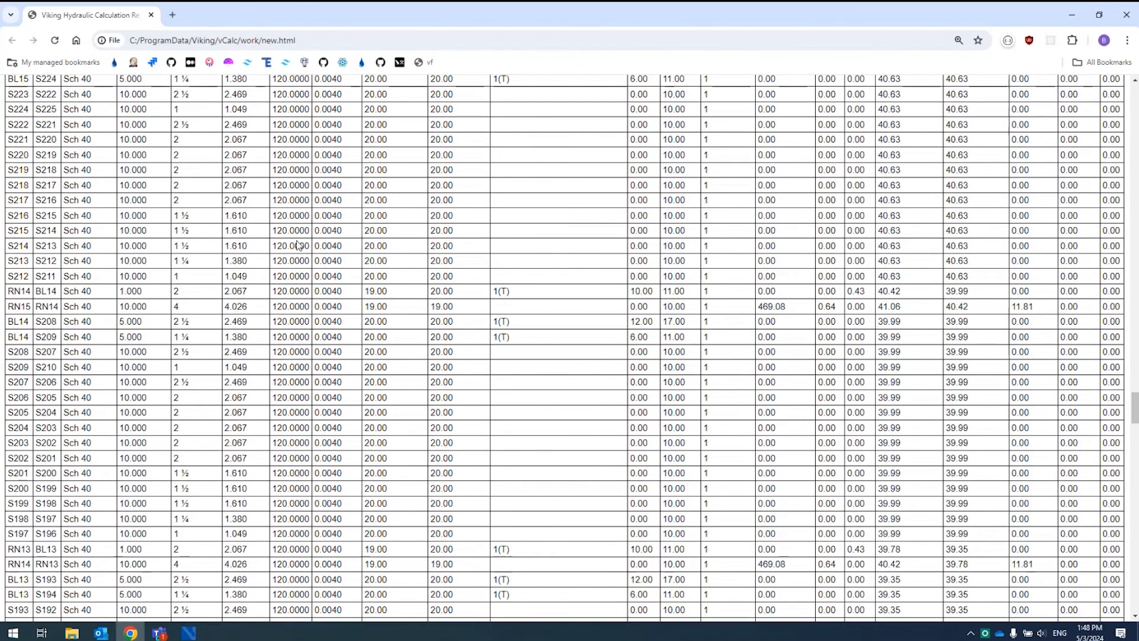
pyautogui.scroll(3, 298, 245)
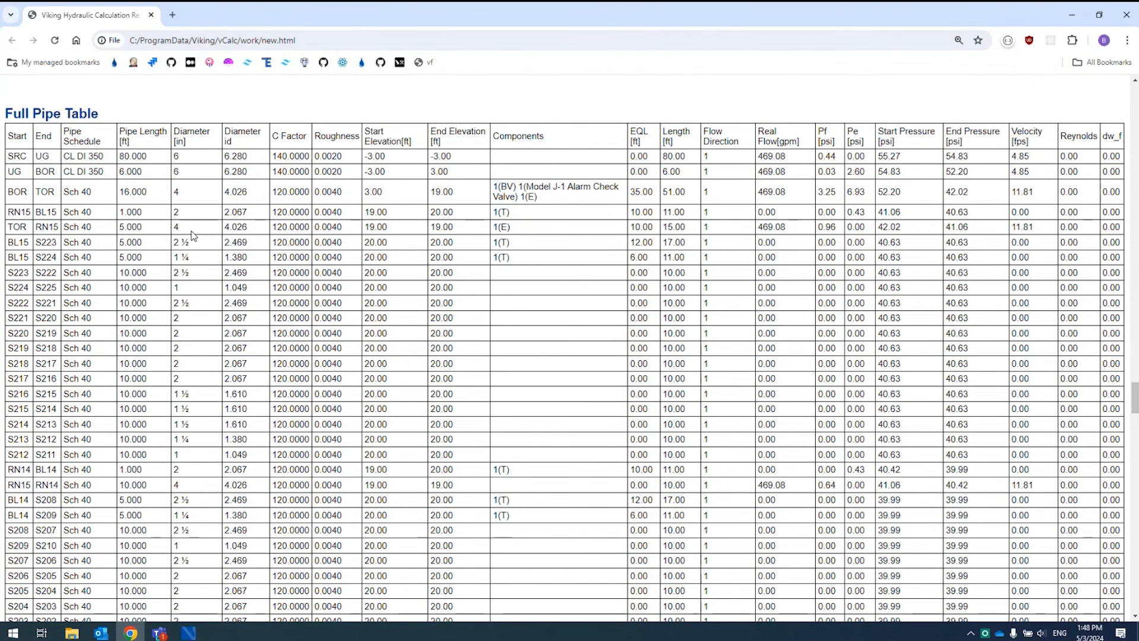
# Close the report, return to vCalc's pipe sections, and open the Component Manager in a maximized window
pyautogui.click(1125, 14)
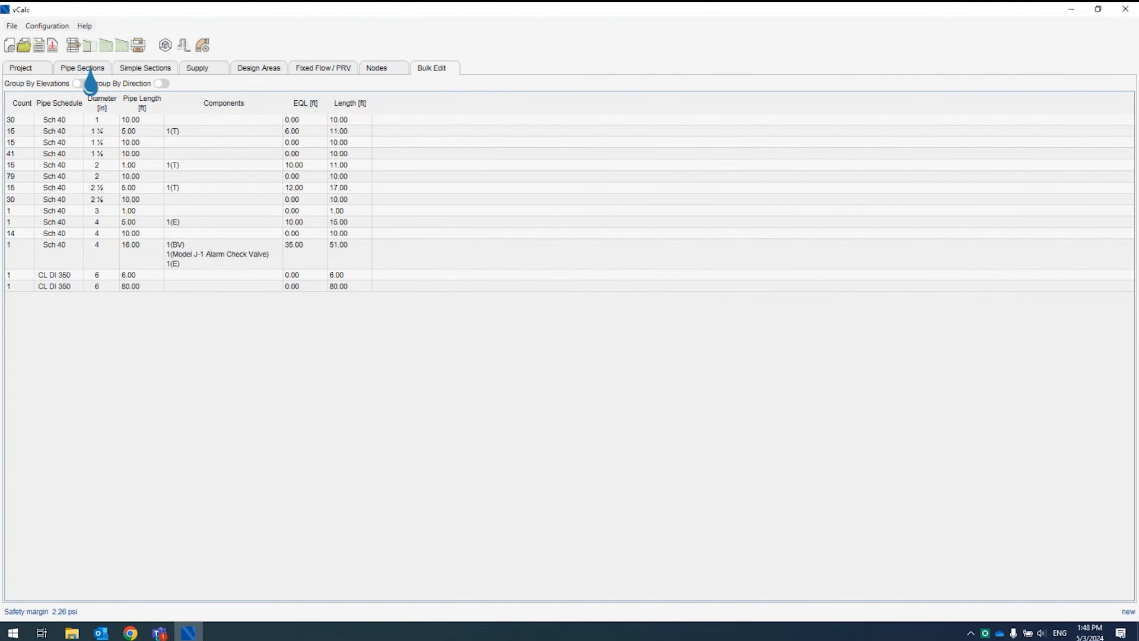
pyautogui.click(79, 70)
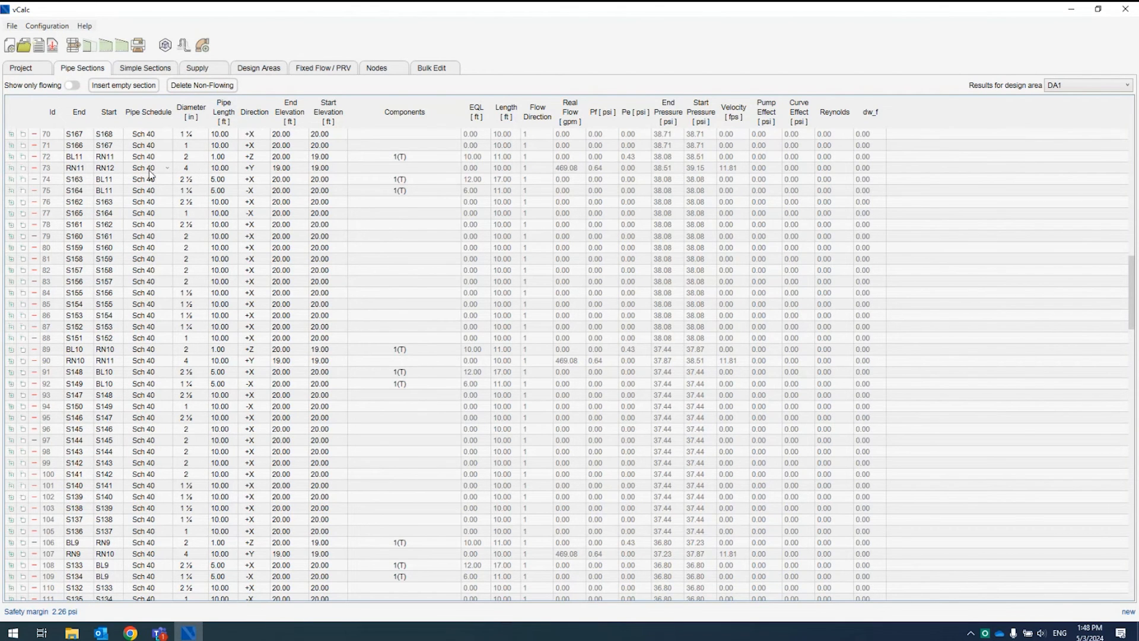
pyautogui.click(73, 47)
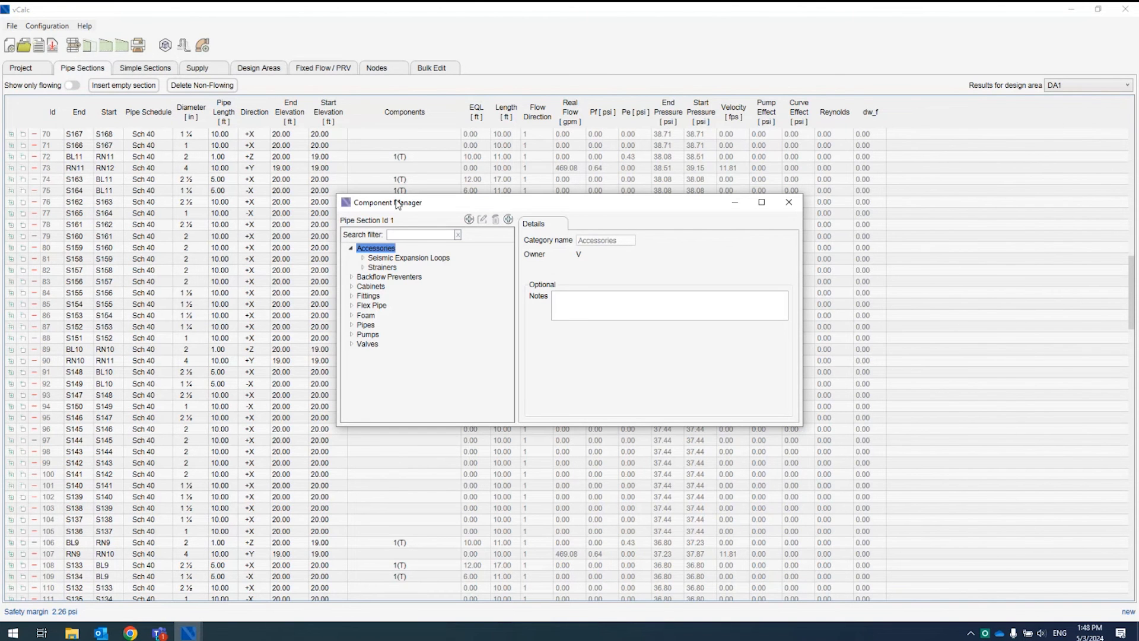
pyautogui.moveTo(409, 205); pyautogui.dragTo(383, 181)
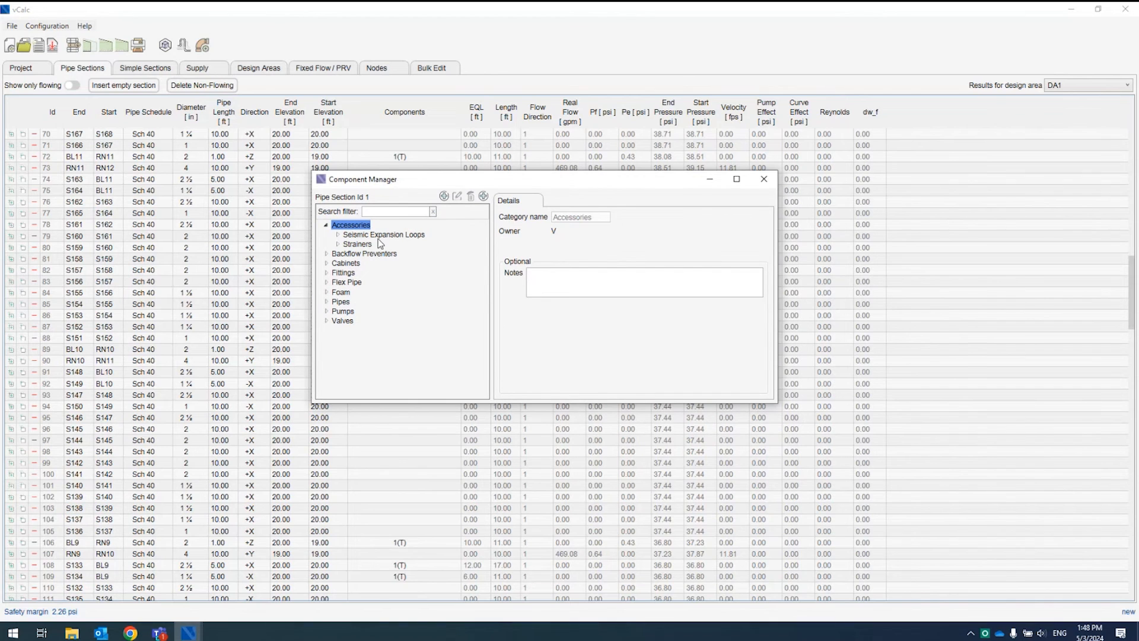
pyautogui.doubleClick(385, 182)
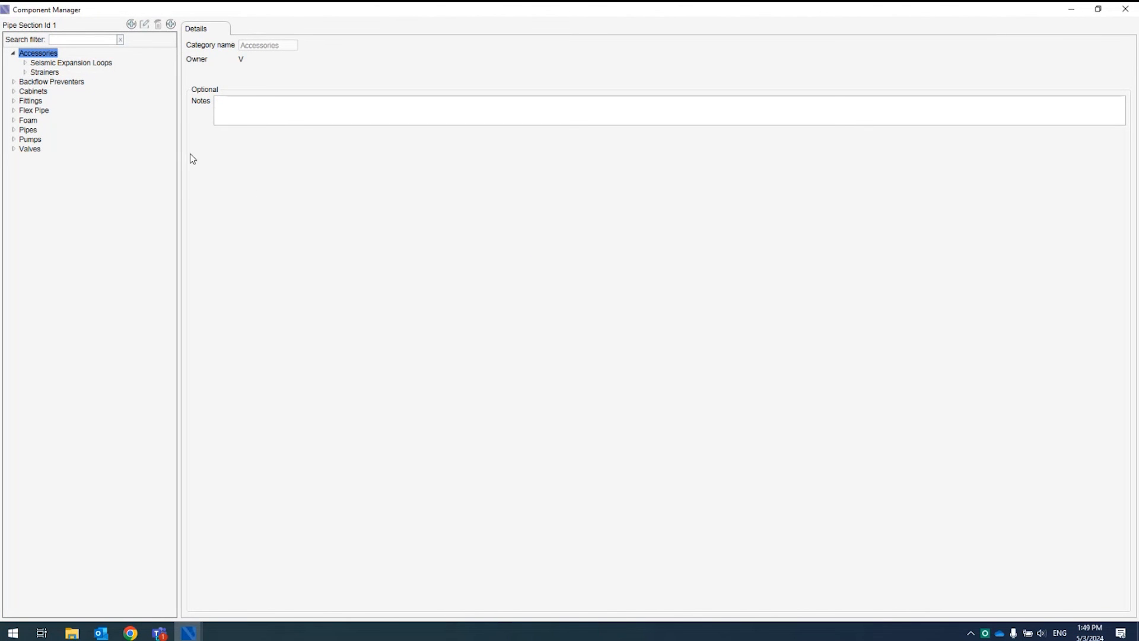
# Expand the Ames backflow preventers and compare the details of Ames 2000SS BFP and My BFP, including owner and component name editability
pyautogui.click(14, 83)
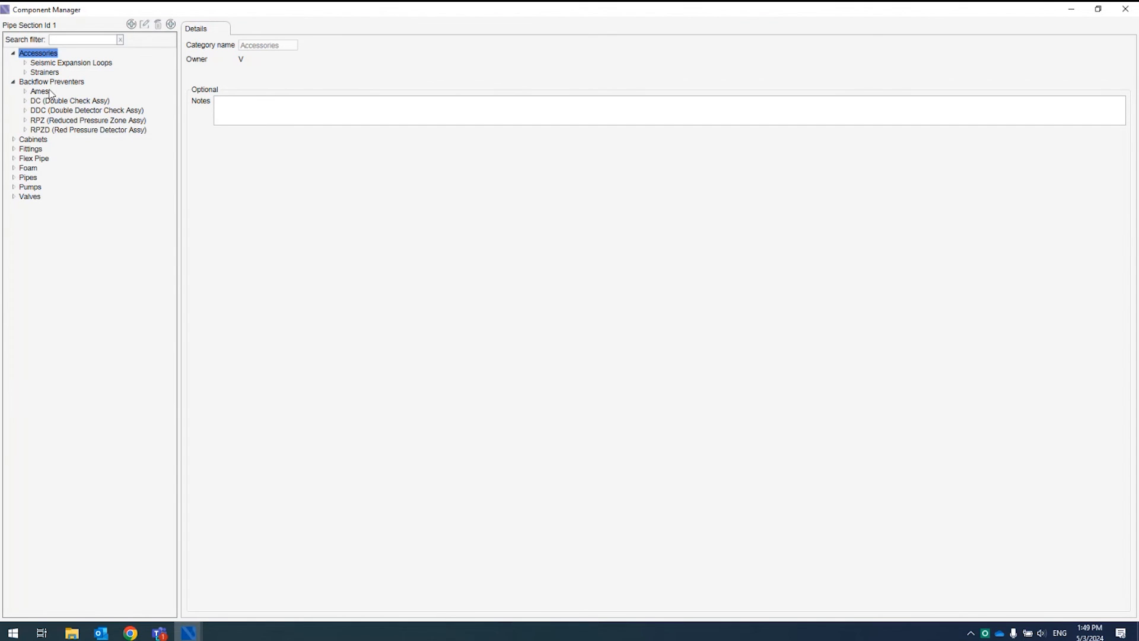
pyautogui.click(25, 91)
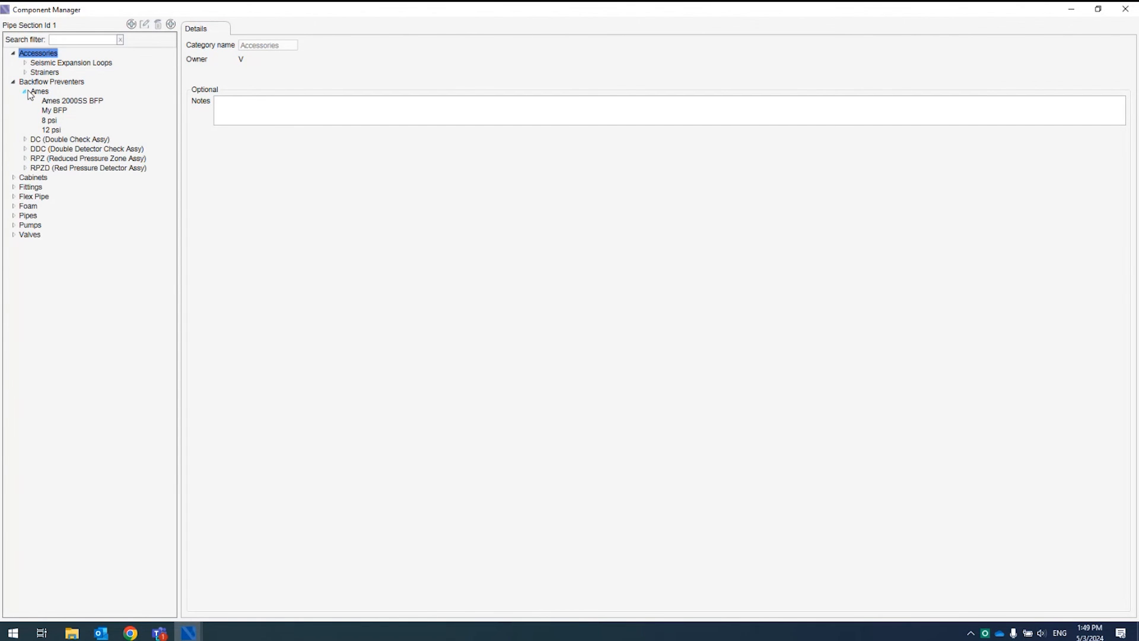
pyautogui.click(55, 103)
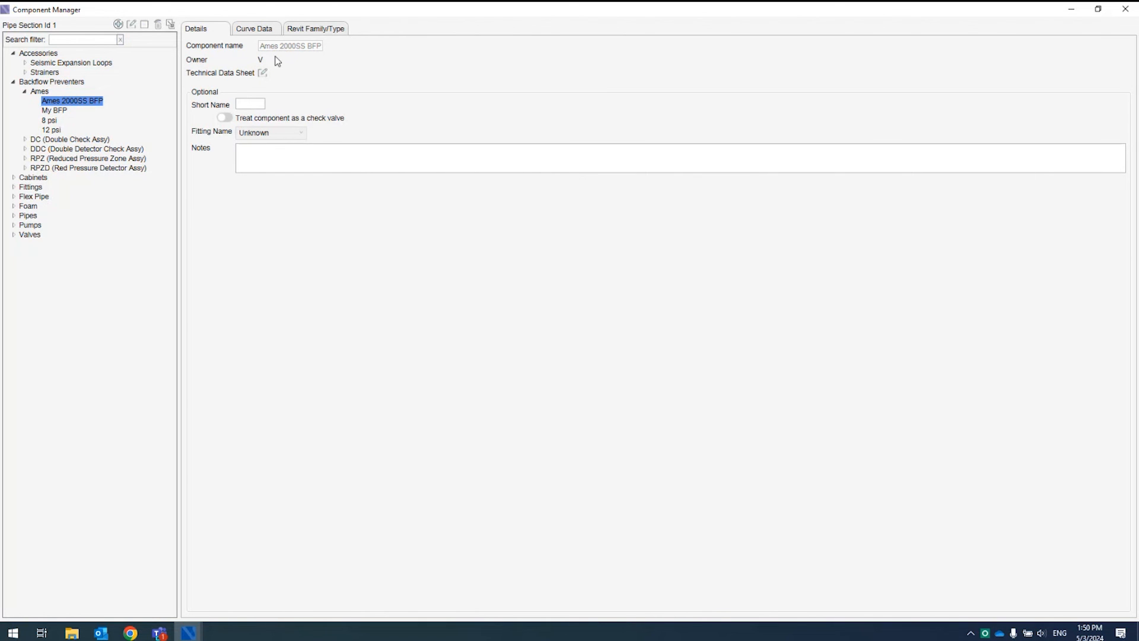
pyautogui.click(57, 111)
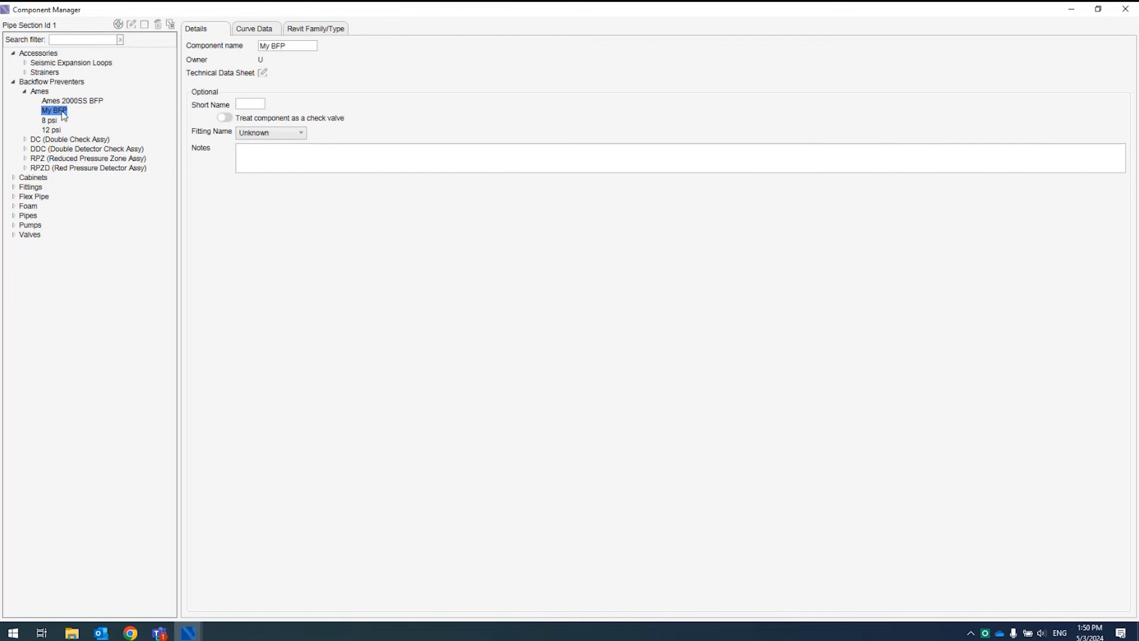
pyautogui.click(301, 49)
pyautogui.moveTo(301, 49); pyautogui.dragTo(257, 46)
pyautogui.click(54, 102)
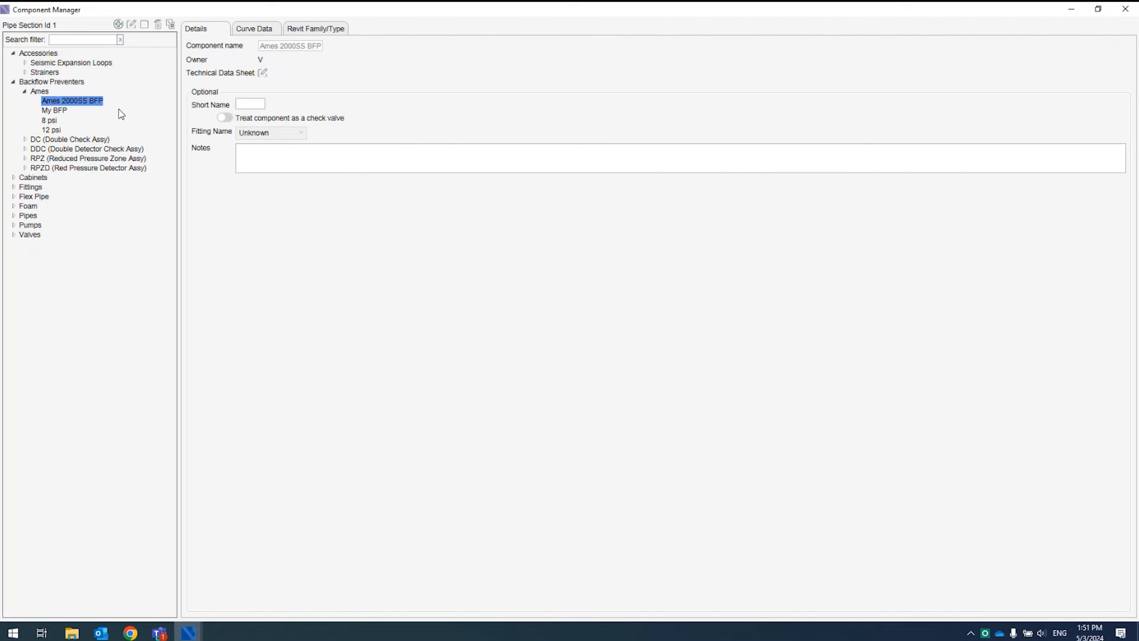
# Examine the Ames 2000SS BFP pressure loss curve data for the 4, 6 and 8 inch sizes
pyautogui.click(245, 36)
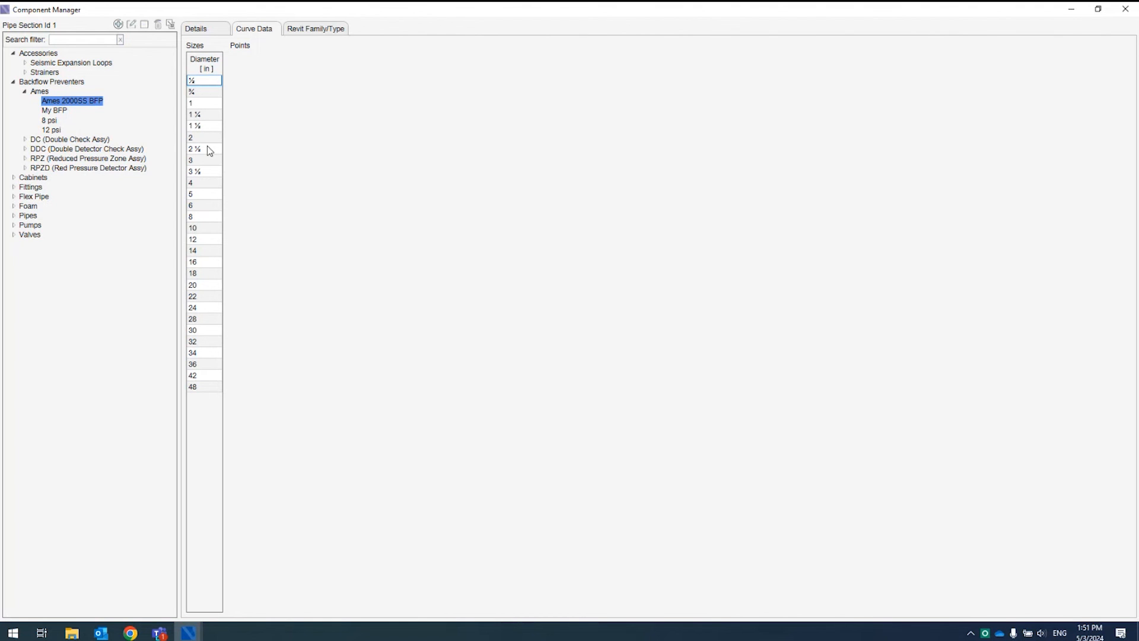
pyautogui.click(197, 185)
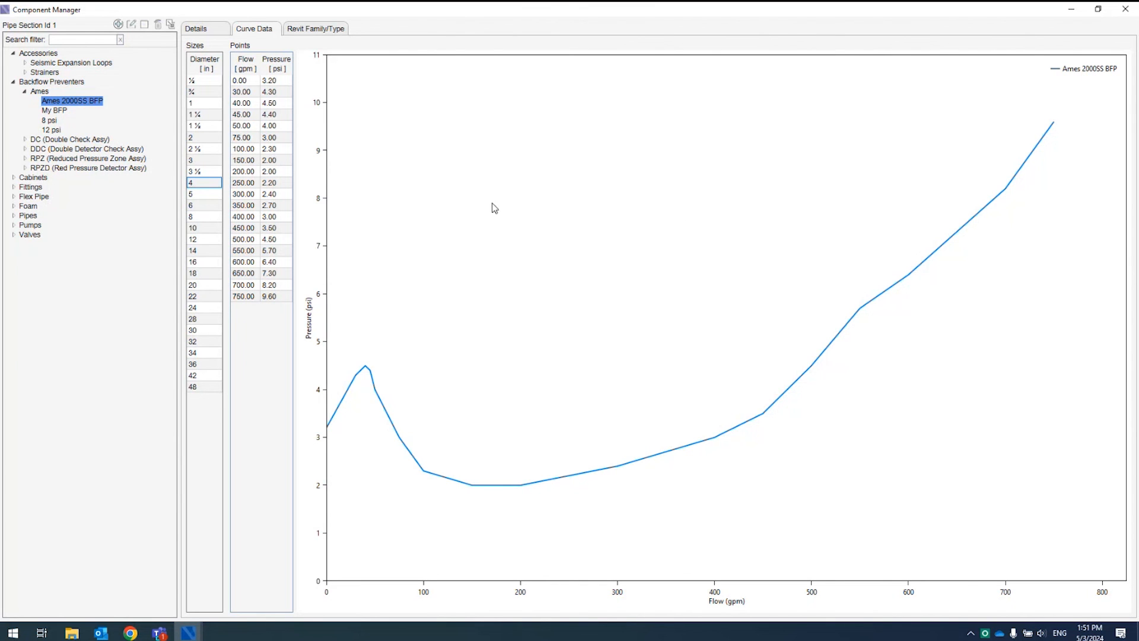
pyautogui.click(203, 208)
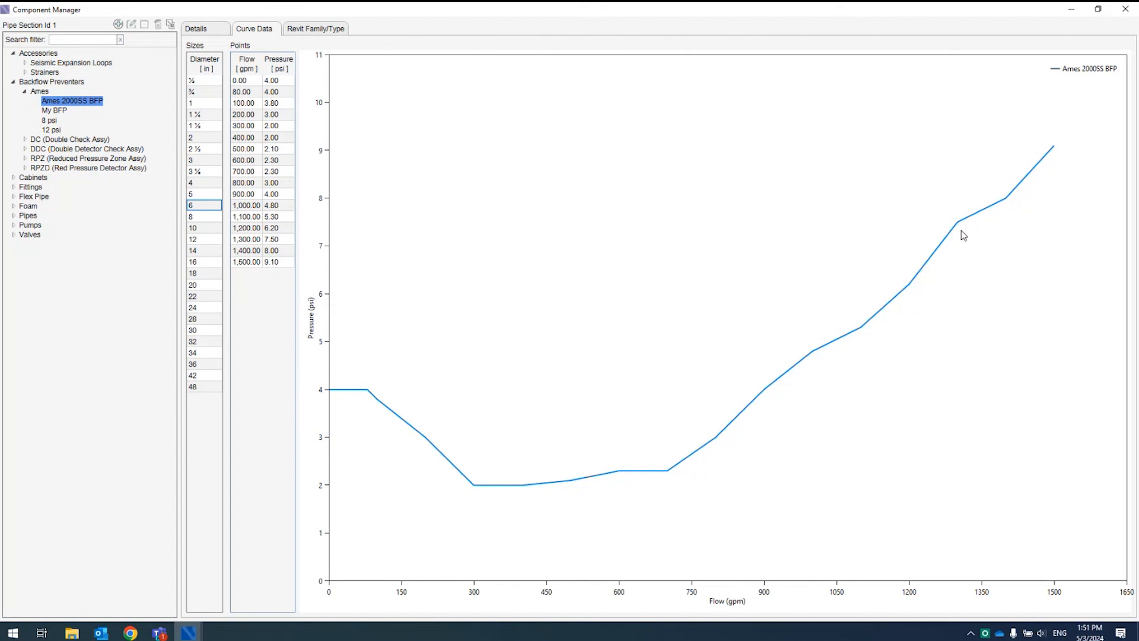
pyautogui.click(196, 217)
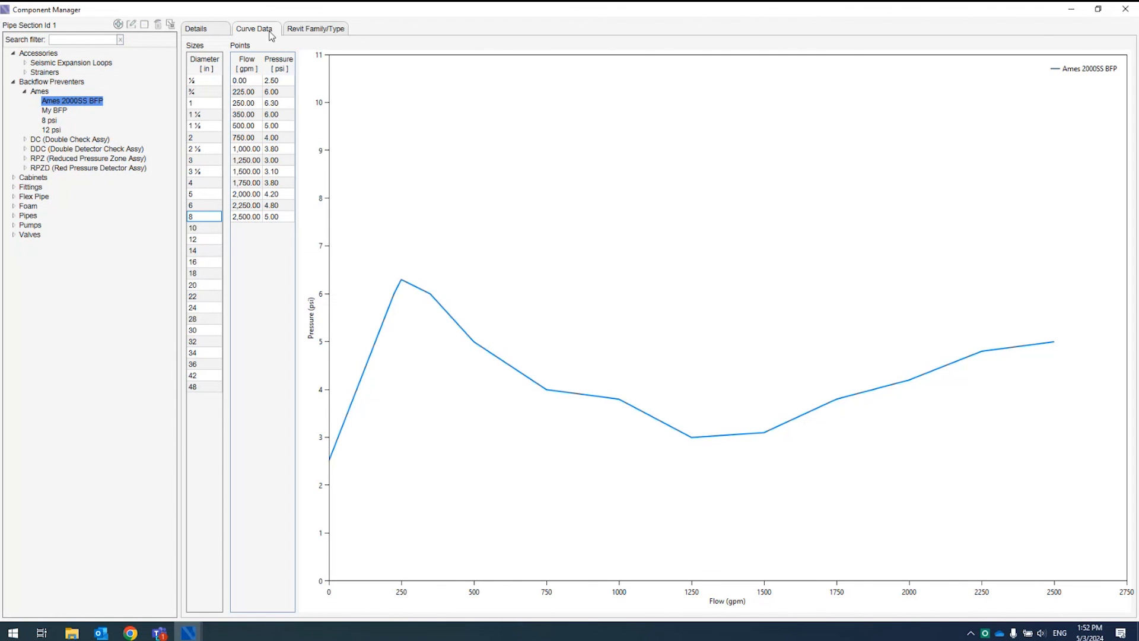
# Examine the 8 psi backflow preventer's details and its pressure loss curve data for the 4 inch size
pyautogui.click(47, 121)
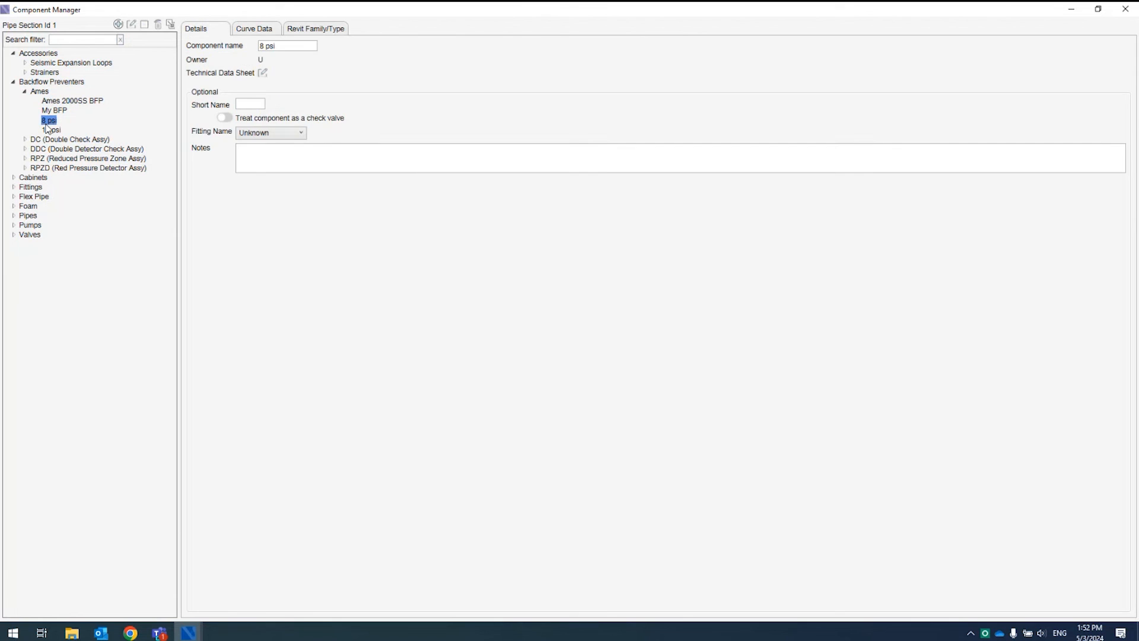
pyautogui.click(259, 33)
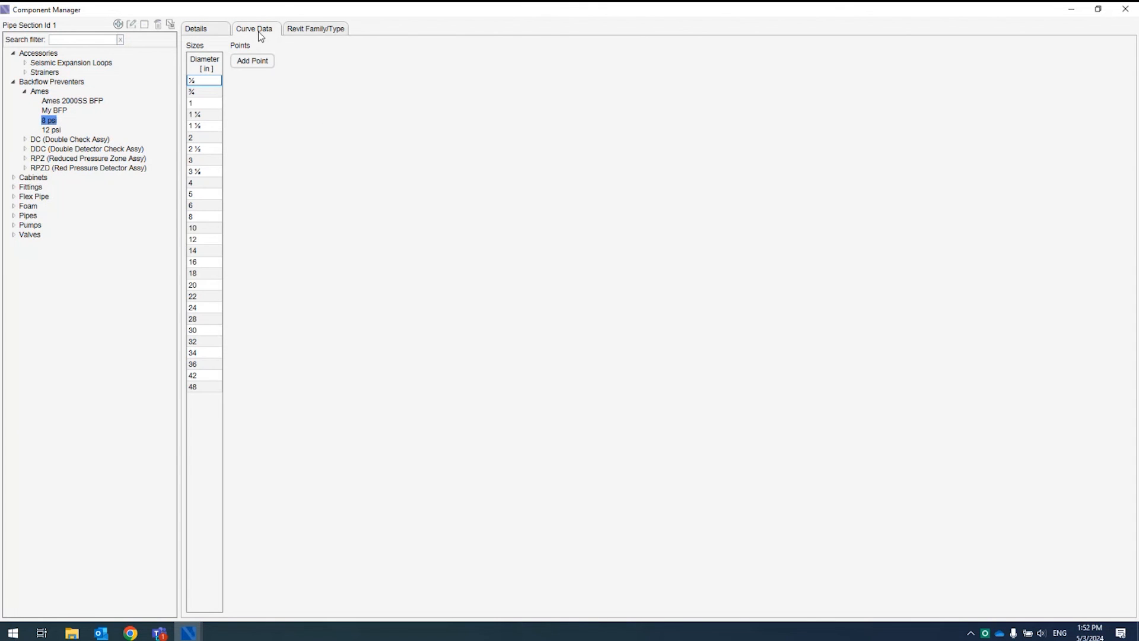
pyautogui.click(202, 184)
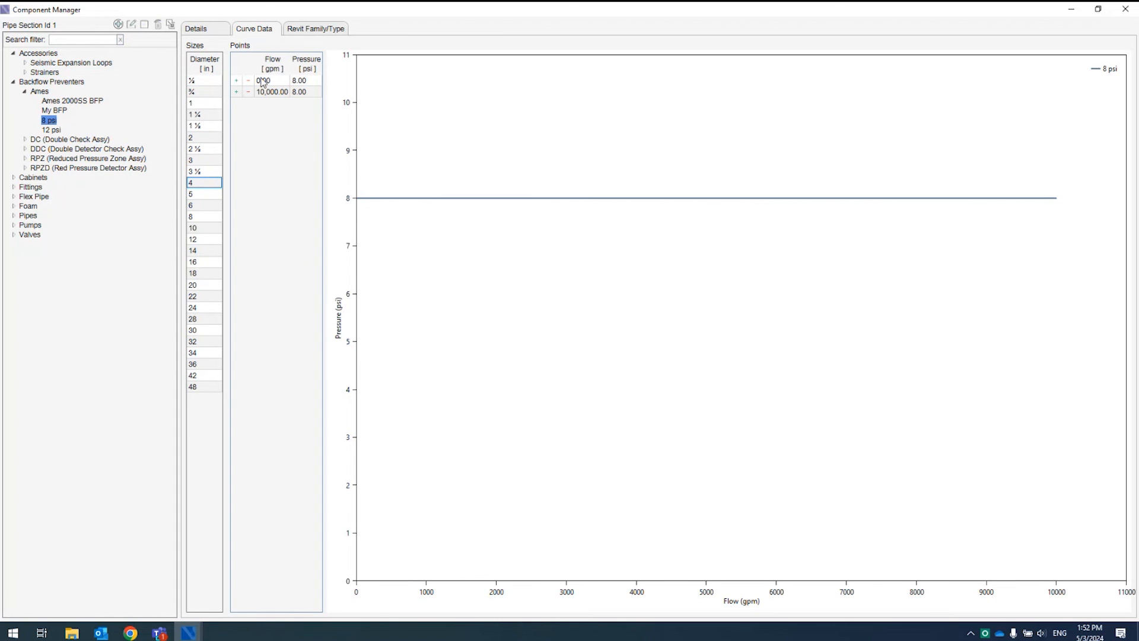
pyautogui.moveTo(495, 213)
# Collapse the backflow preventers and examine the equivalent length data of the NFPA13 Elbow fitting
pyautogui.click(13, 83)
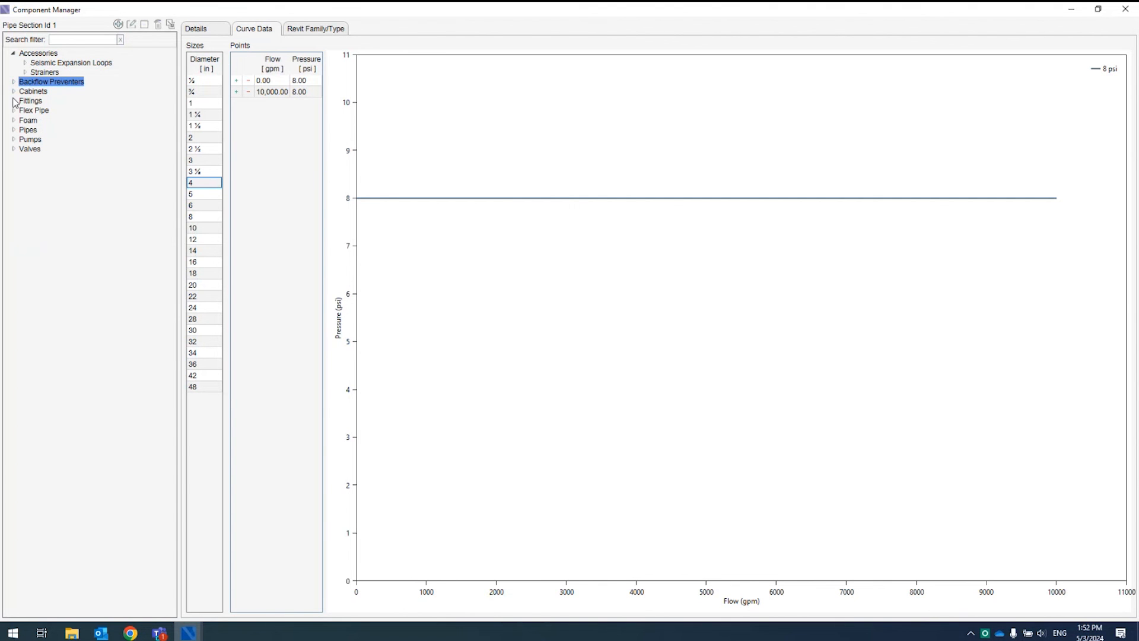
pyautogui.click(13, 102)
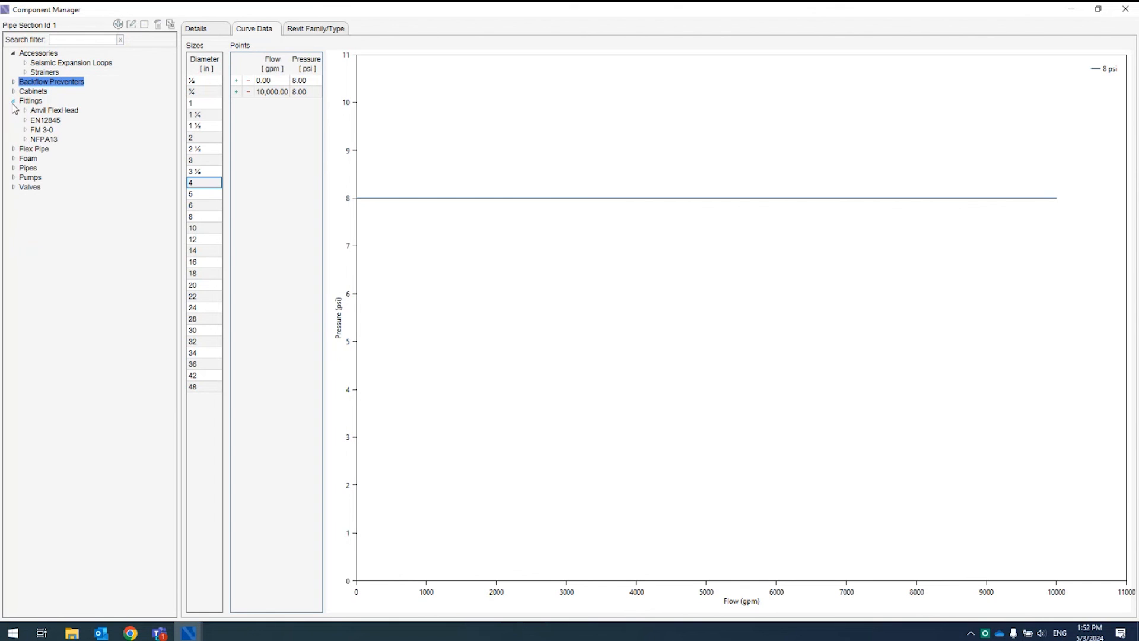
pyautogui.click(25, 139)
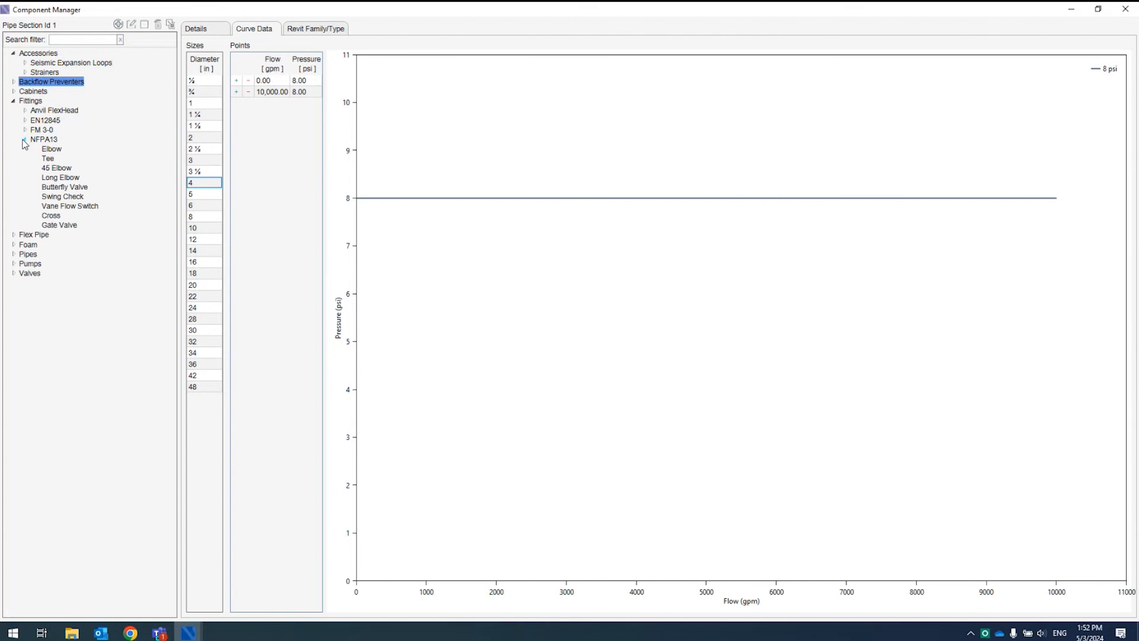
pyautogui.click(52, 150)
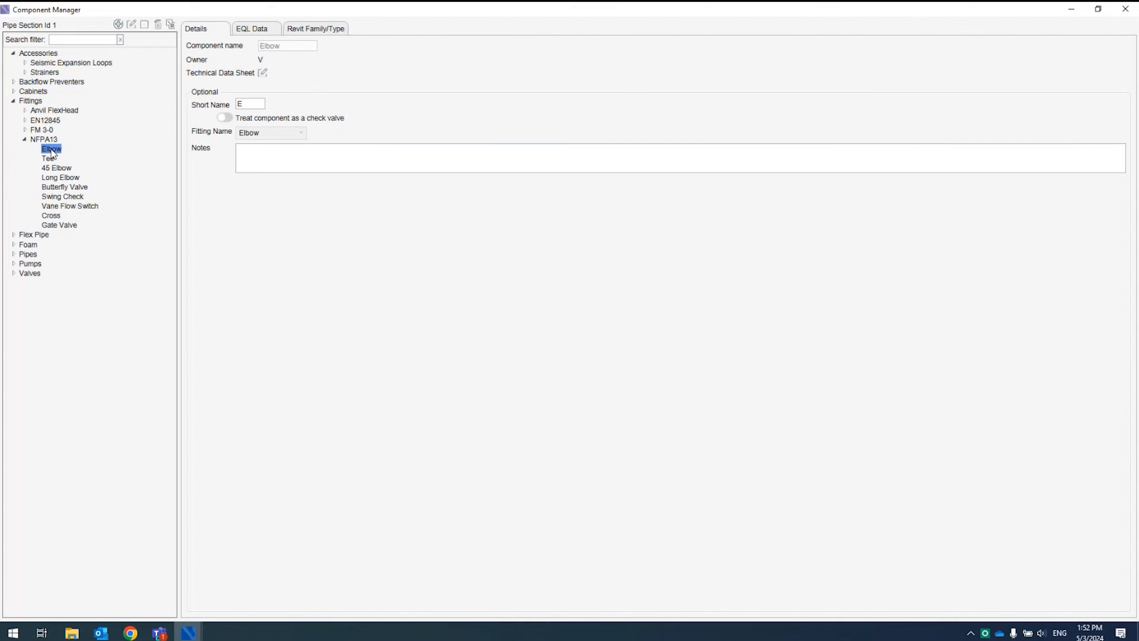
pyautogui.click(250, 30)
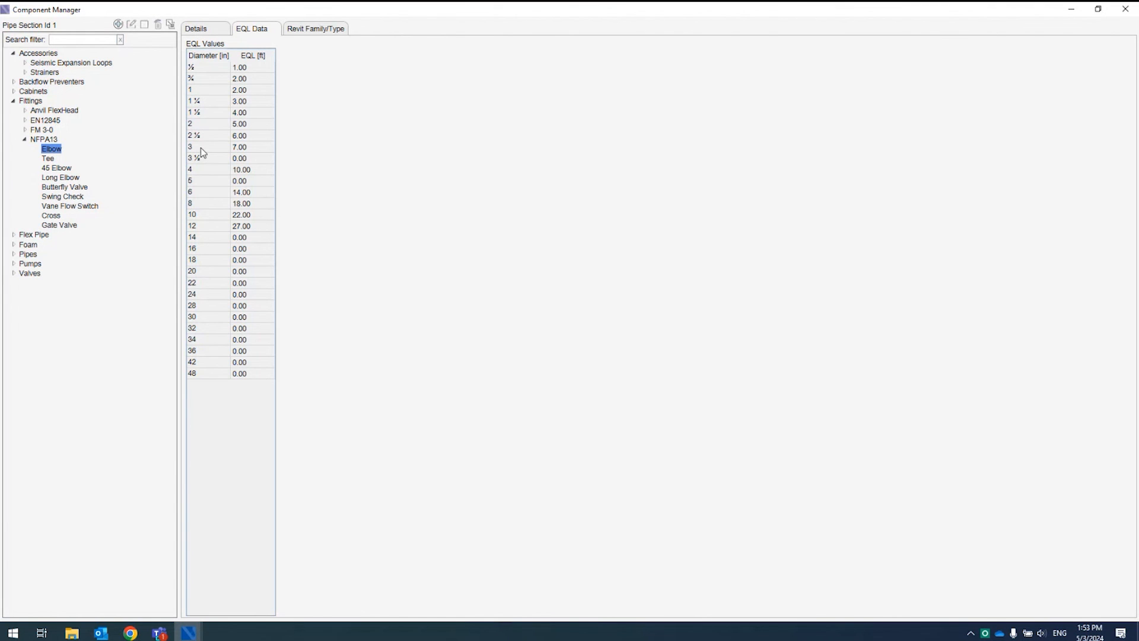
# Collapse the fittings and examine the ASC SuperFlex UL 1/2" flex pipe's details and equivalent lengths
pyautogui.click(13, 102)
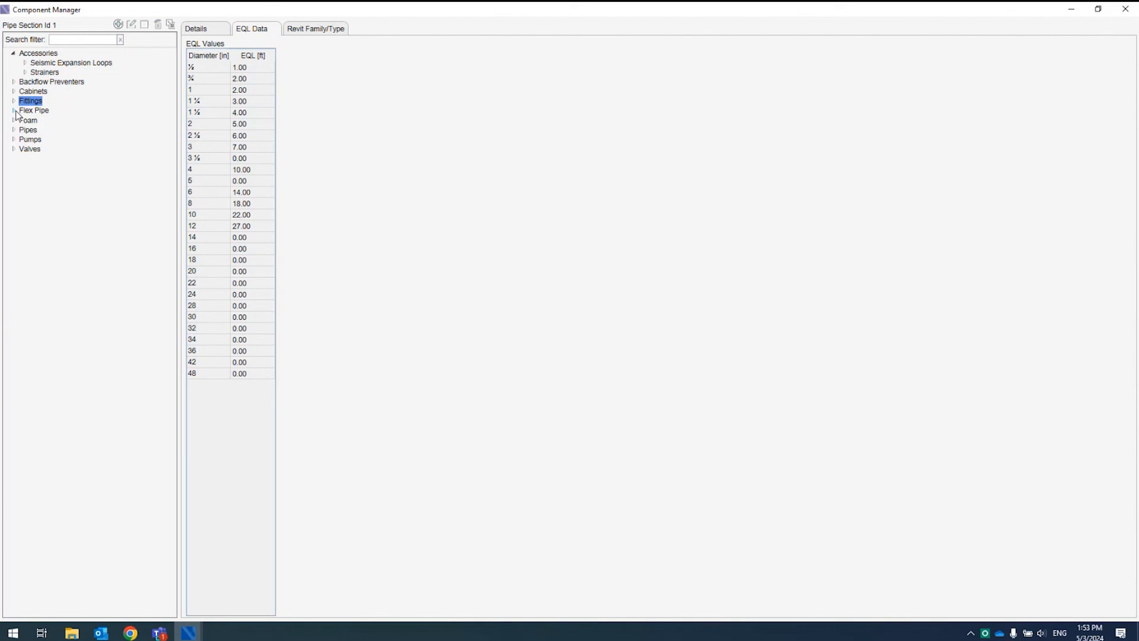
pyautogui.click(14, 111)
pyautogui.click(25, 121)
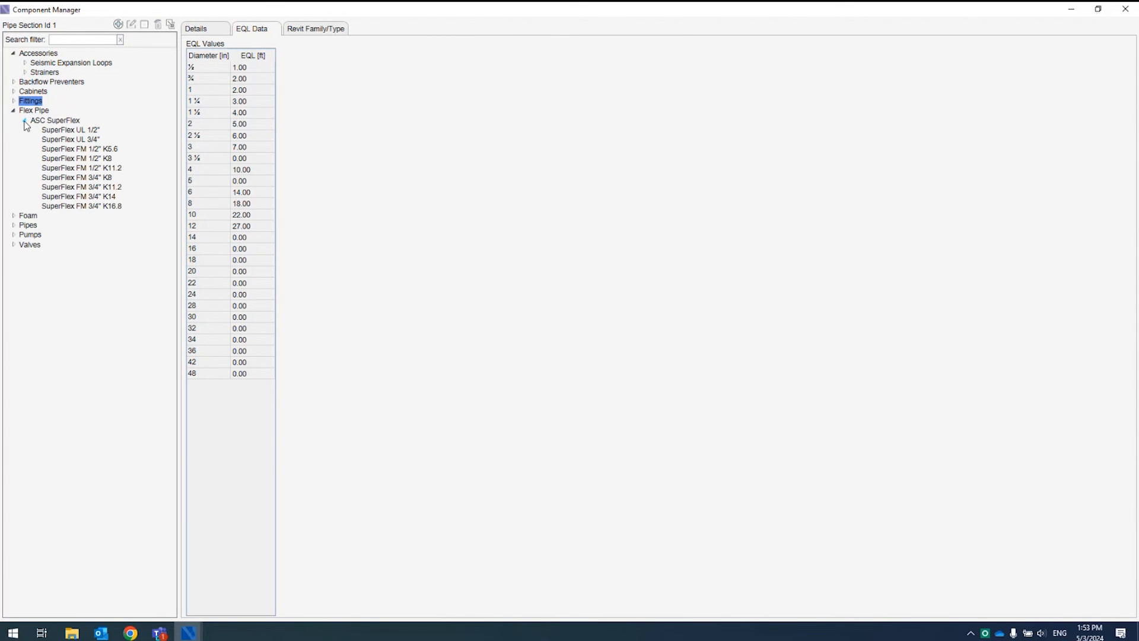
pyautogui.click(79, 132)
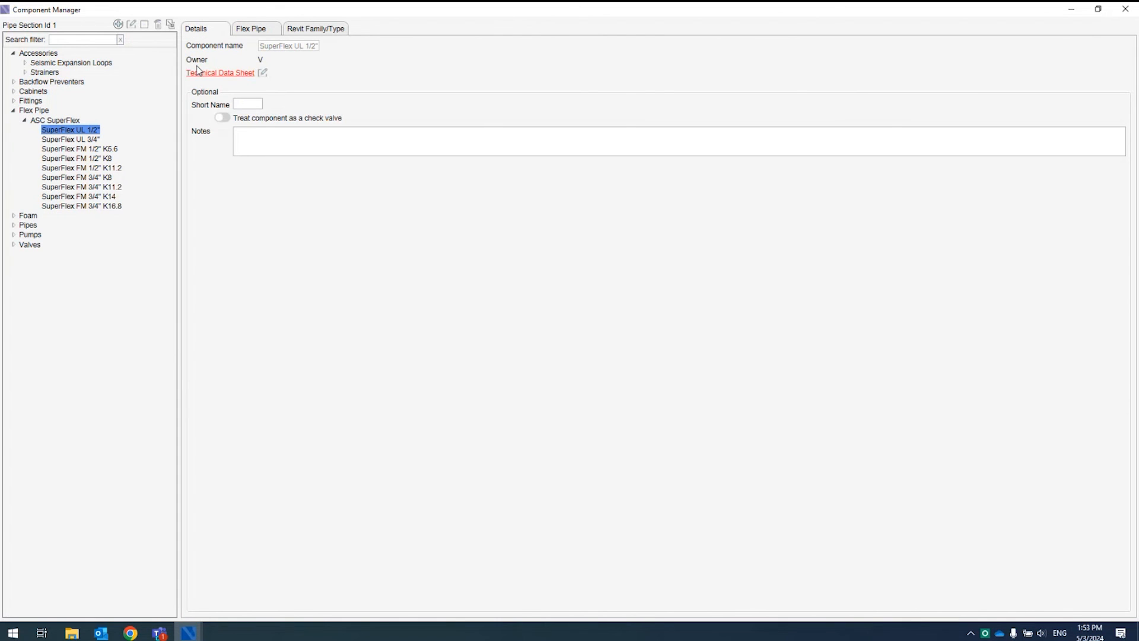
pyautogui.click(254, 36)
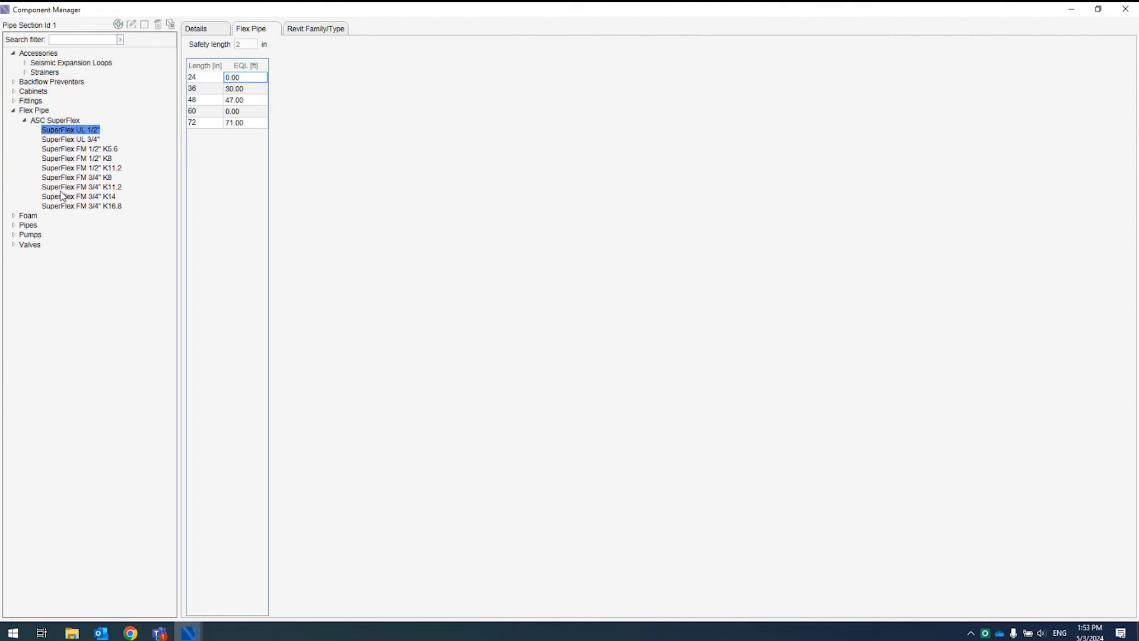
# Expand the ductile iron, plastic and steel pipes, compare Sch 40 and Sch 40 Dry details, and check the Sch 40 Dry internal diameters
pyautogui.click(14, 110)
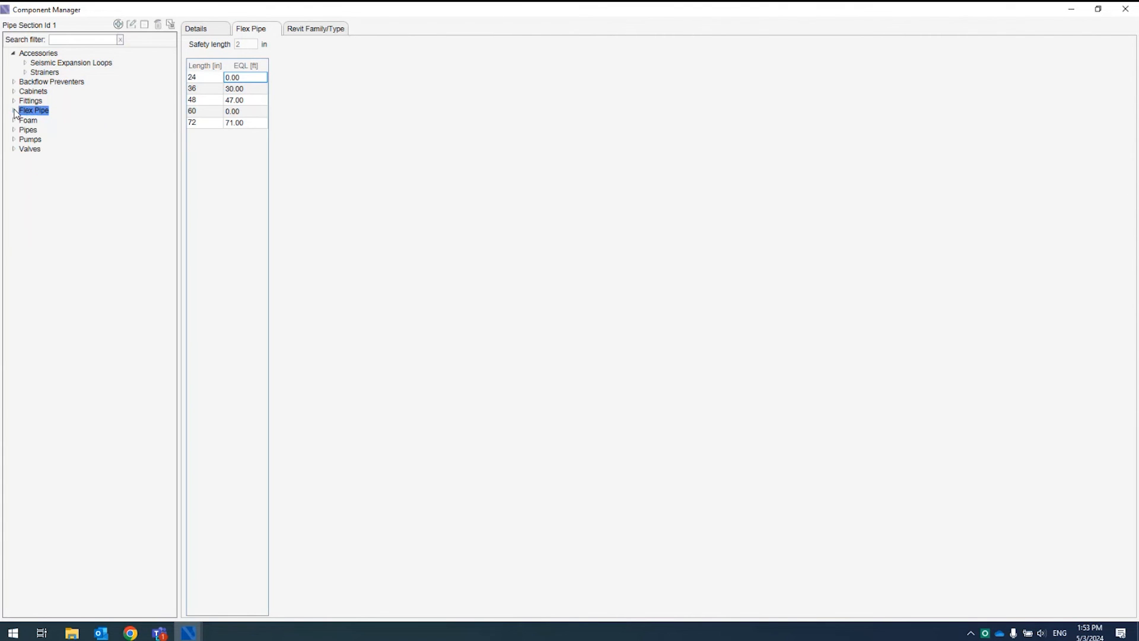
pyautogui.click(14, 130)
pyautogui.click(25, 158)
pyautogui.click(24, 149)
pyautogui.click(25, 139)
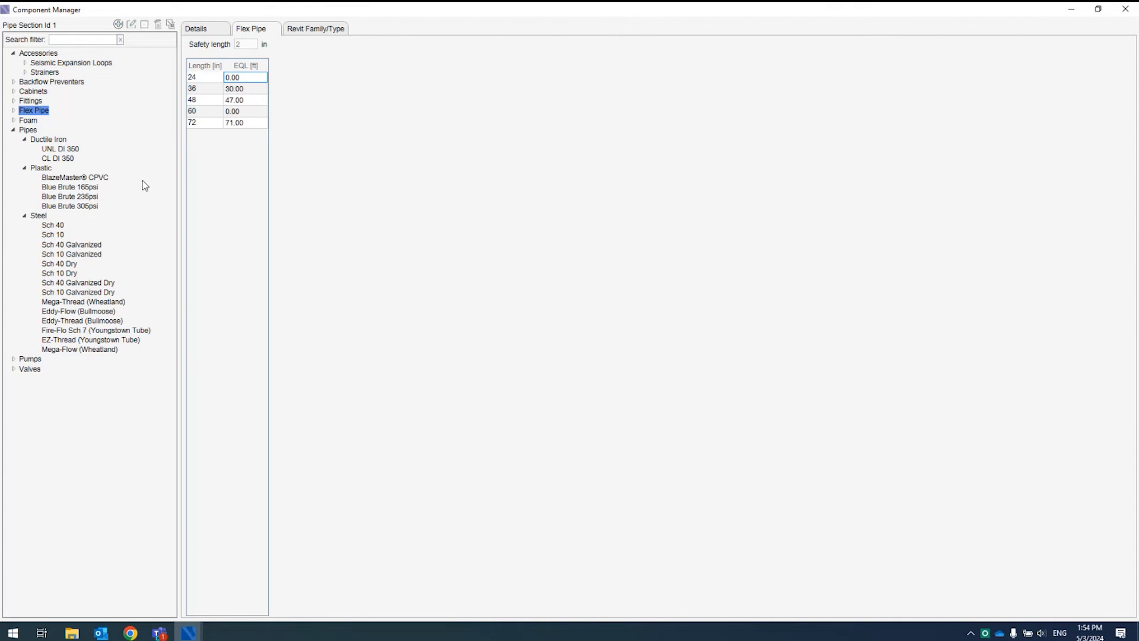
pyautogui.click(60, 232)
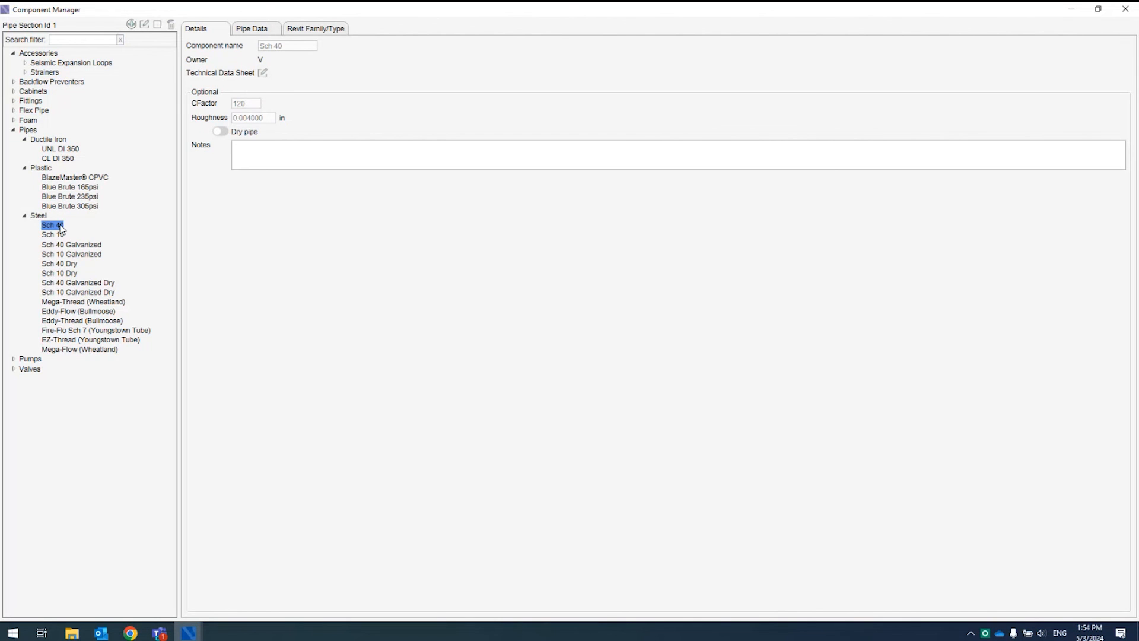
pyautogui.click(60, 265)
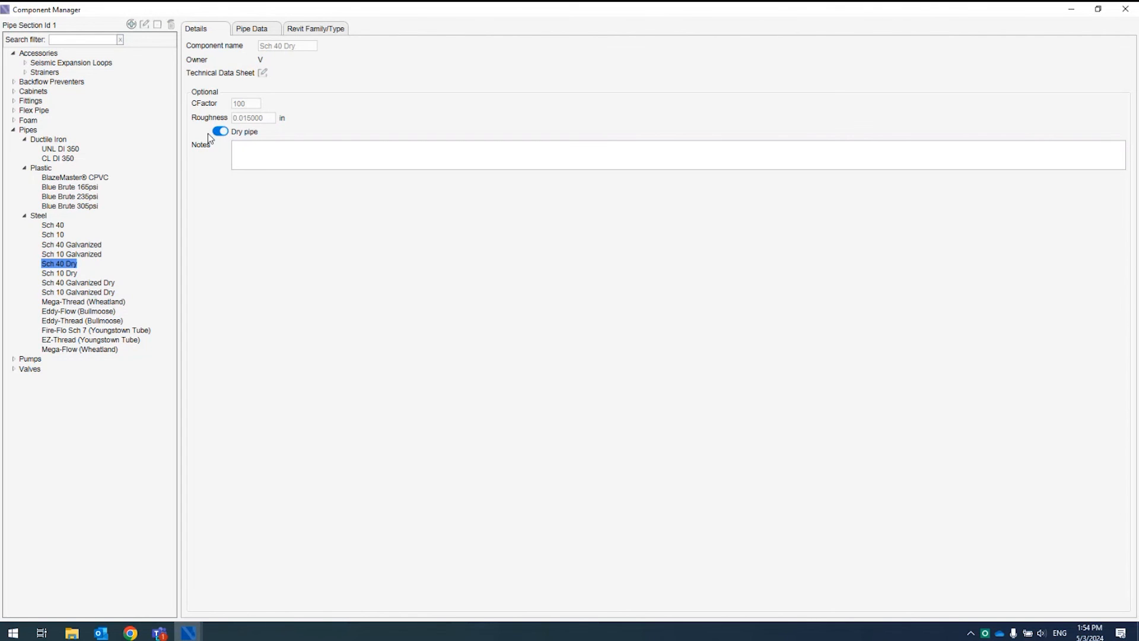
pyautogui.click(249, 29)
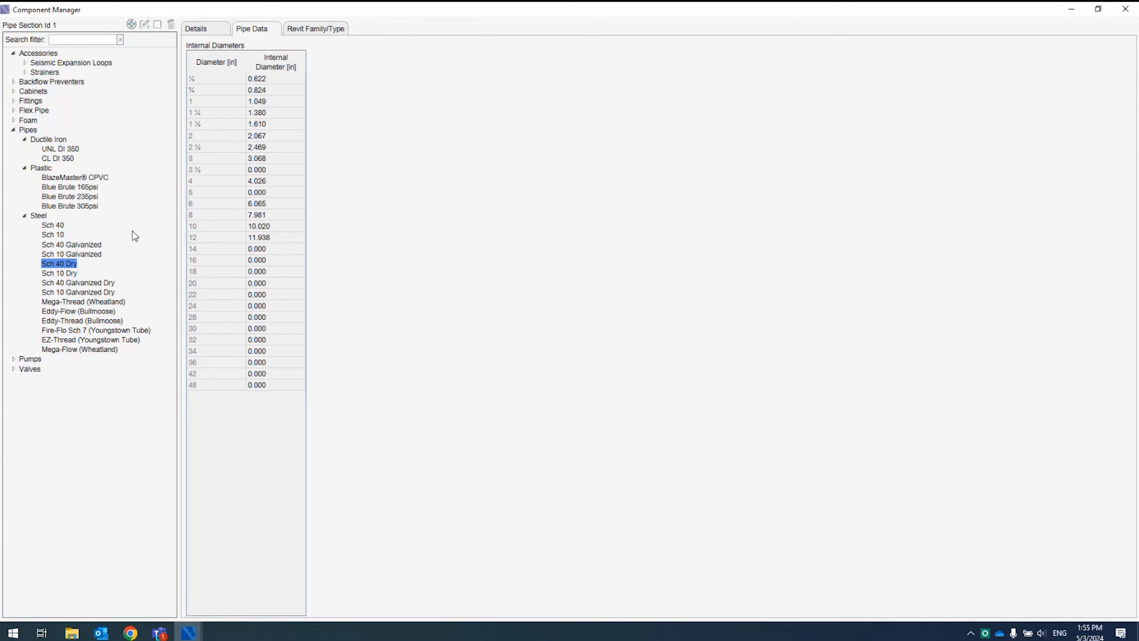
# Compare the internal diameters of Blue Brute 305psi and Sch 40, and view the component actions available for Sch 40
pyautogui.click(57, 207)
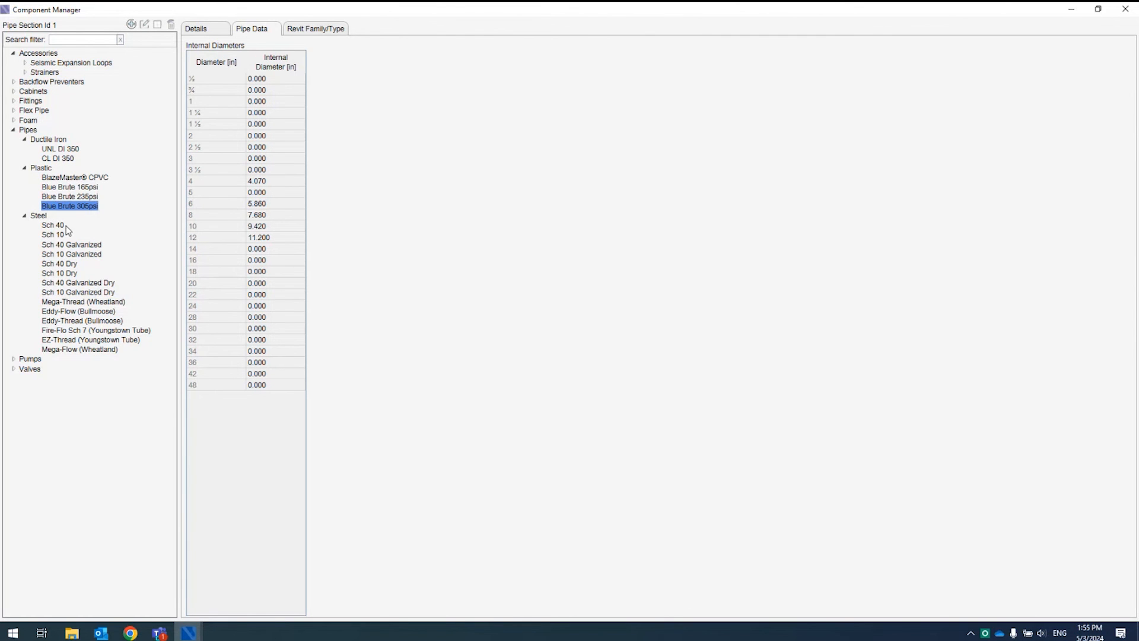
pyautogui.click(51, 226)
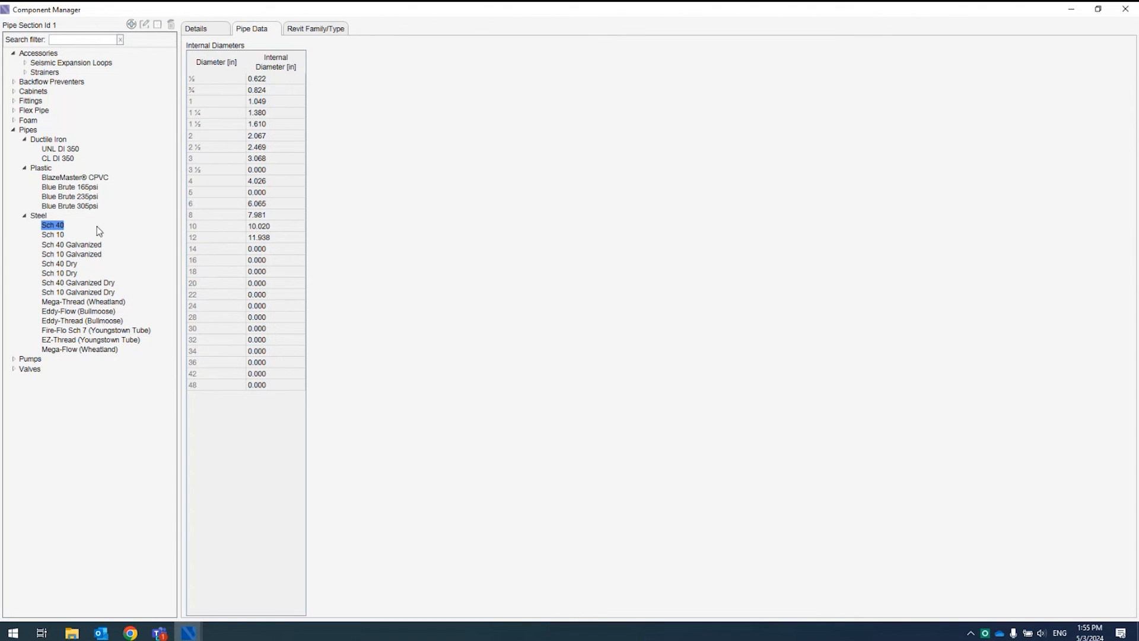
pyautogui.rightClick(45, 230)
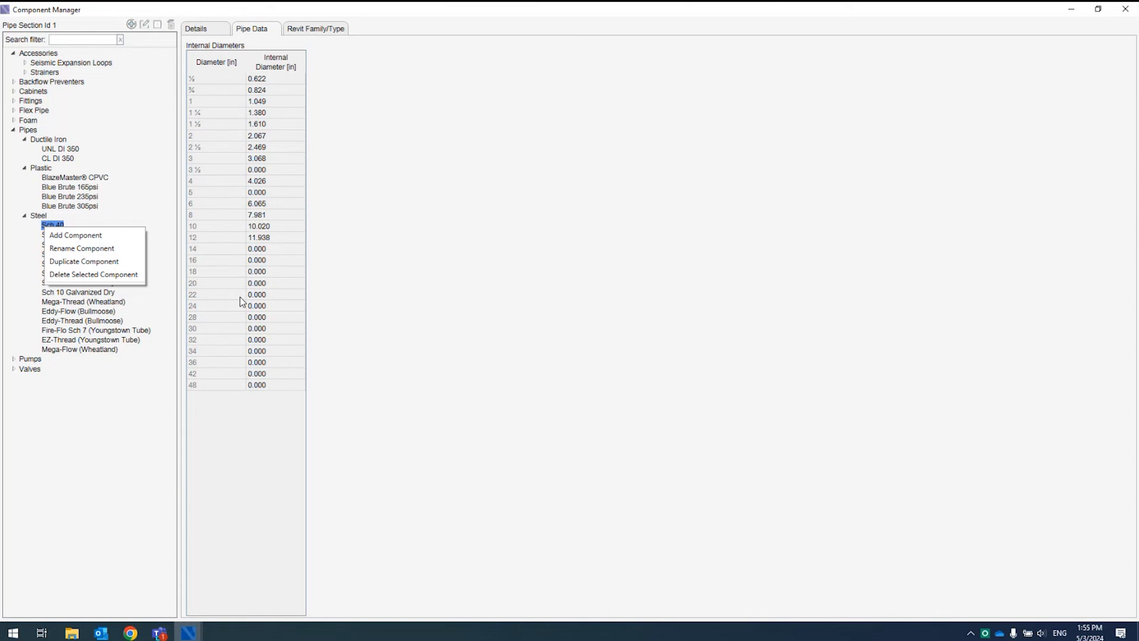
pyautogui.click(111, 369)
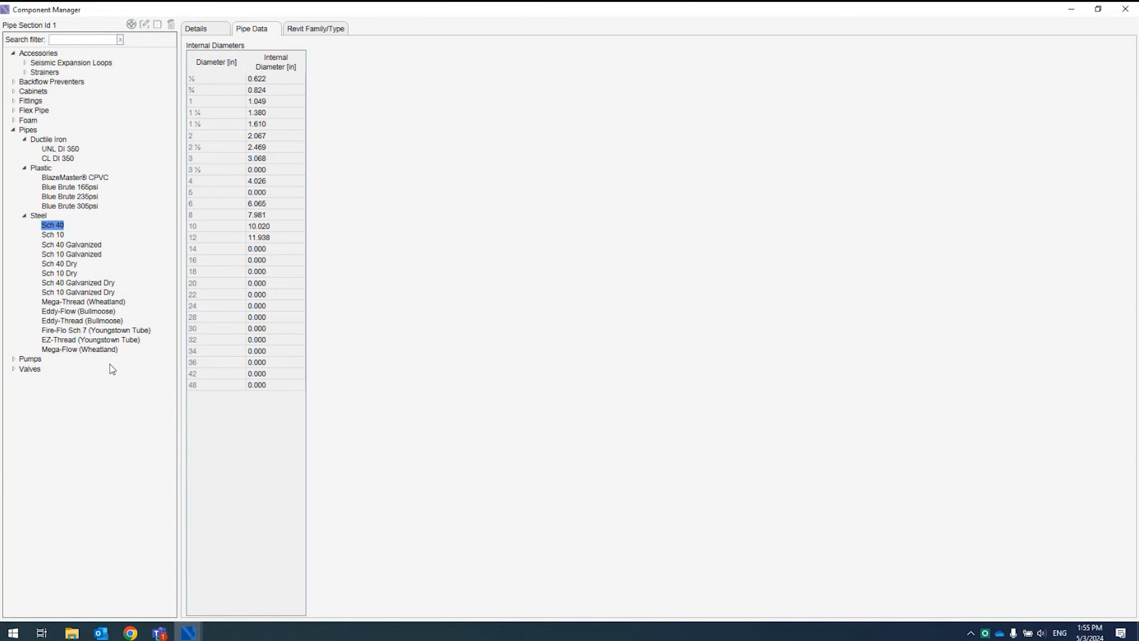
# Collapse the pipes and examine the NFPA 500gpm @ 100psi pump's details and pump curve
pyautogui.click(13, 130)
pyautogui.click(13, 139)
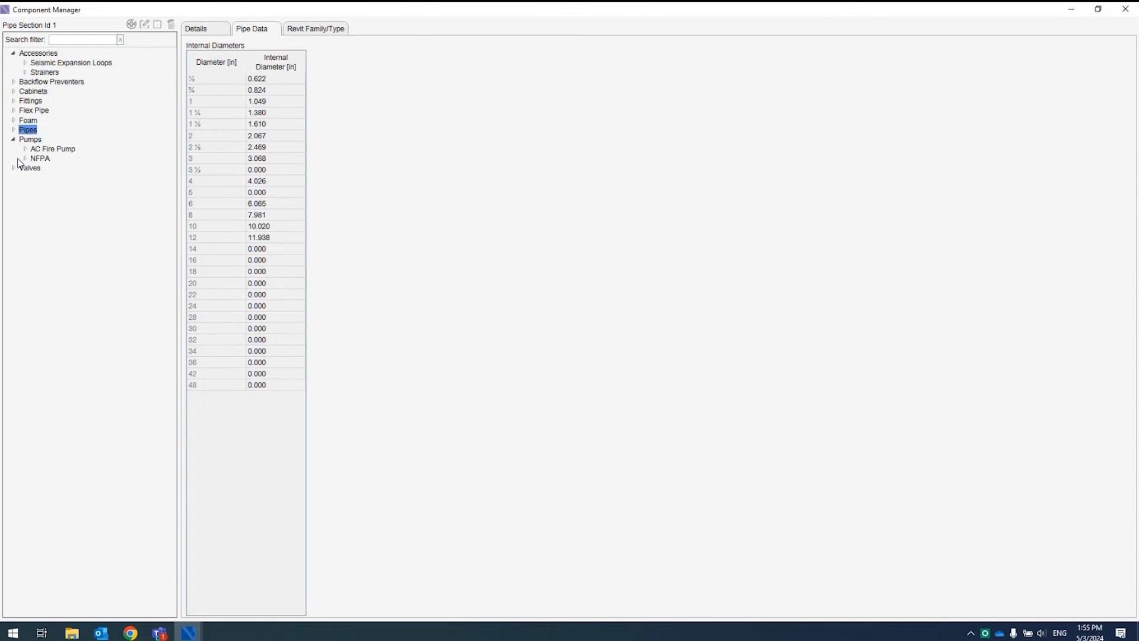
pyautogui.click(25, 159)
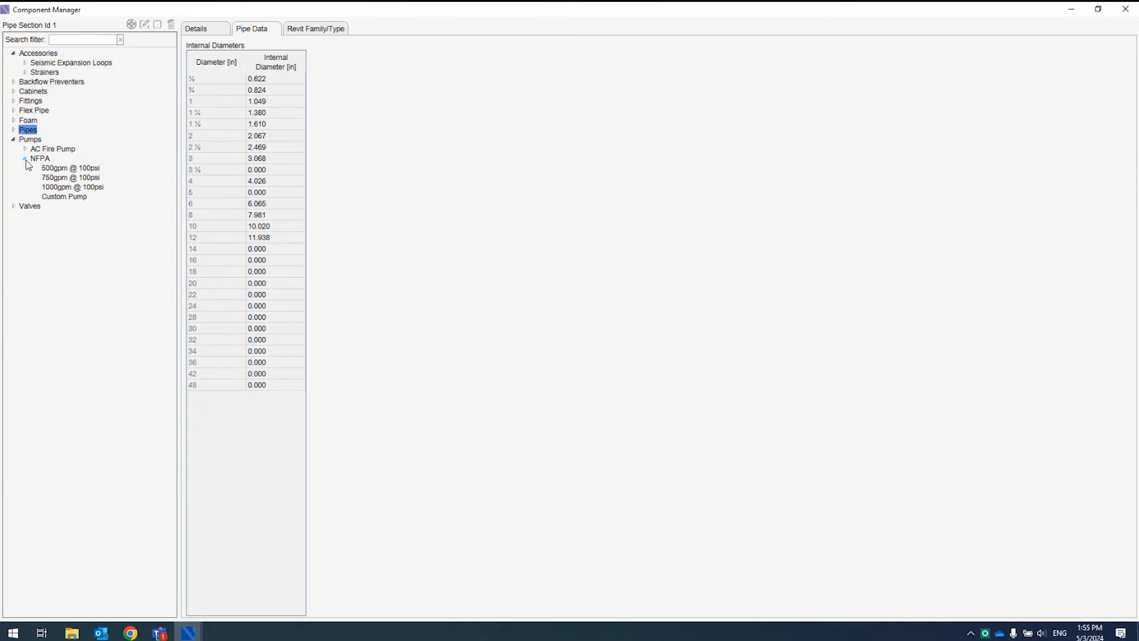
pyautogui.click(69, 170)
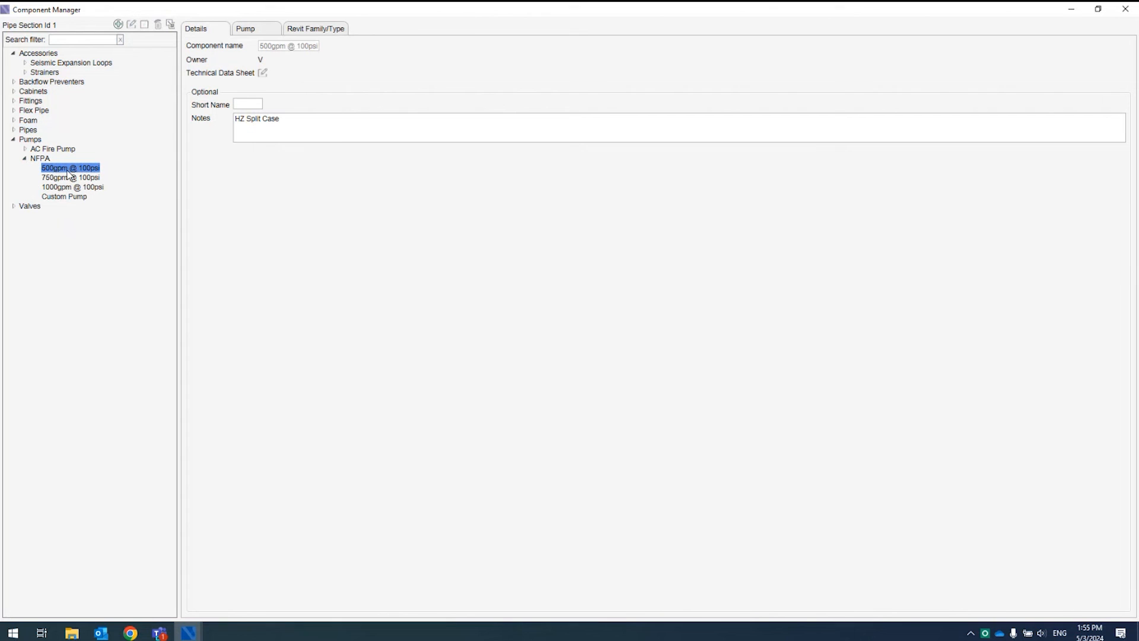
pyautogui.click(245, 30)
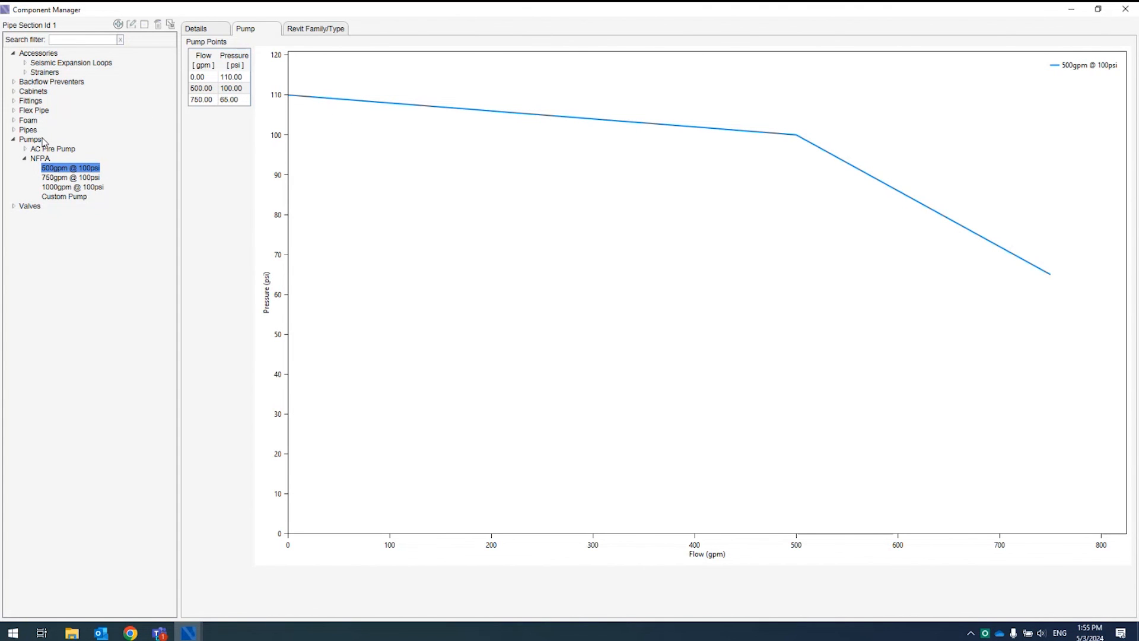
# Examine the curve points of the 500 GPM 6x4x10F-M AC Fire Pump and close the Component Manager
pyautogui.click(25, 150)
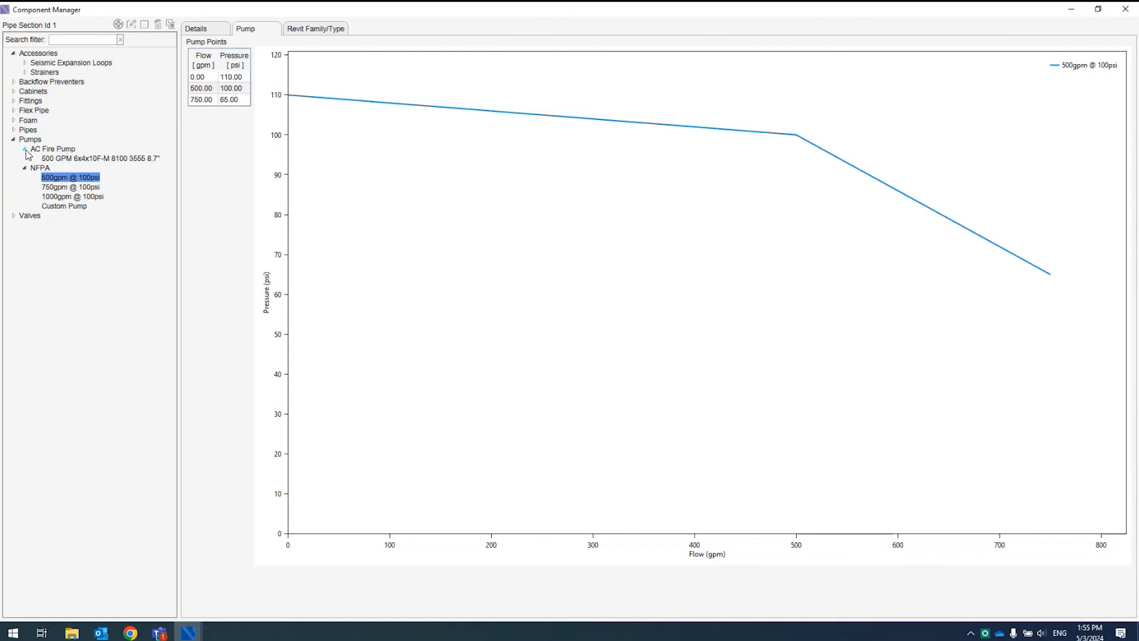
pyautogui.click(57, 159)
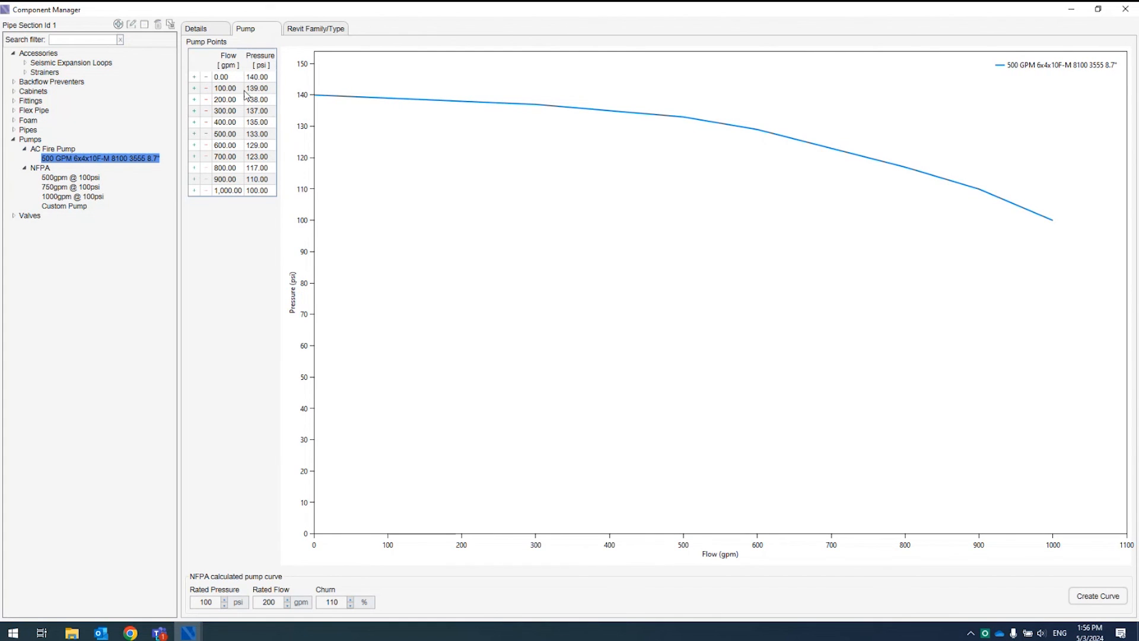
pyautogui.moveTo(386, 98); pyautogui.dragTo(575, 140)
pyautogui.click(1124, 9)
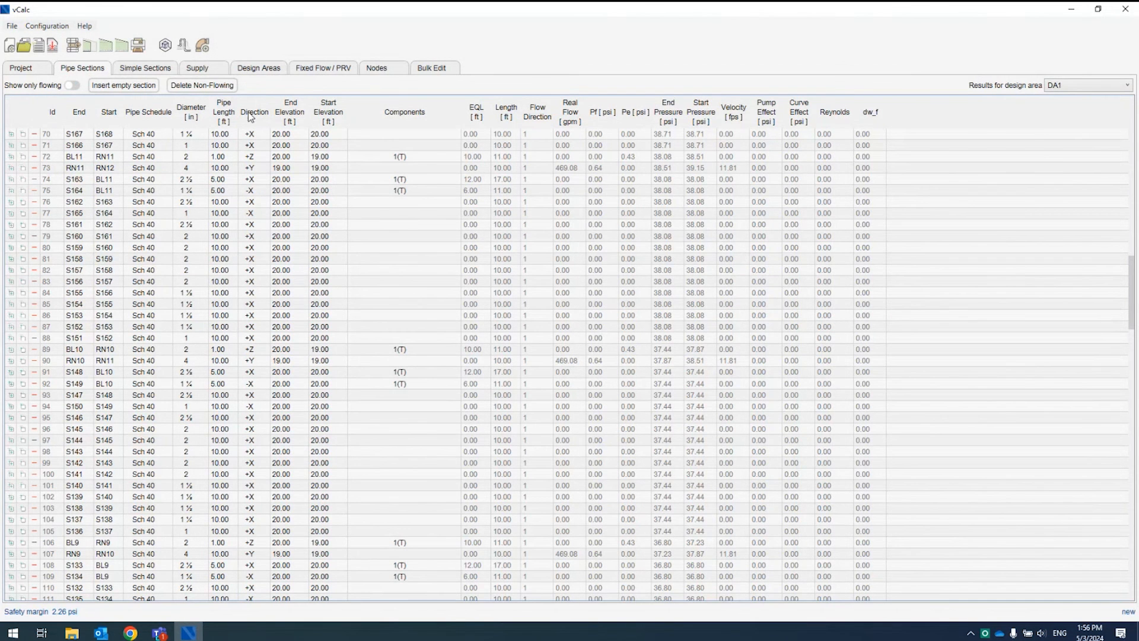
# Add a fixed flow of 250 gpm at node TOR
pyautogui.click(29, 68)
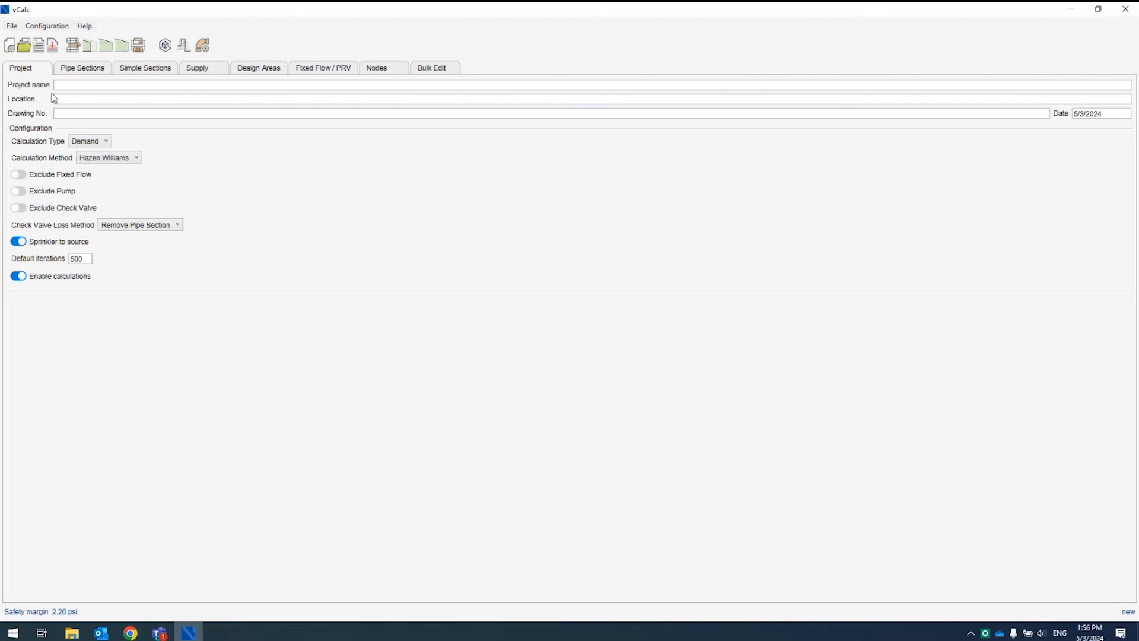
pyautogui.click(324, 70)
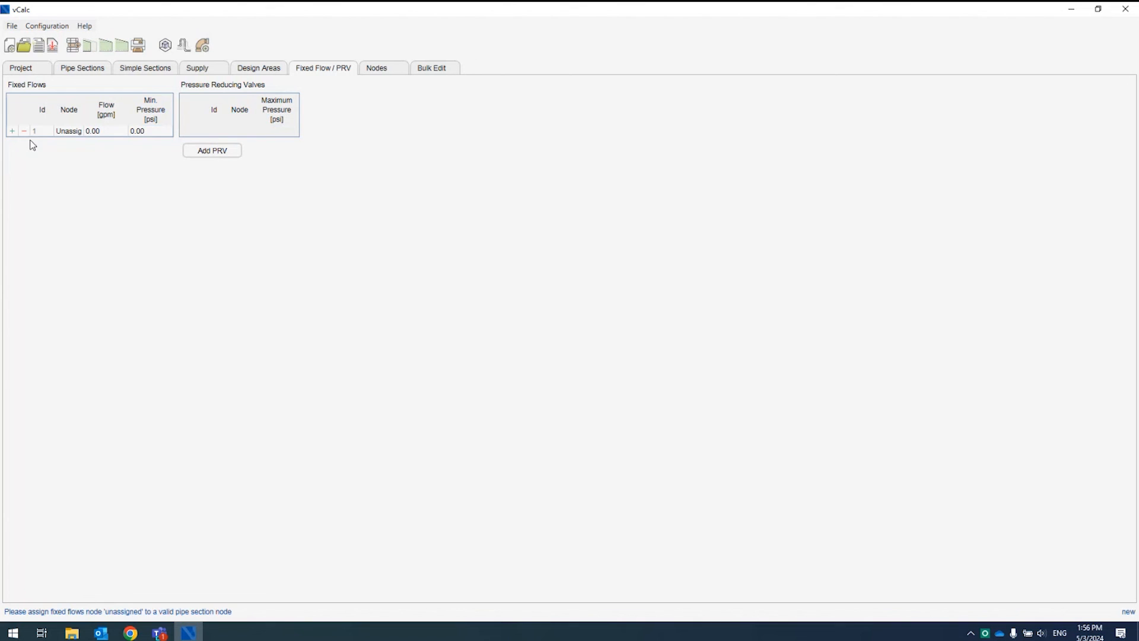
pyautogui.click(70, 132)
pyautogui.write('TOR')
pyautogui.press('Tab')
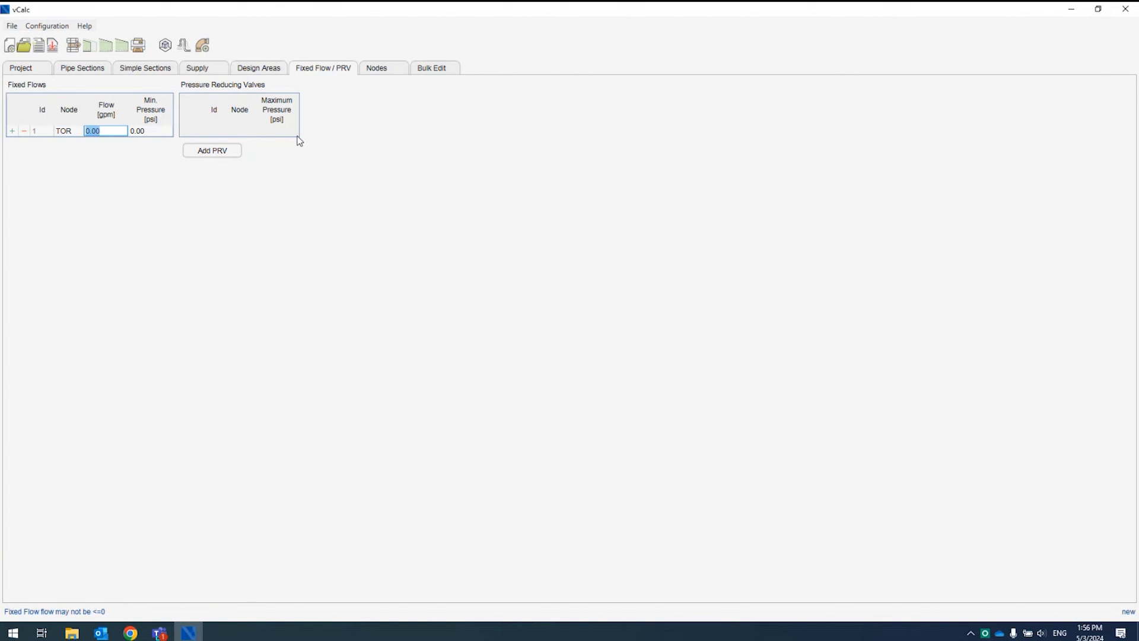
pyautogui.write('250')
pyautogui.press('Tab')
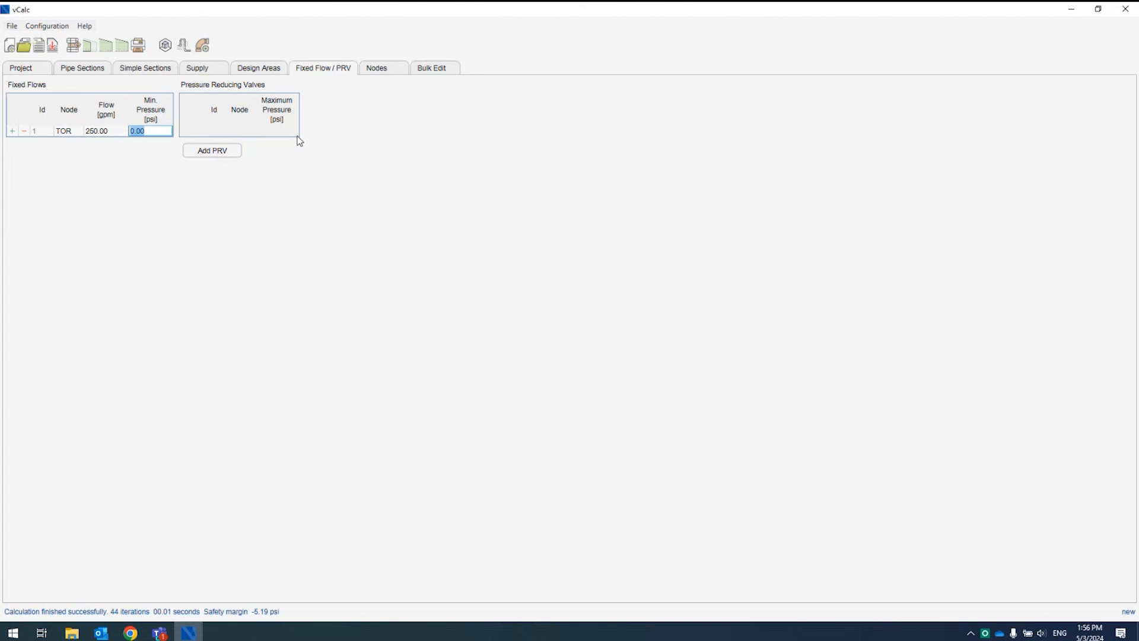
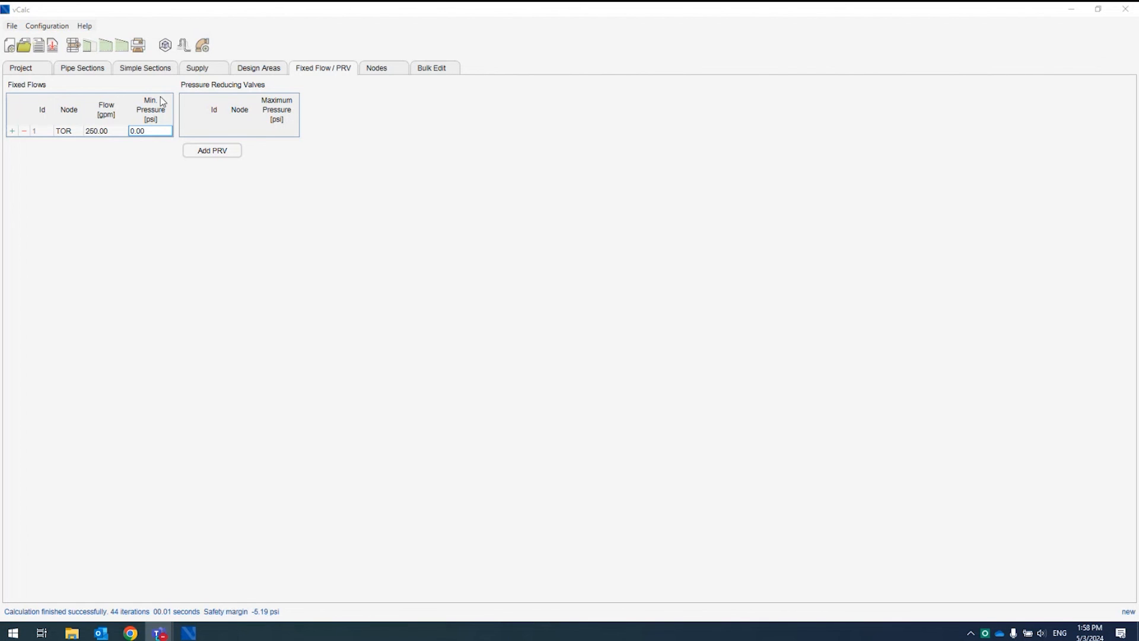
# Open the Design 3D view of the sprinkler system in a maximized window
pyautogui.click(163, 49)
pyautogui.click(163, 48)
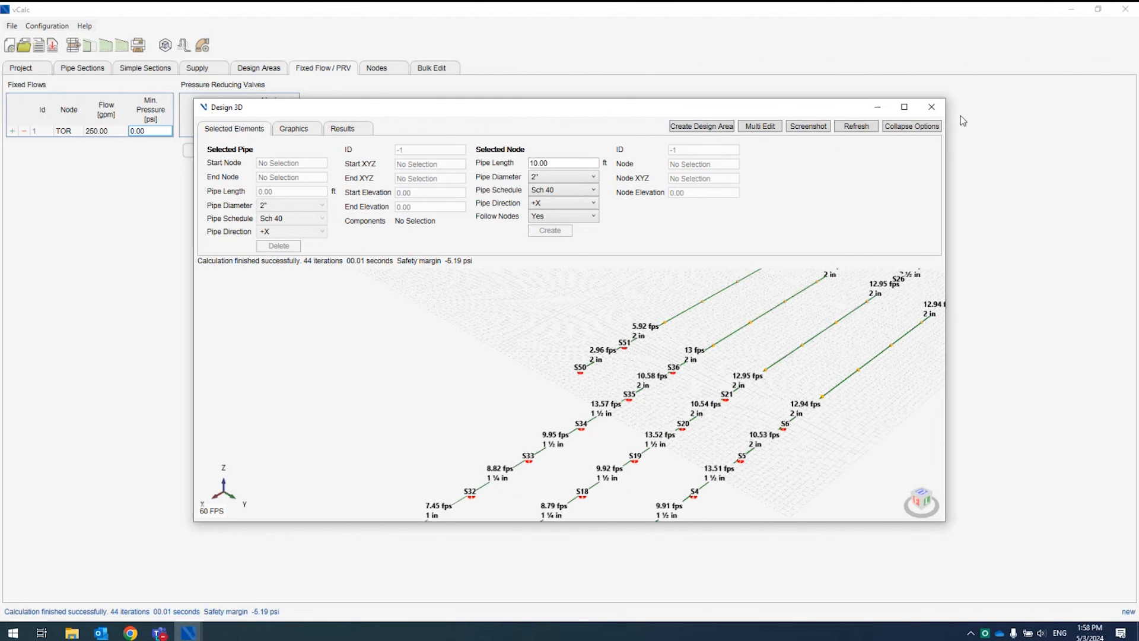
pyautogui.click(904, 106)
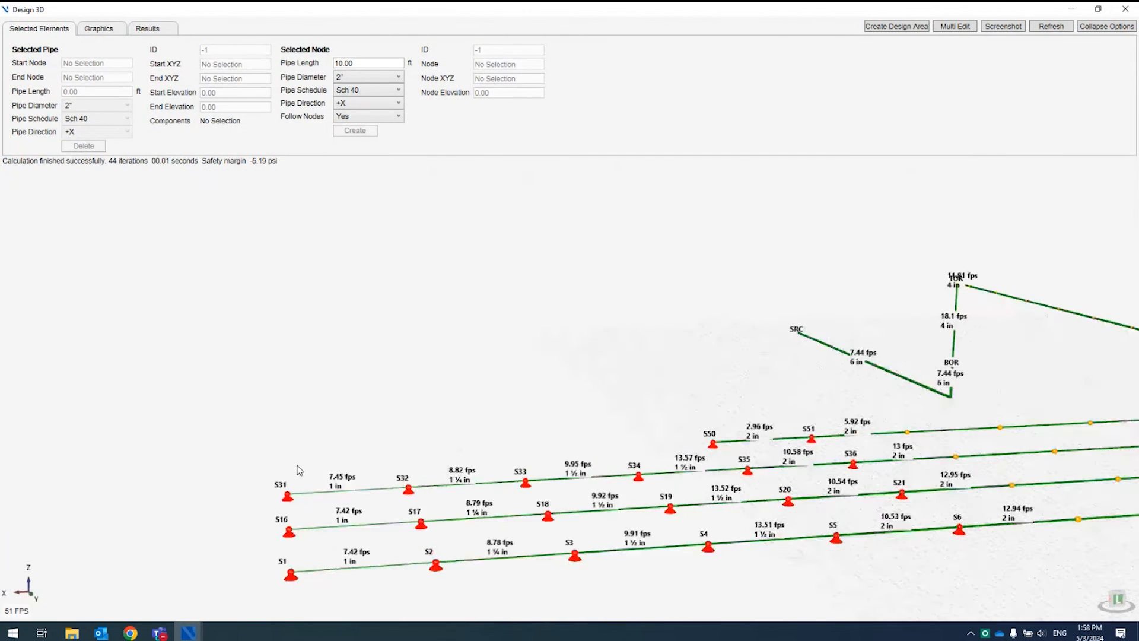
# Set the end elevation of the pipe between sprinklers S32 and S31 to 22 ft
pyautogui.click(336, 482)
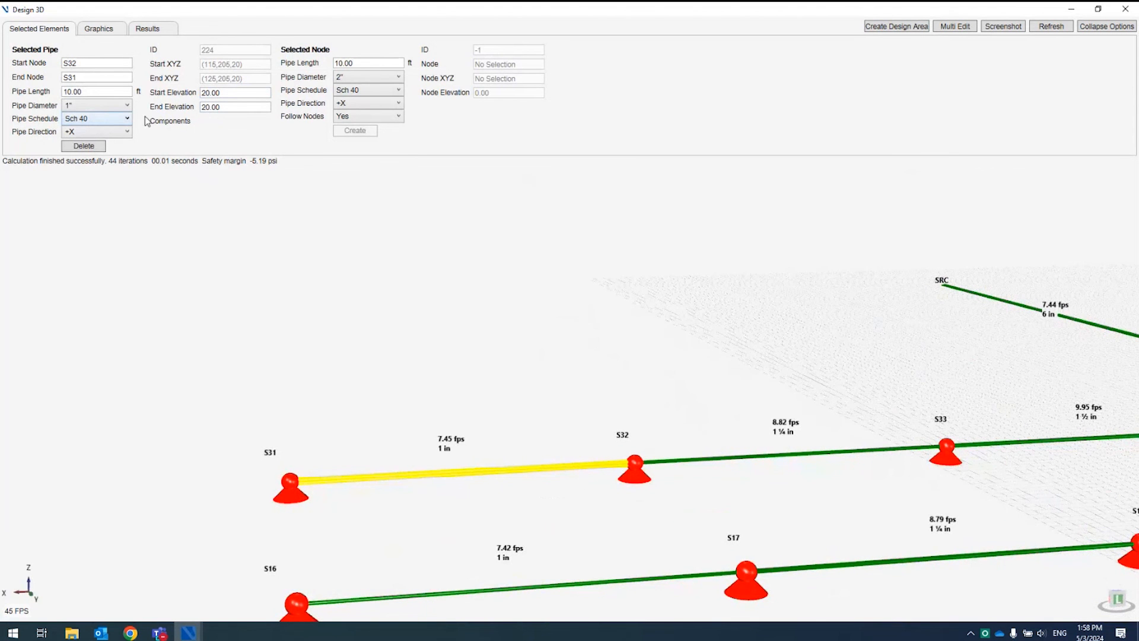
pyautogui.doubleClick(237, 108)
pyautogui.write('22')
pyautogui.press('Return')
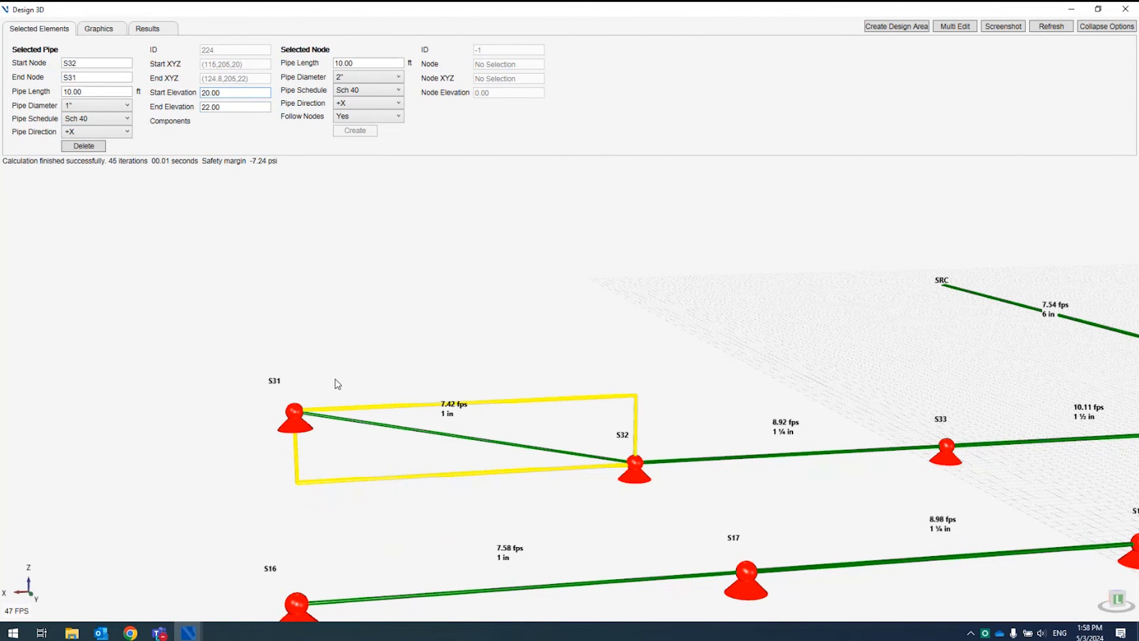
# Examine the slope of the raised pipe between S32 and S31 from several angles
pyautogui.moveTo(333, 432)
pyautogui.mouseDown()
pyautogui.moveTo(308, 424)
pyautogui.moveTo(356, 425)
pyautogui.moveTo(311, 429)
pyautogui.mouseUp()
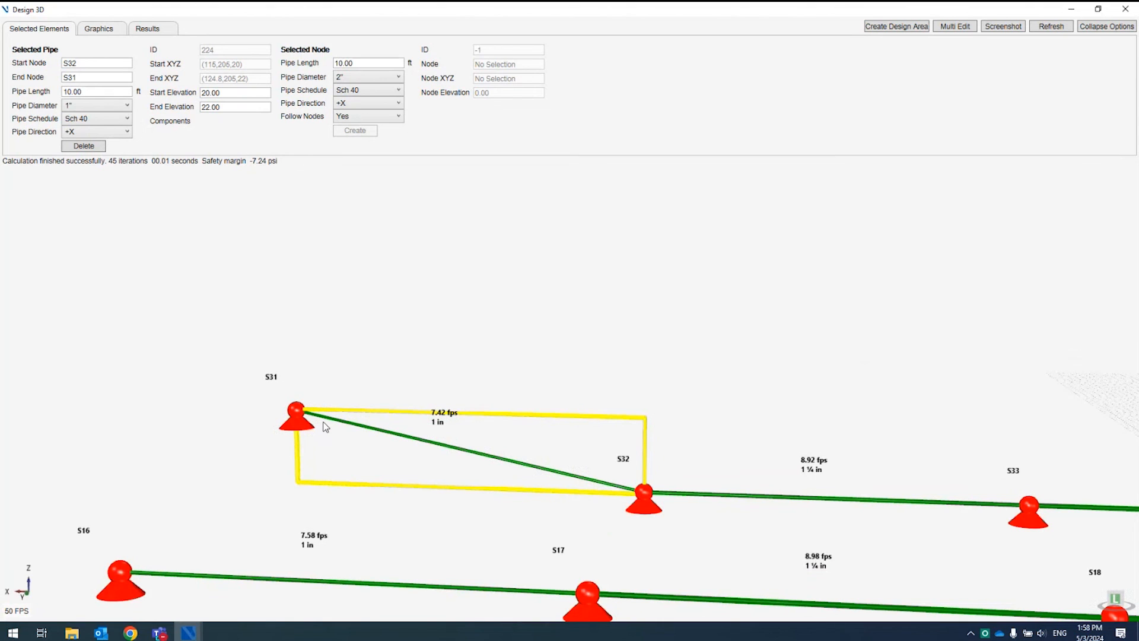
pyautogui.click(219, 107)
pyautogui.doubleClick(219, 108)
pyautogui.moveTo(305, 407)
pyautogui.mouseDown()
pyautogui.moveTo(358, 391)
pyautogui.moveTo(420, 399)
pyautogui.moveTo(310, 400)
pyautogui.moveTo(365, 384)
pyautogui.mouseUp()
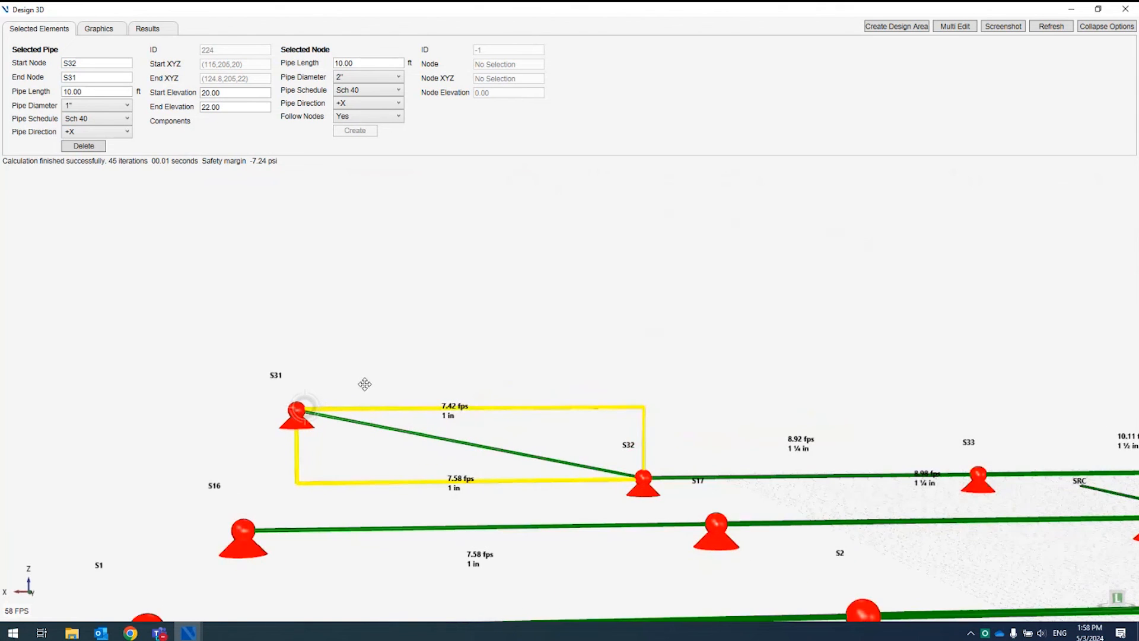
pyautogui.moveTo(442, 400)
pyautogui.mouseDown()
pyautogui.moveTo(370, 387)
pyautogui.moveTo(300, 440)
pyautogui.mouseUp()
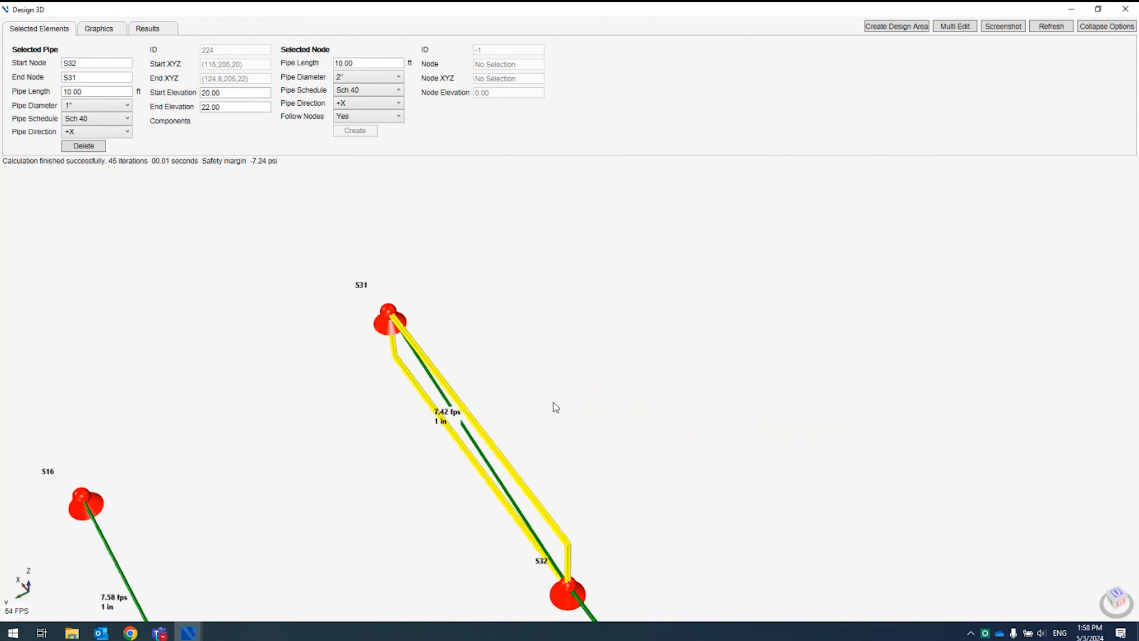
pyautogui.moveTo(555, 407); pyautogui.dragTo(533, 380)
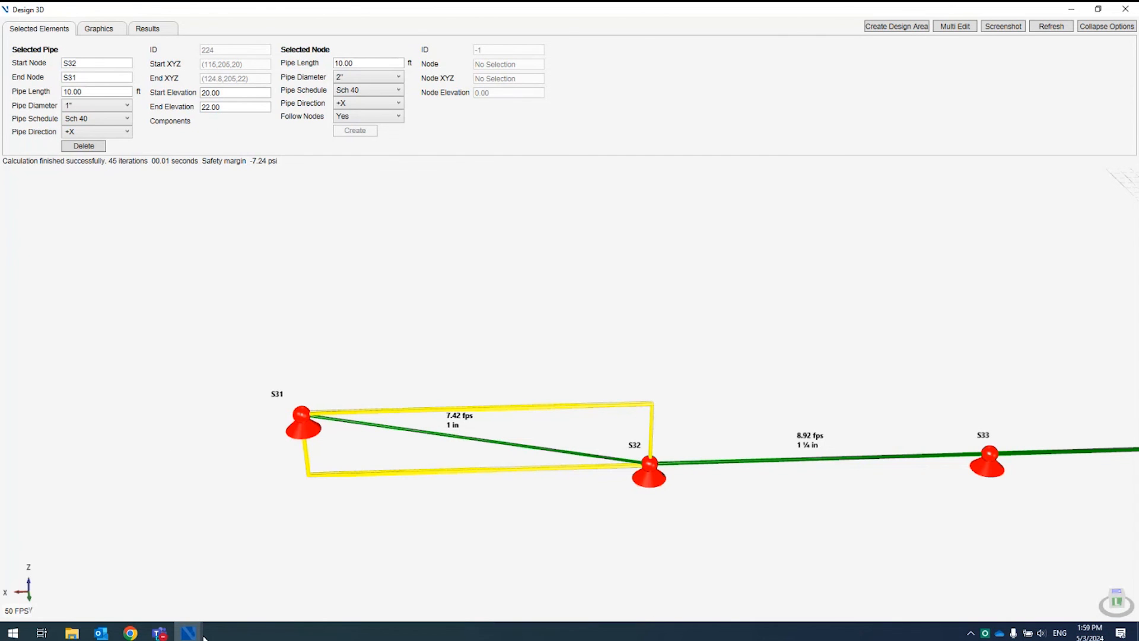
# Return to the main calculation window and sort the simple sections by velocity in descending order
pyautogui.moveTo(196, 634)
pyautogui.click(142, 576)
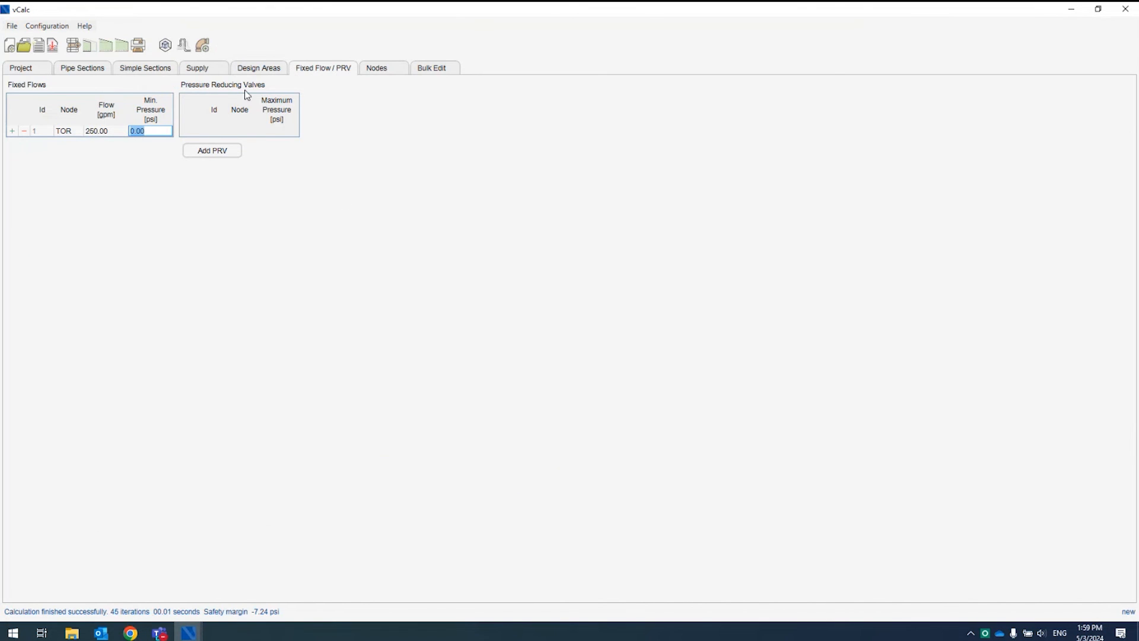
pyautogui.click(149, 73)
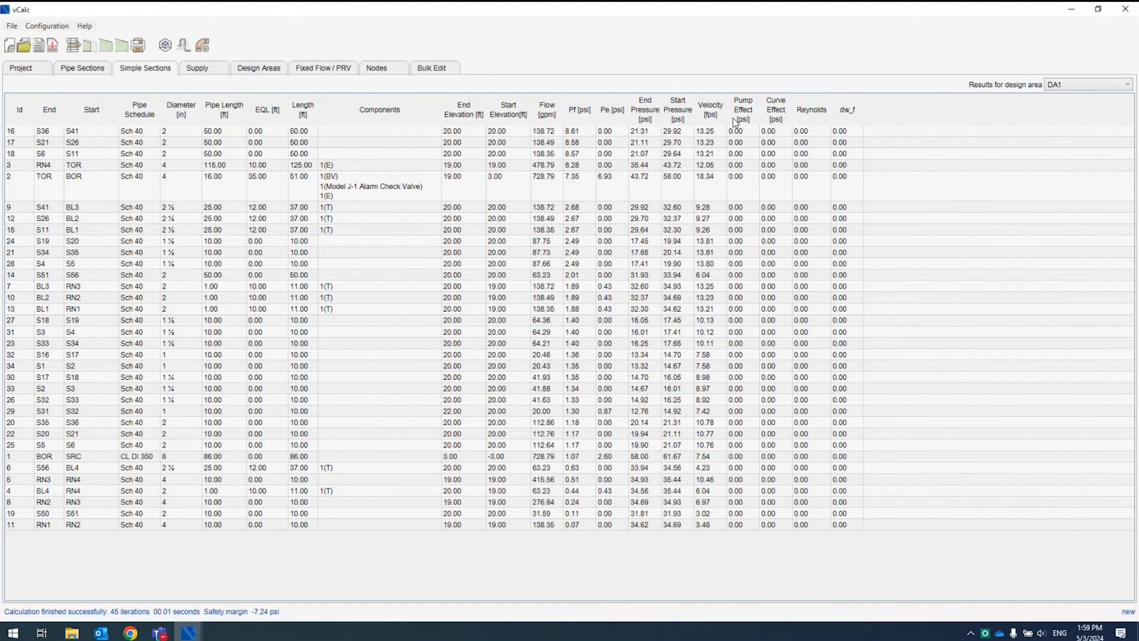
pyautogui.click(710, 113)
pyautogui.click(710, 113)
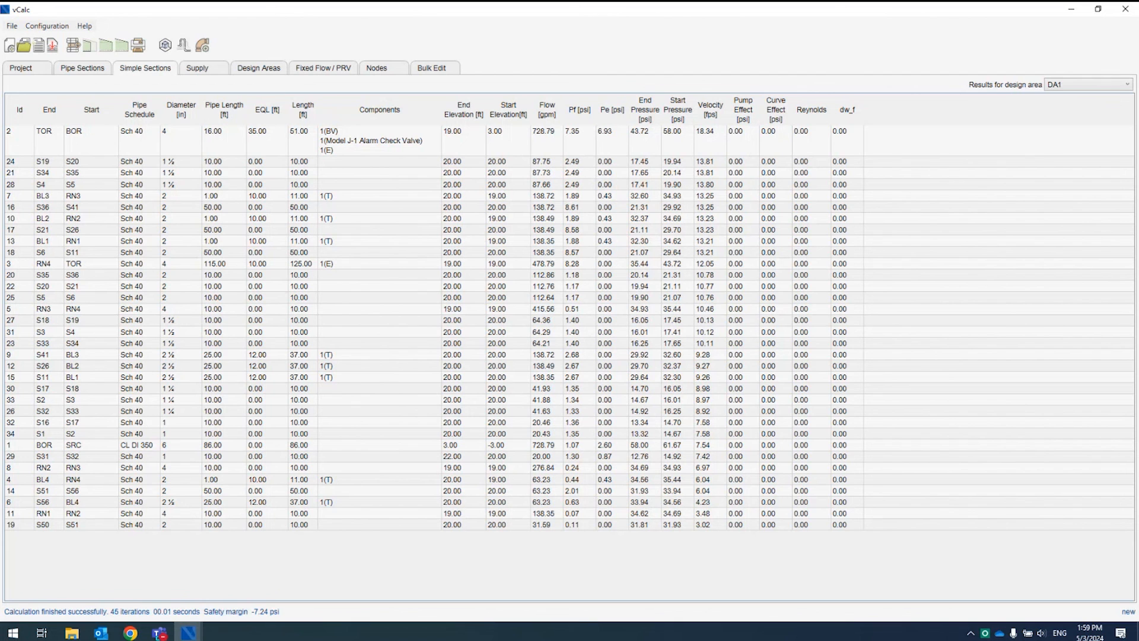
# Add an unassigned pressure reducing valve with a wider Node column, and look through the pipe sections' nodes
pyautogui.click(333, 69)
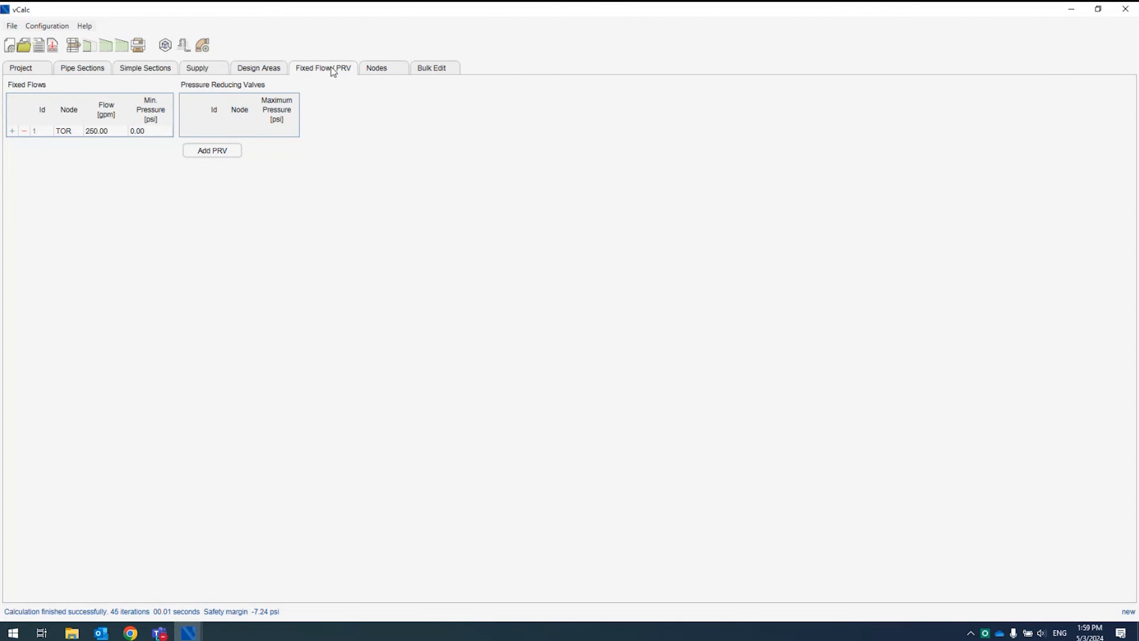
pyautogui.click(214, 155)
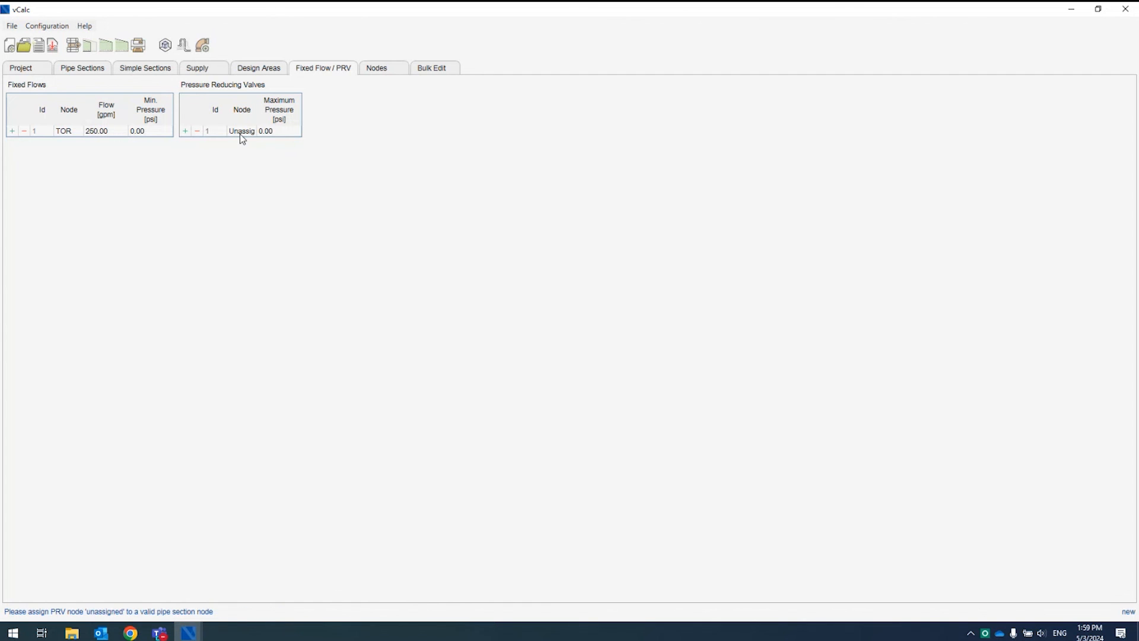
pyautogui.moveTo(257, 109); pyautogui.dragTo(295, 111)
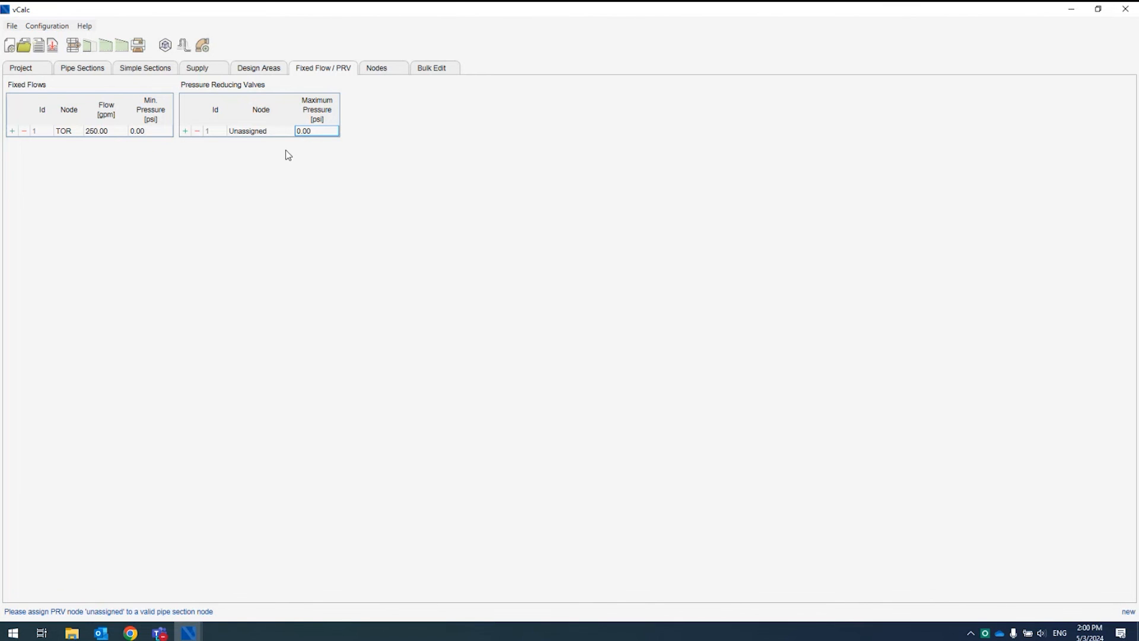
pyautogui.click(76, 68)
pyautogui.click(78, 69)
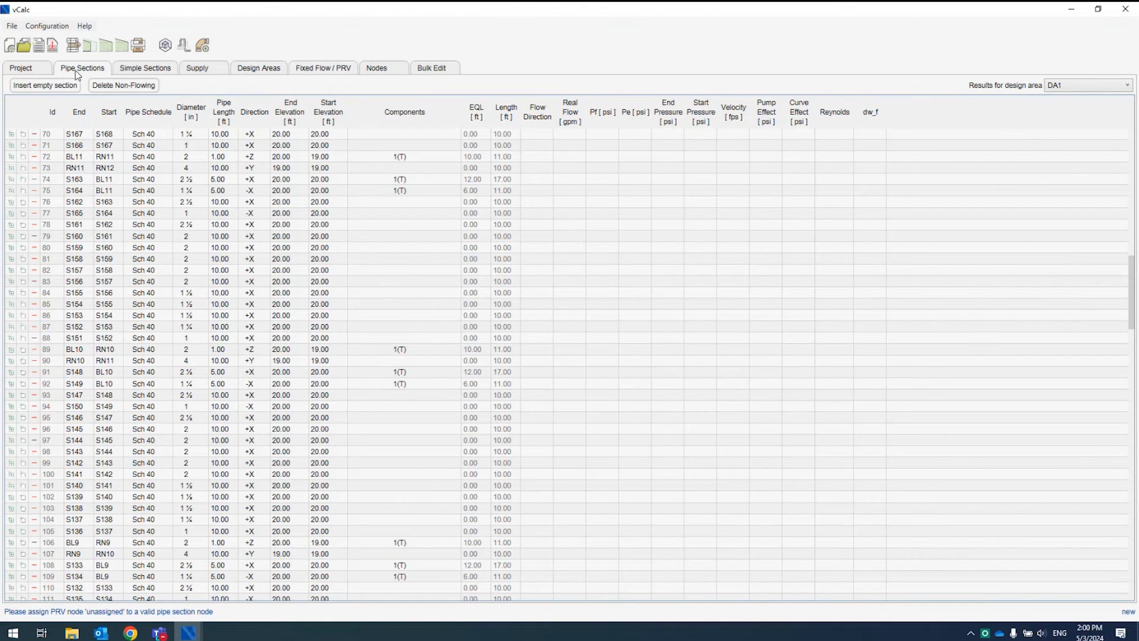
pyautogui.scroll(12, 364, 373)
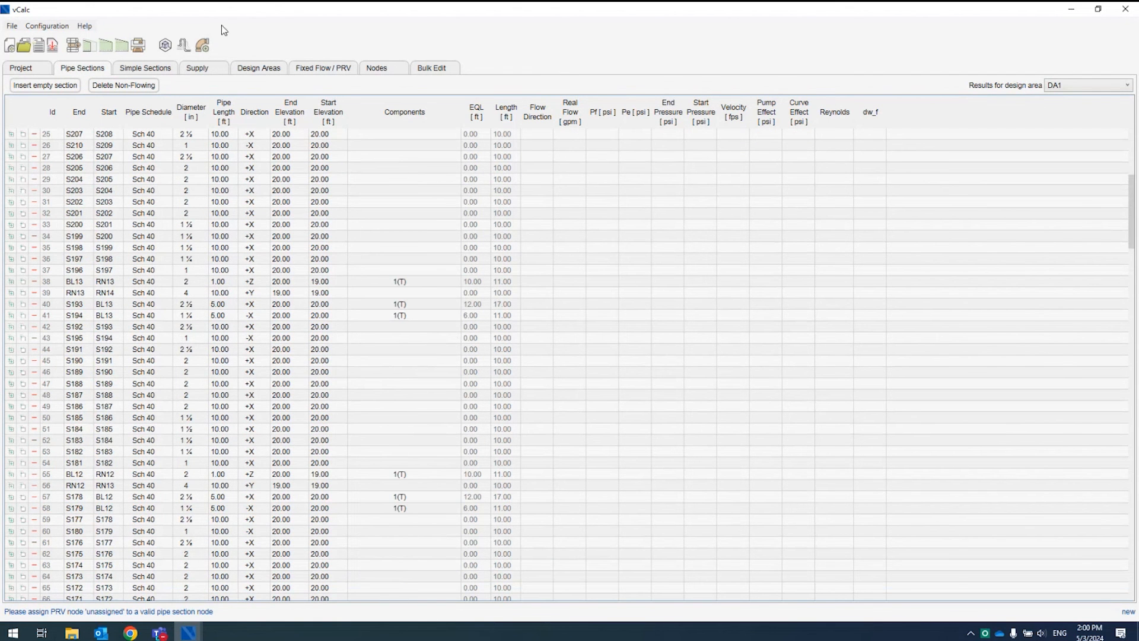
# Delete the unassigned pressure reducing valve
pyautogui.click(351, 68)
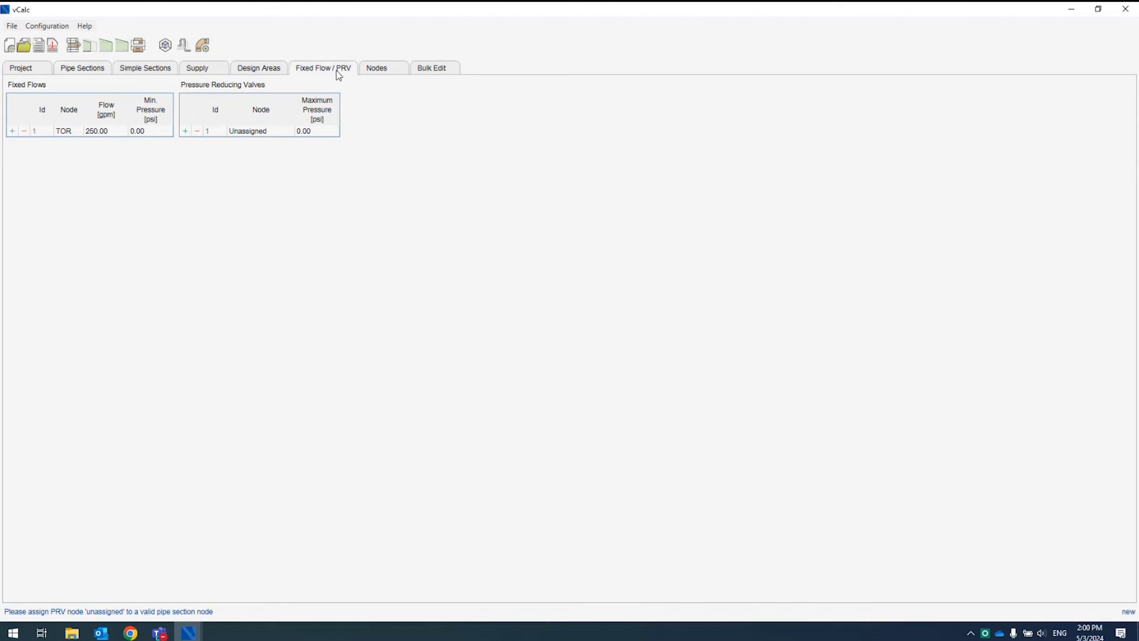
pyautogui.click(197, 131)
pyautogui.click(582, 361)
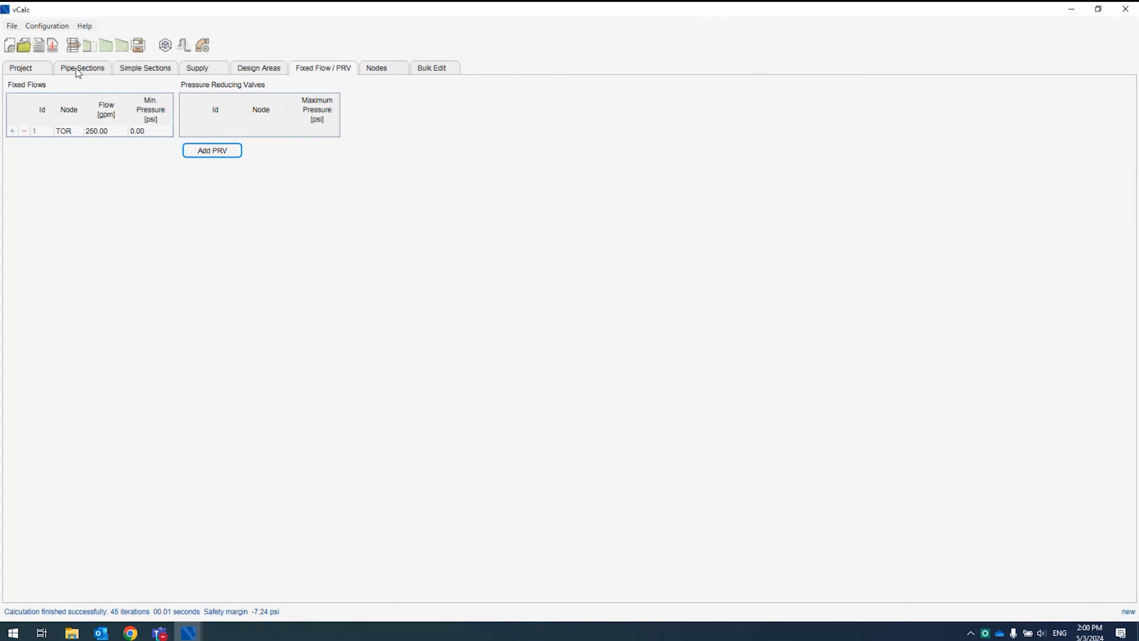
# Inspect the start and end nodes of the pipe section between S207 and S208 in the pipe sections table
pyautogui.click(72, 70)
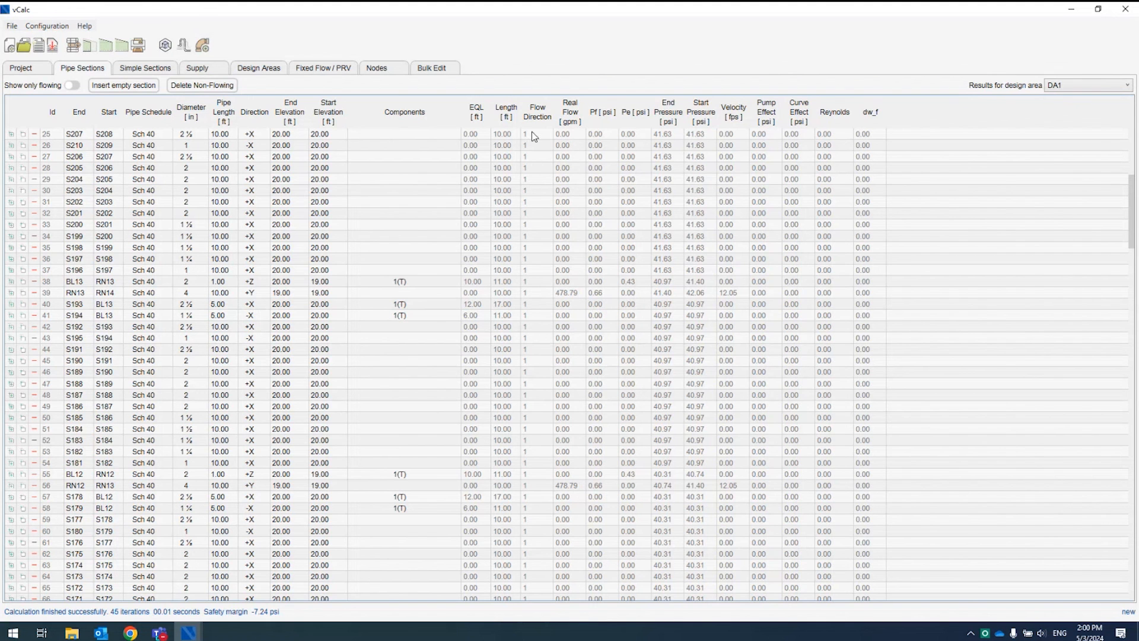
pyautogui.click(113, 134)
pyautogui.click(72, 135)
pyautogui.click(113, 136)
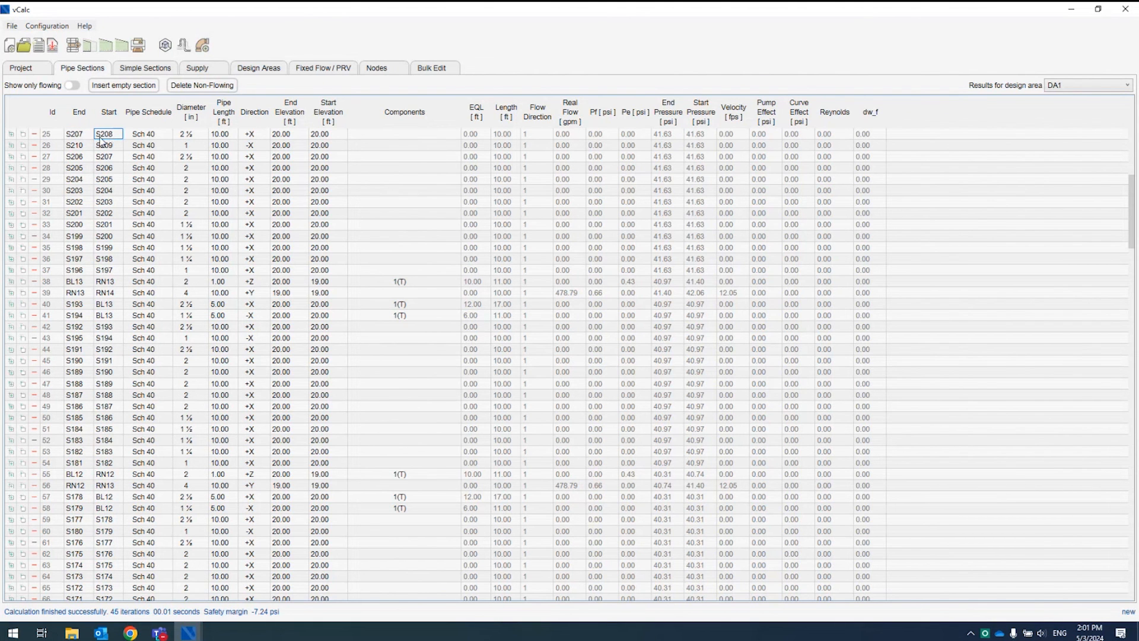